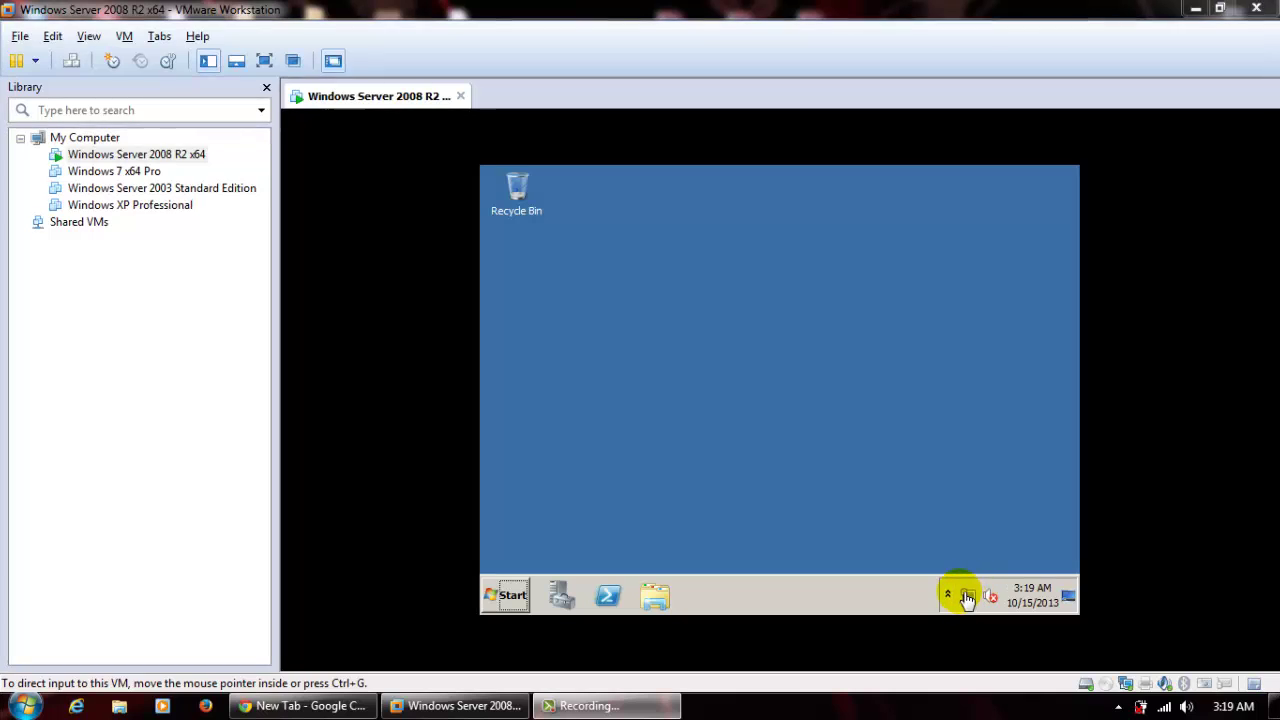
Show the virtual machine in full screen and open the Local Area Connection's Internet Protocol Version 4 properties to review its addressing
click(947, 540)
key(ctrl+alt+Return)
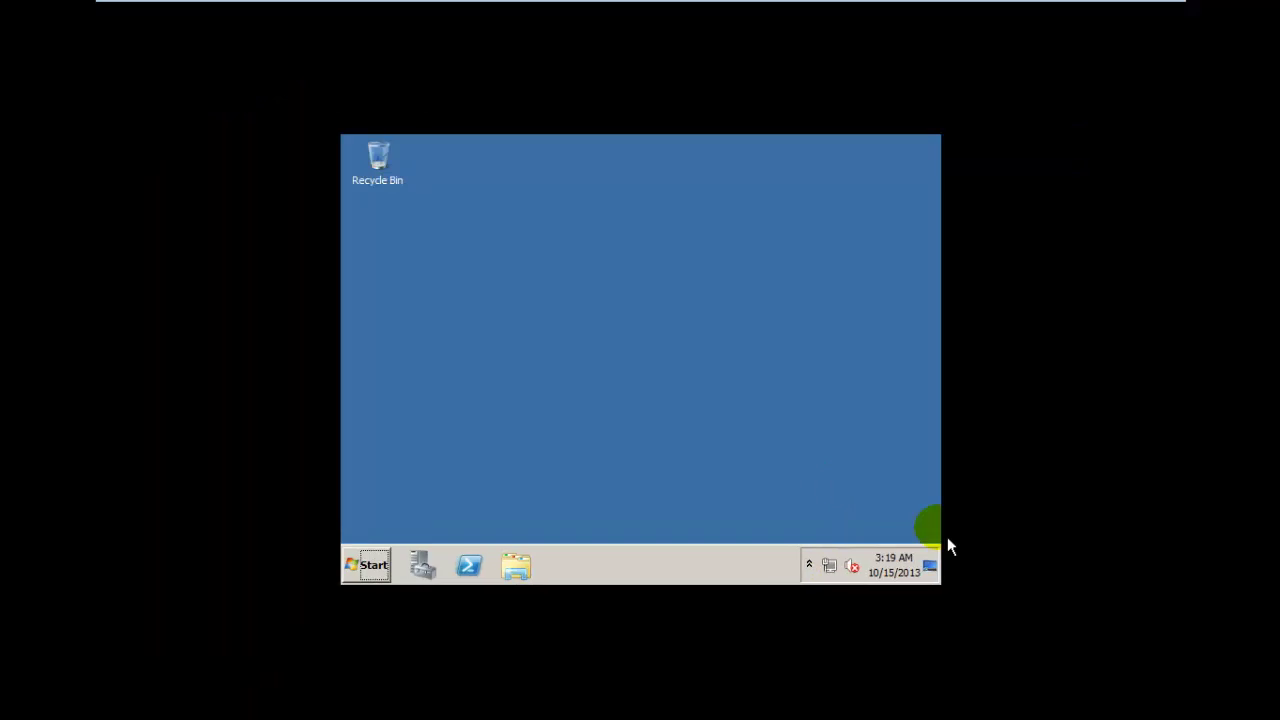
click(1170, 700)
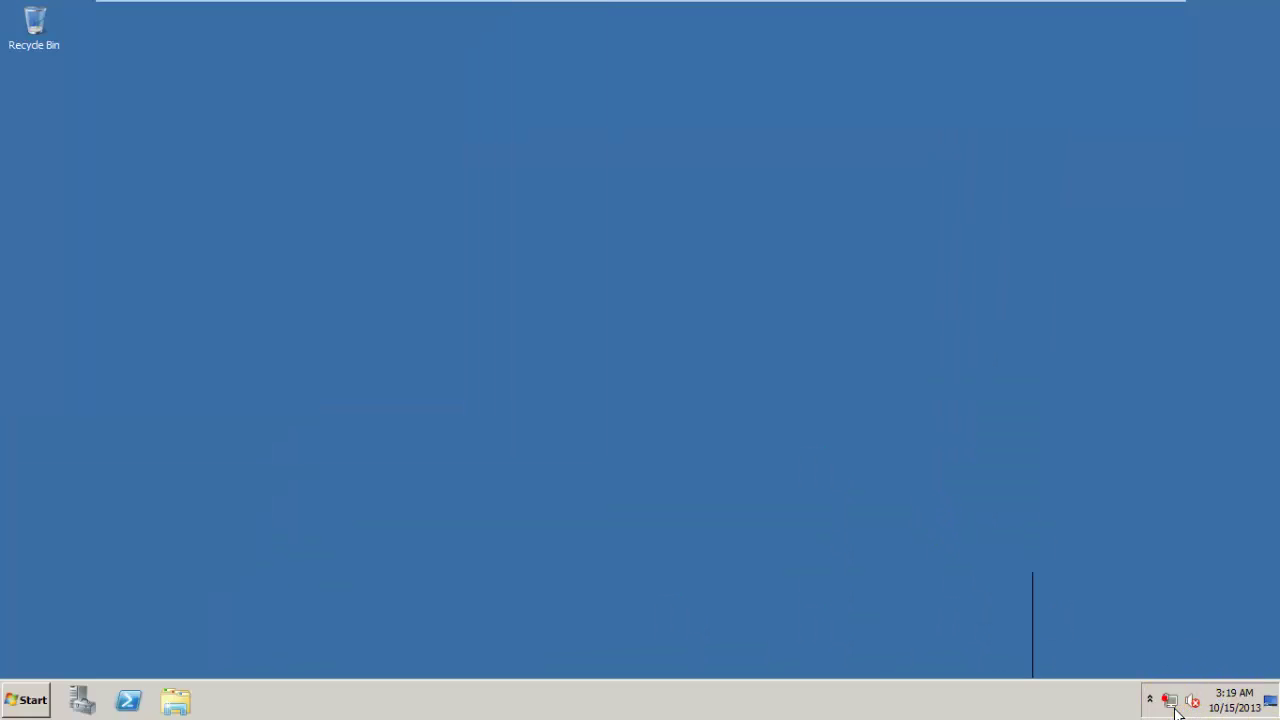
click(1177, 675)
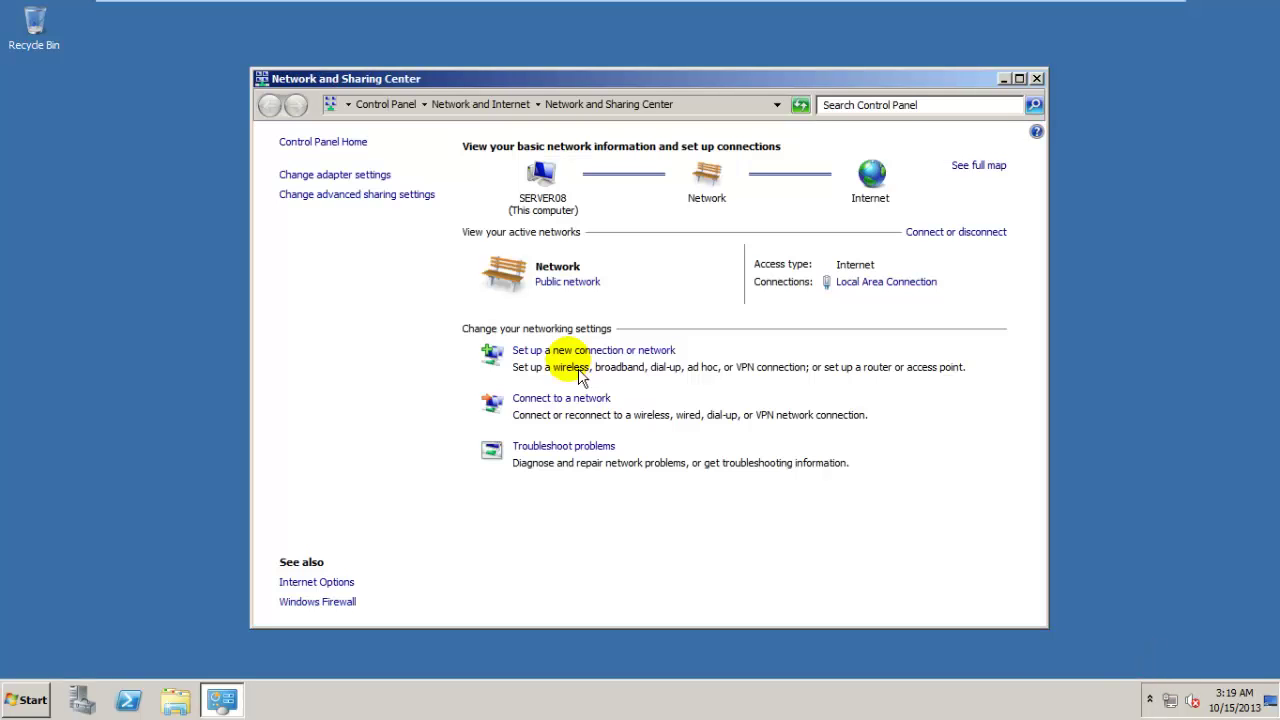
click(362, 178)
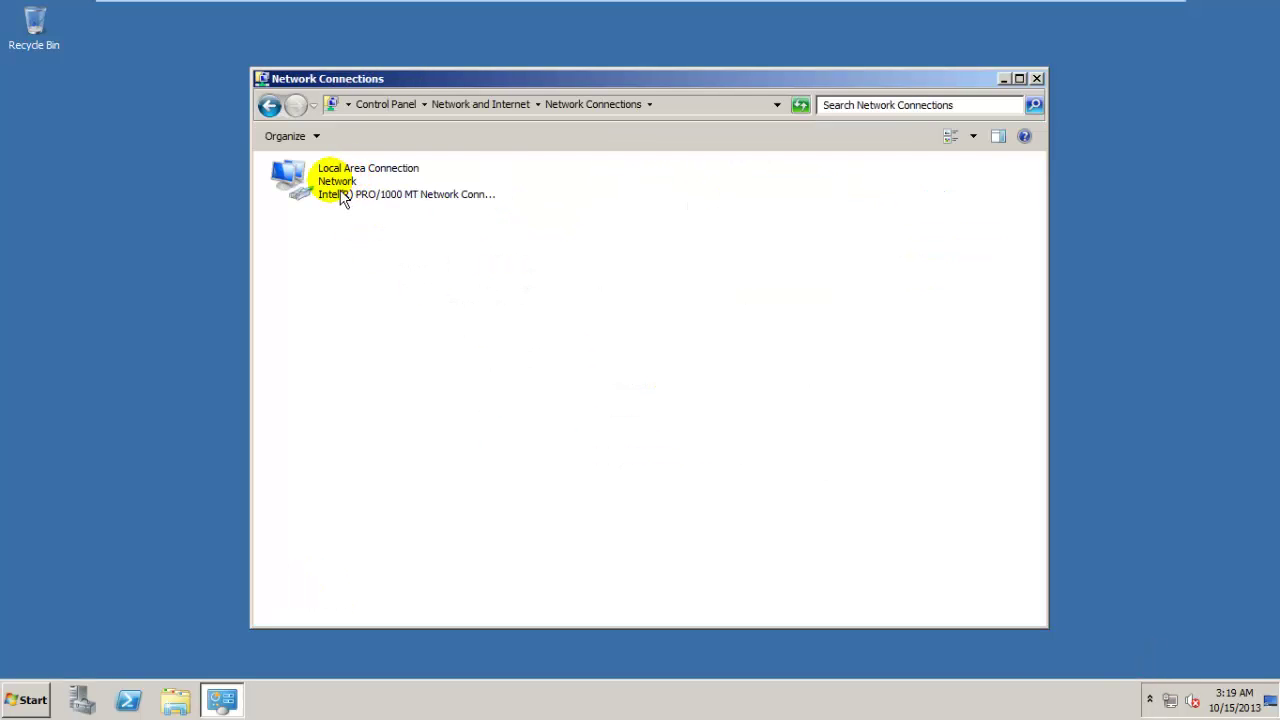
double_click(340, 196)
click(525, 502)
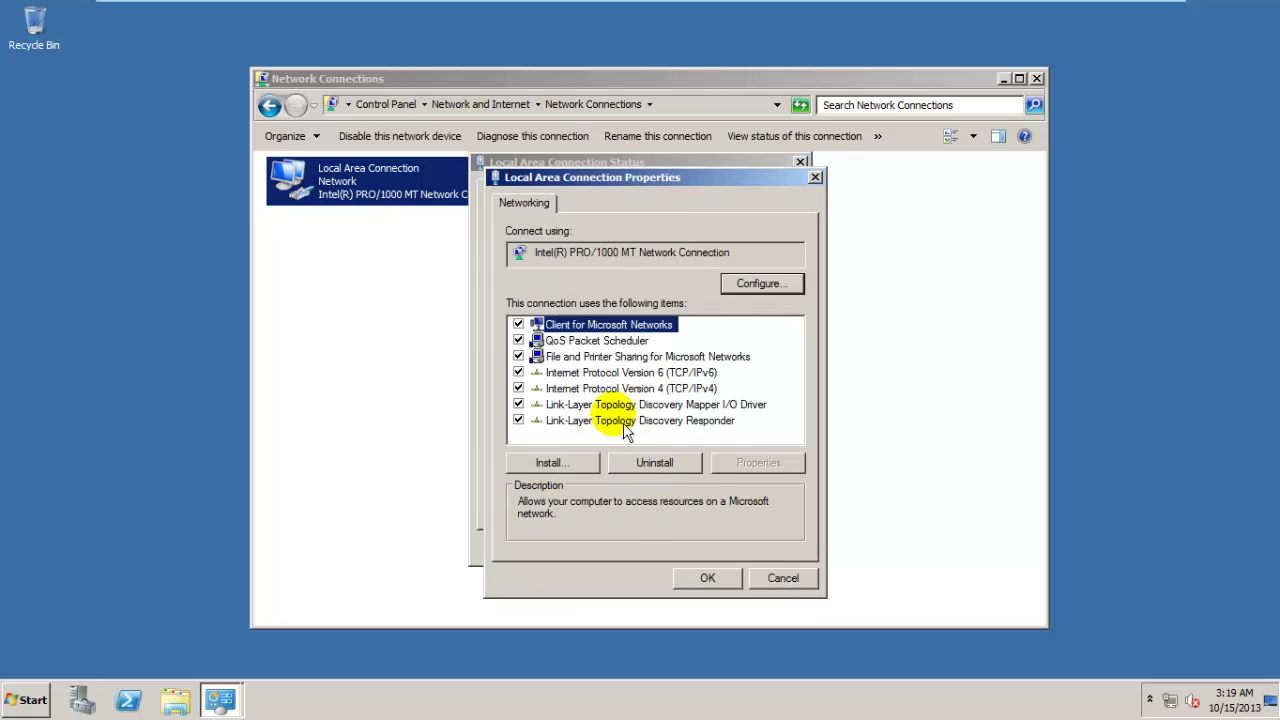
double_click(655, 390)
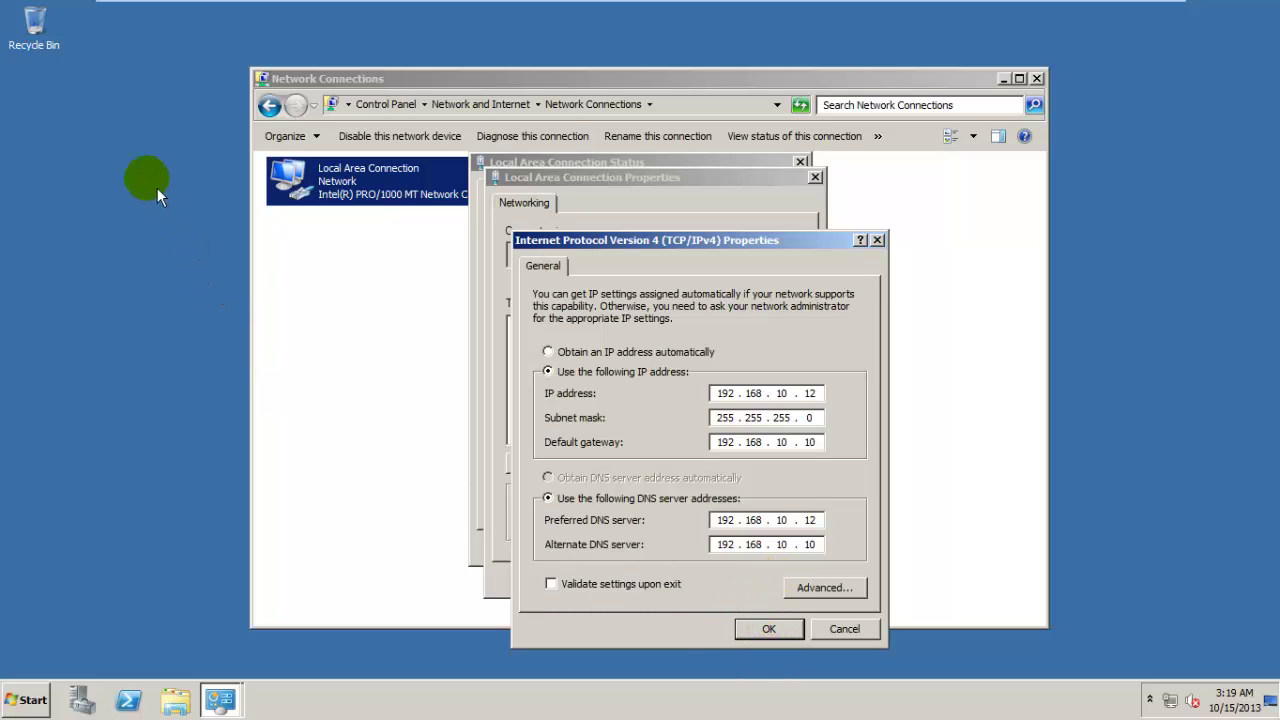
Review the VMnet8 NAT network's settings in the Virtual Network Editor, and leave without changing them
mouse_move(410, 6)
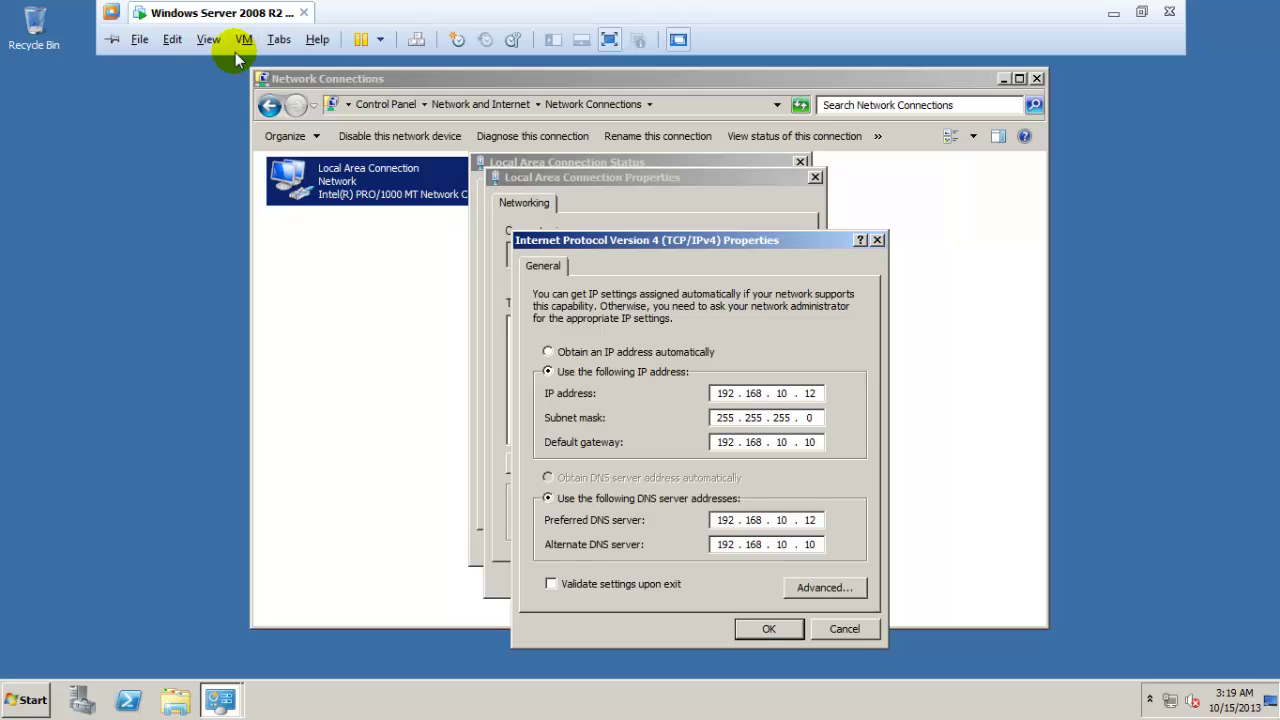
click(168, 44)
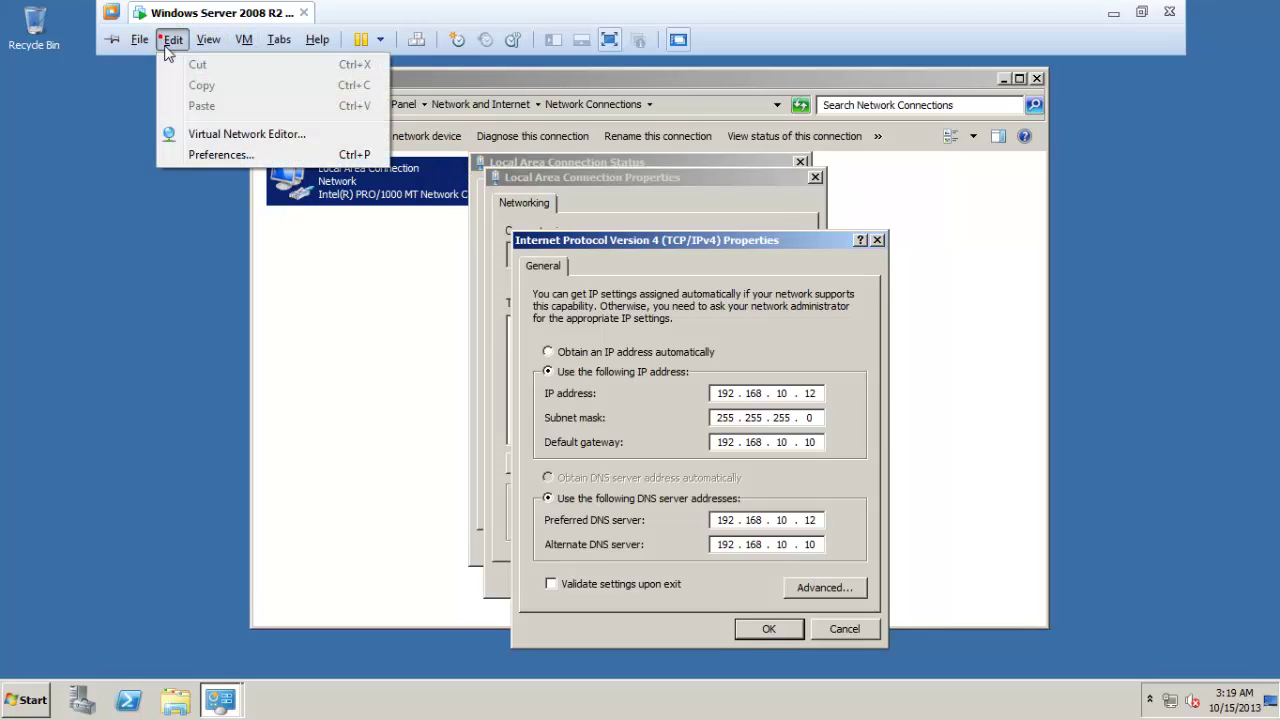
click(212, 140)
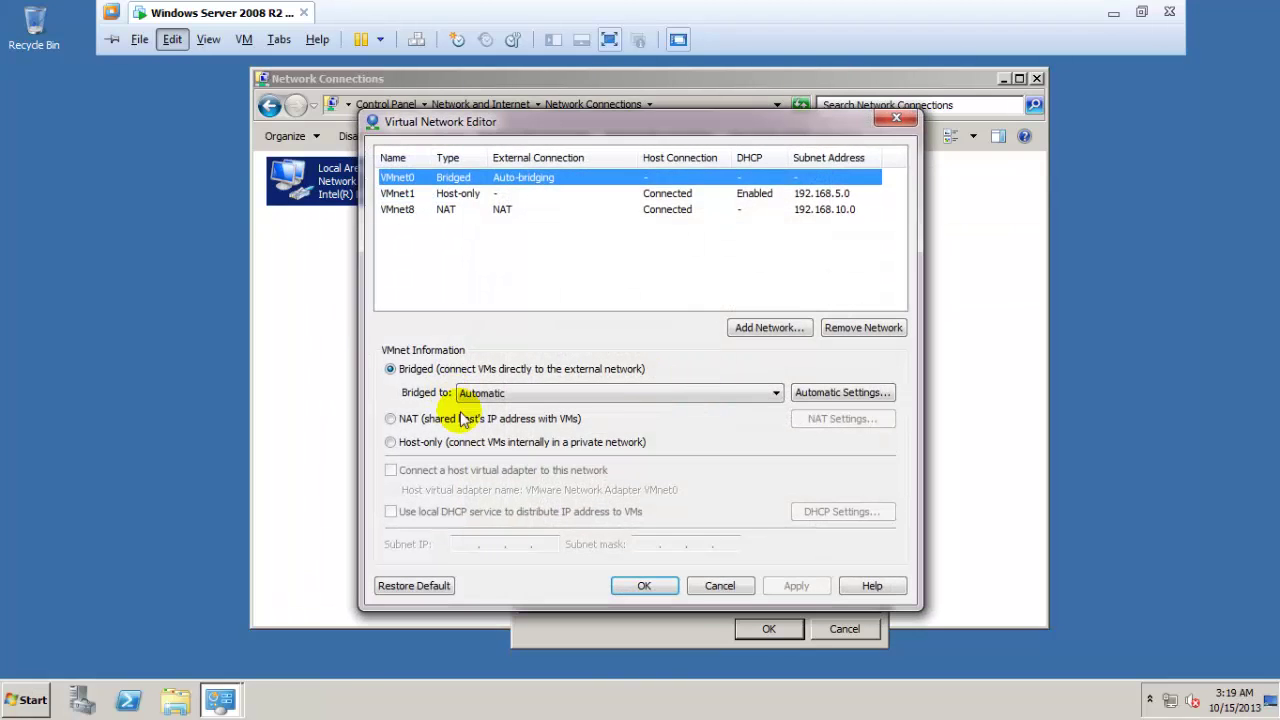
click(498, 210)
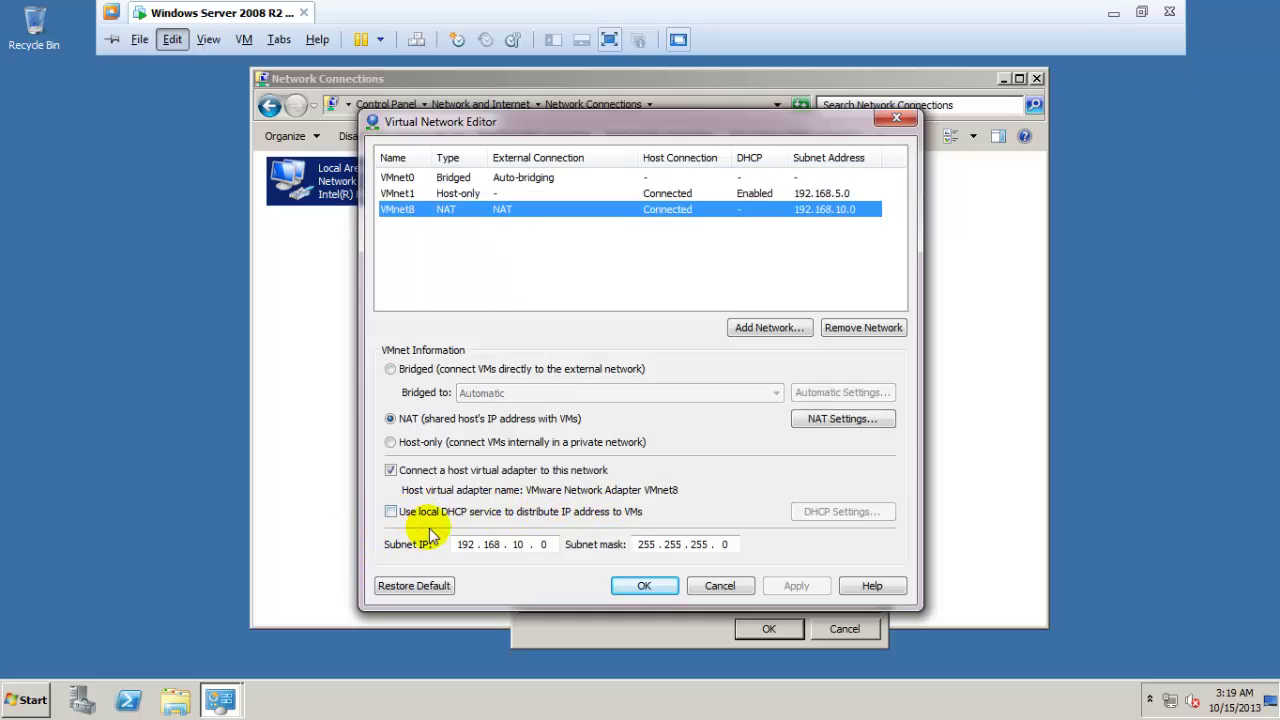
click(702, 588)
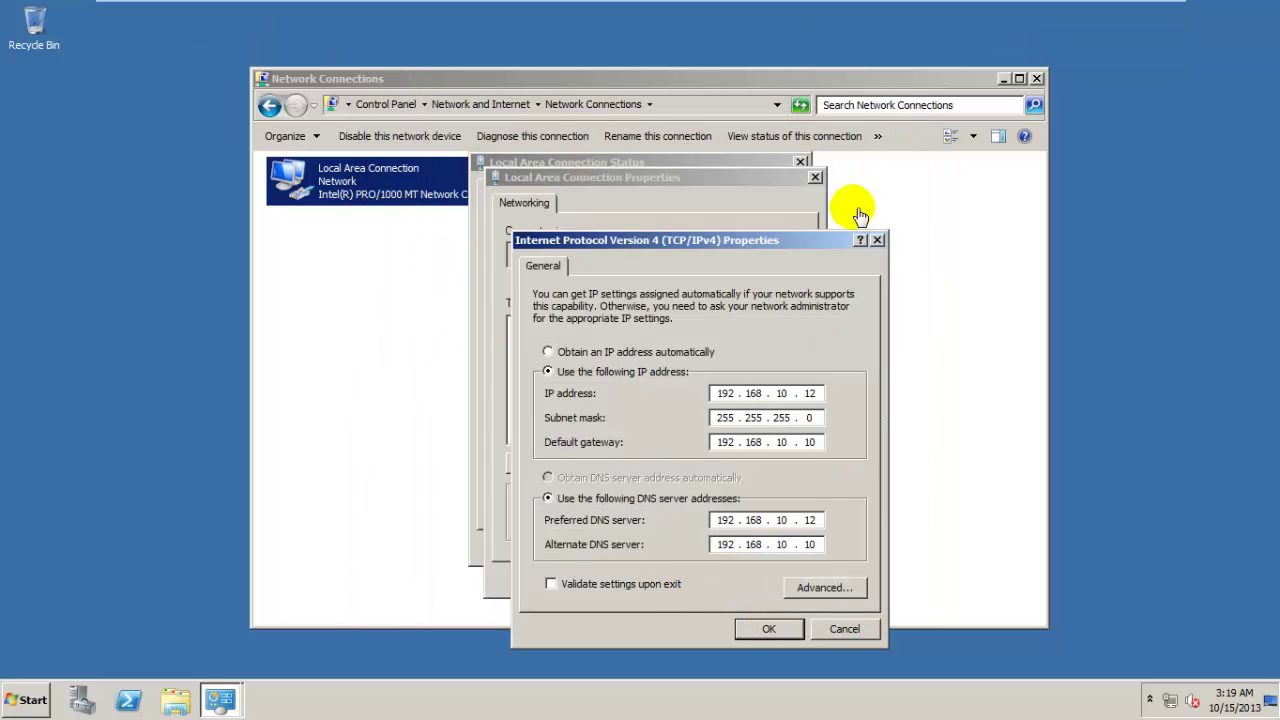
Dismiss the IPv4 and Local Area Connection dialogs without changes and close the Network Connections window
click(752, 190)
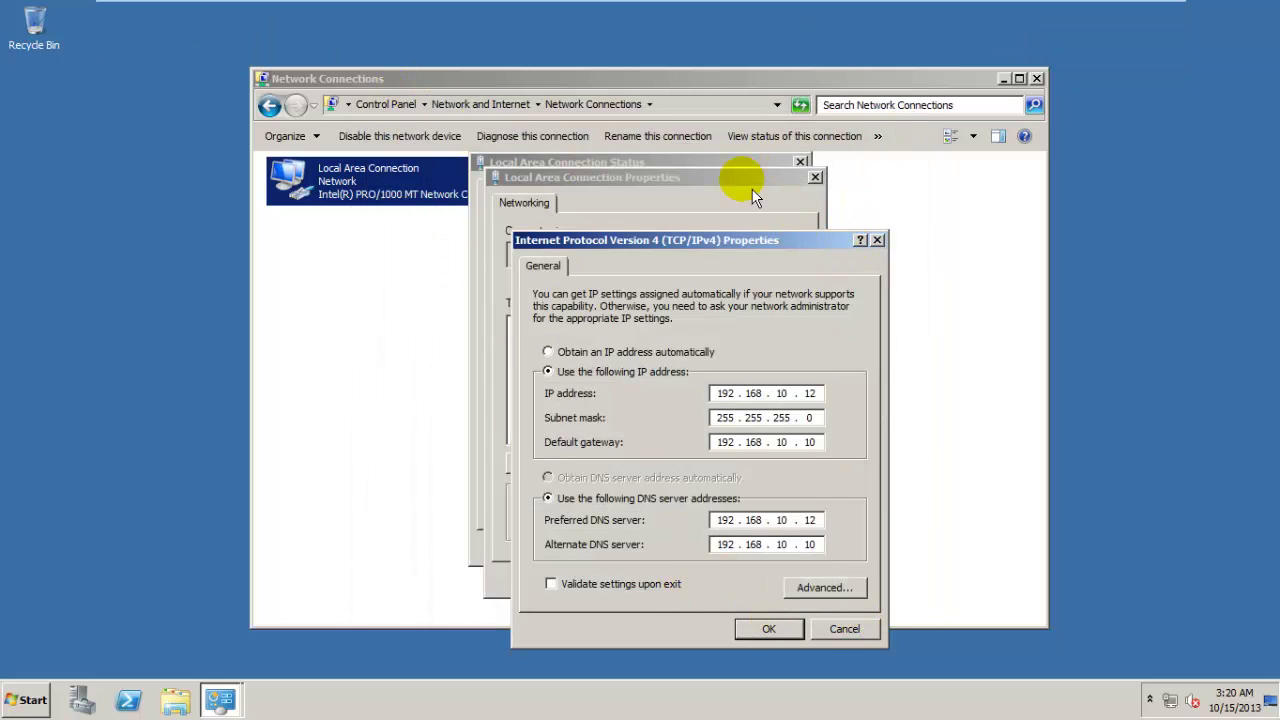
click(843, 626)
click(772, 575)
click(770, 548)
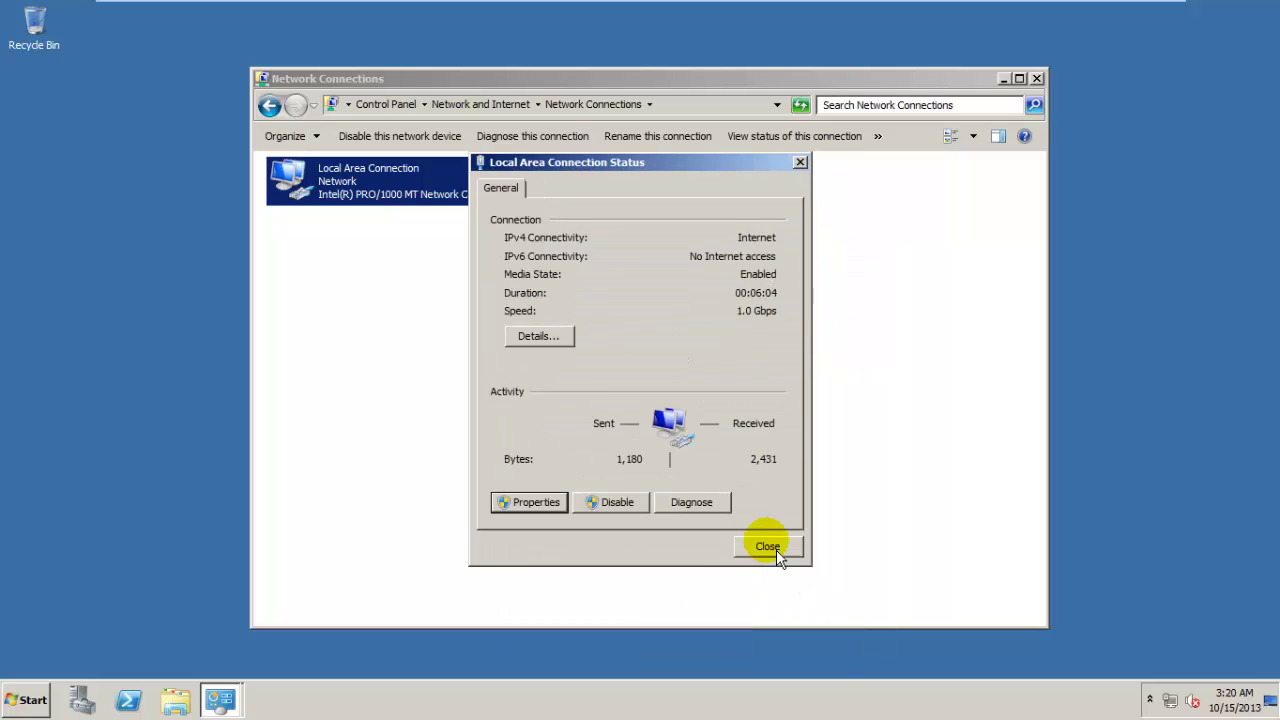
click(423, 405)
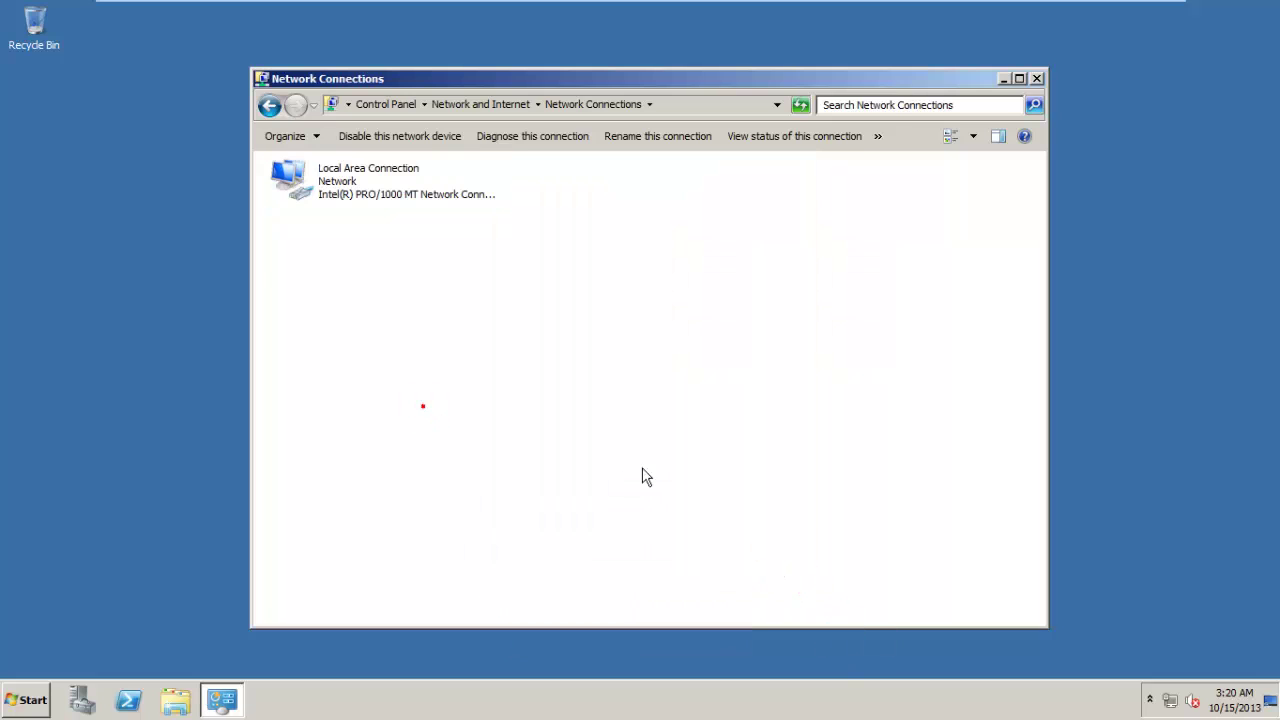
click(1036, 78)
Open Server Manager from the administrative tools and maximize its window
click(27, 700)
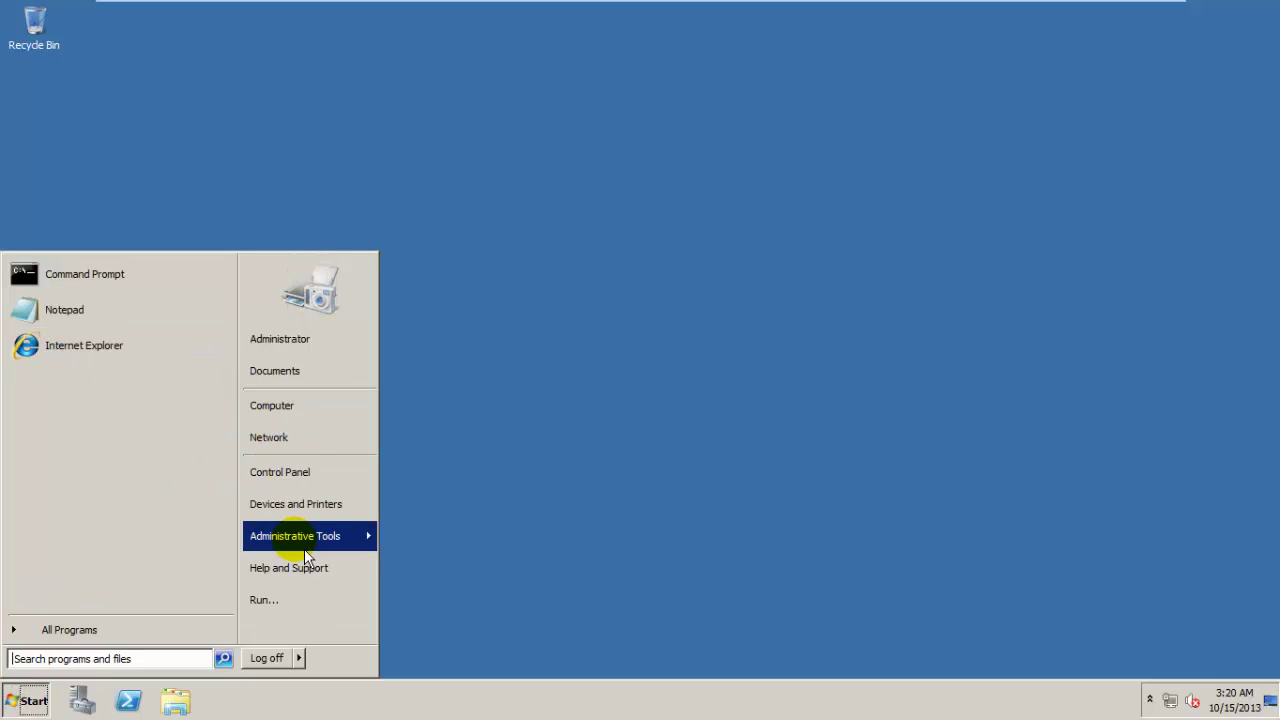
mouse_move(330, 538)
click(479, 375)
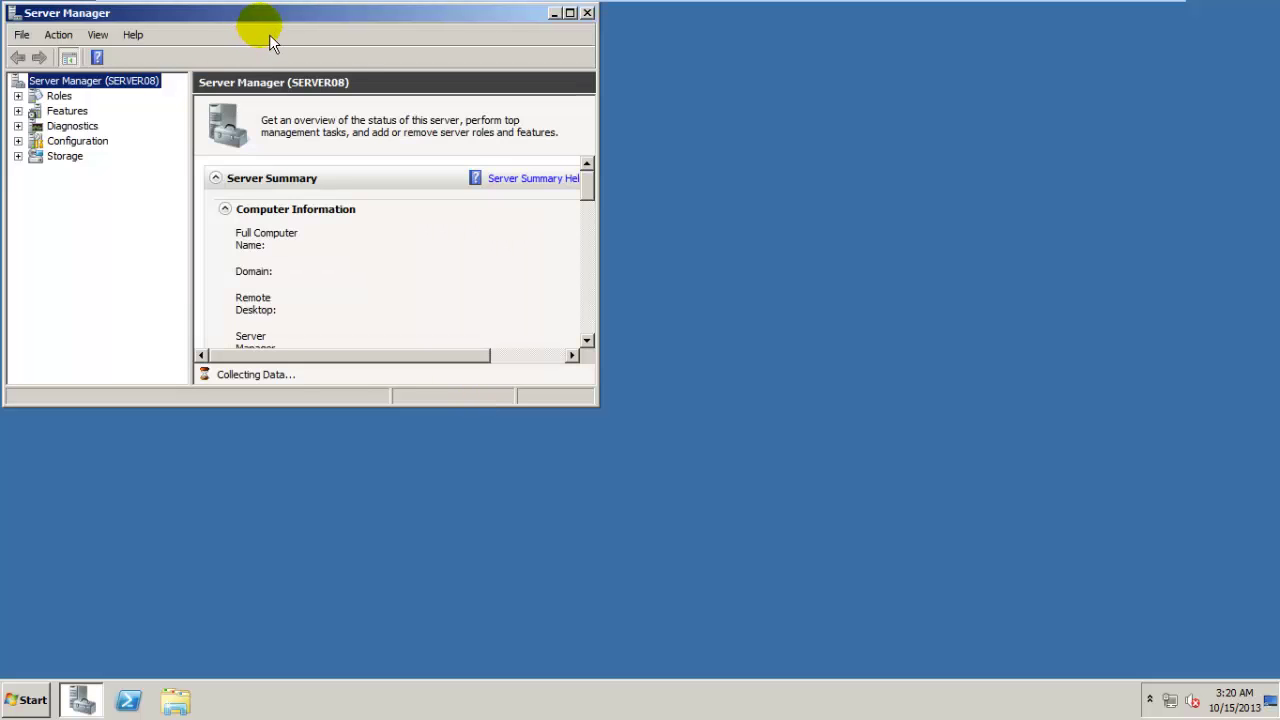
drag(273, 14, 541, 136)
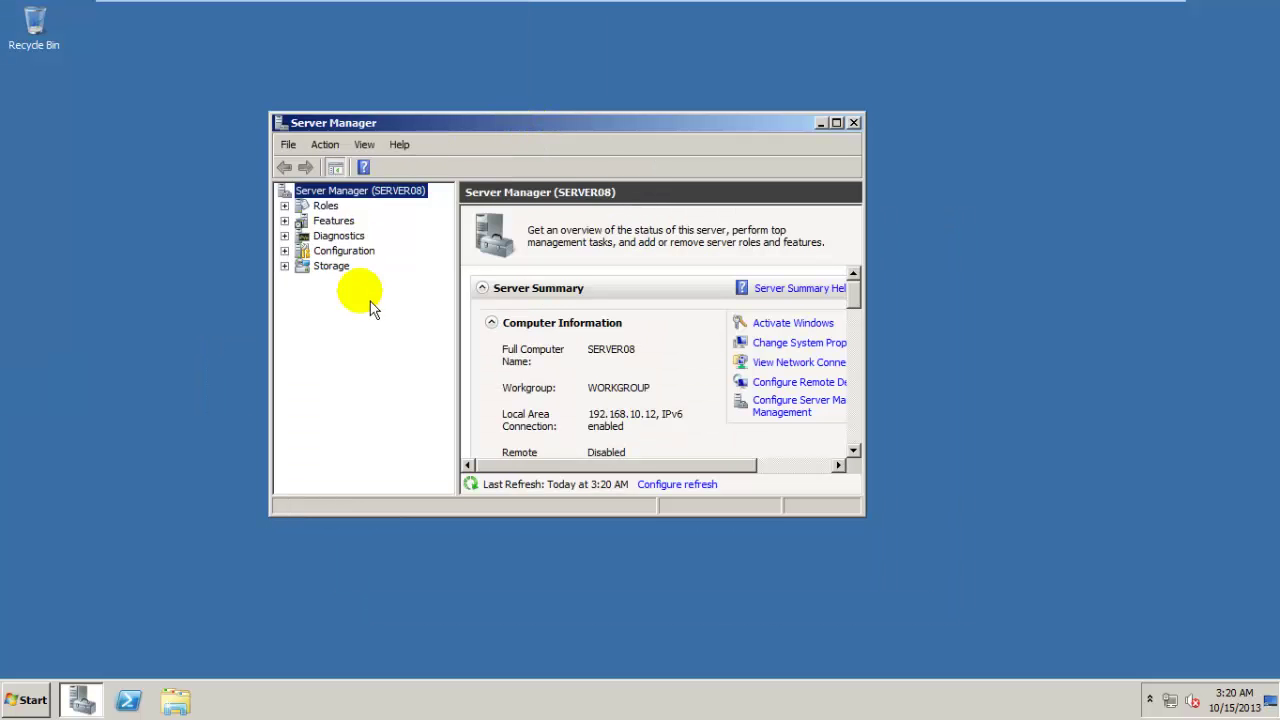
double_click(592, 128)
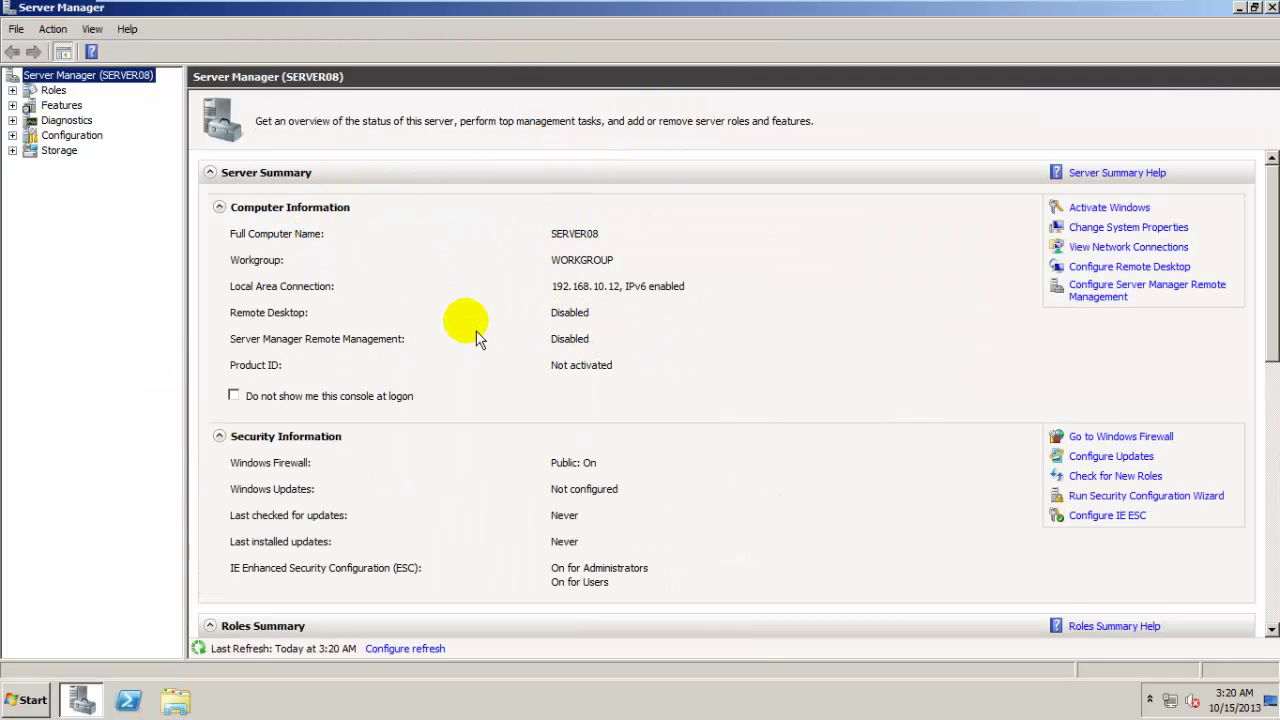
Start adding server roles and select Active Directory Domain Services together with its required .NET Framework 3.5.1 features
click(53, 90)
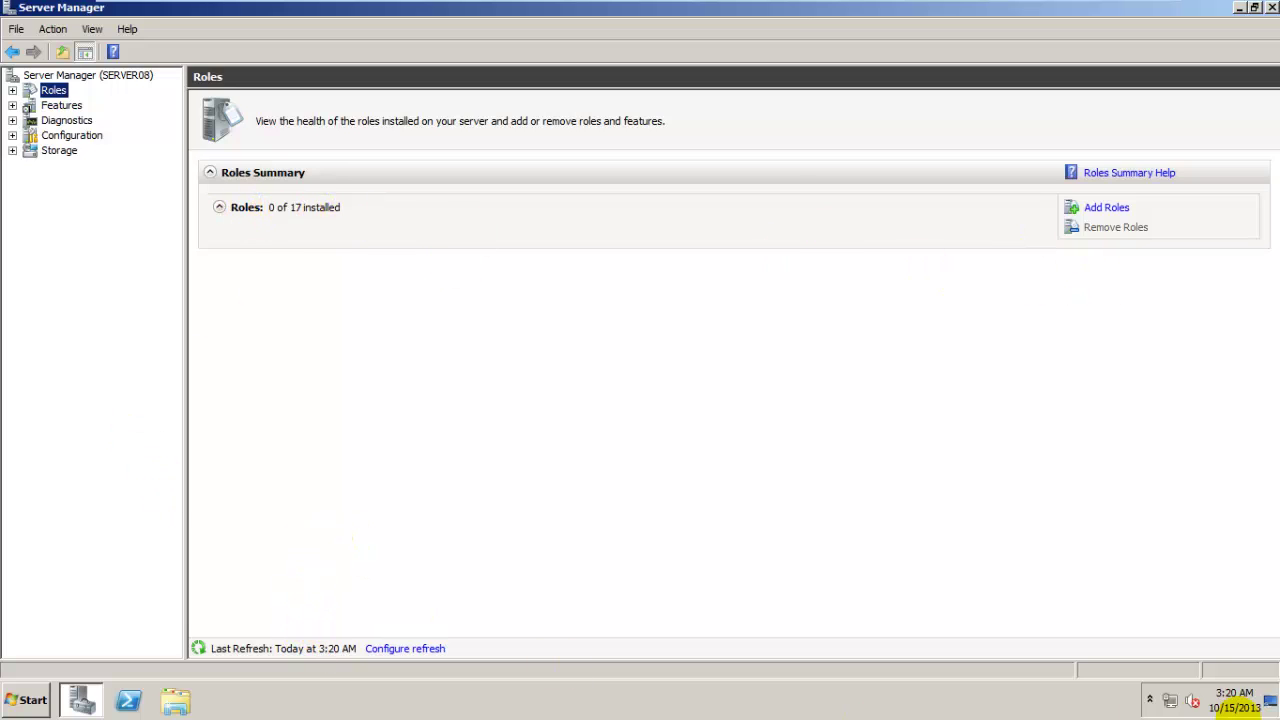
click(1110, 208)
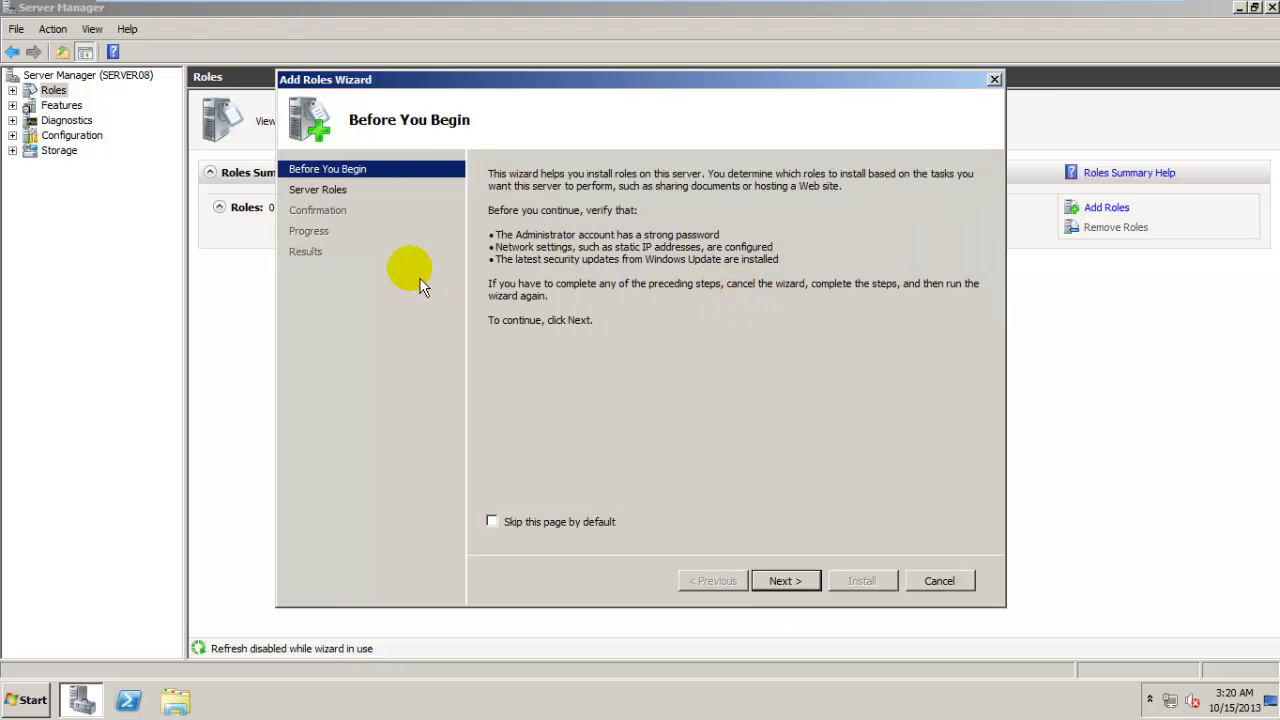
drag(490, 91, 484, 93)
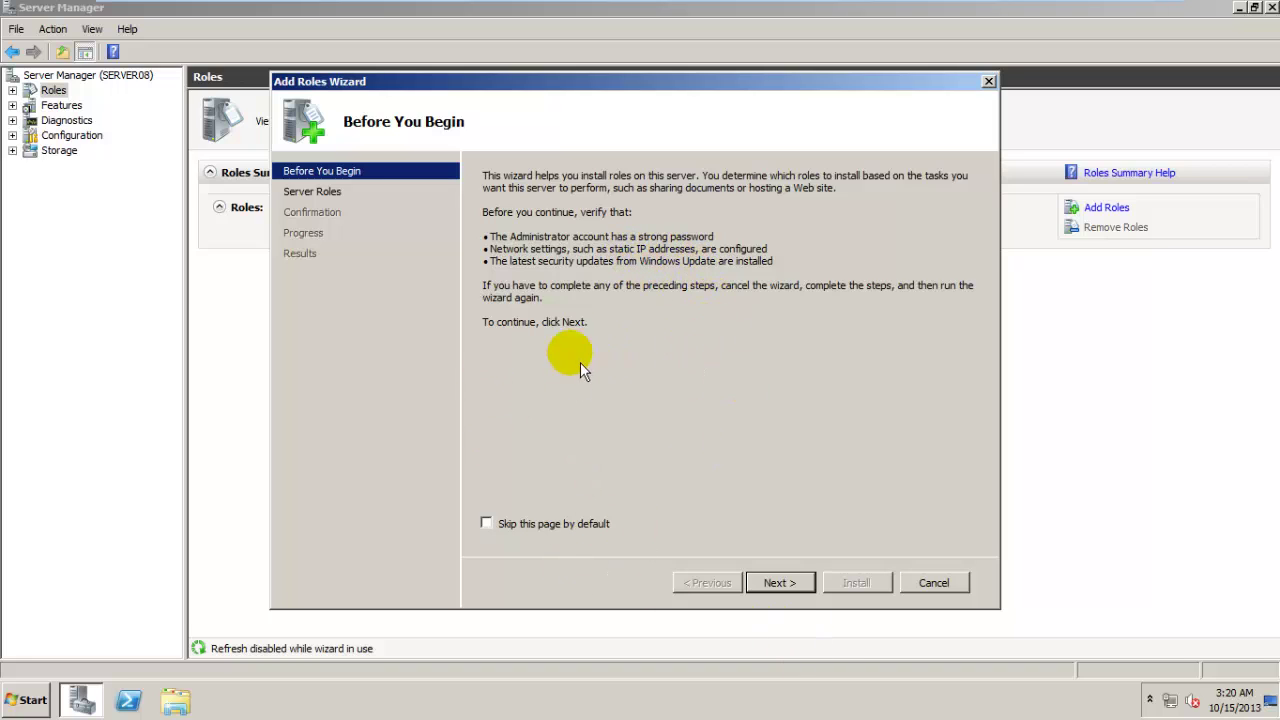
click(786, 588)
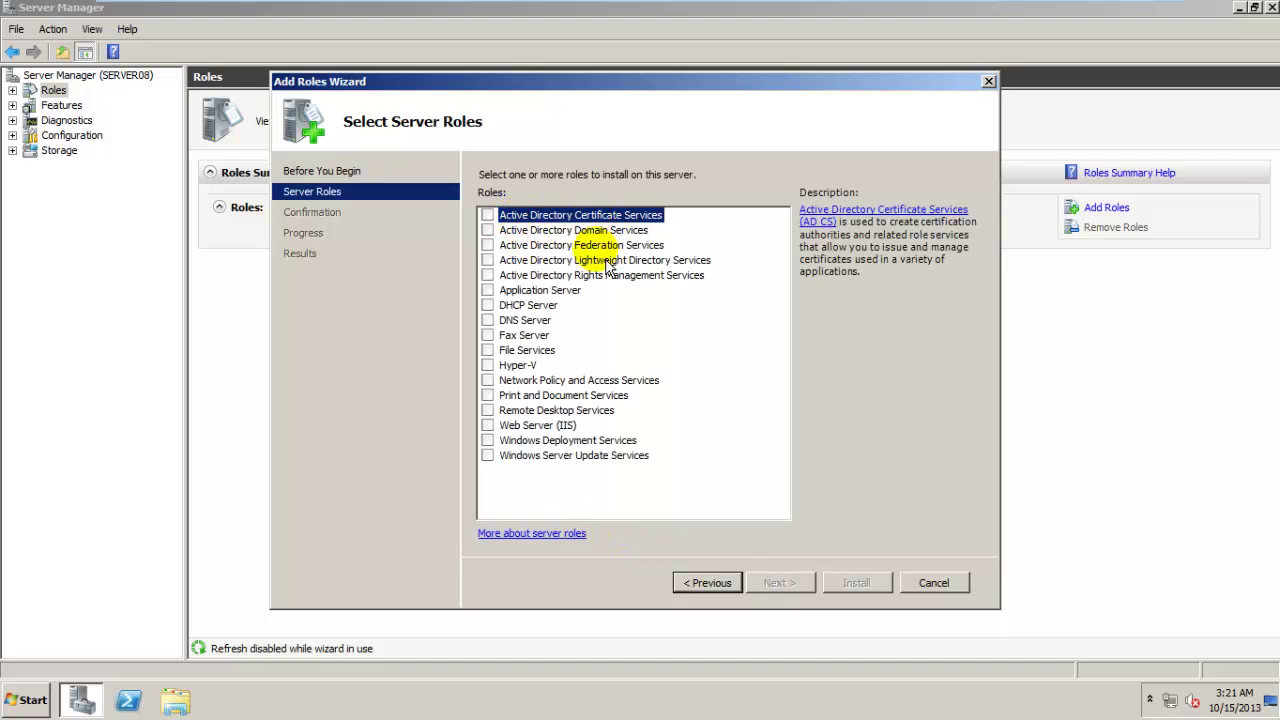
click(487, 230)
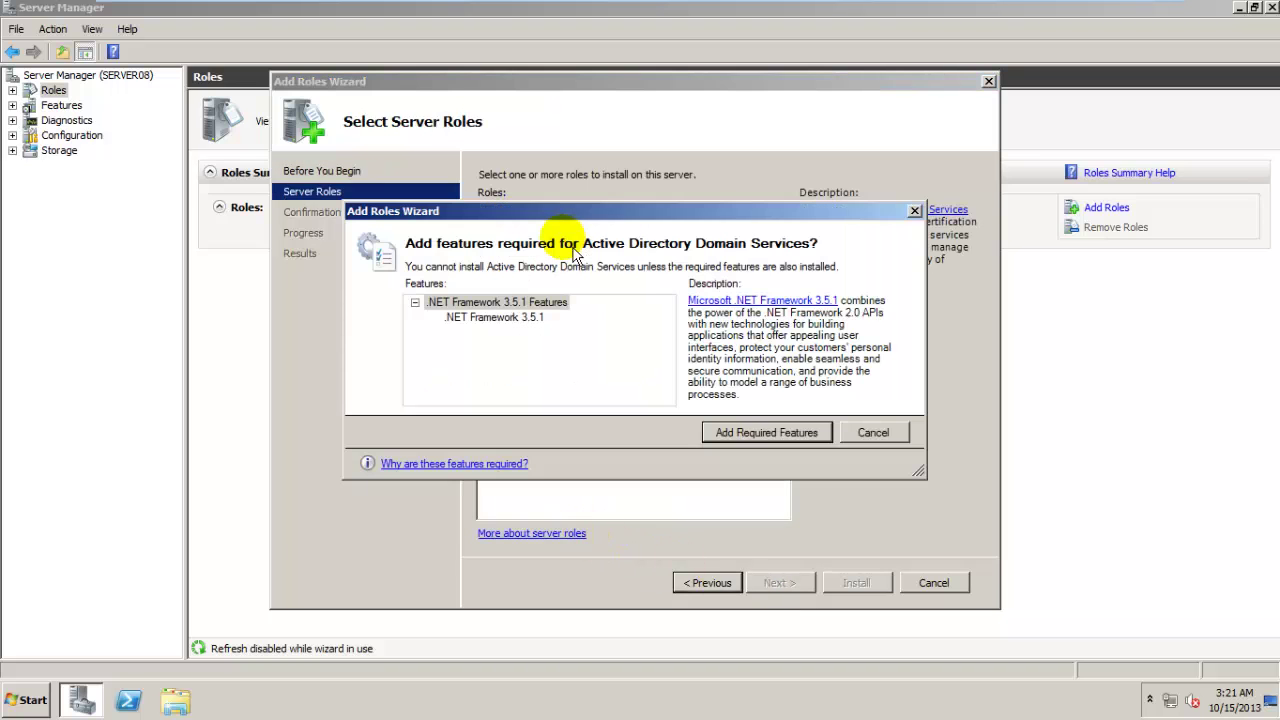
click(791, 440)
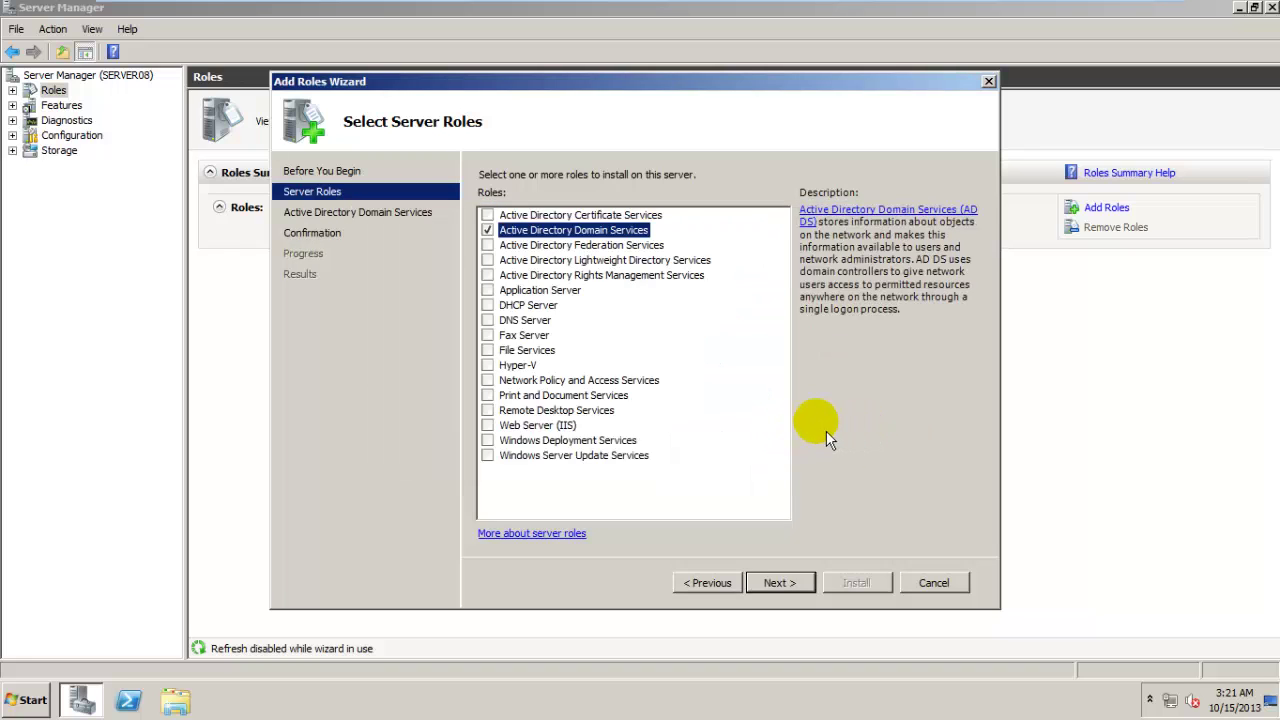
Try to select the DHCP Server and DNS Server roles alongside Active Directory Domain Services
click(488, 305)
click(765, 376)
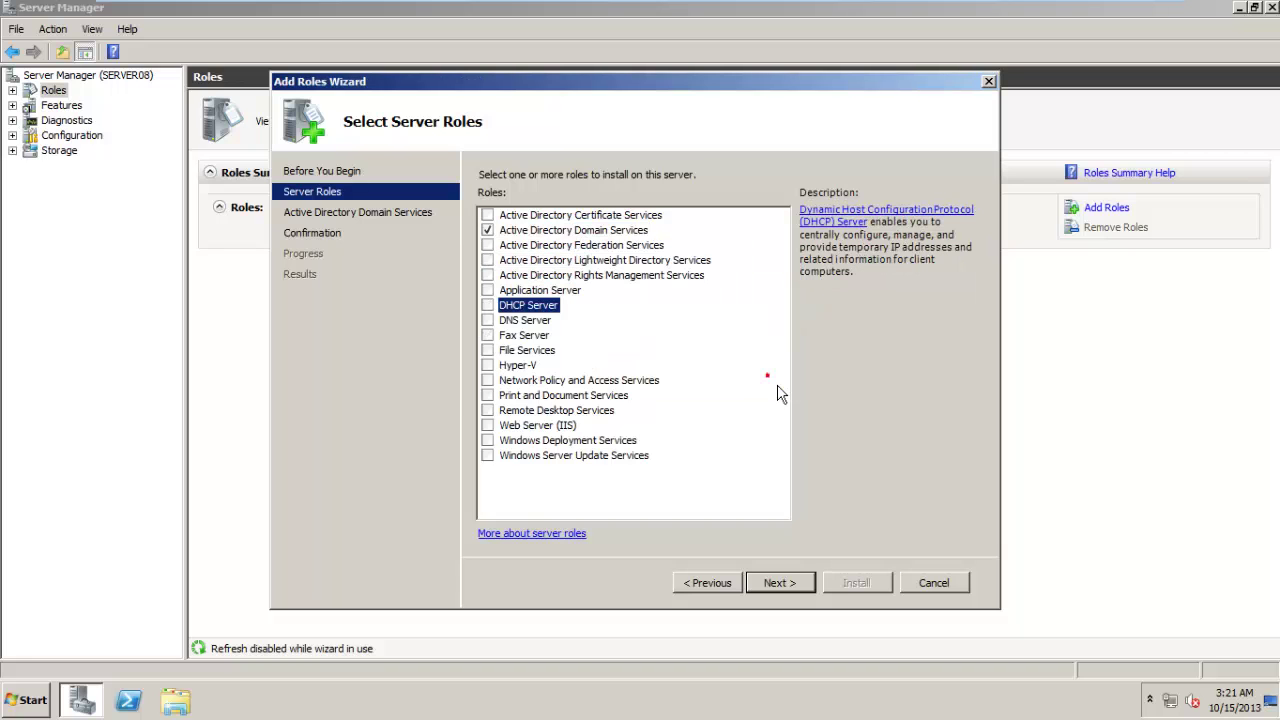
click(488, 320)
click(762, 383)
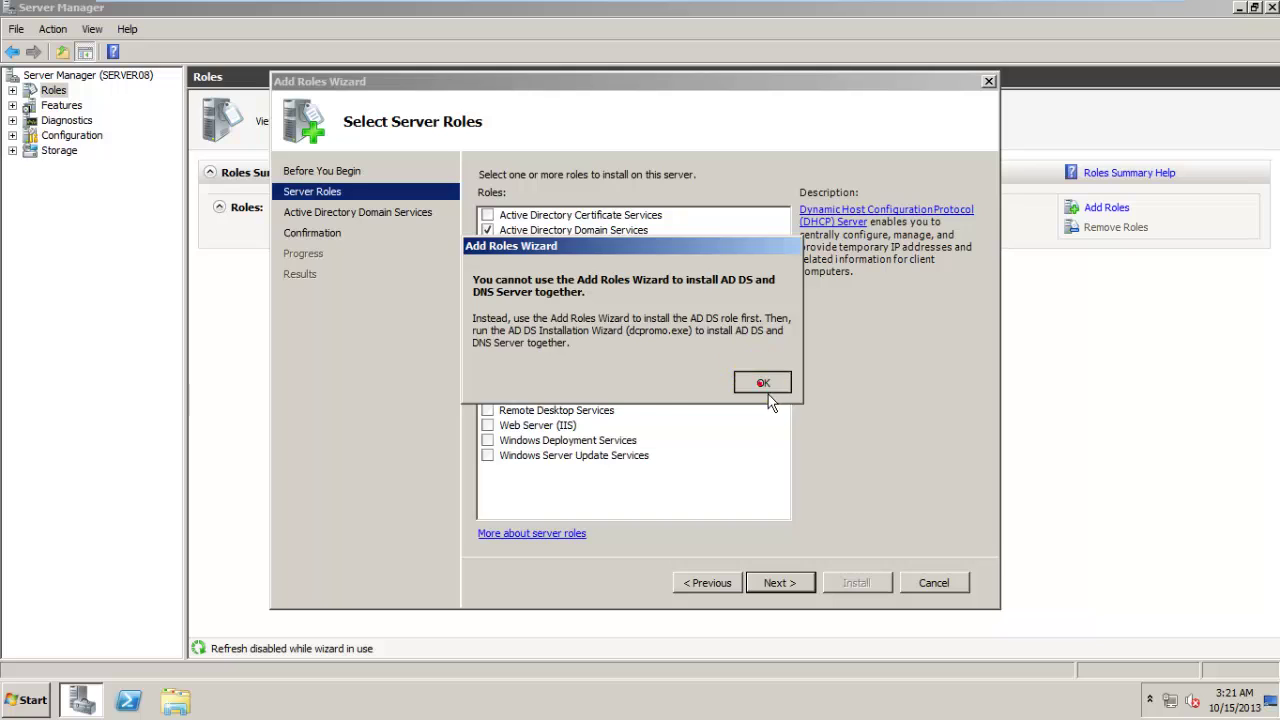
click(555, 231)
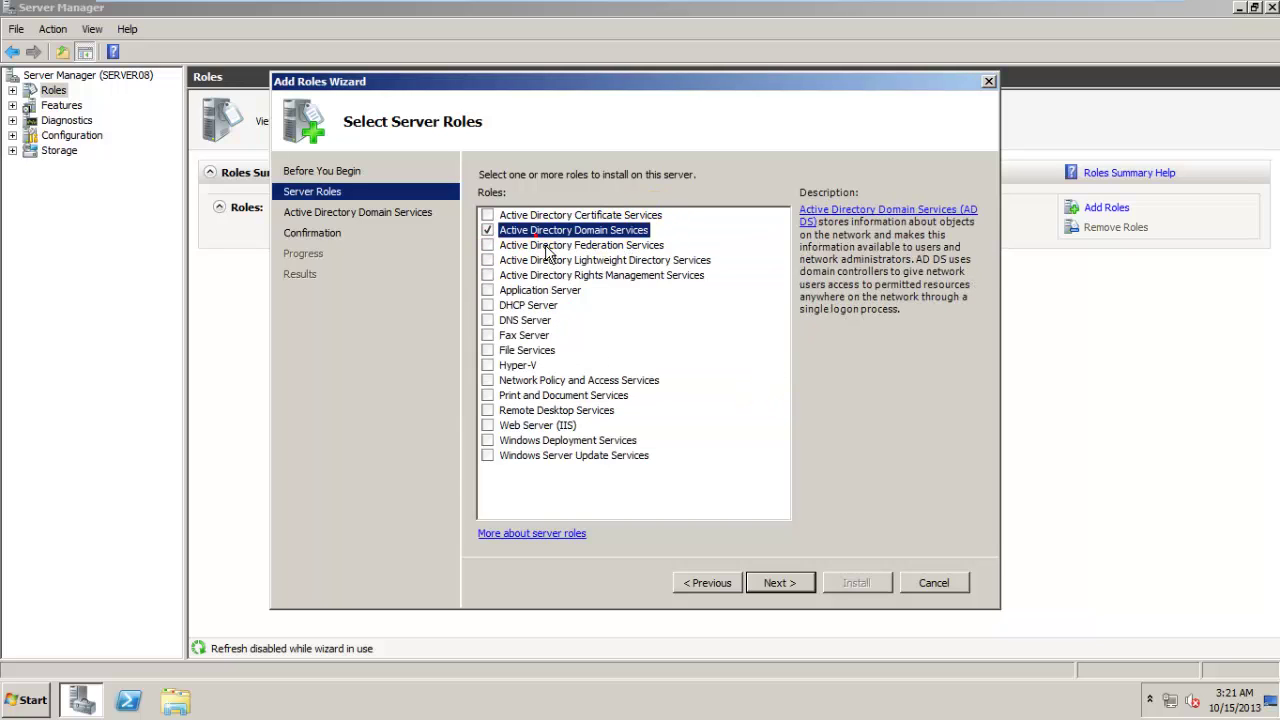
Install the Active Directory Domain Services role and close the wizard when the installation is done
click(780, 583)
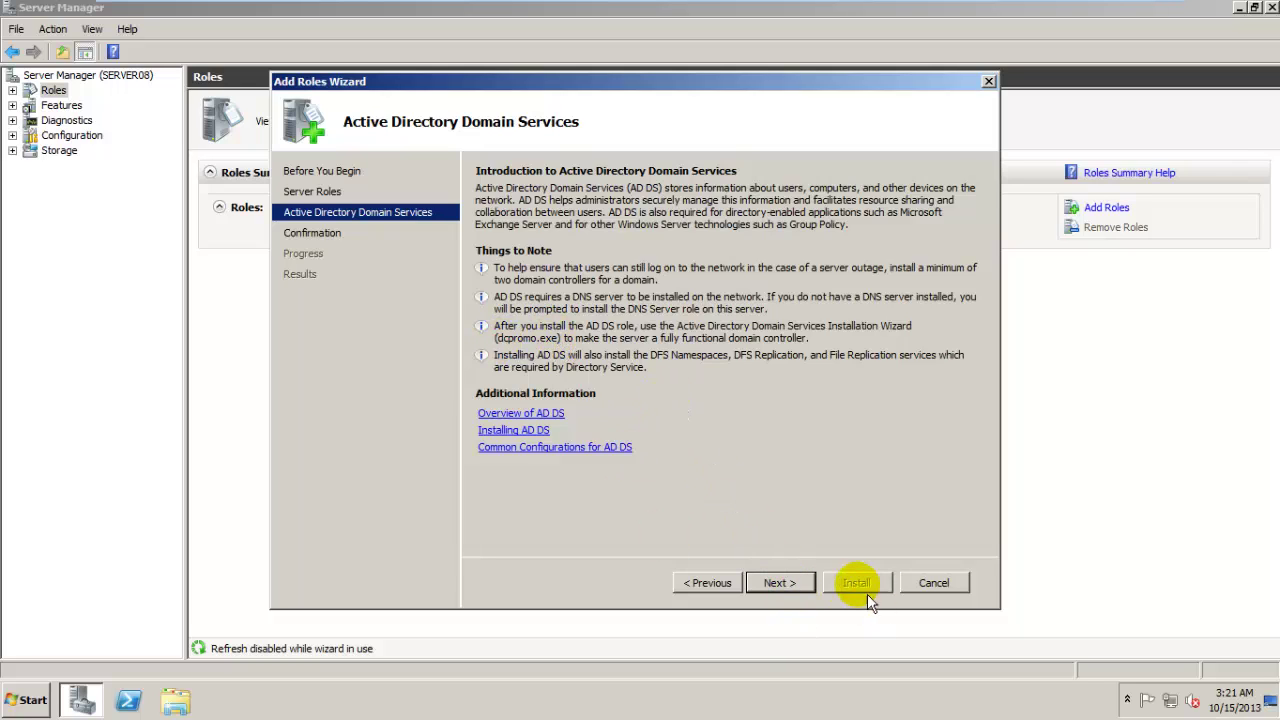
click(815, 590)
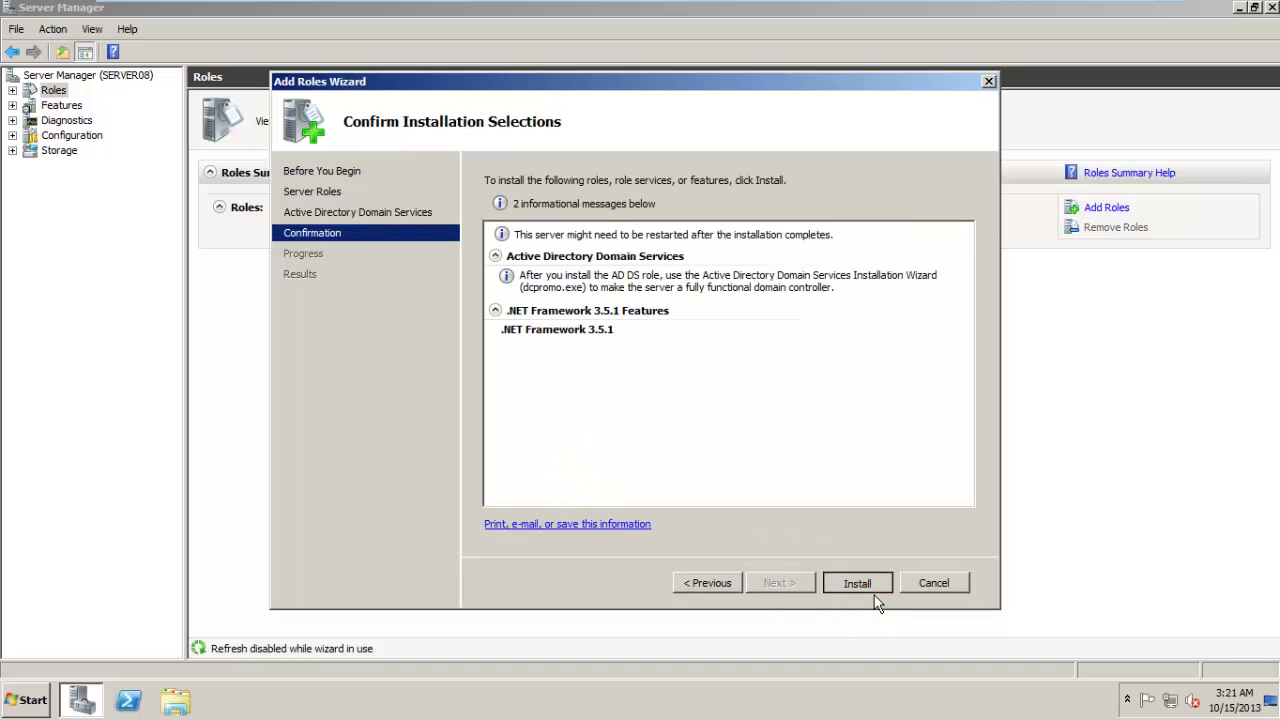
click(862, 588)
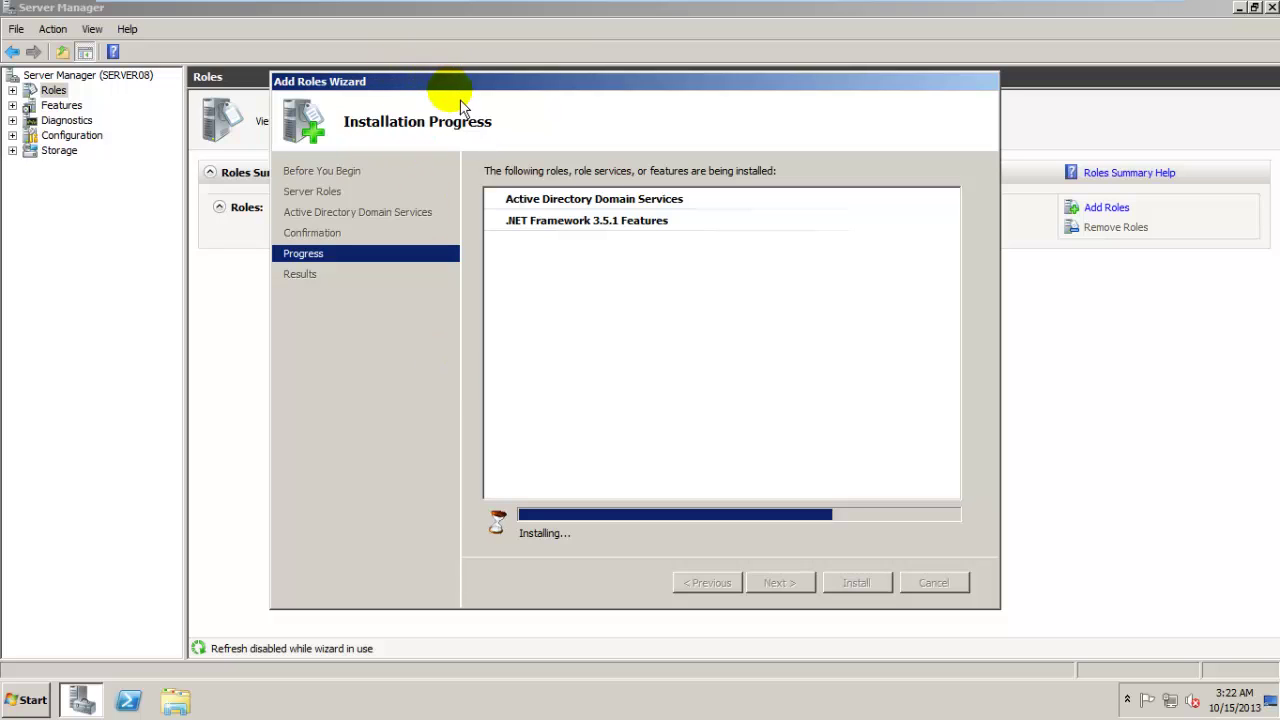
drag(468, 93, 462, 88)
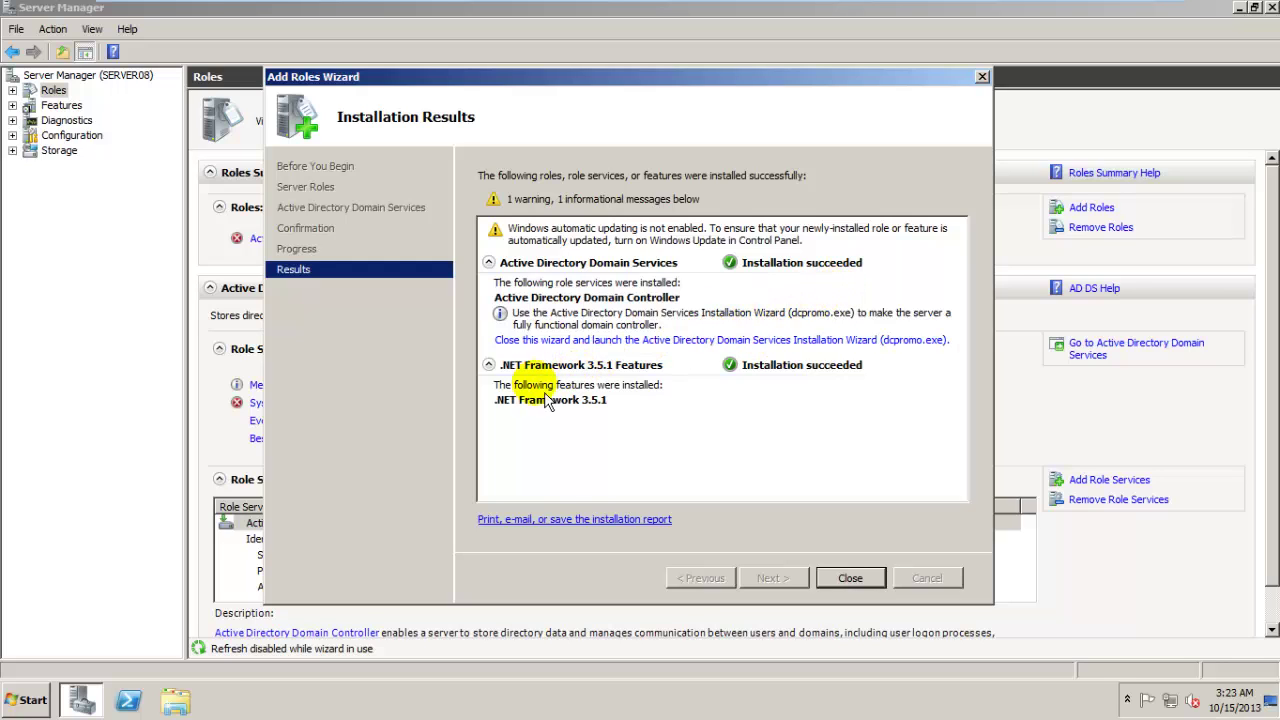
click(851, 578)
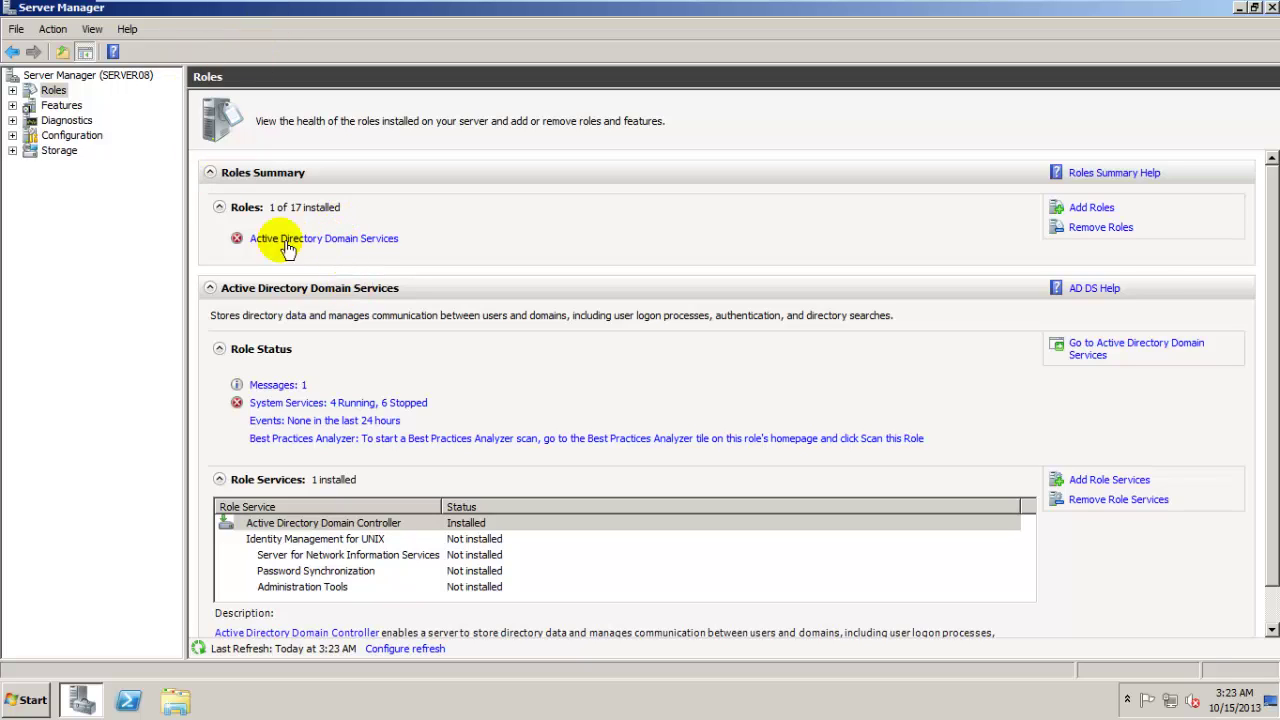
Launch Dcpromo.exe from the Active Directory Domain Services role's AD DS tools and close Server Manager
click(343, 242)
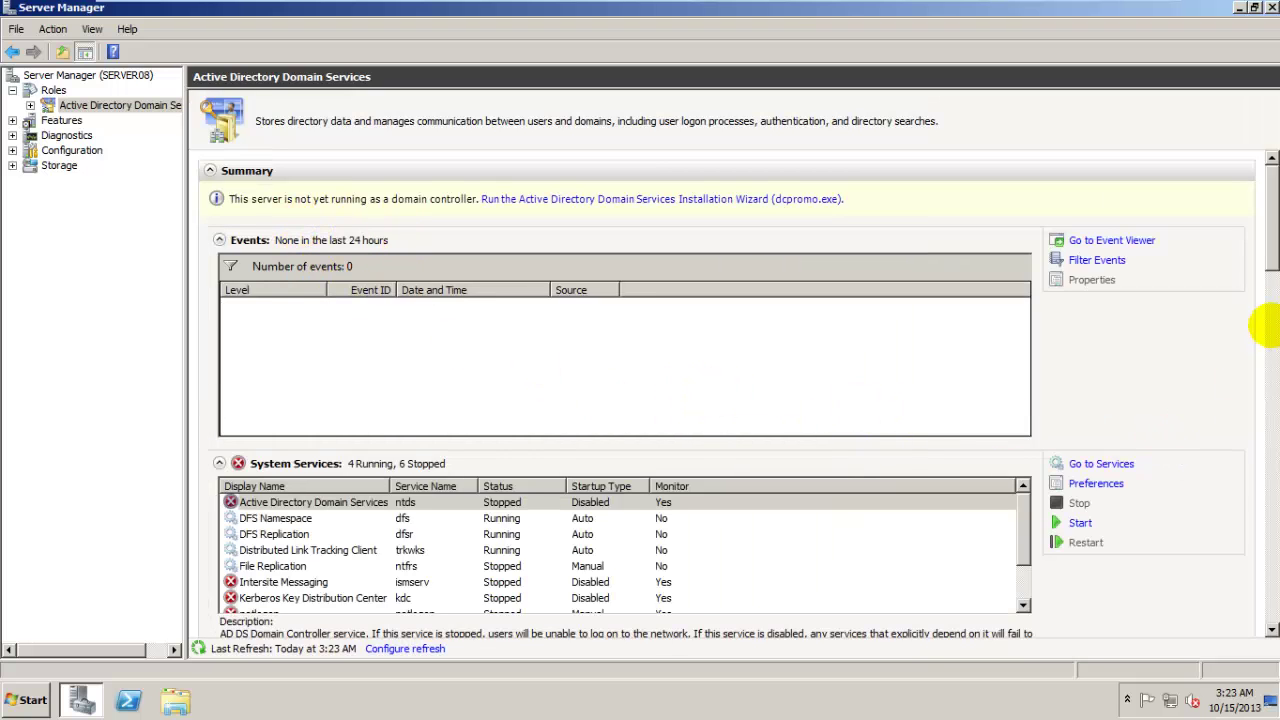
scroll(1265, 234, down, 15)
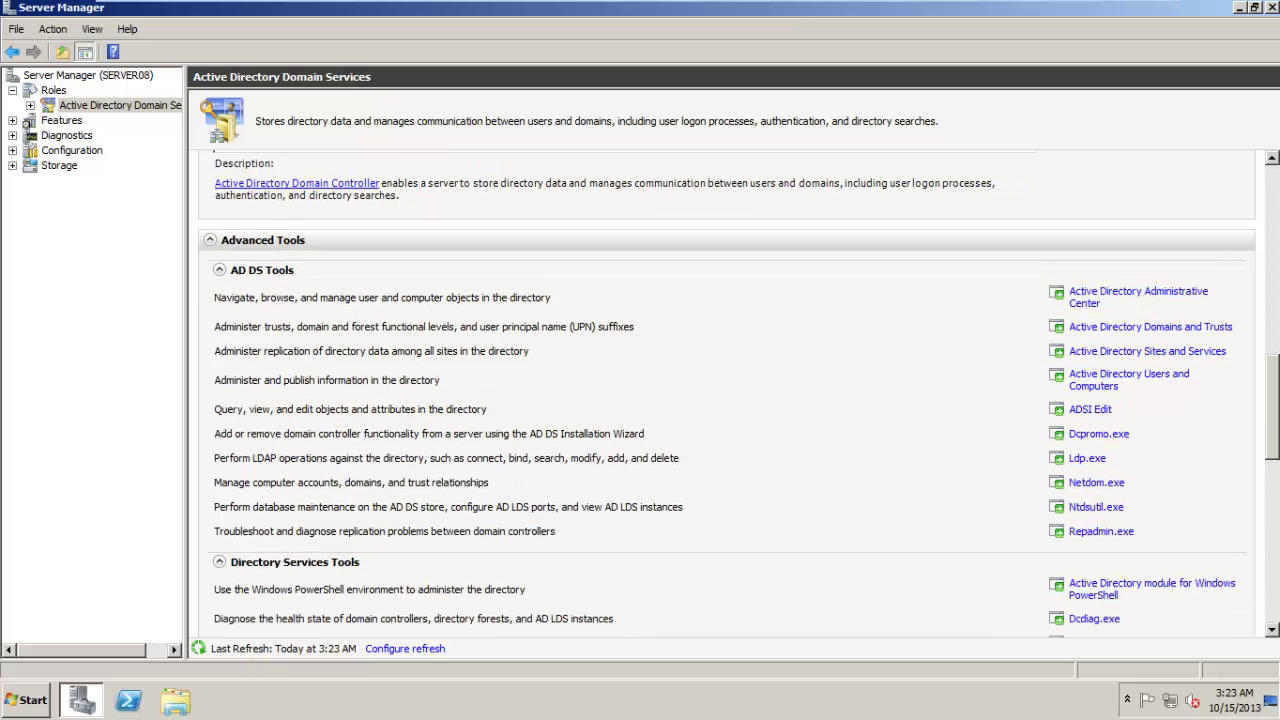
scroll(734, 395, down, 1)
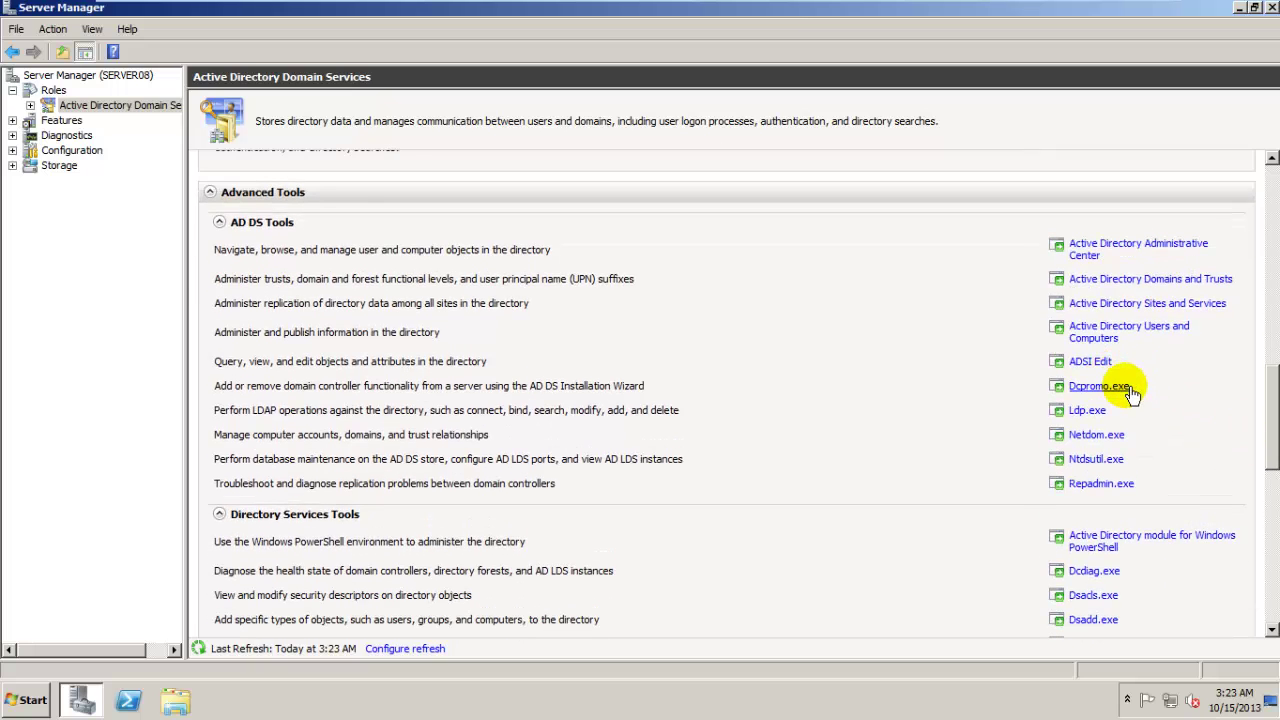
click(20, 702)
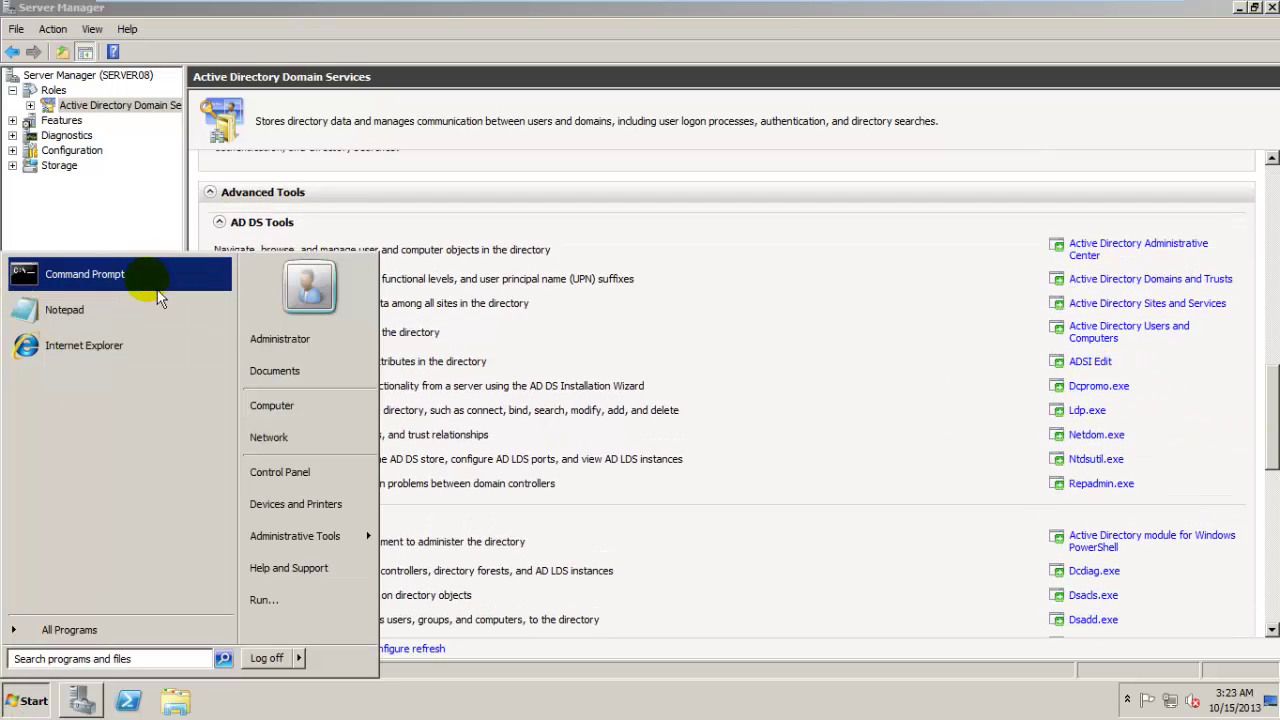
click(1105, 387)
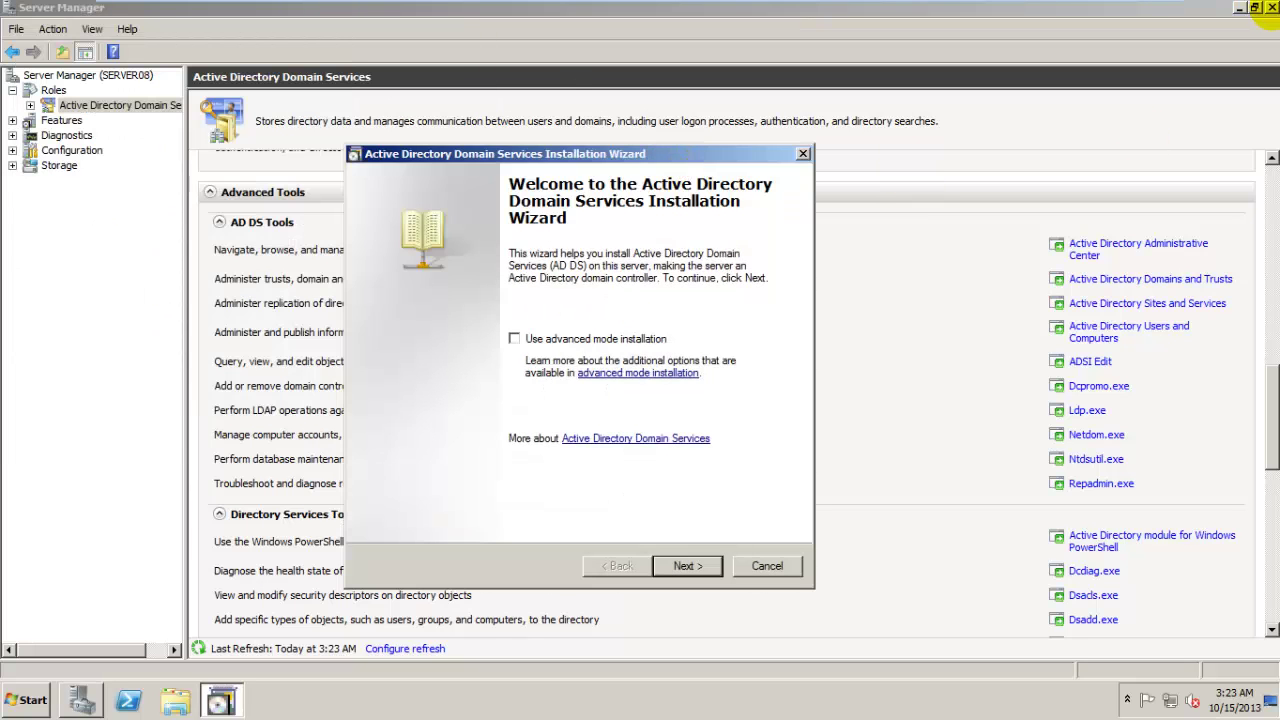
click(1262, 12)
click(1271, 7)
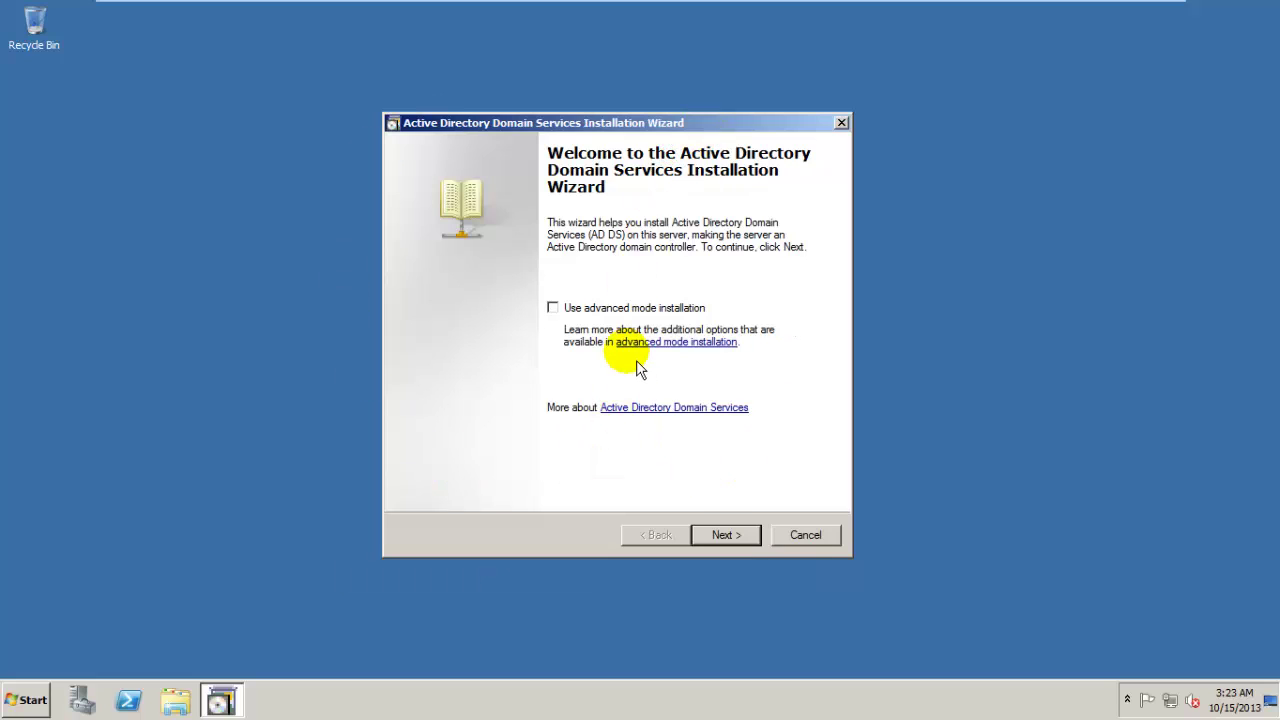
Enable advanced mode installation and choose to create a new domain in a new forest
click(552, 307)
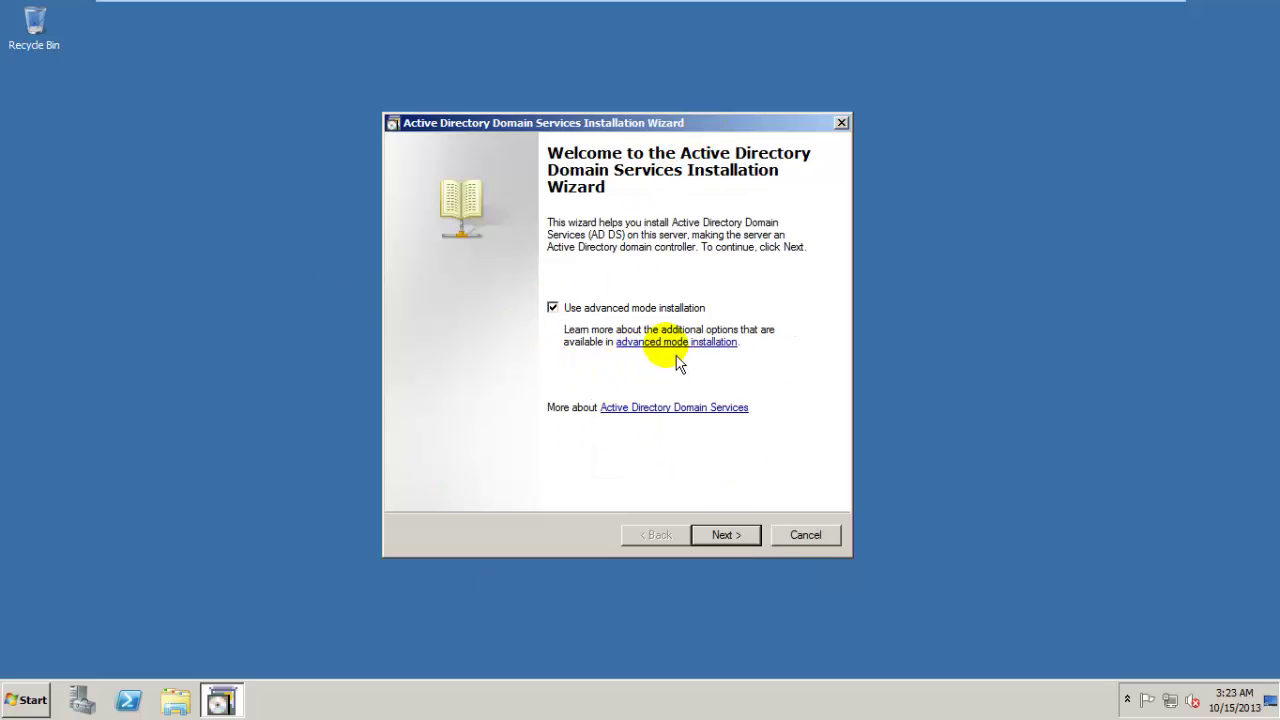
click(726, 536)
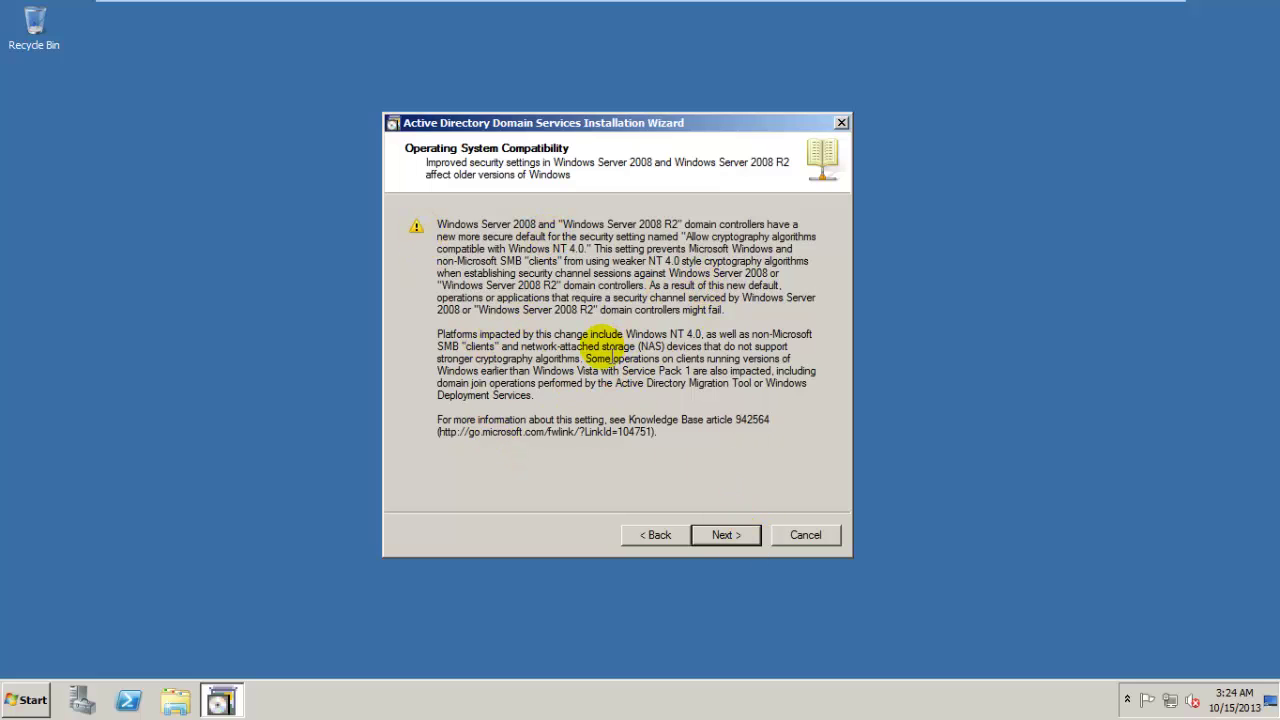
click(721, 546)
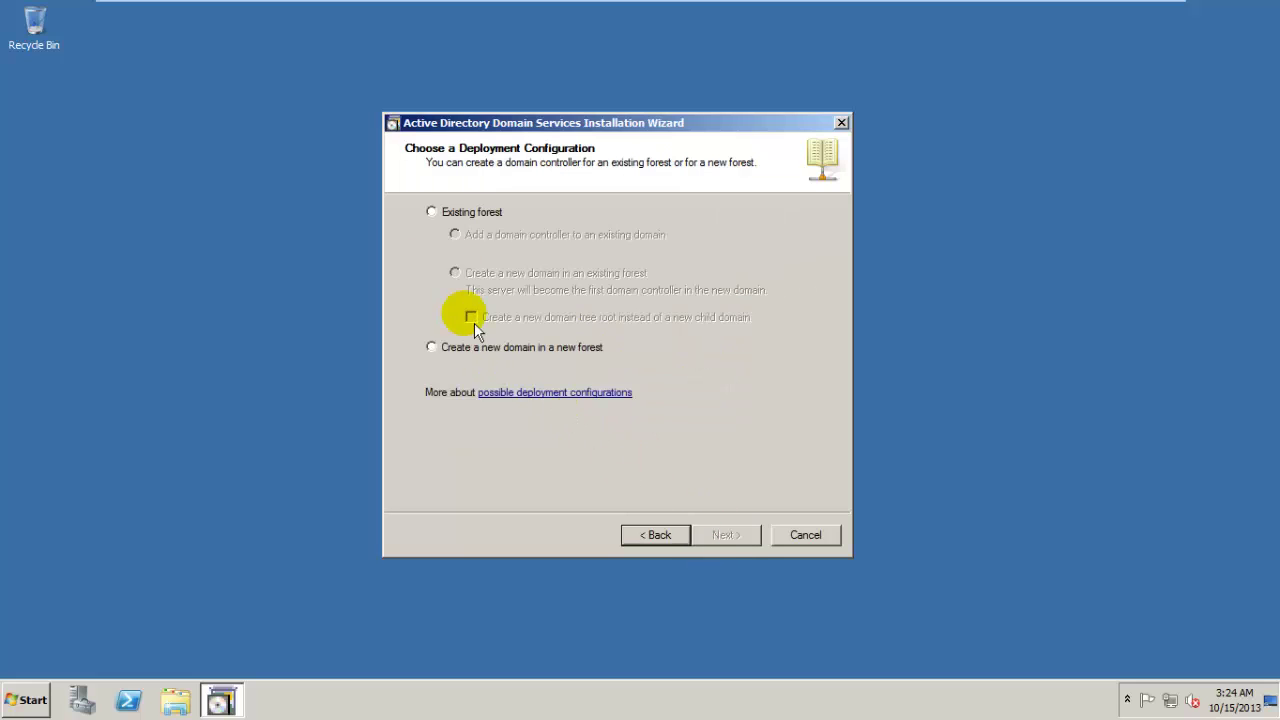
click(431, 347)
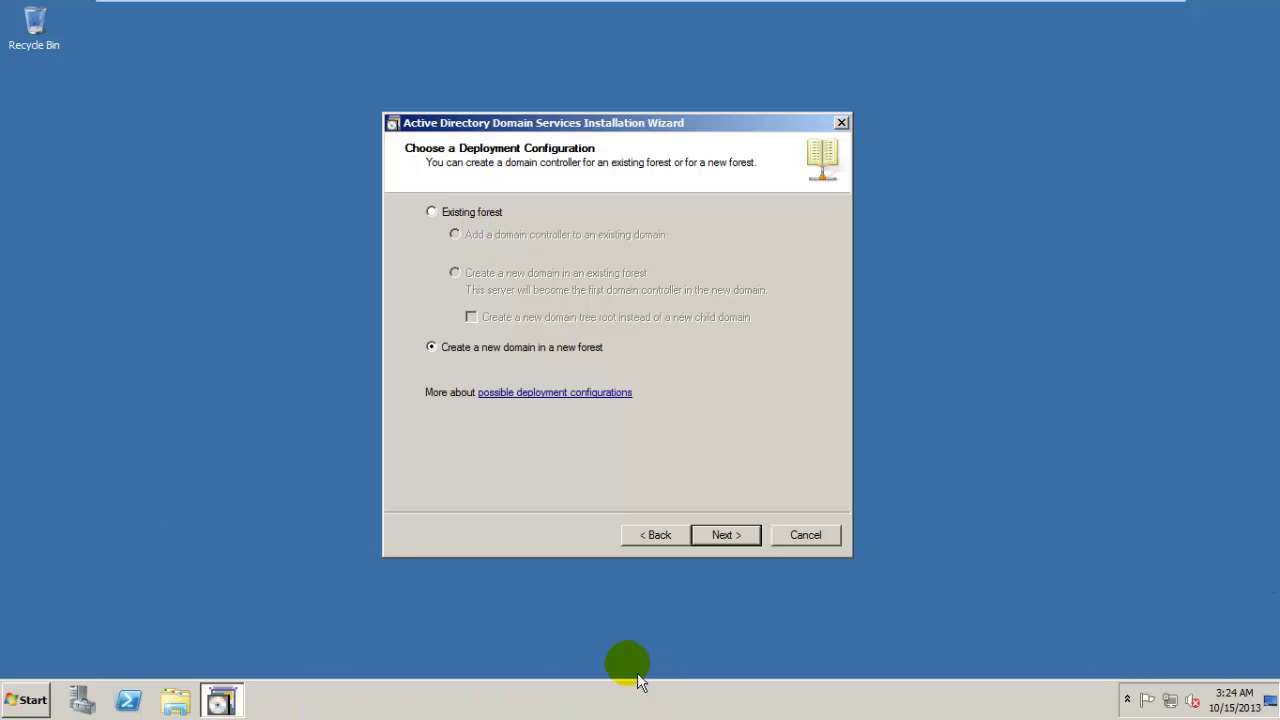
click(732, 542)
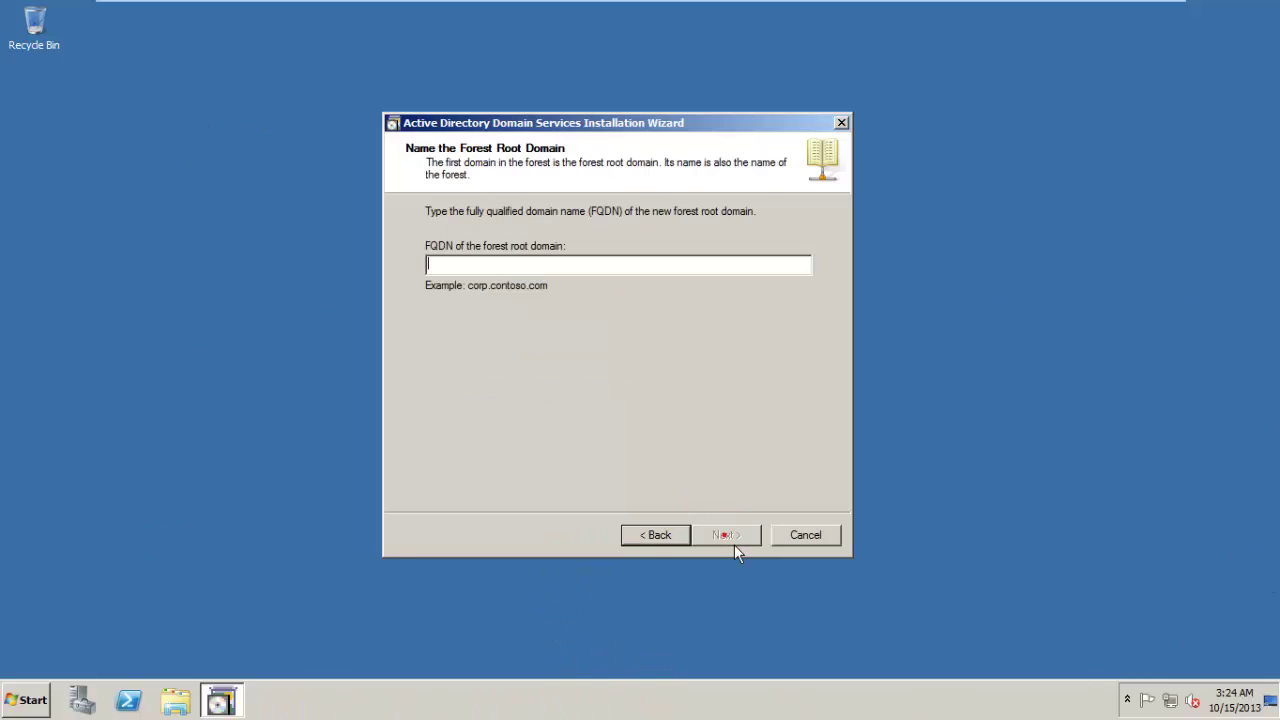
Name the forest root domain klmu.local and accept the generated NetBIOS name
click(481, 268)
text(klmu.local)
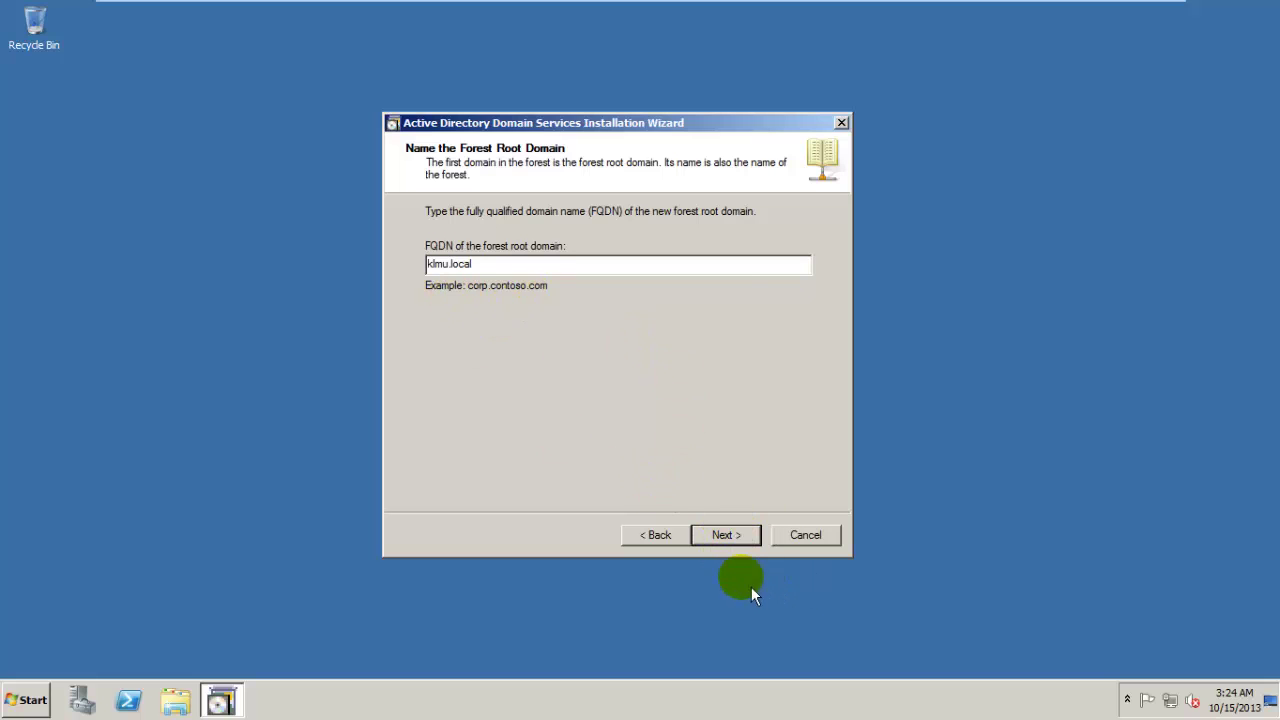
click(733, 534)
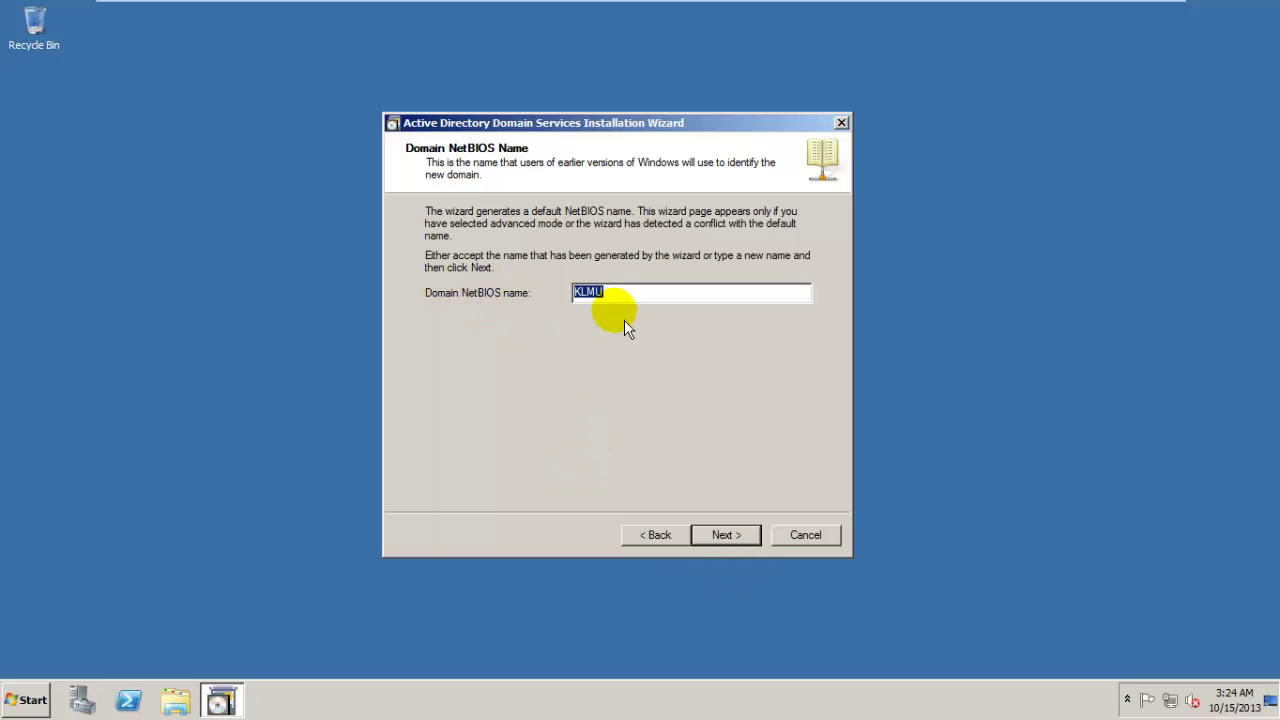
click(747, 545)
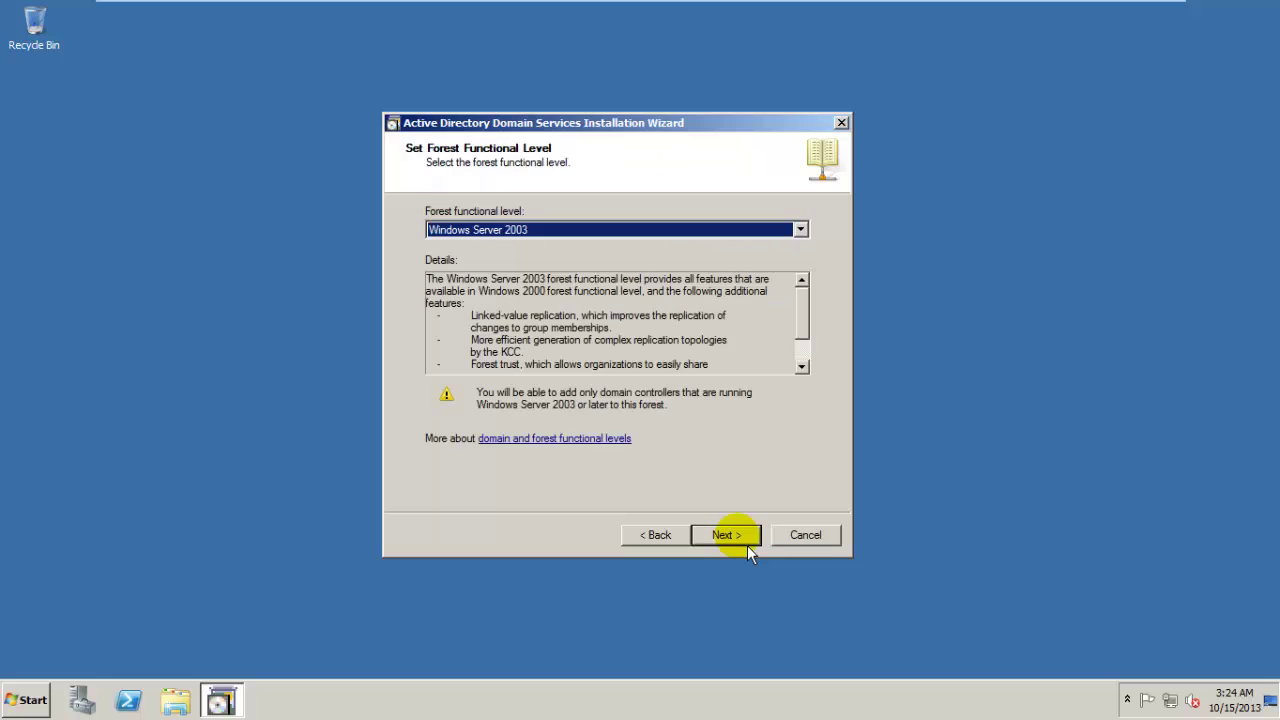
Set the forest functional level to Windows Server 2008 and accept the same domain functional level
click(560, 230)
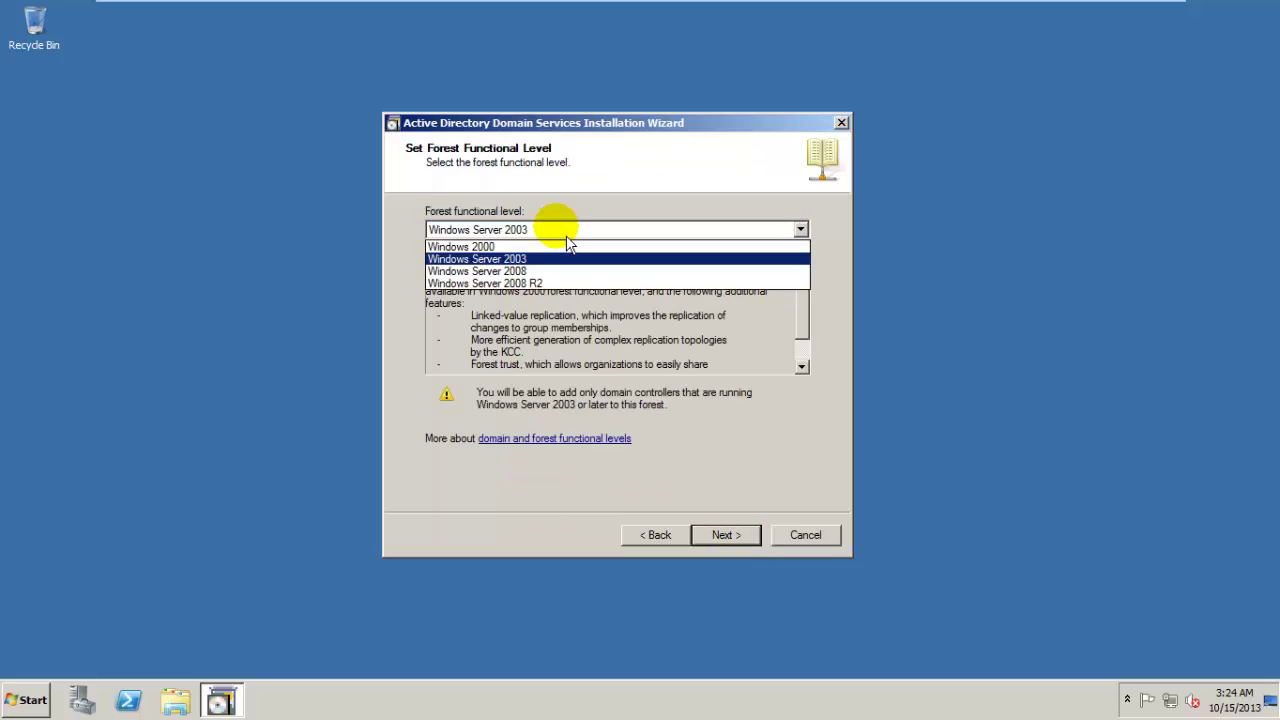
click(548, 284)
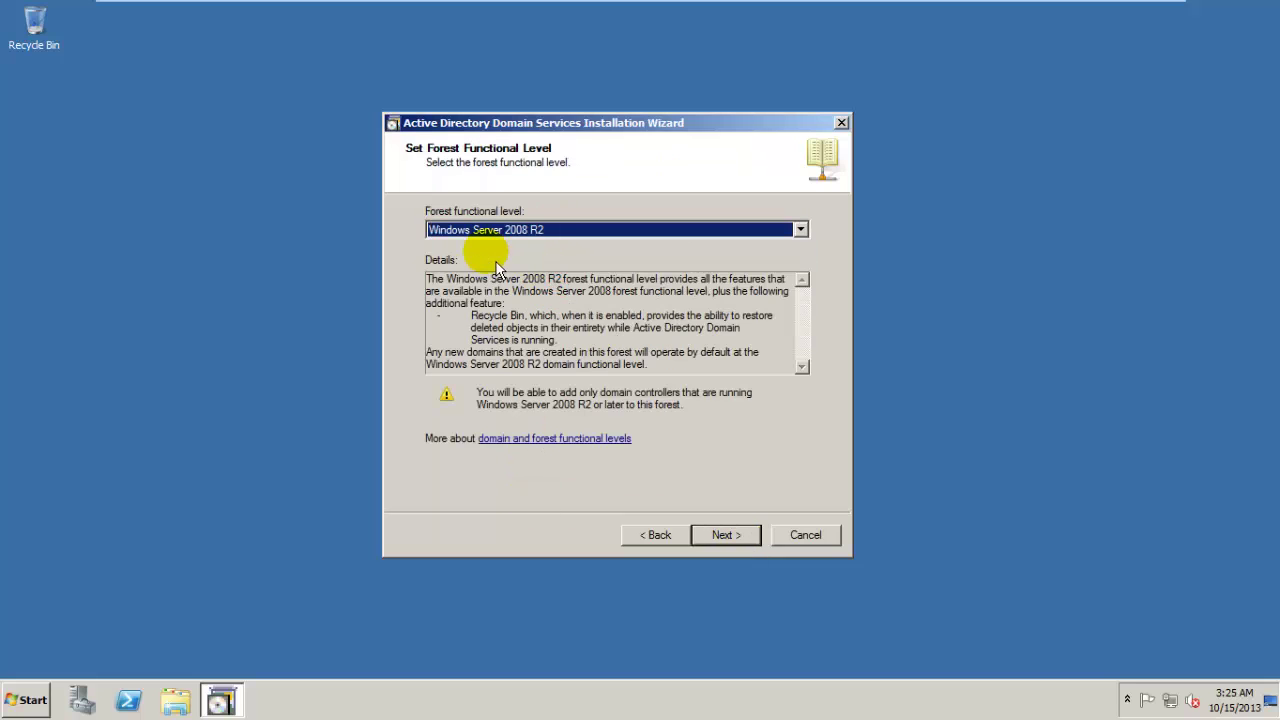
click(560, 232)
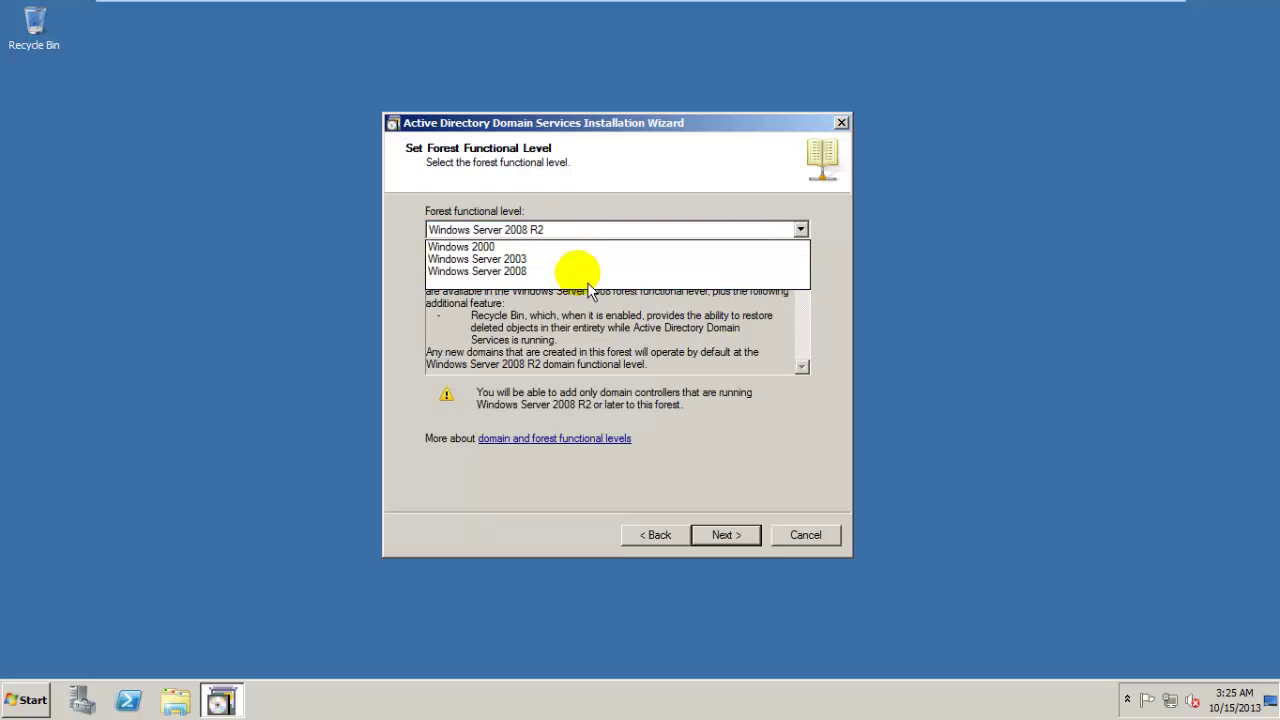
click(489, 271)
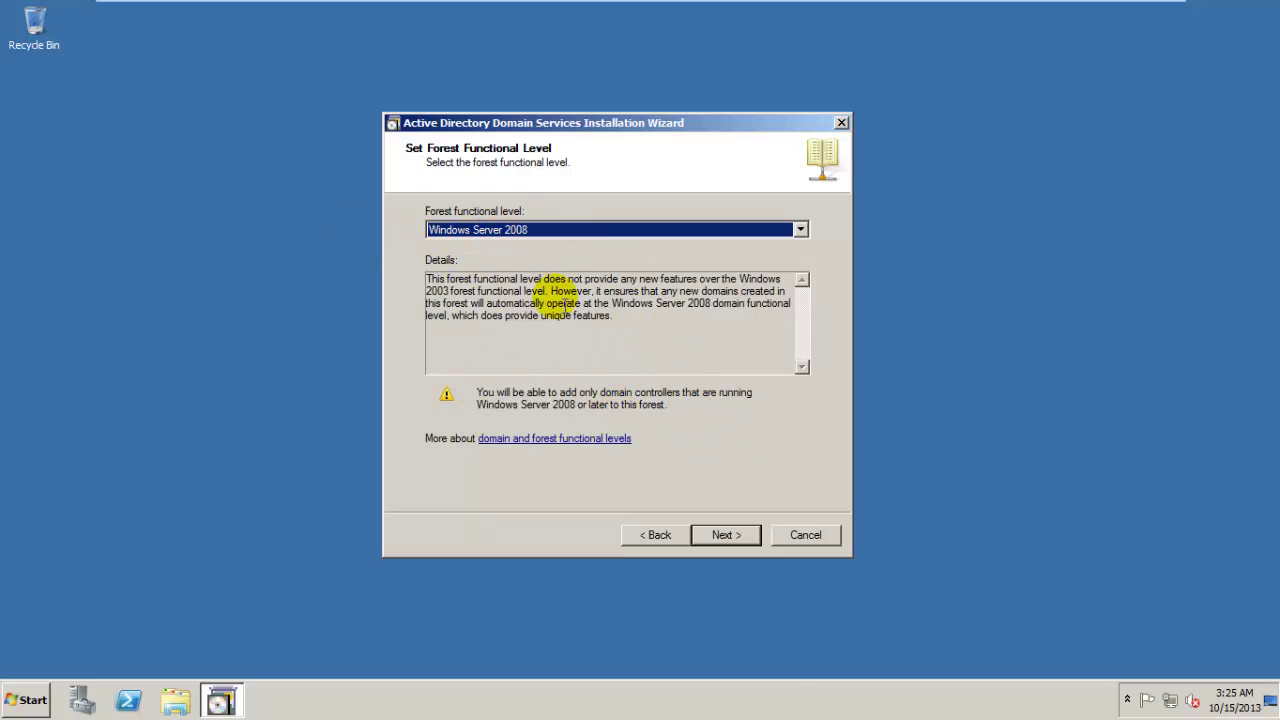
click(735, 546)
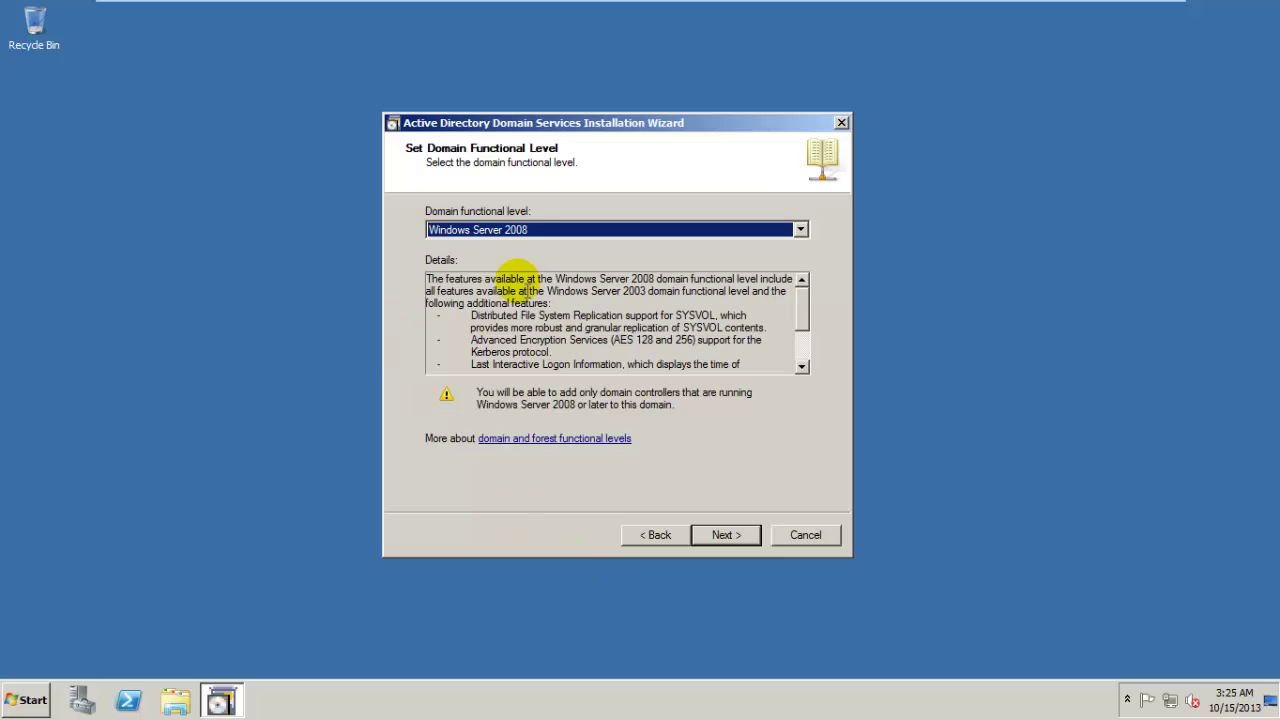
click(749, 541)
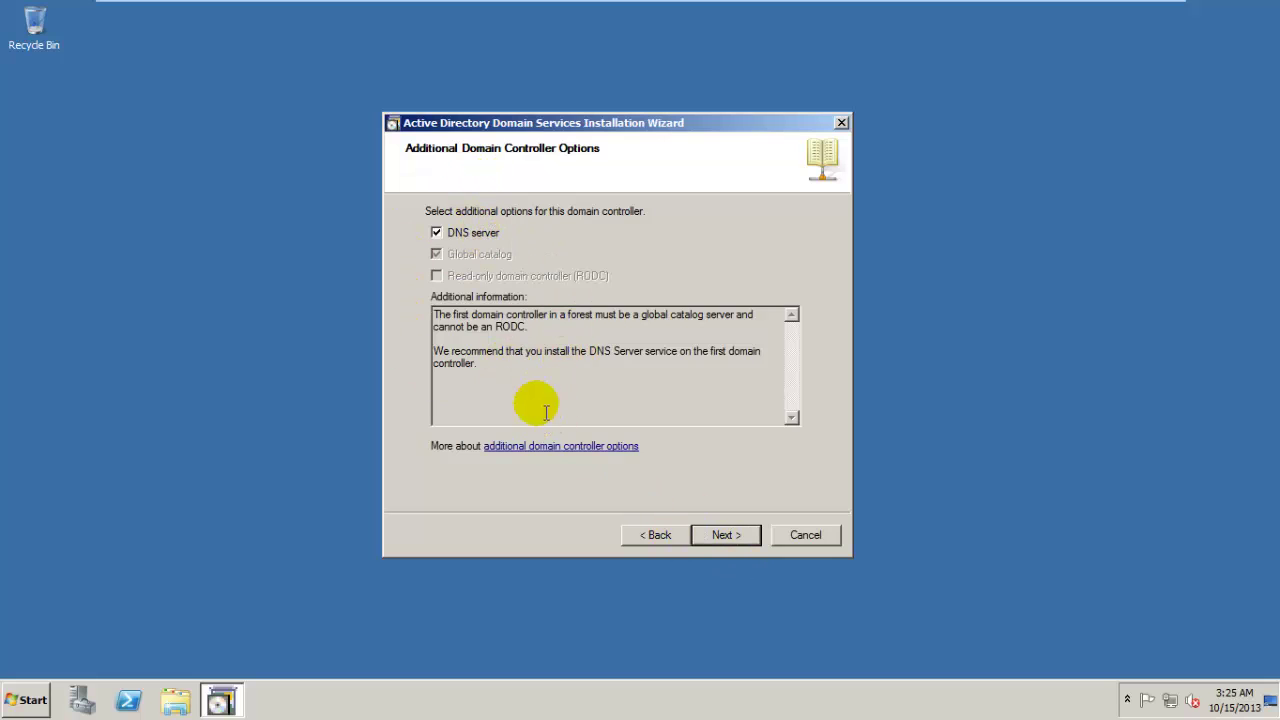
Keep the DNS server option without a delegation and accept the default database, log files and SYSVOL folders
click(726, 536)
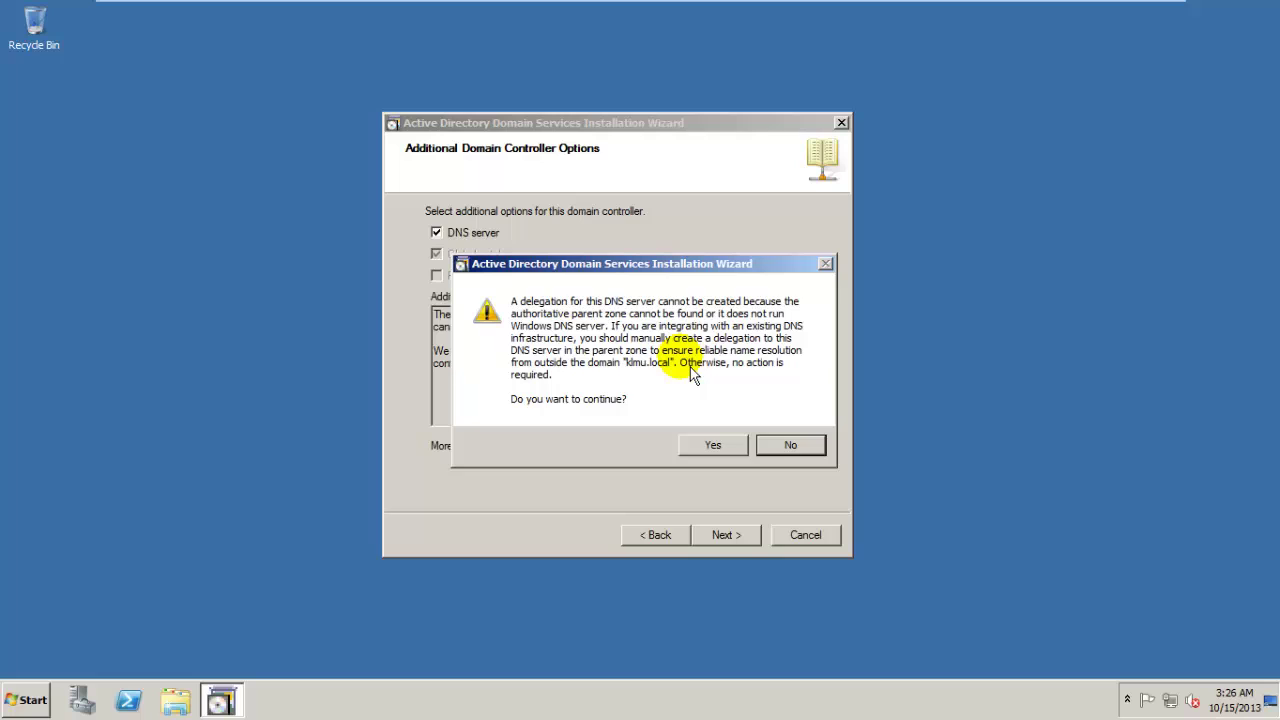
click(730, 457)
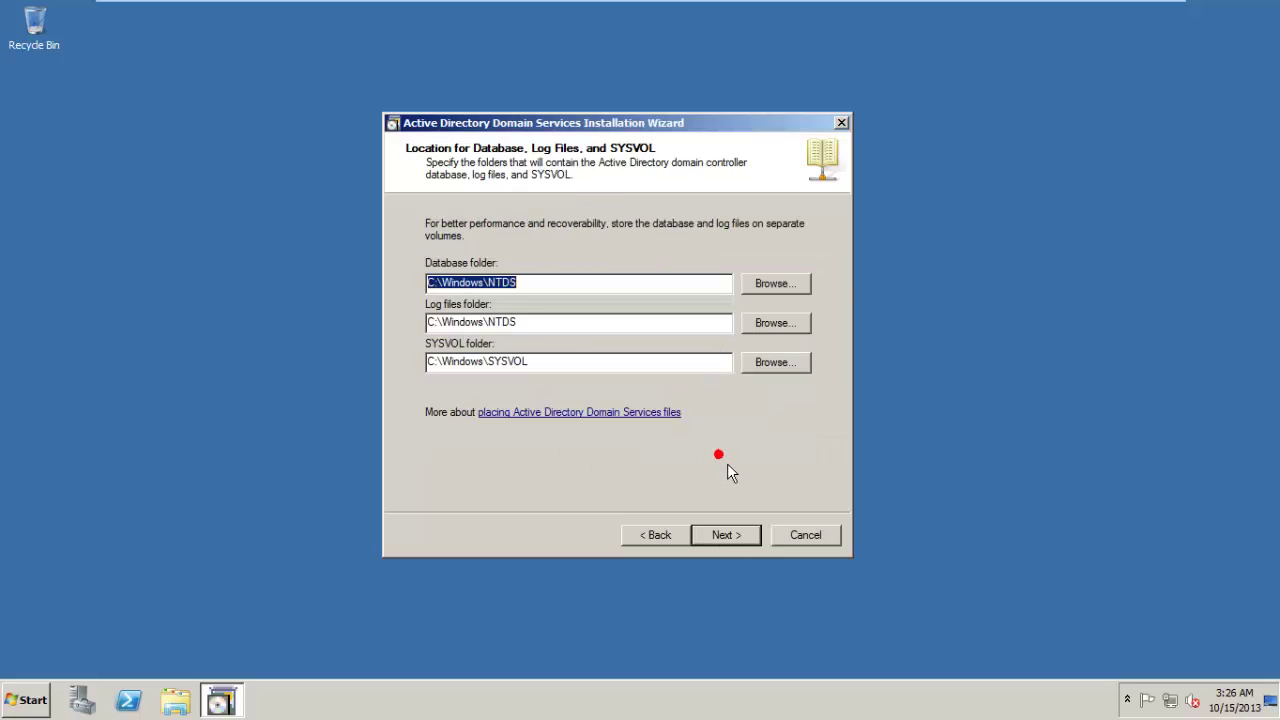
click(742, 542)
Enter and confirm the Directory Services Restore Mode administrator password
click(677, 294)
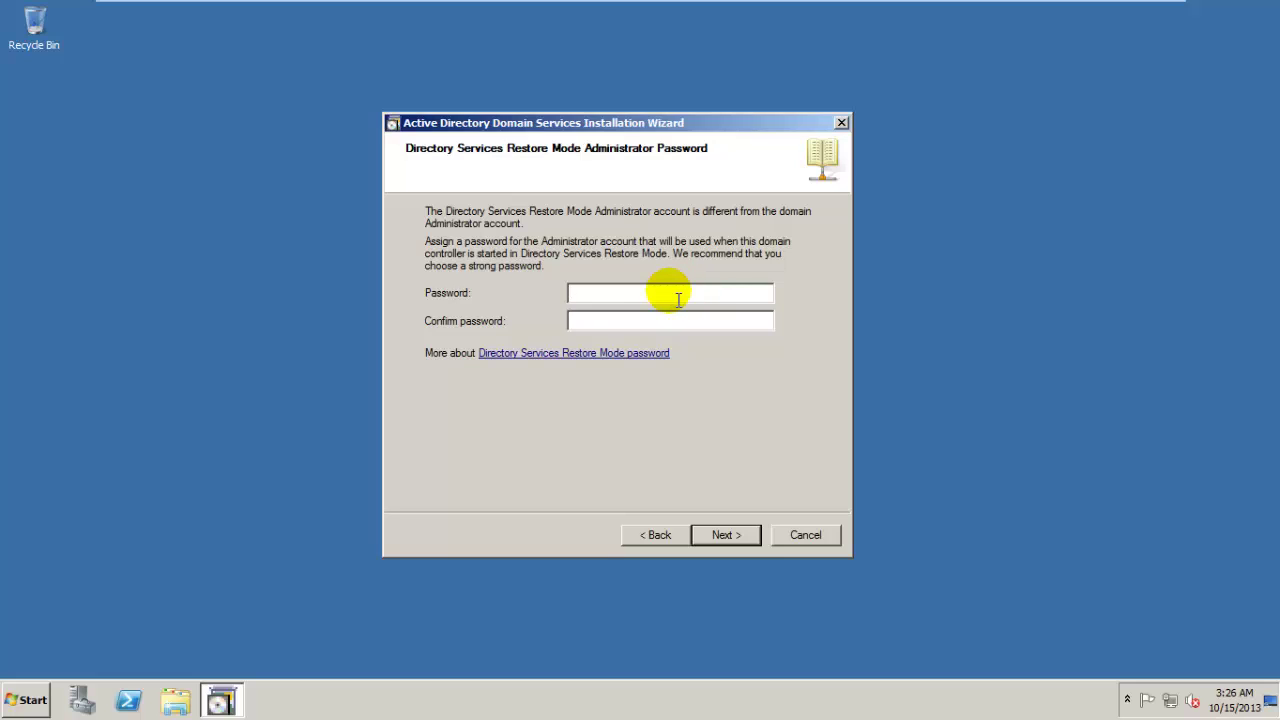
text(•••••••)
key(Tab)
text(•••••••)
click(740, 536)
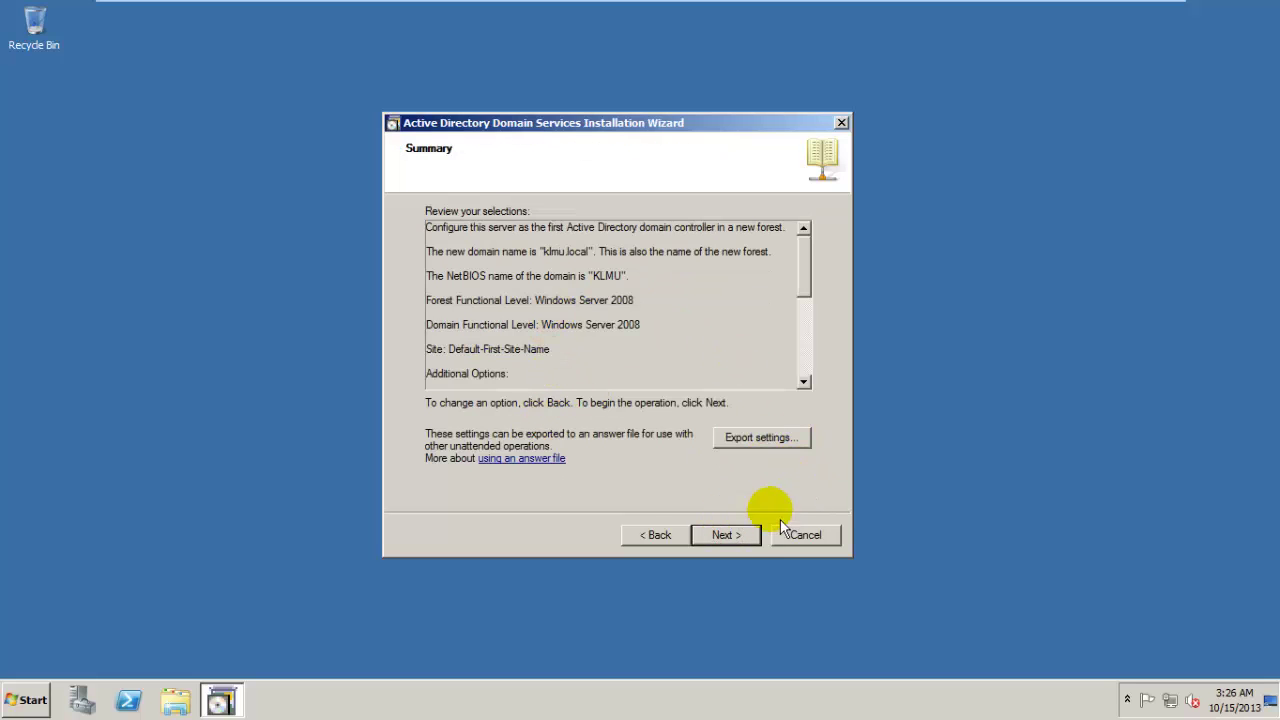
Run the domain controller configuration from the summary, finish the wizard and restart the server
click(749, 535)
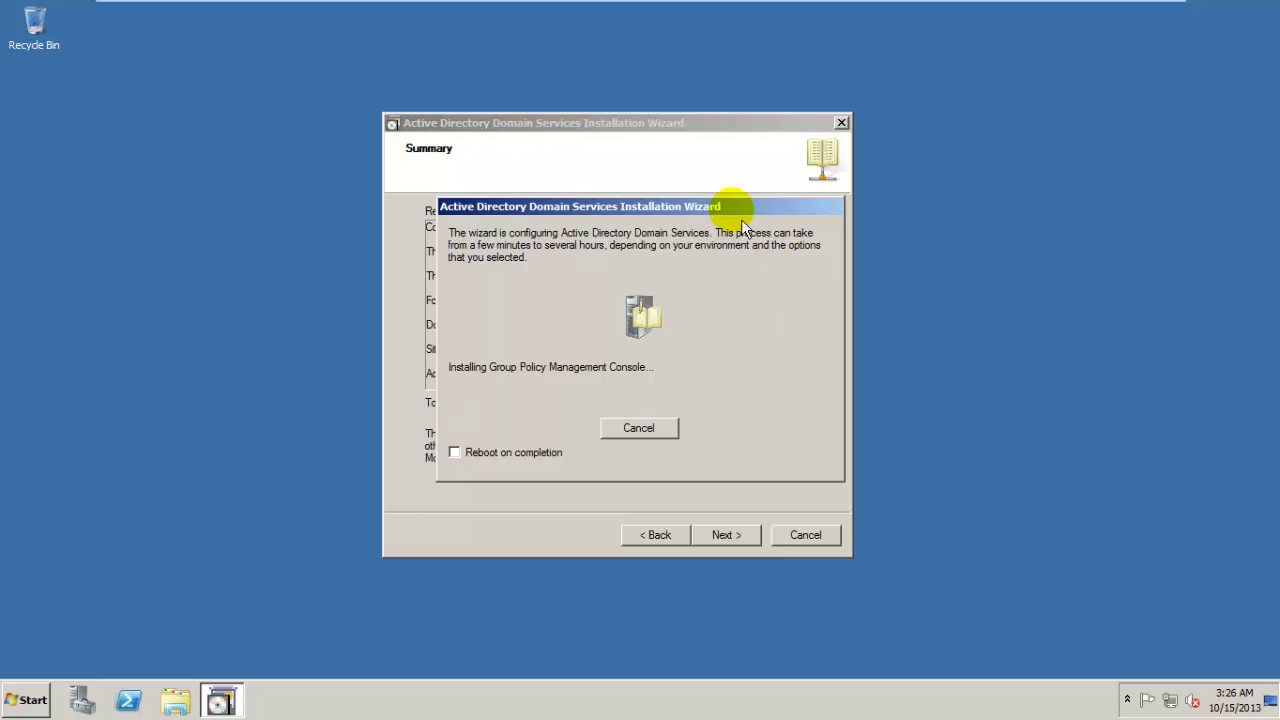
drag(691, 212, 664, 190)
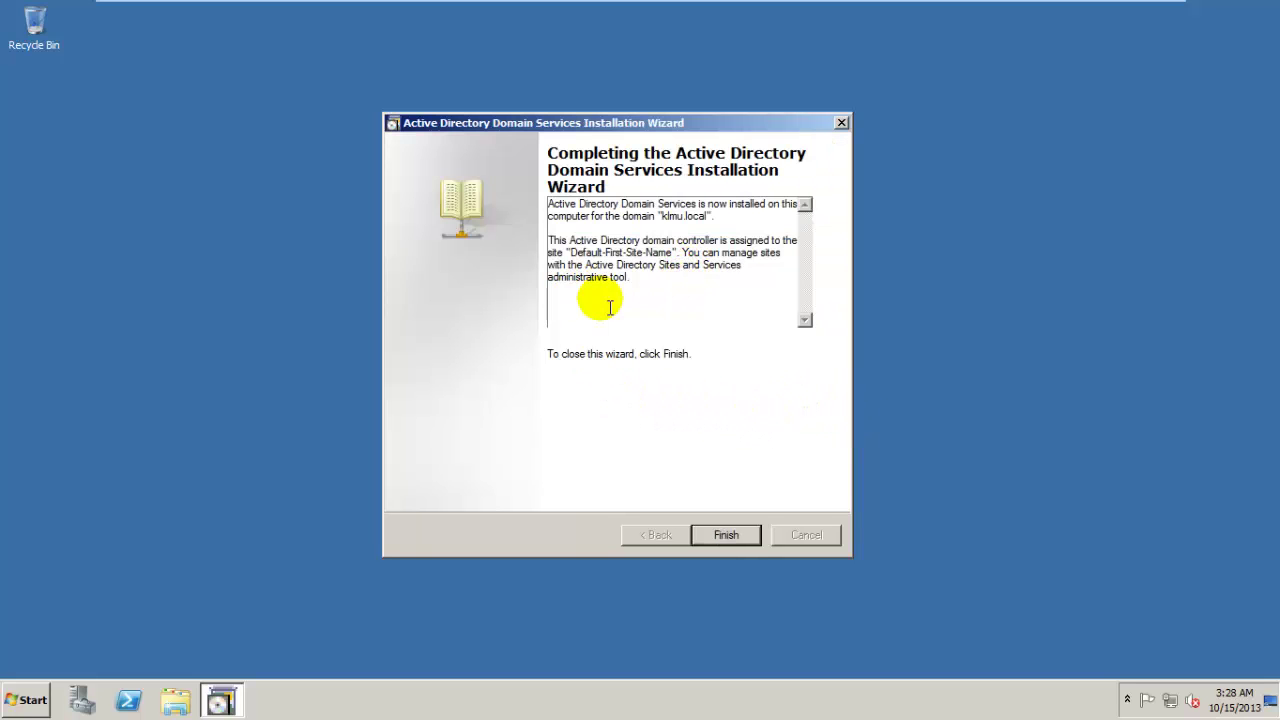
click(746, 543)
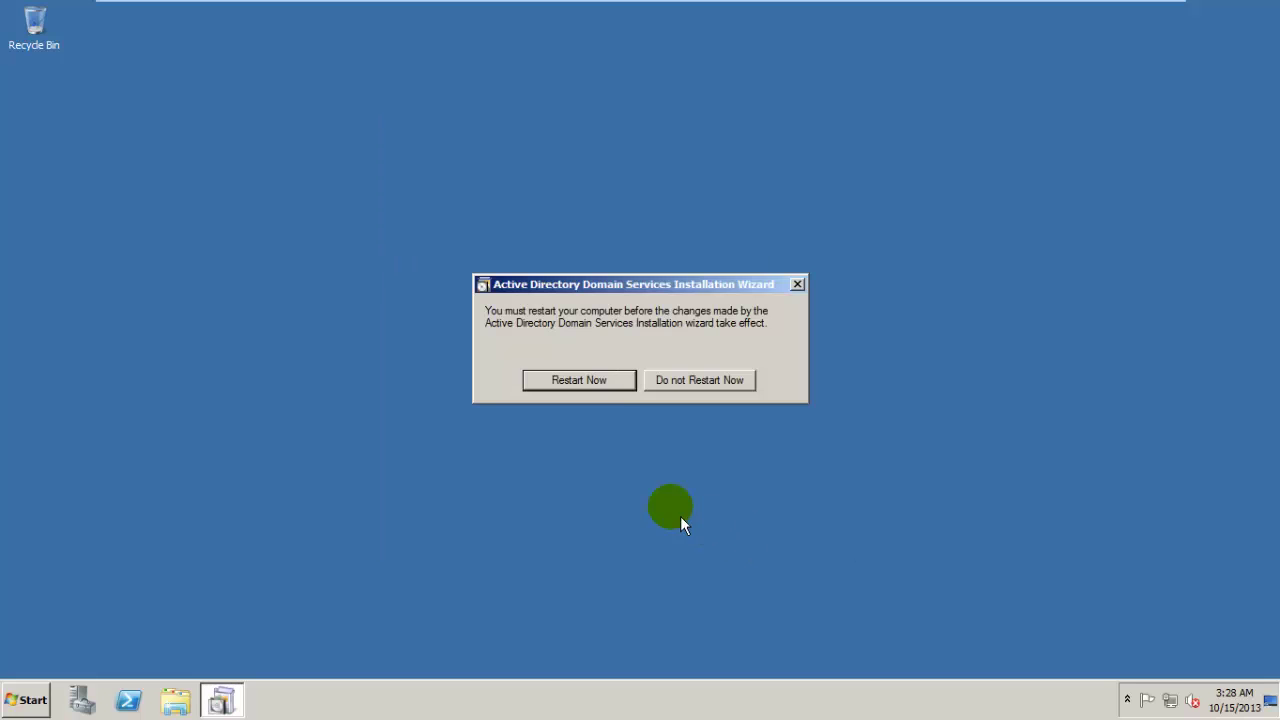
mouse_move(589, 291)
mouse_down()
mouse_move(593, 281)
mouse_move(557, 283)
mouse_up()
click(551, 378)
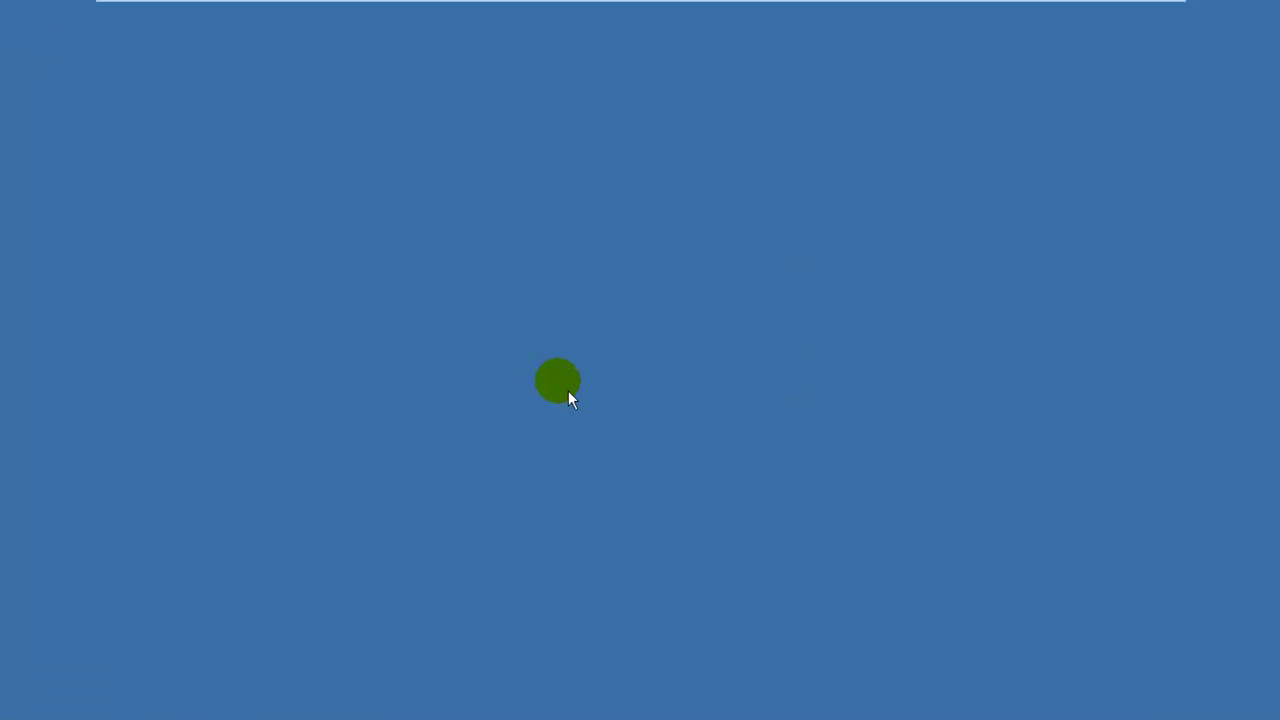
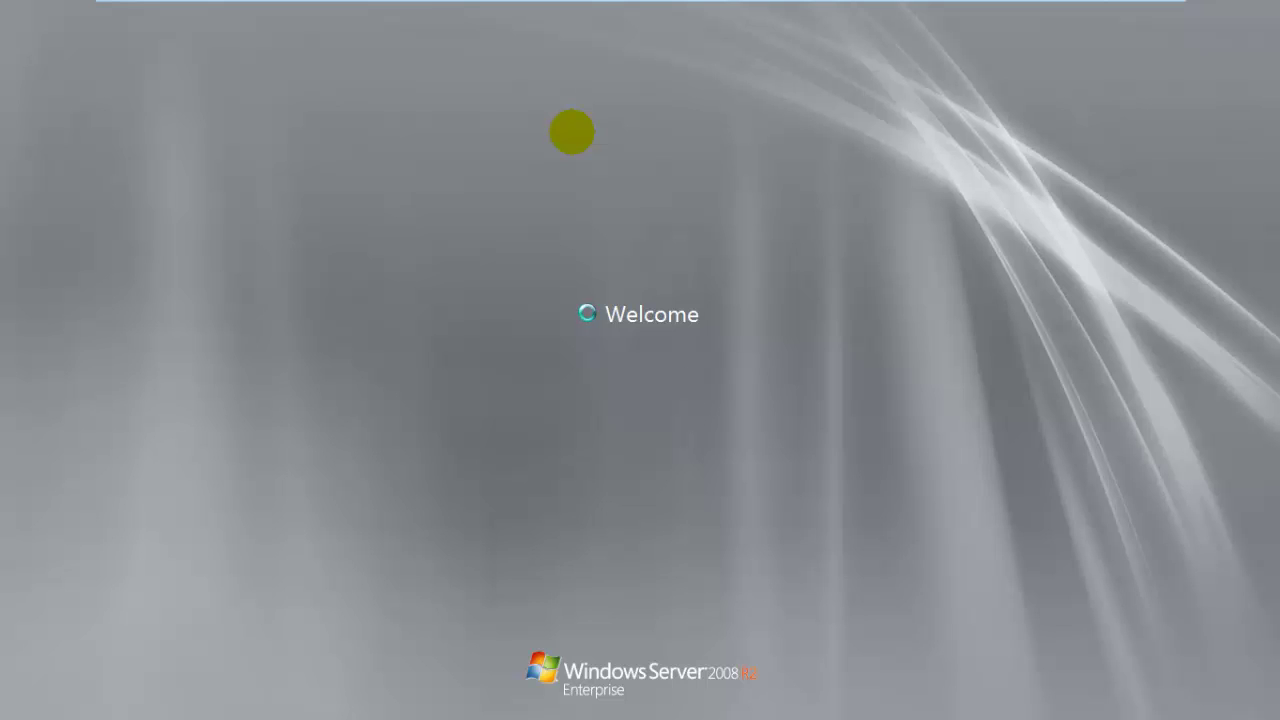
Switch to another user and log on to the KLMU domain as Administrator with the account password
click(635, 543)
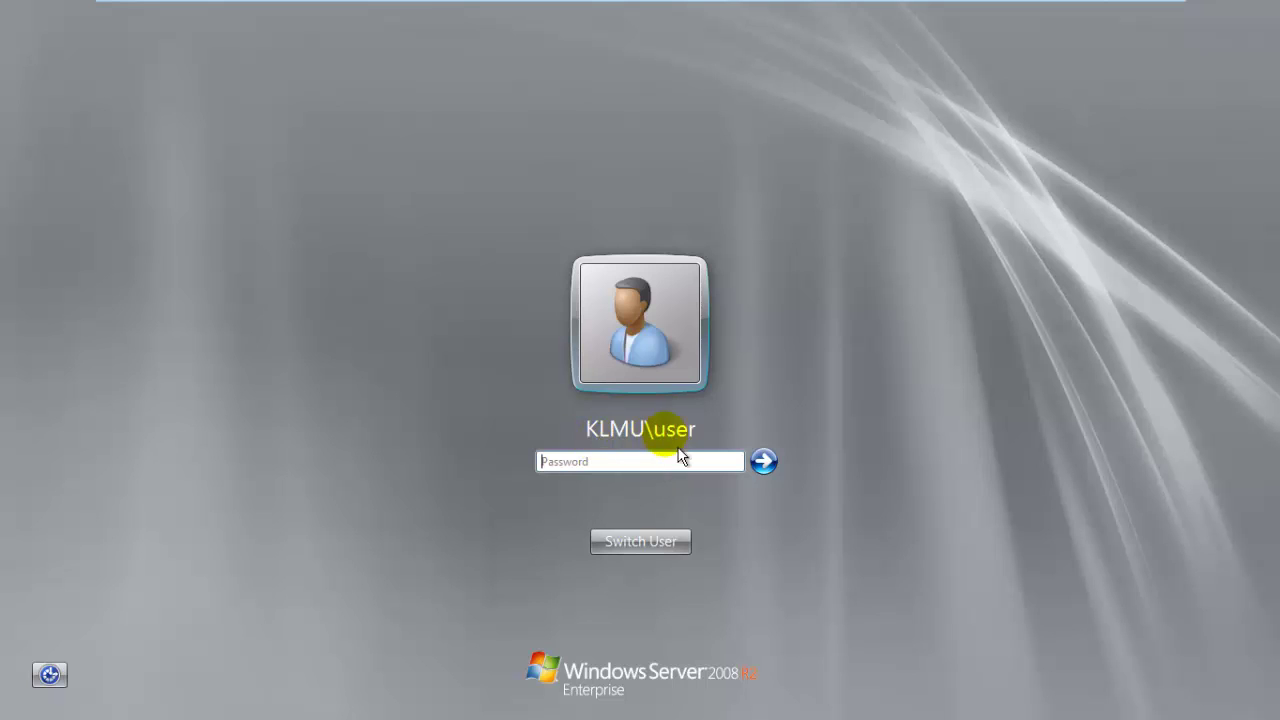
click(645, 546)
click(737, 416)
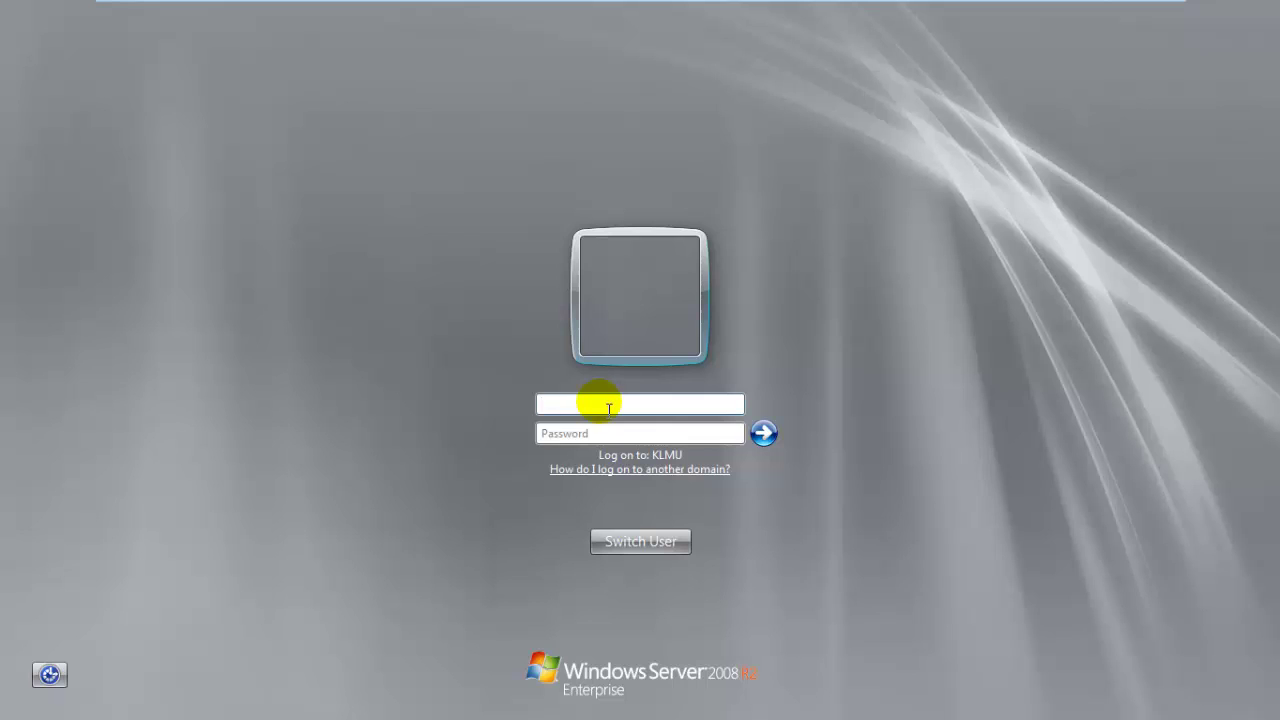
text(Administrator)
key(Tab)
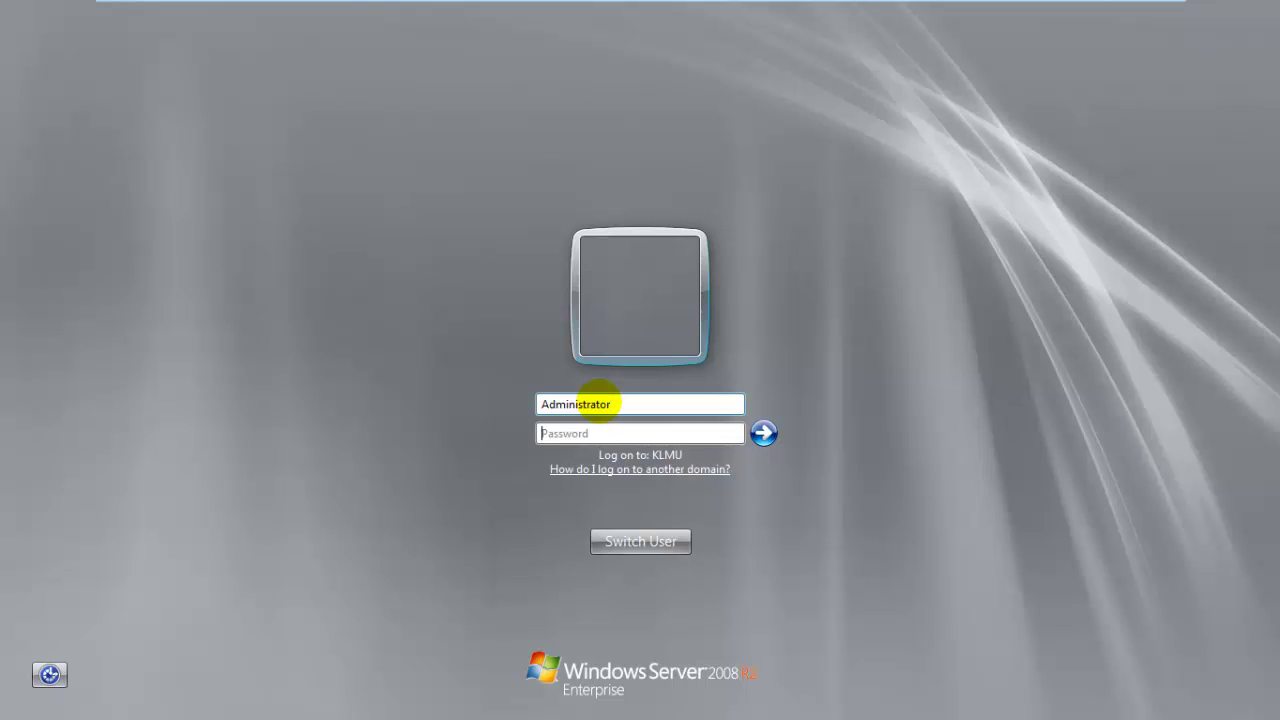
text(********)
key(Return)
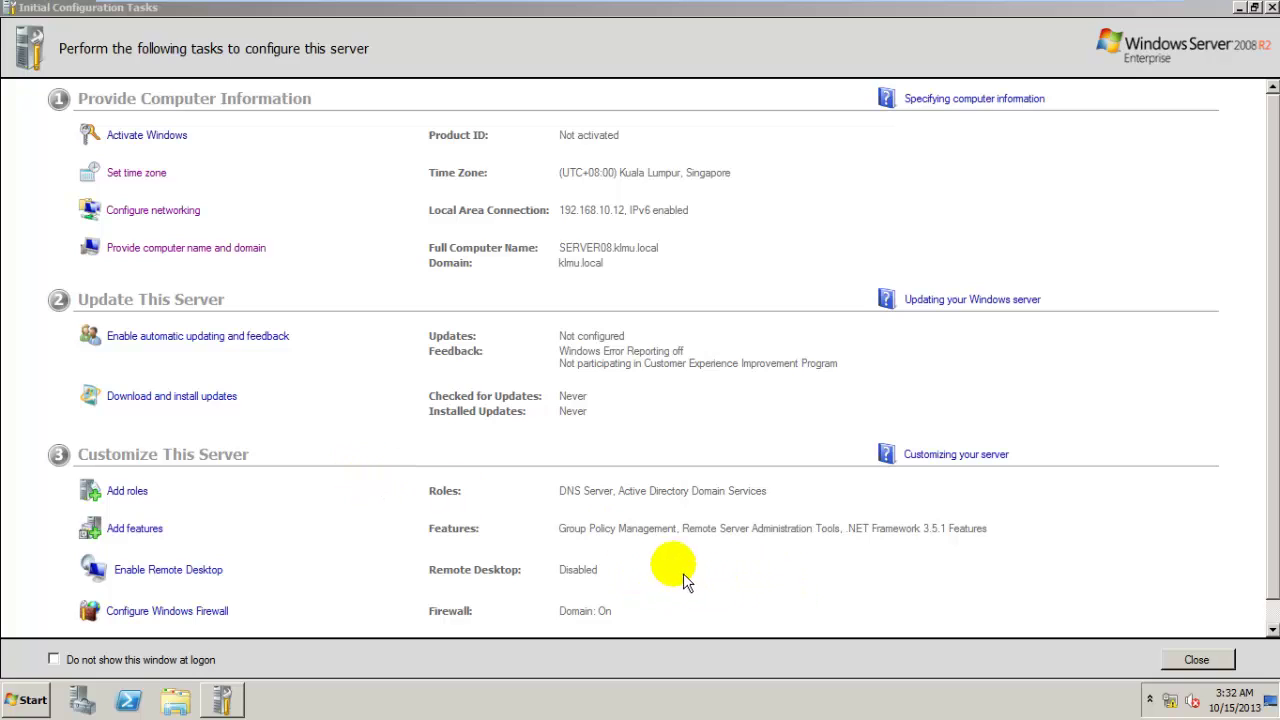
Open the TCP/IPv4 properties of the Local Area Connection from the Network and Sharing Center
mouse_move(1178, 702)
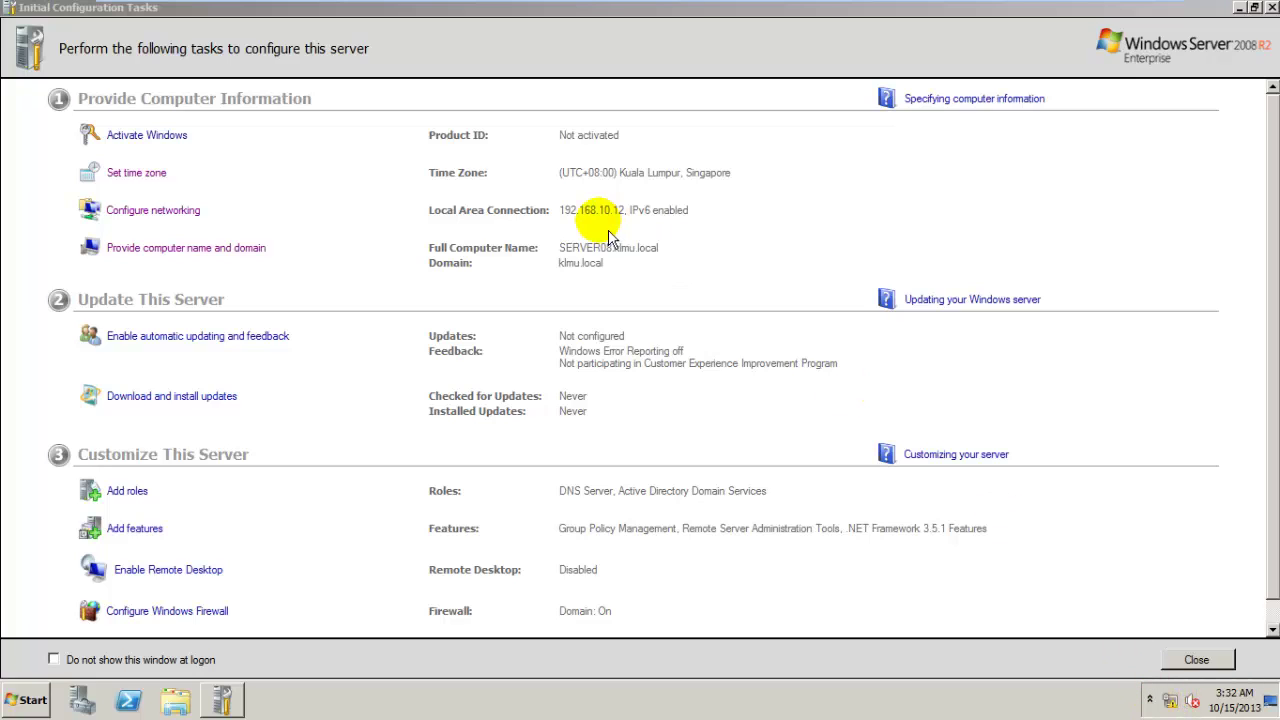
click(1174, 702)
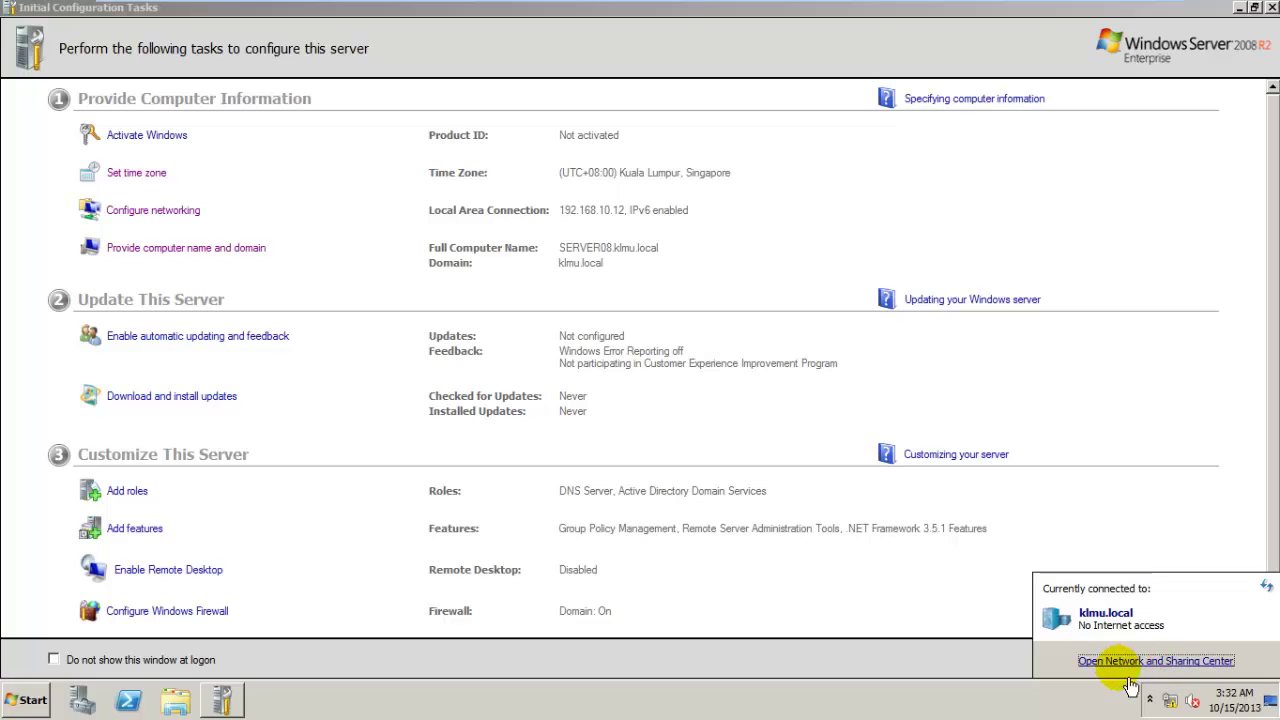
click(1156, 662)
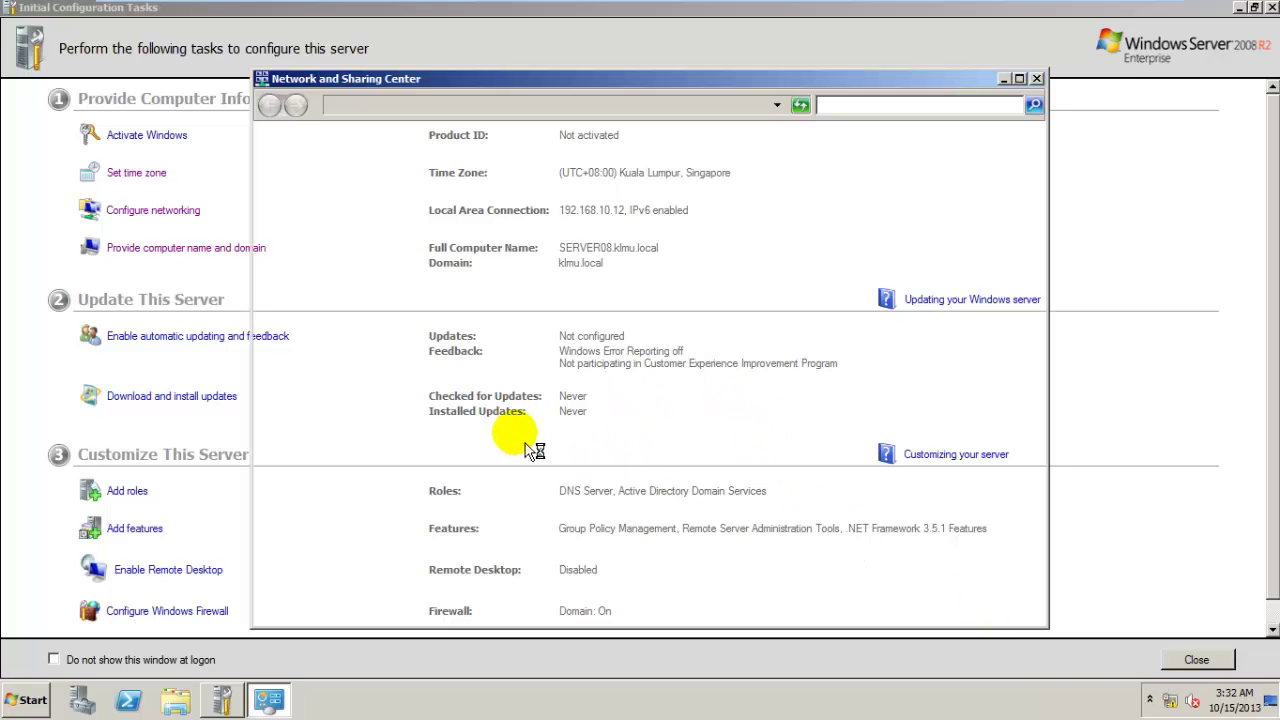
click(335, 175)
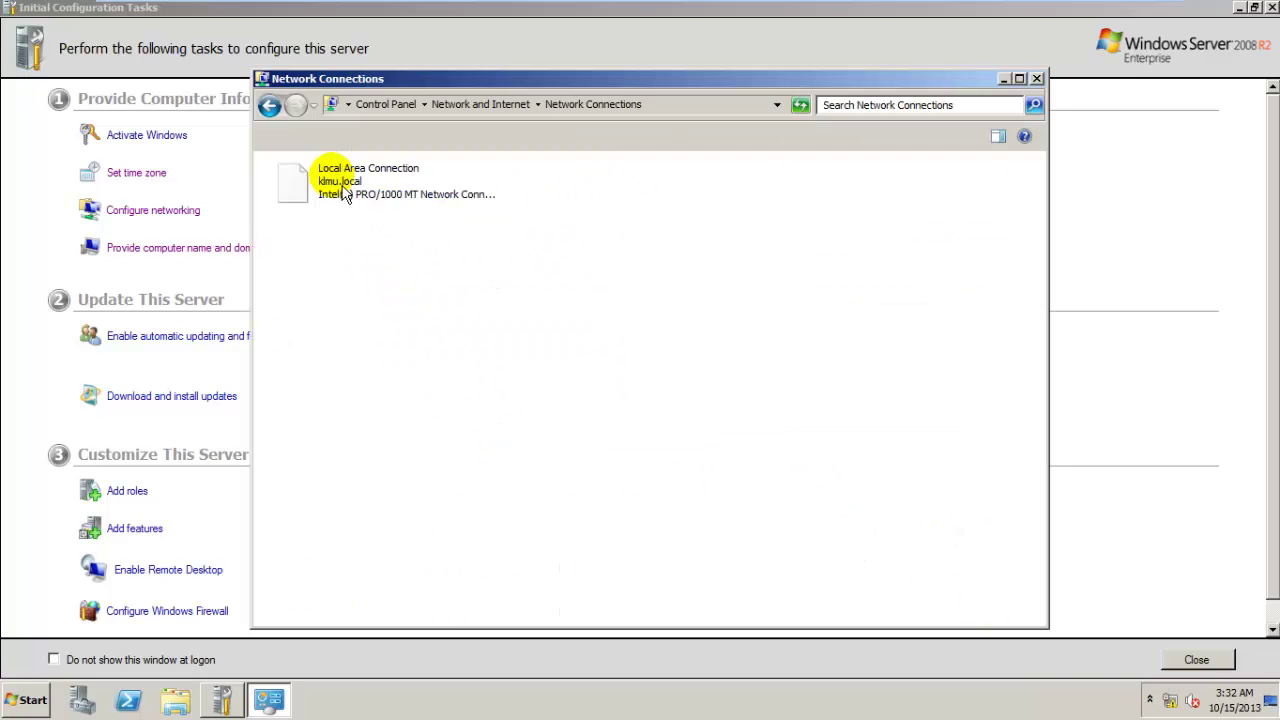
double_click(355, 213)
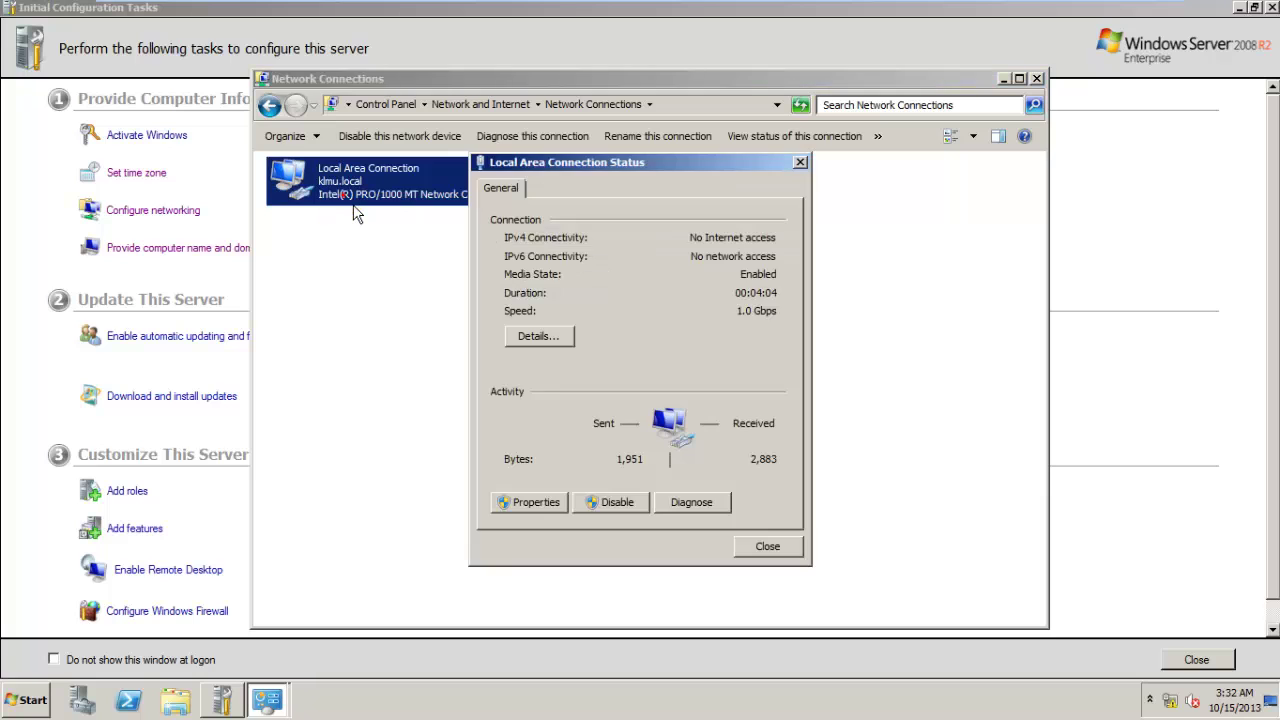
click(522, 510)
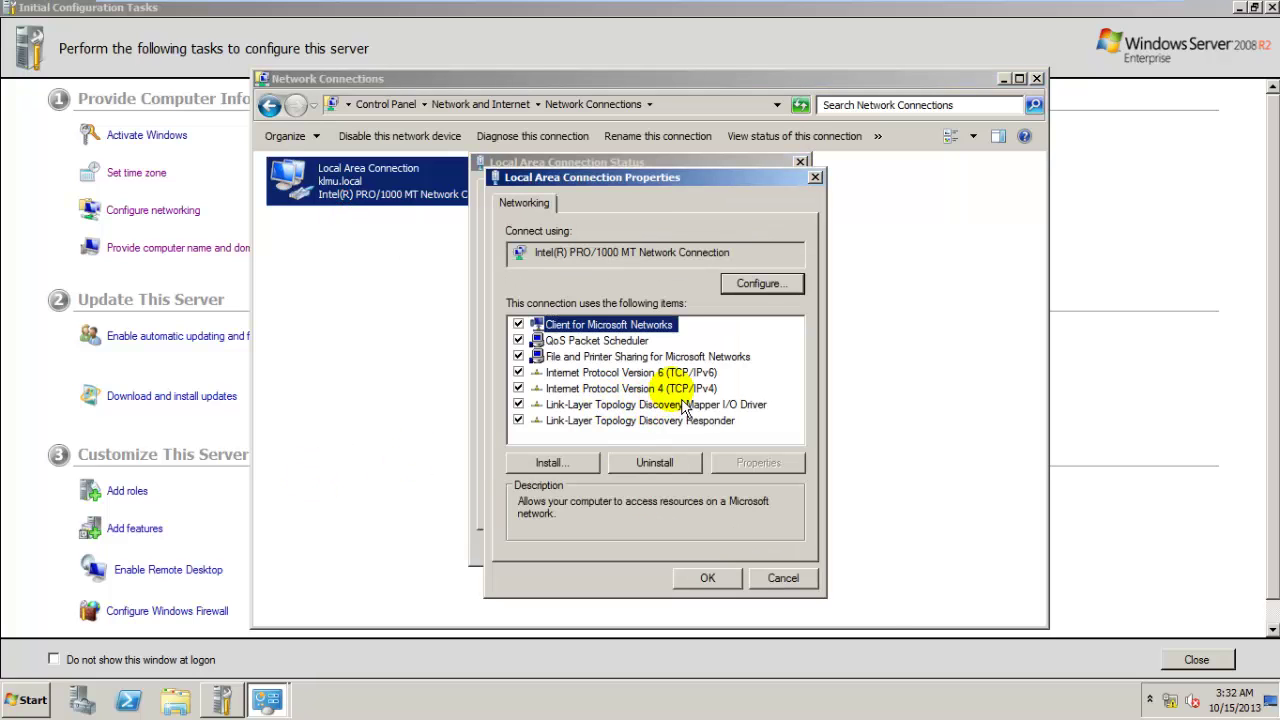
double_click(672, 383)
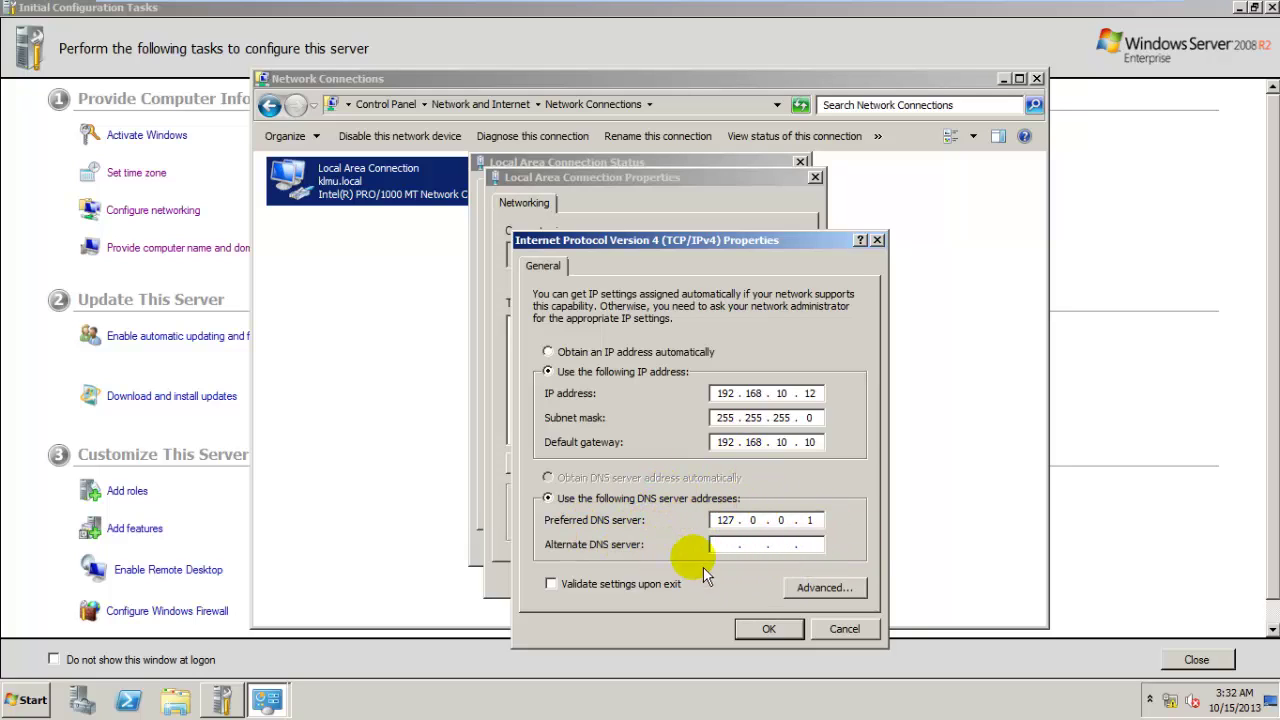
Set the preferred DNS server to 192.168.10.12 and the alternate to 192.168.10.10, and apply the connection properties
double_click(724, 520)
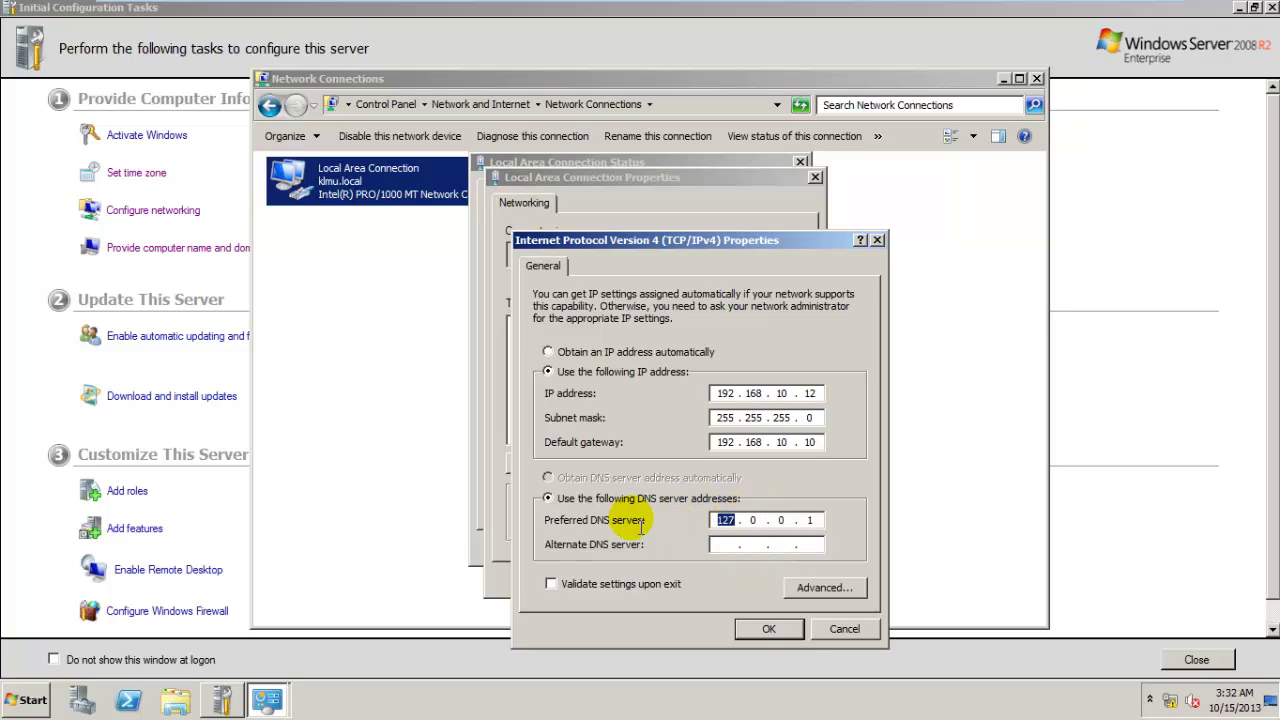
text(192)
click(731, 544)
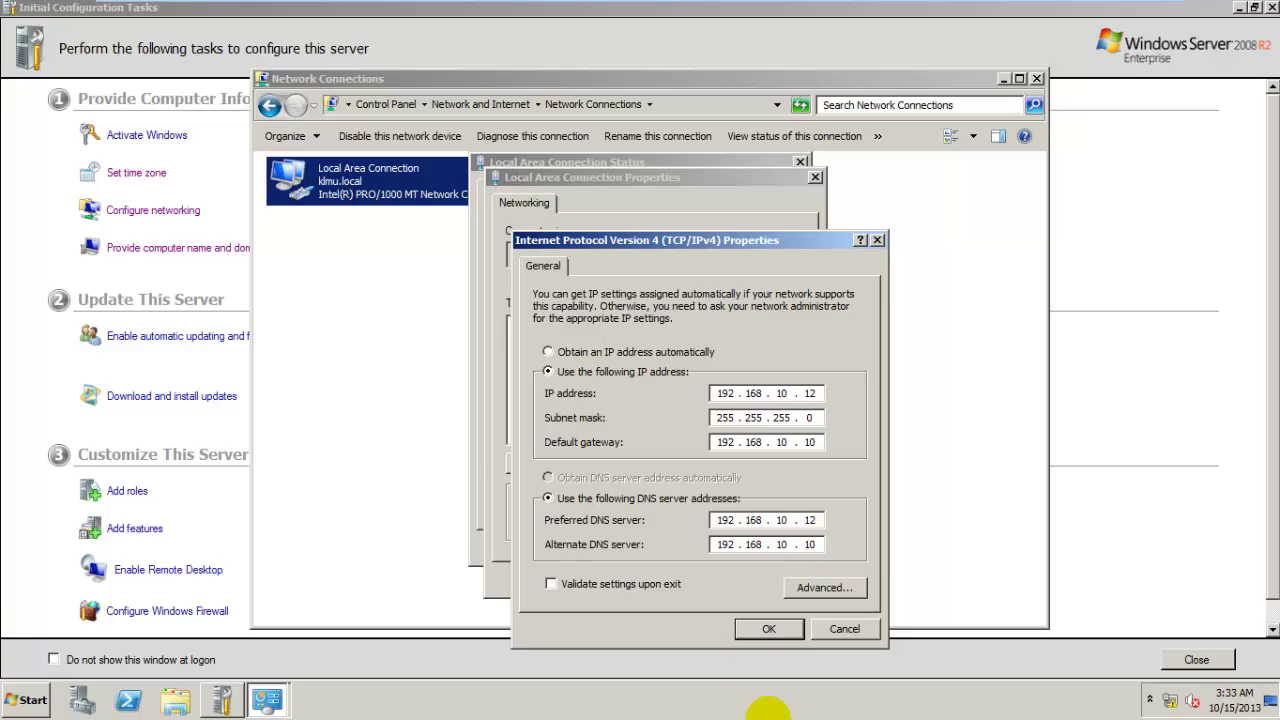
click(768, 628)
click(707, 578)
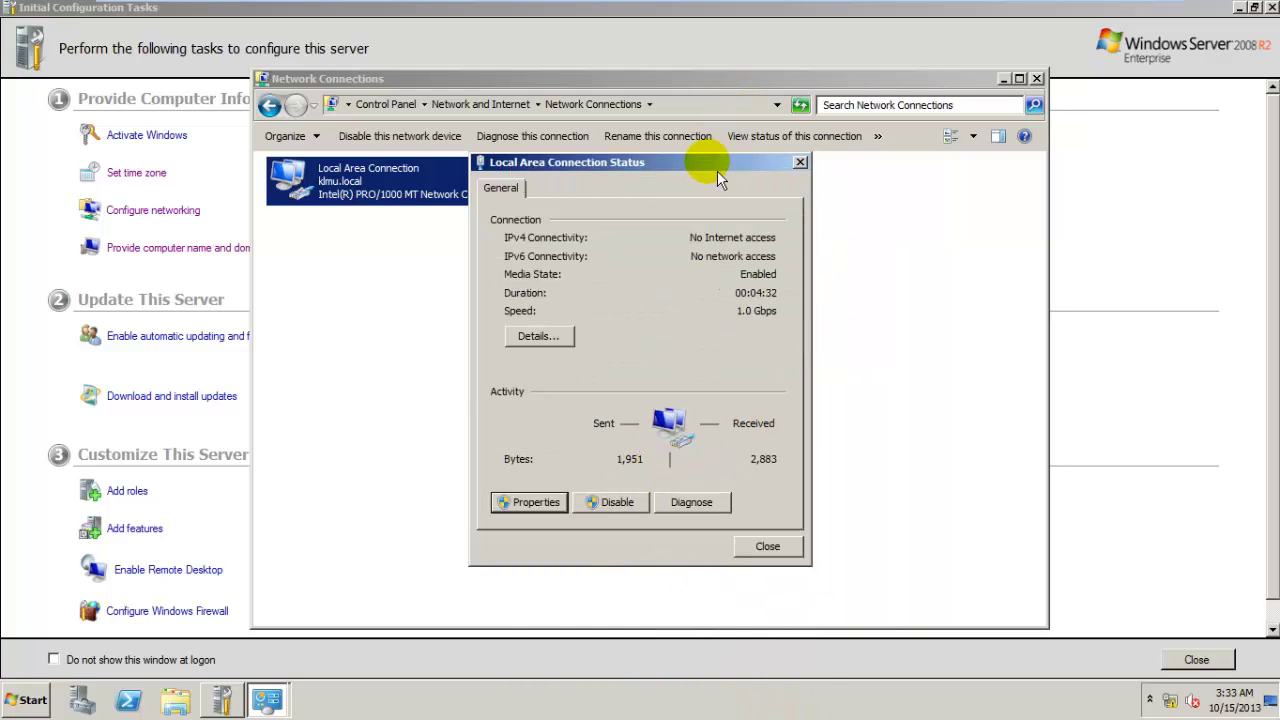
Close the Local Area Connection status, check which network the server is connected to, and close Network Connections
drag(717, 170, 744, 185)
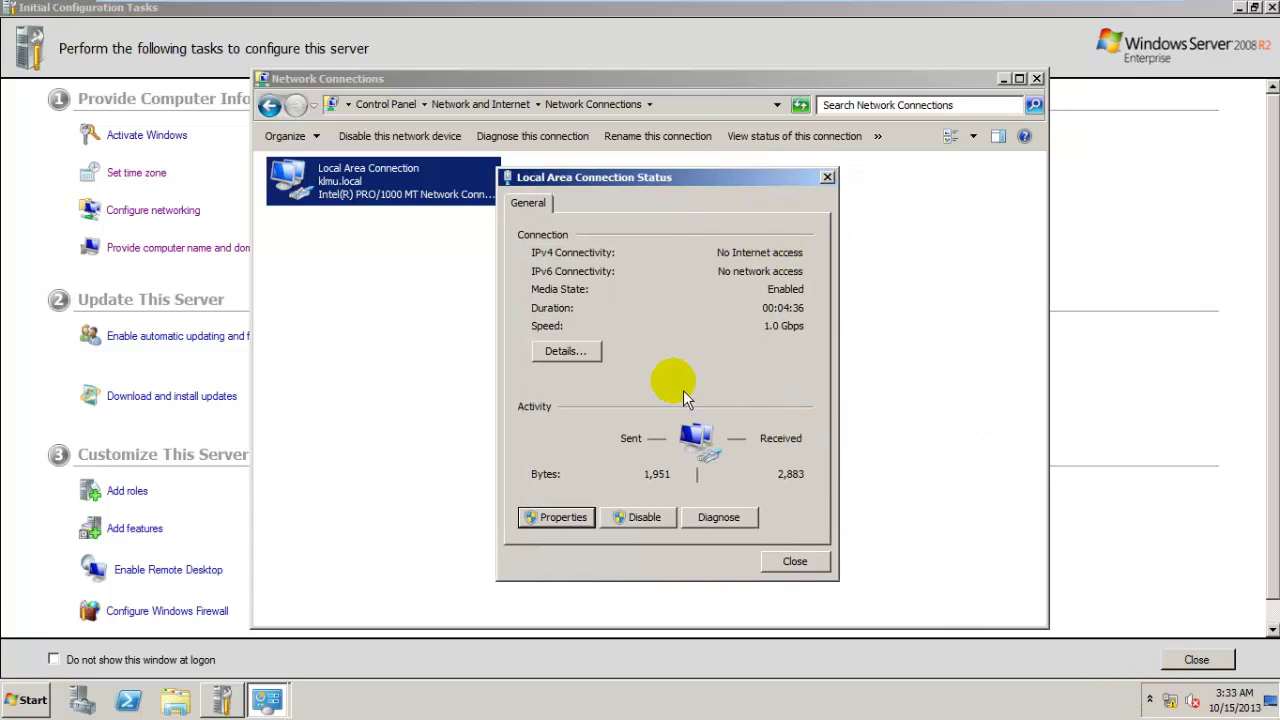
drag(712, 188, 665, 186)
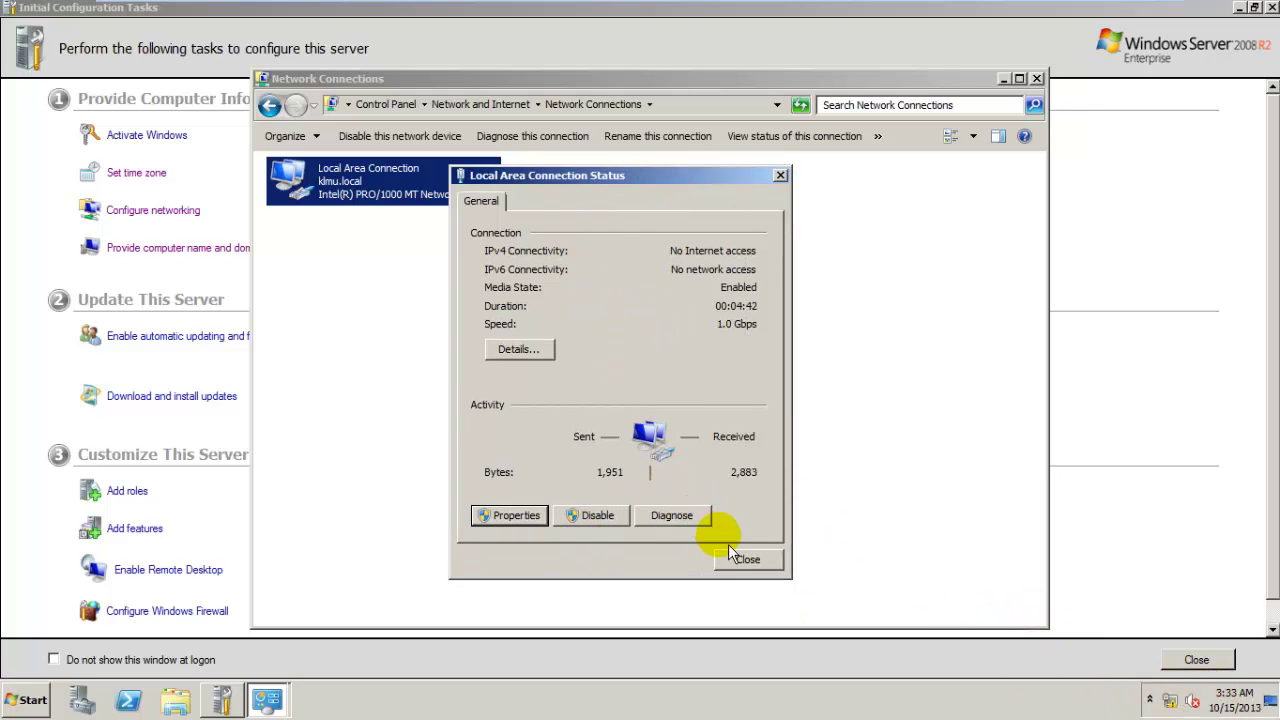
click(682, 316)
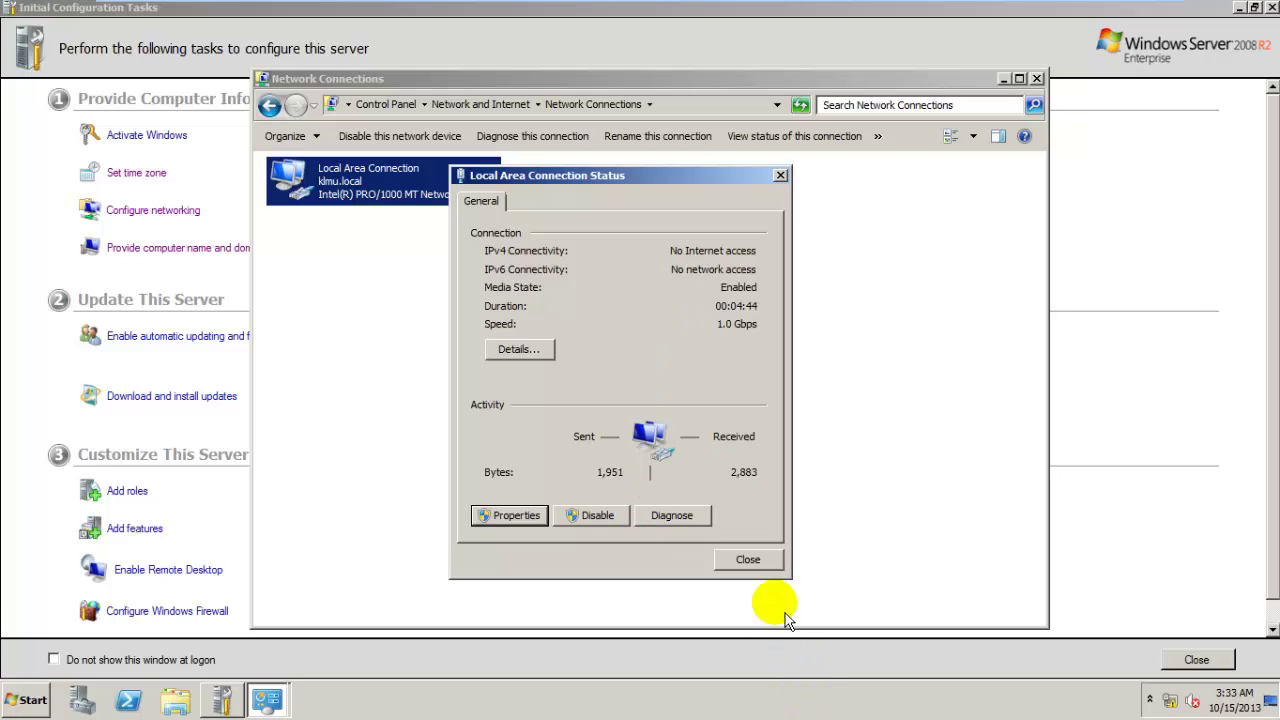
click(757, 560)
click(1170, 700)
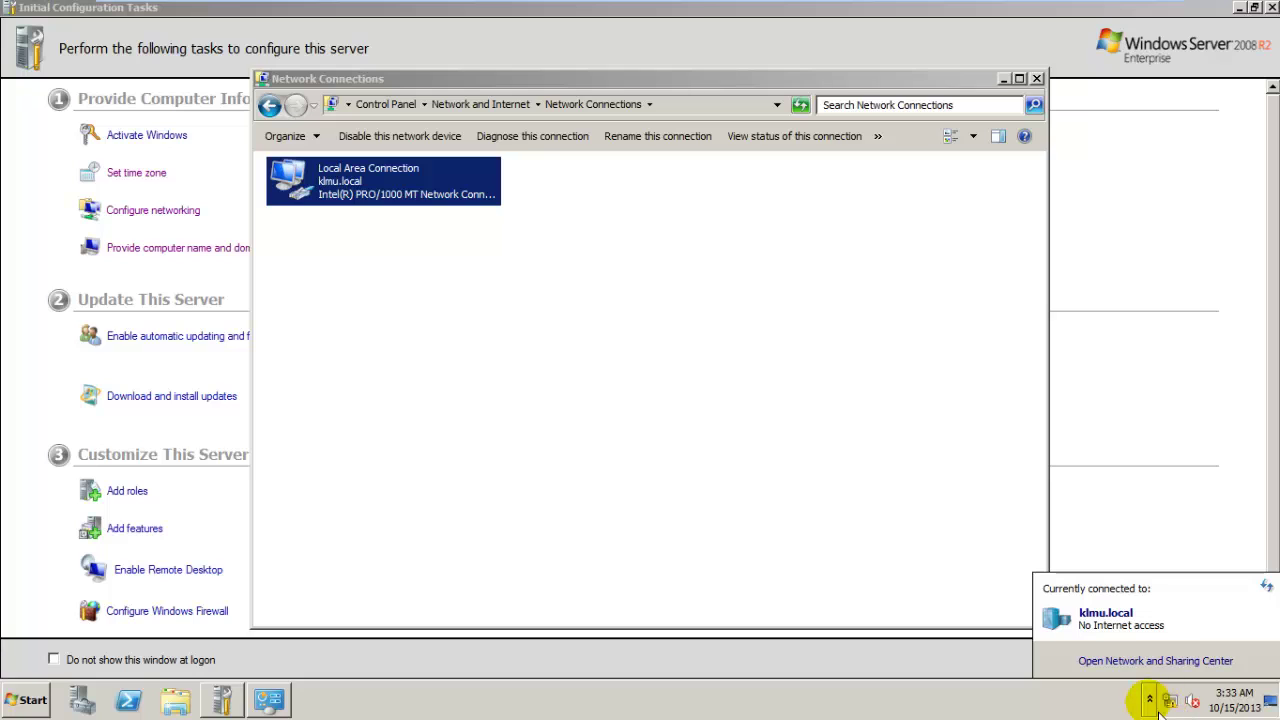
click(777, 480)
click(428, 198)
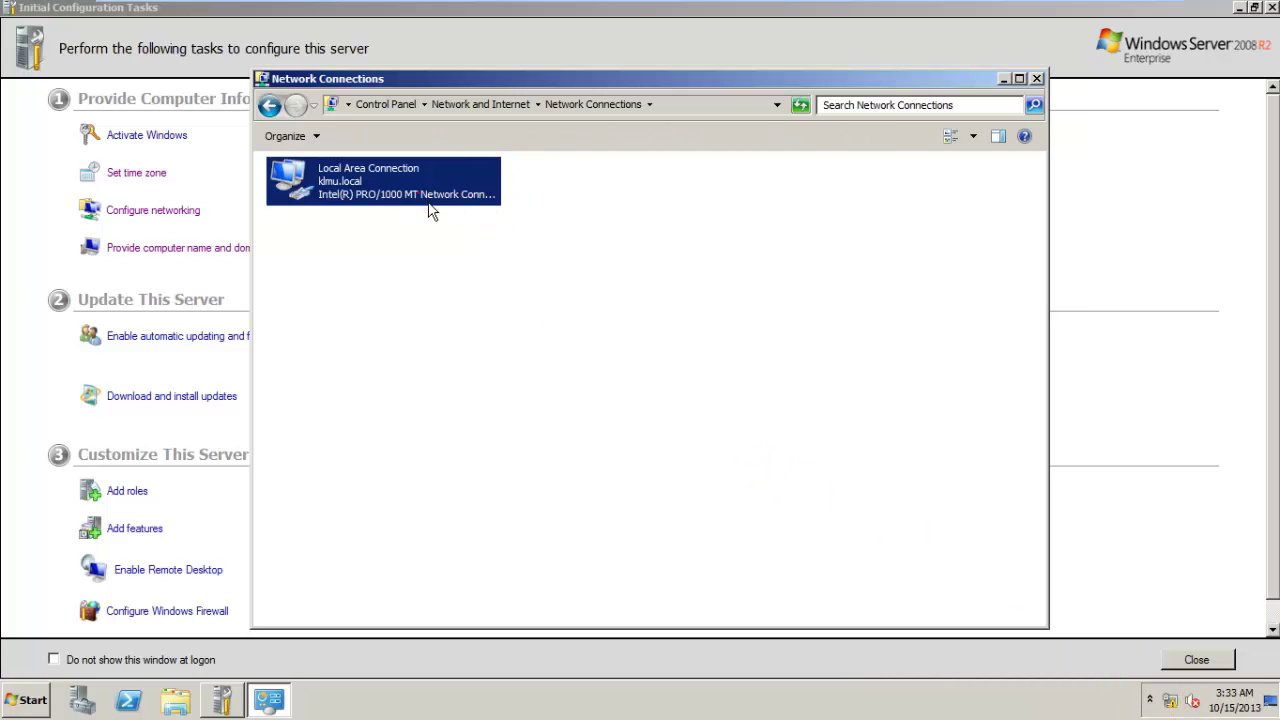
click(1037, 79)
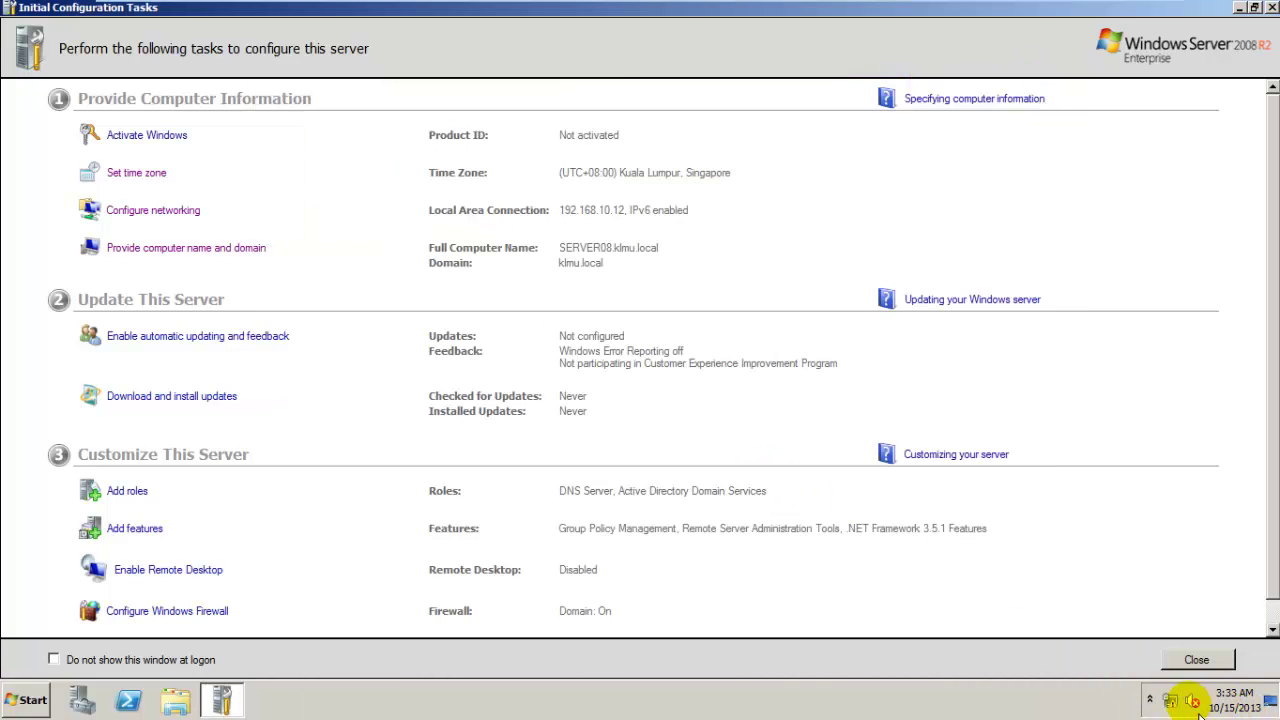
Close Initial Configuration Tasks and display the Active Directory Domain Services role under Roles in Server Manager
click(10, 694)
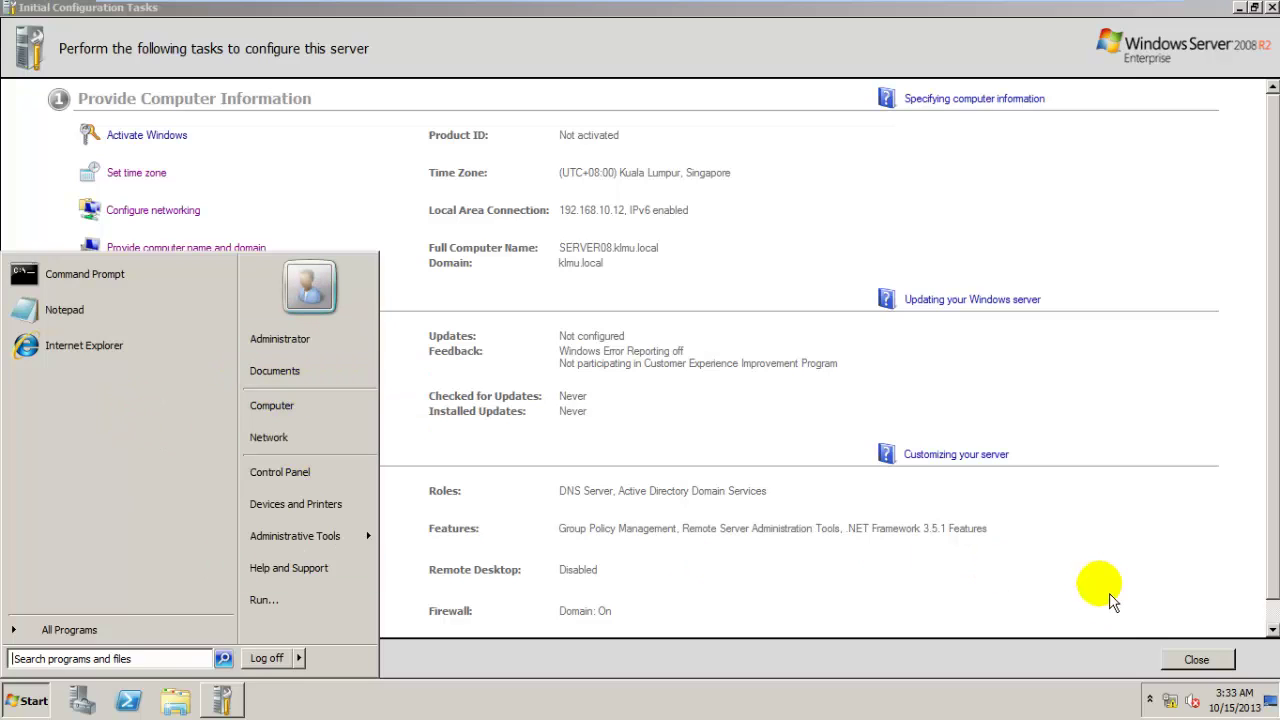
click(1197, 659)
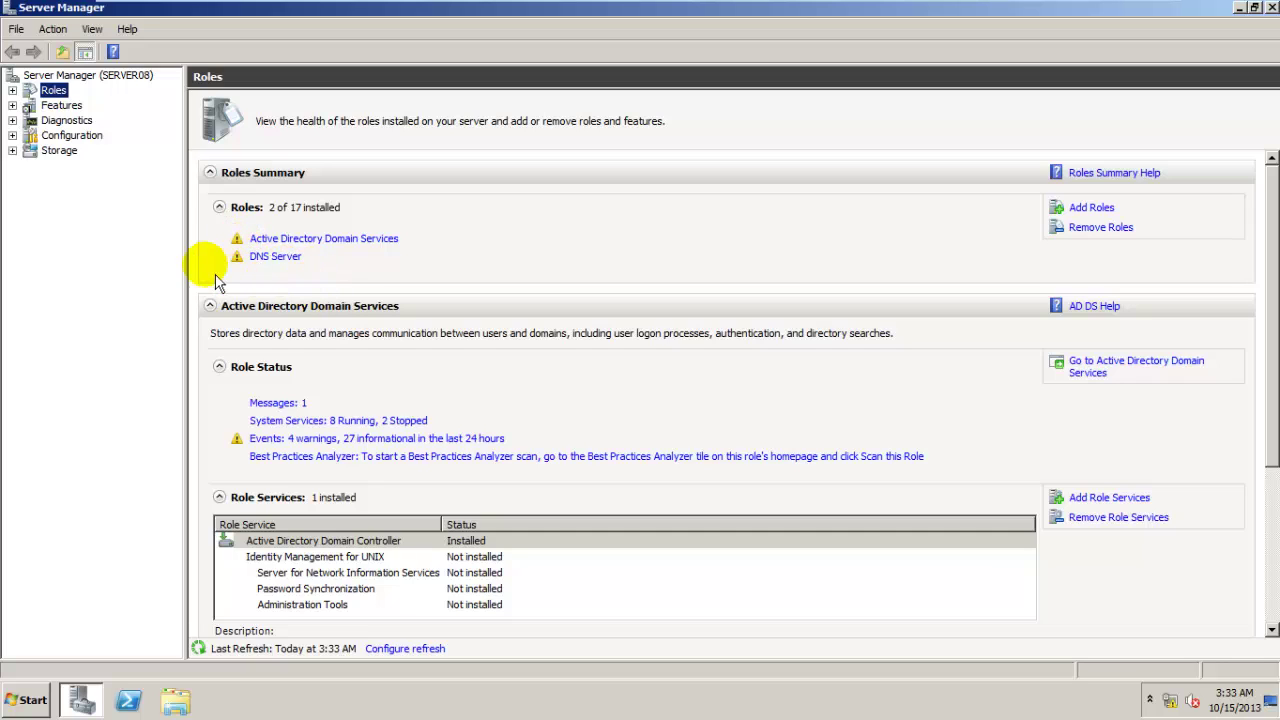
click(12, 90)
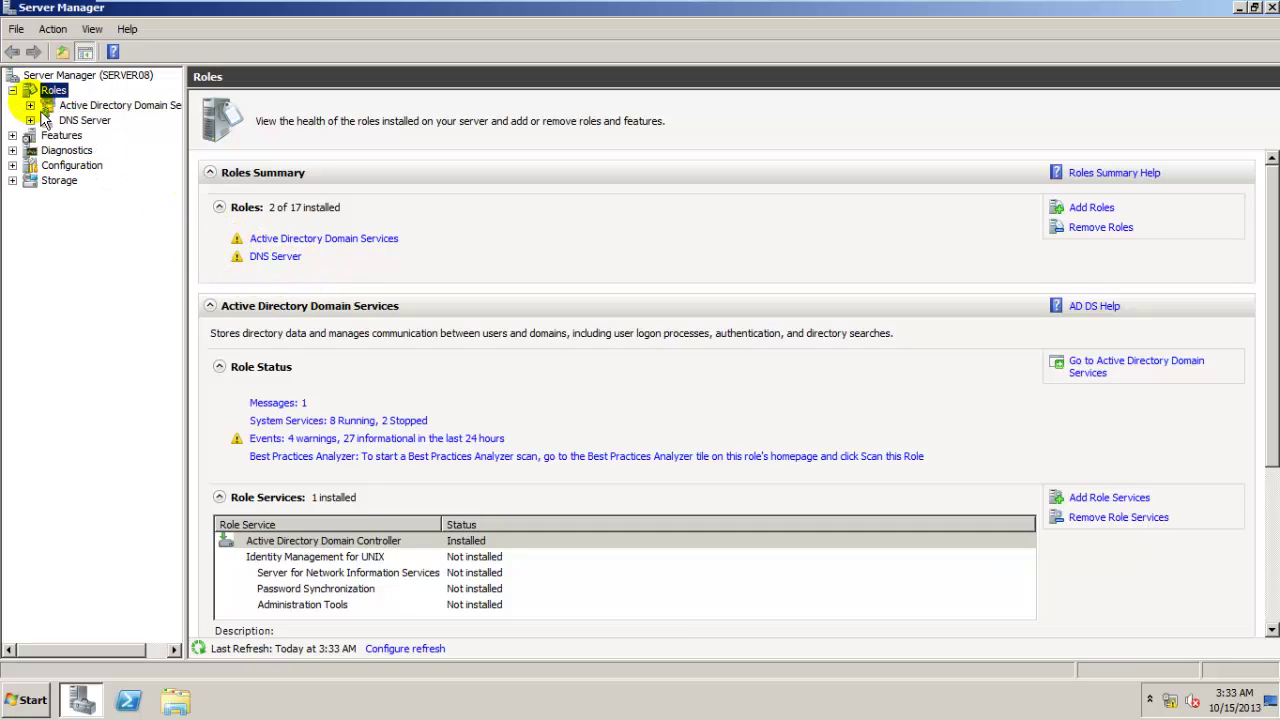
click(65, 105)
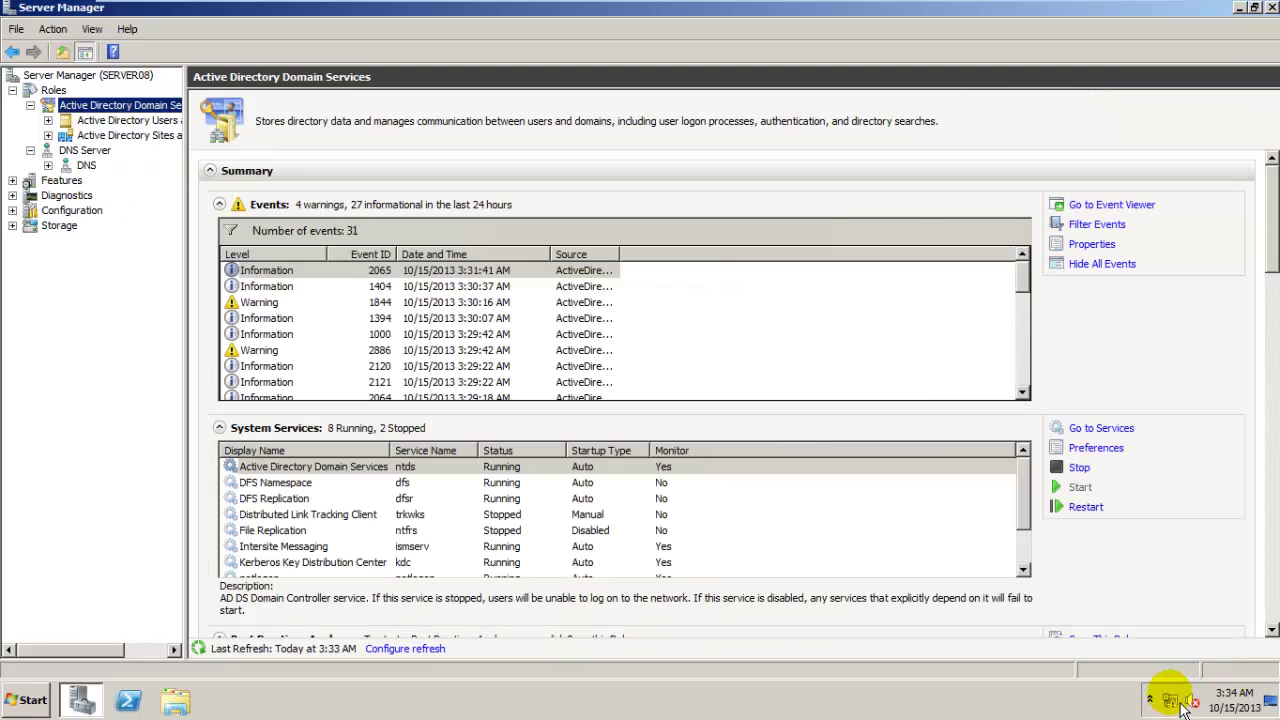
Check the server's current network connection and its internet access status
click(1174, 701)
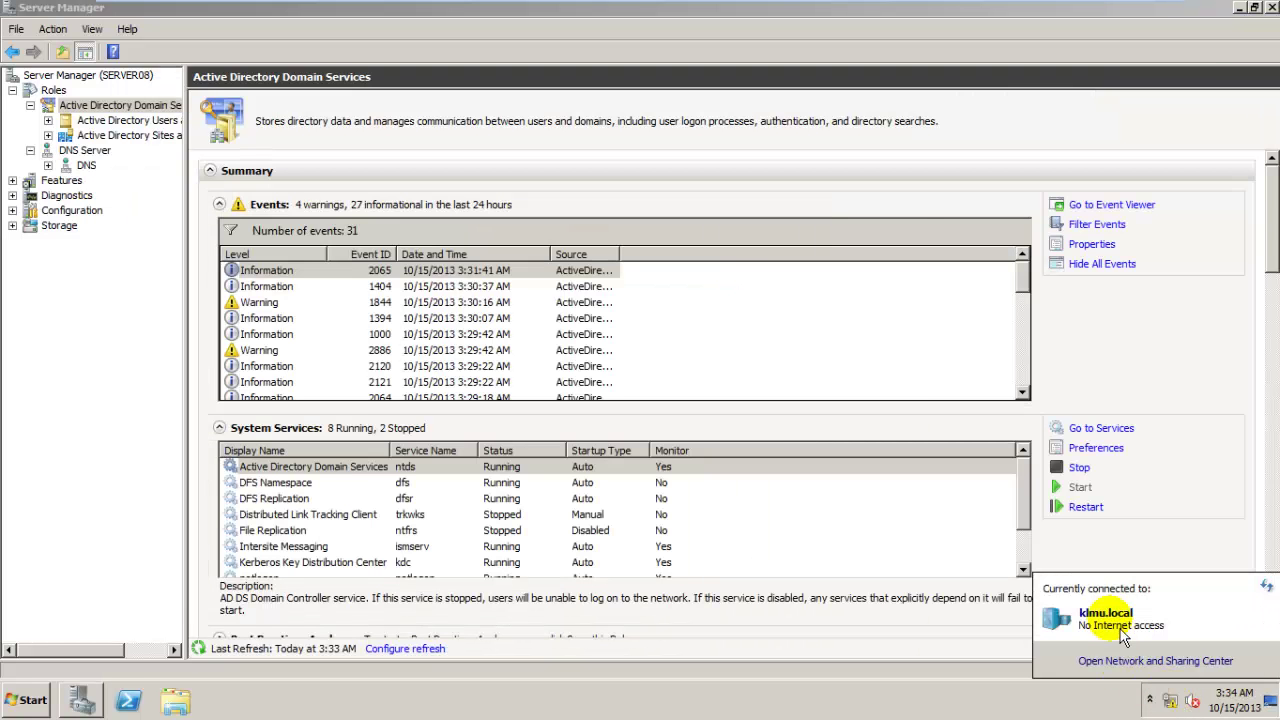
click(1180, 708)
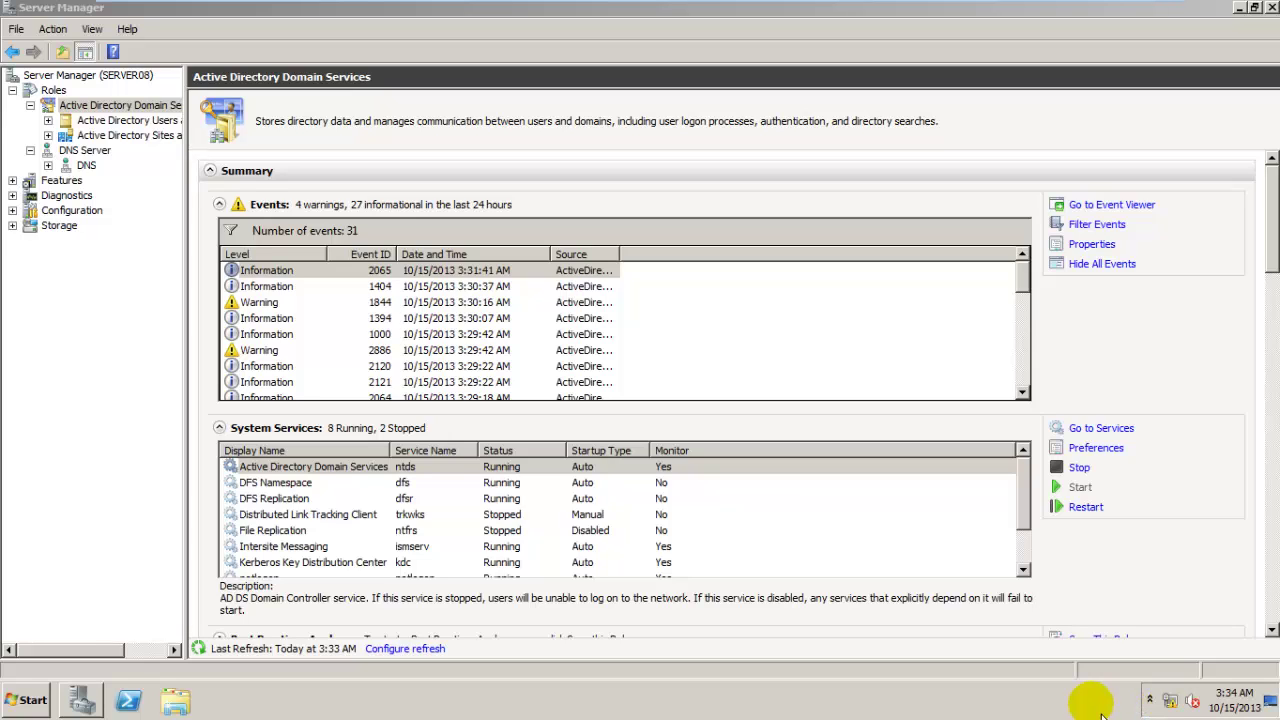
click(1170, 700)
click(1072, 700)
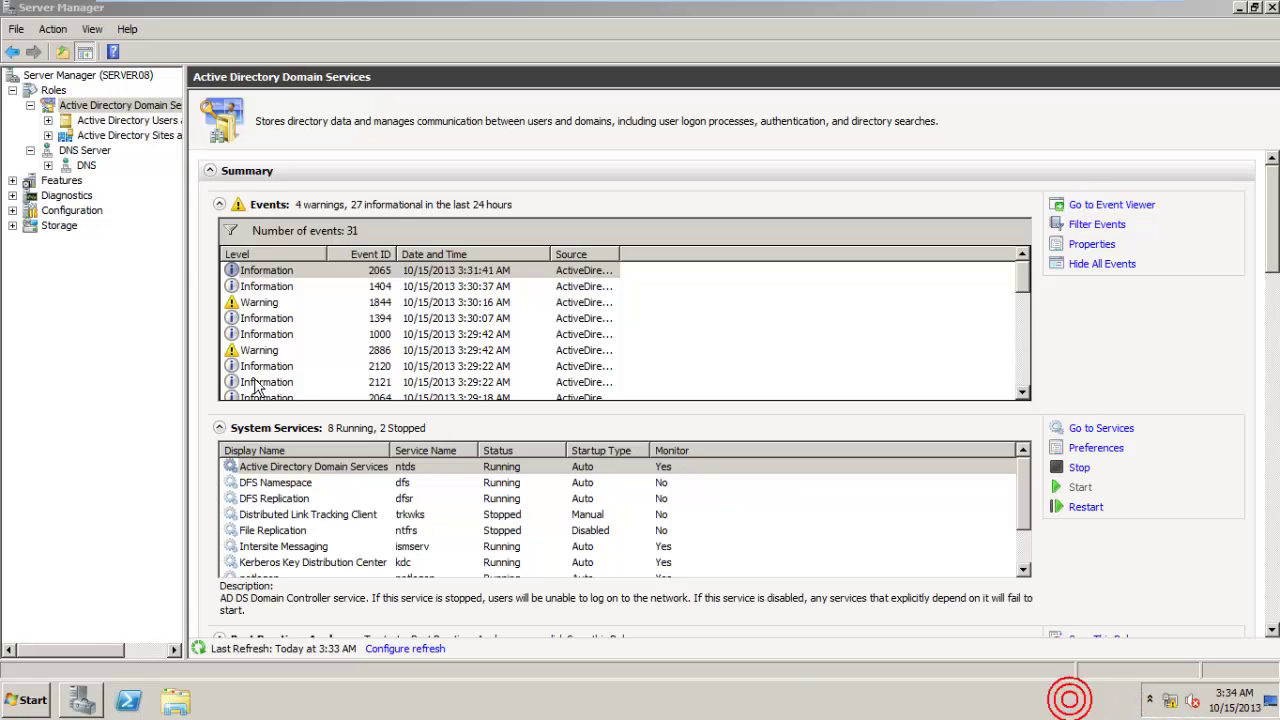
Examine the DNS Server role and the contents of SERVER08 under DNS, and collapse the DNS branch
click(84, 152)
click(48, 165)
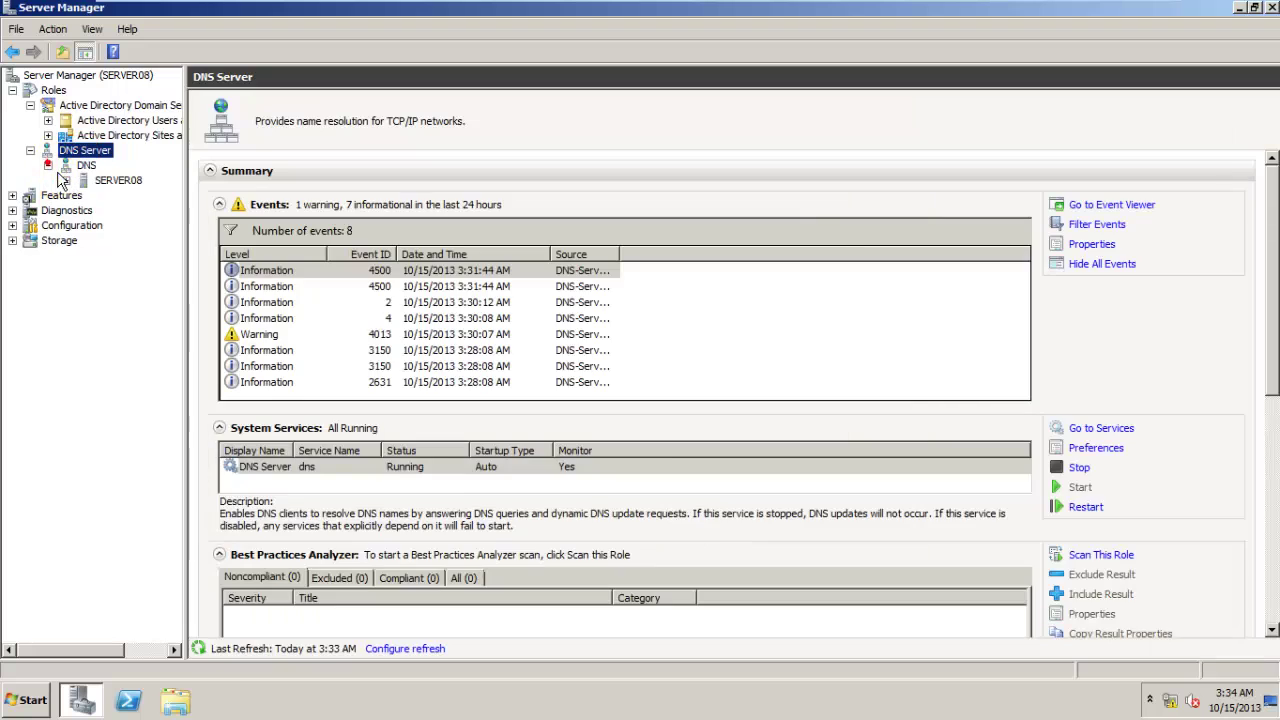
click(89, 166)
double_click(80, 180)
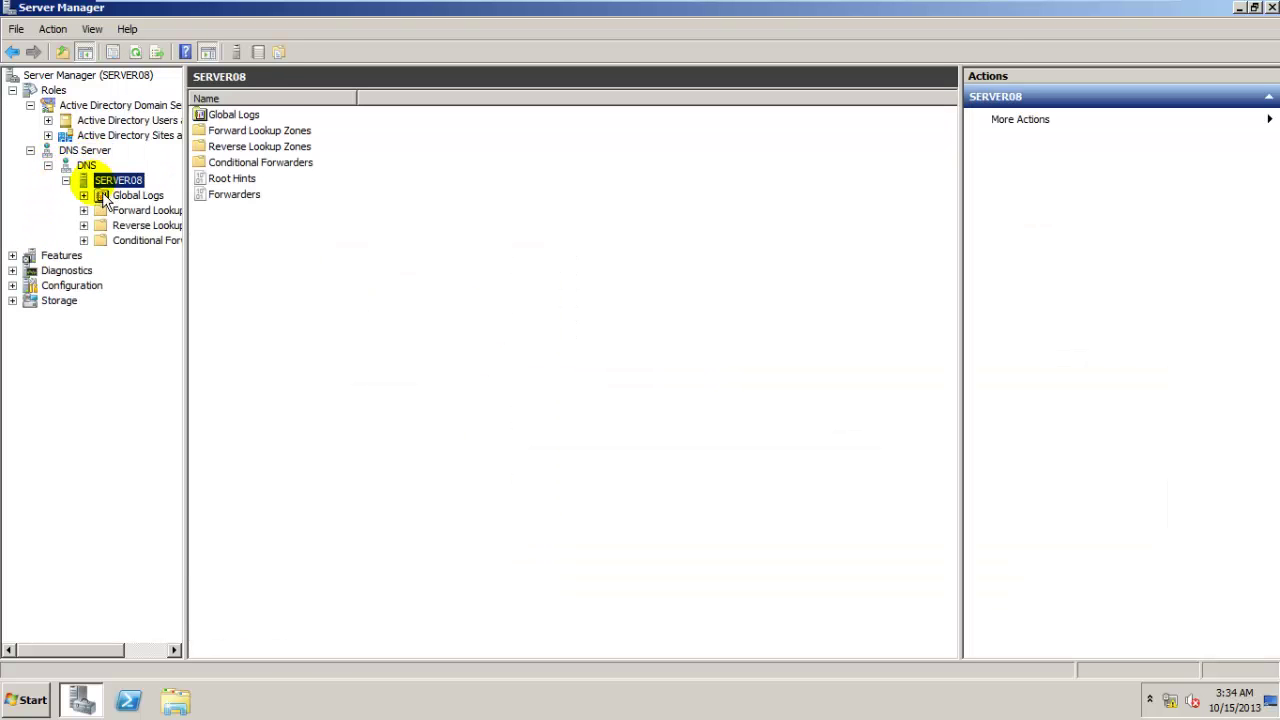
click(48, 165)
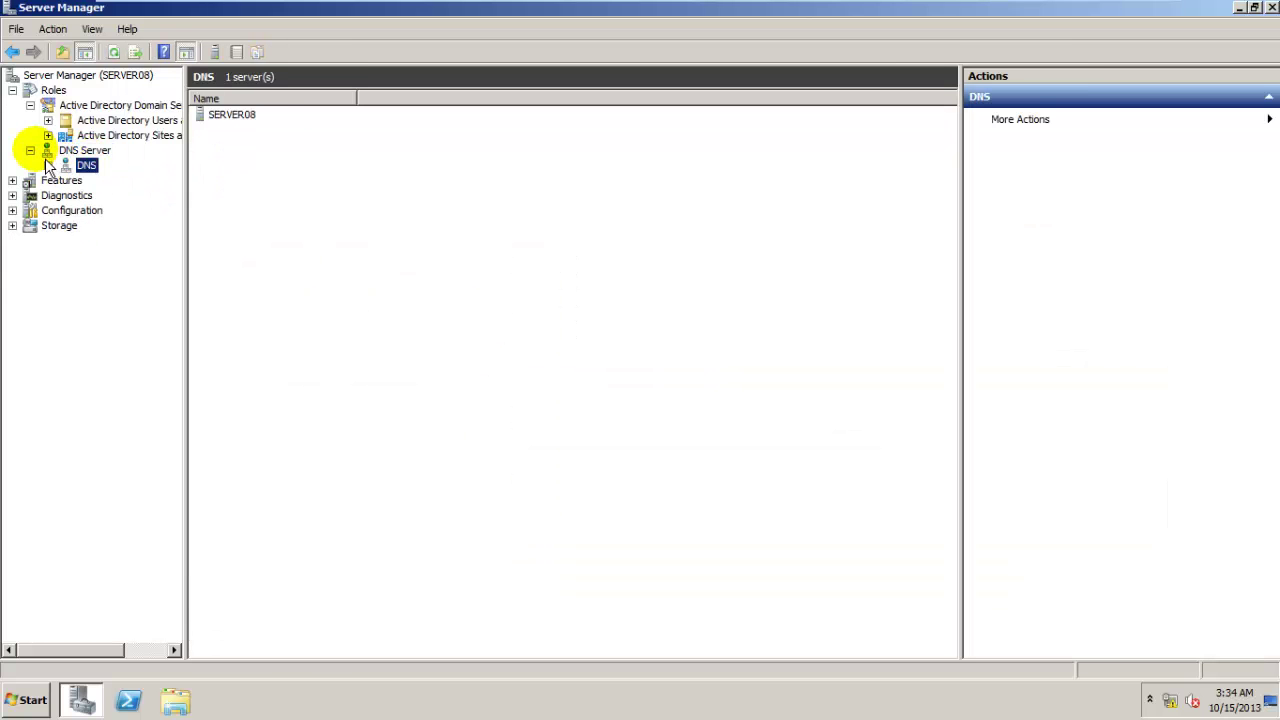
Start the Add Roles Wizard from the Roles summary and select the DHCP Server role for installation
click(52, 90)
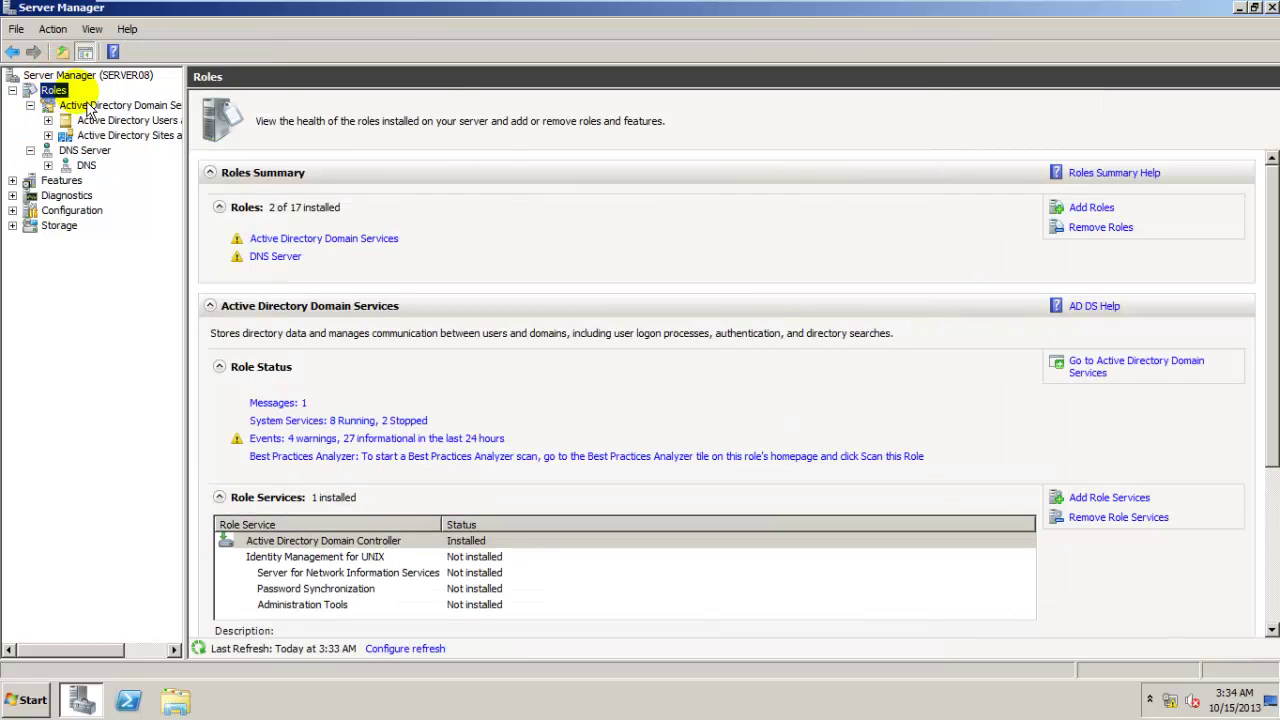
click(1095, 207)
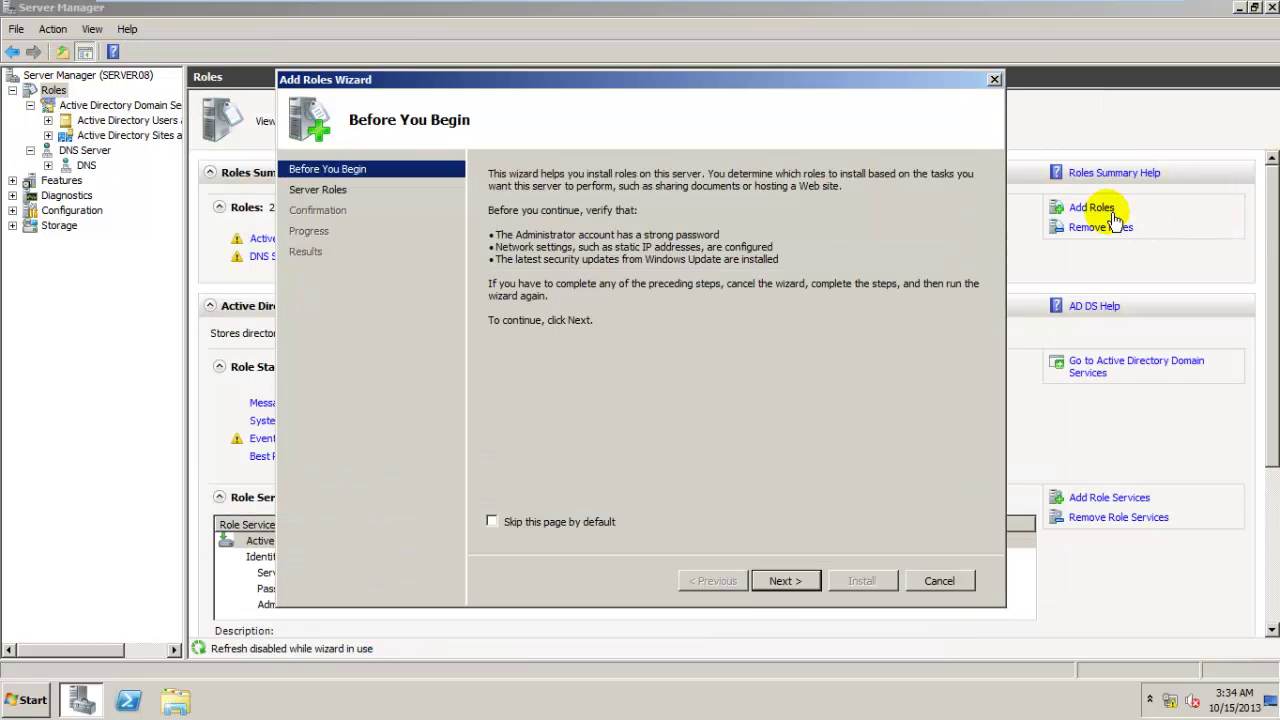
click(800, 580)
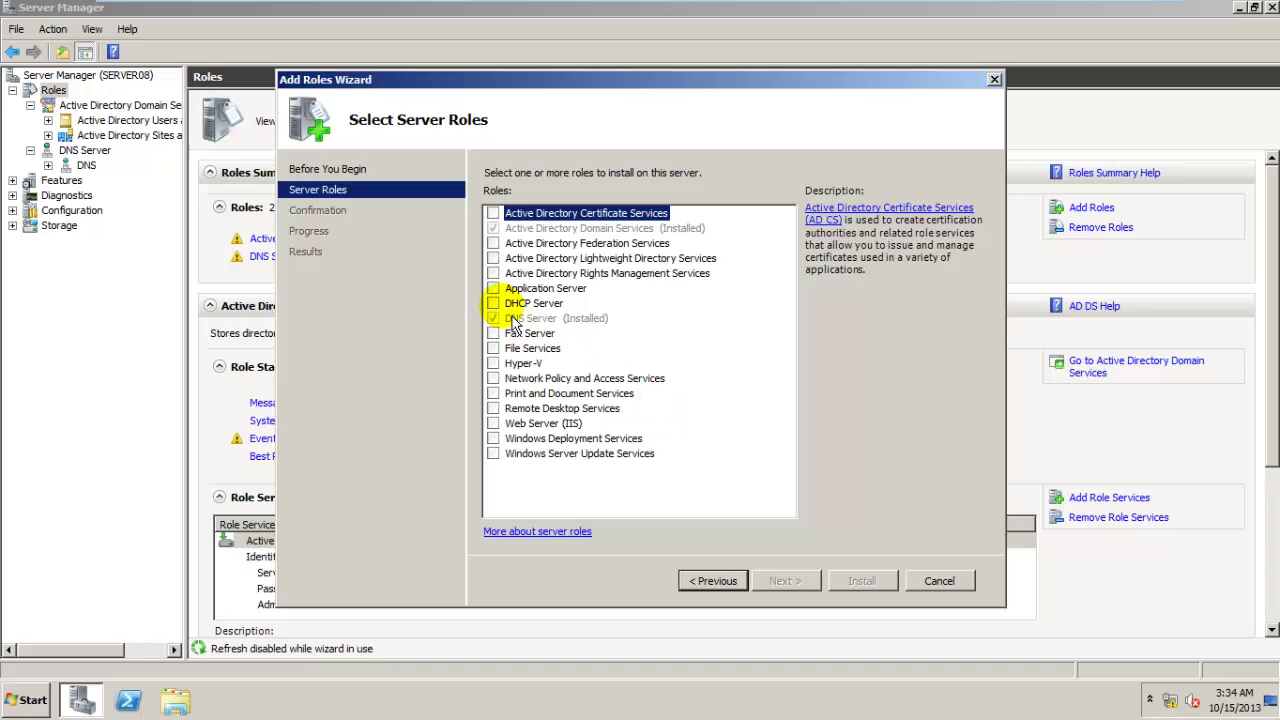
click(512, 304)
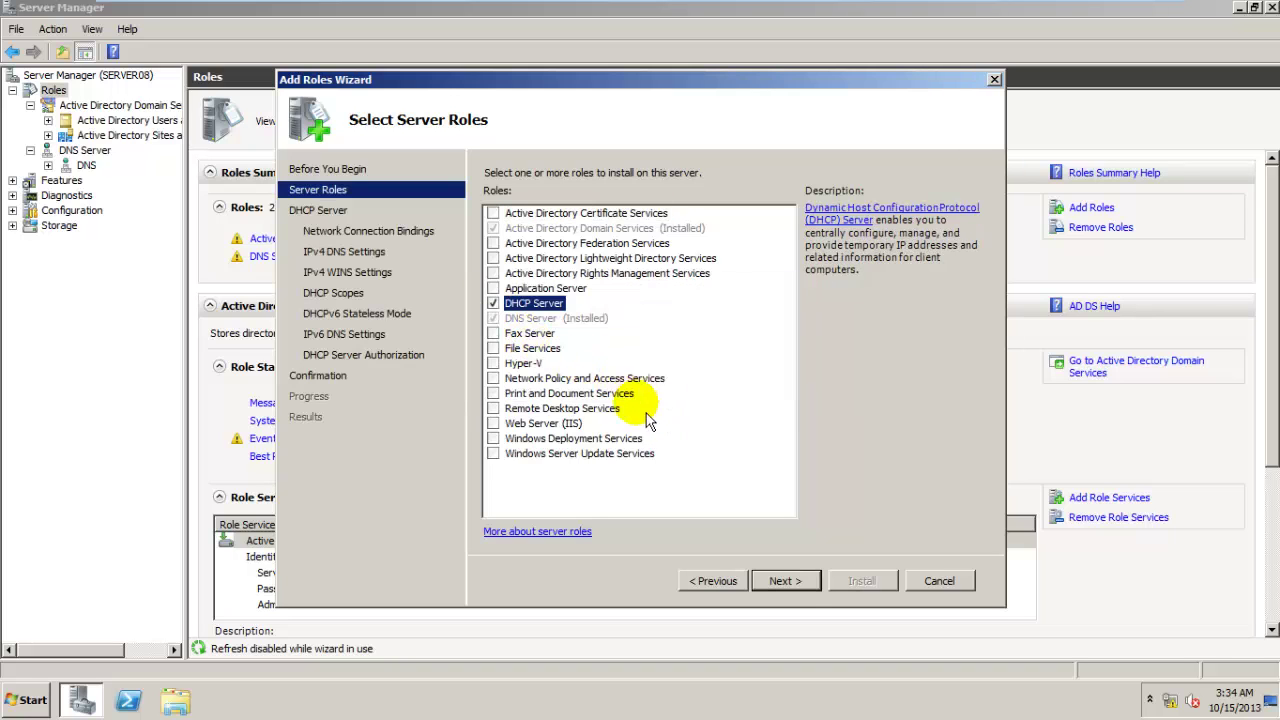
click(790, 582)
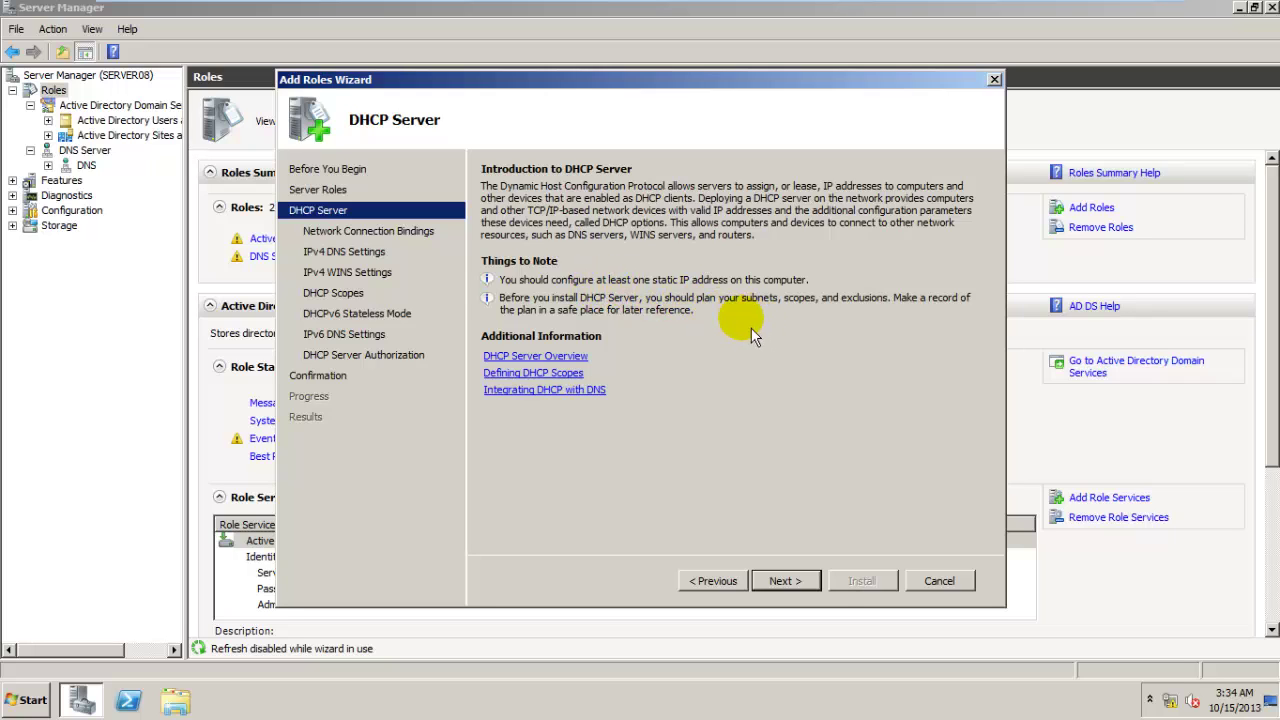
Keep the 192.168.10.12 network connection binding and validate the preferred and alternate IPv4 DNS server addresses
click(812, 583)
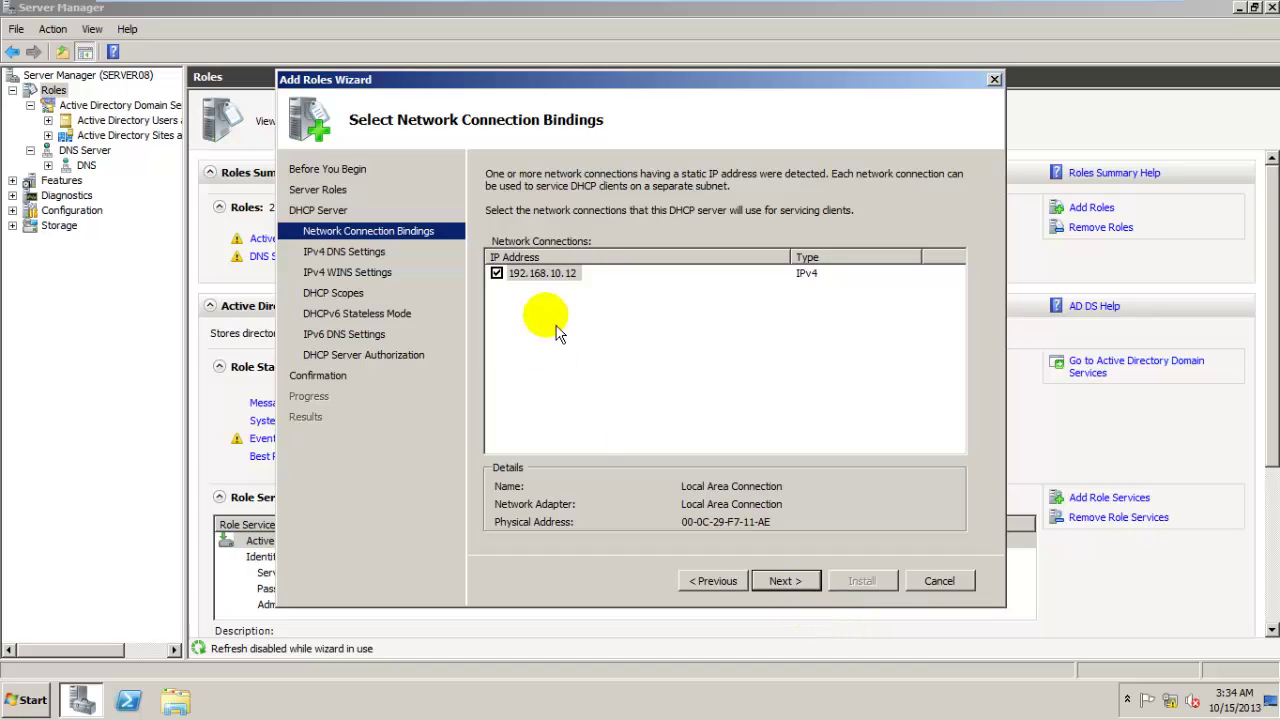
click(778, 580)
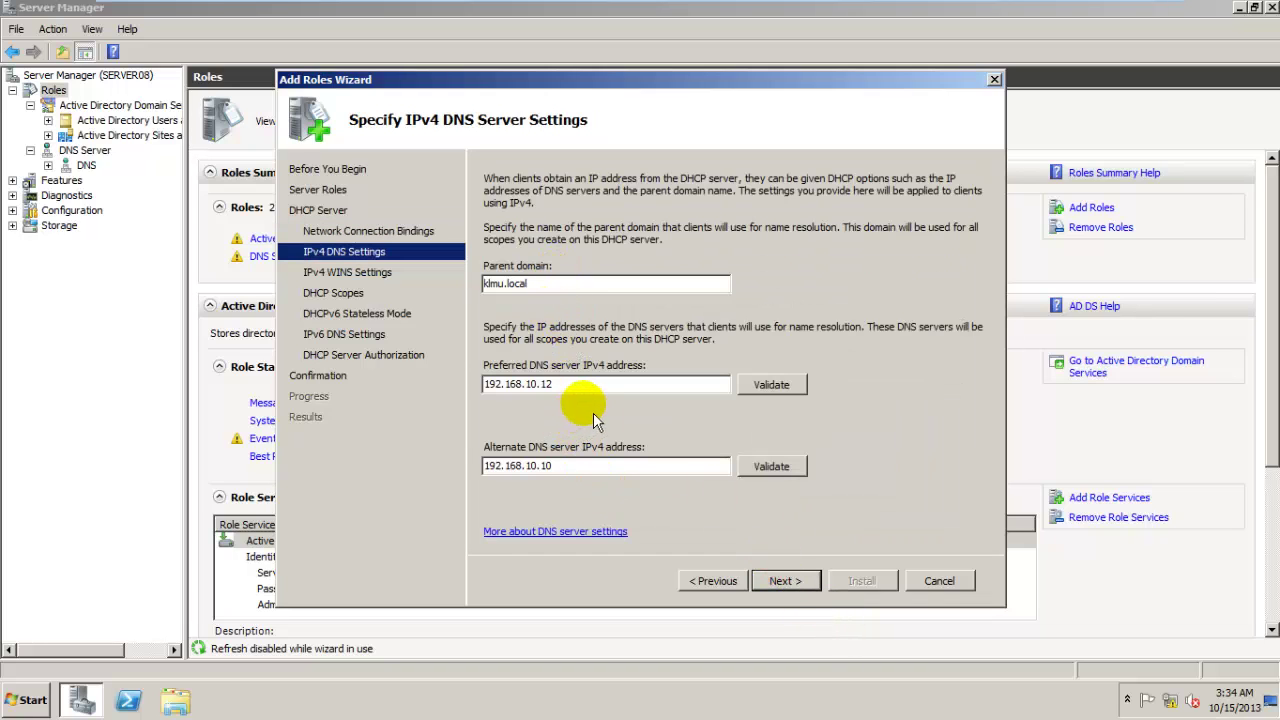
click(800, 387)
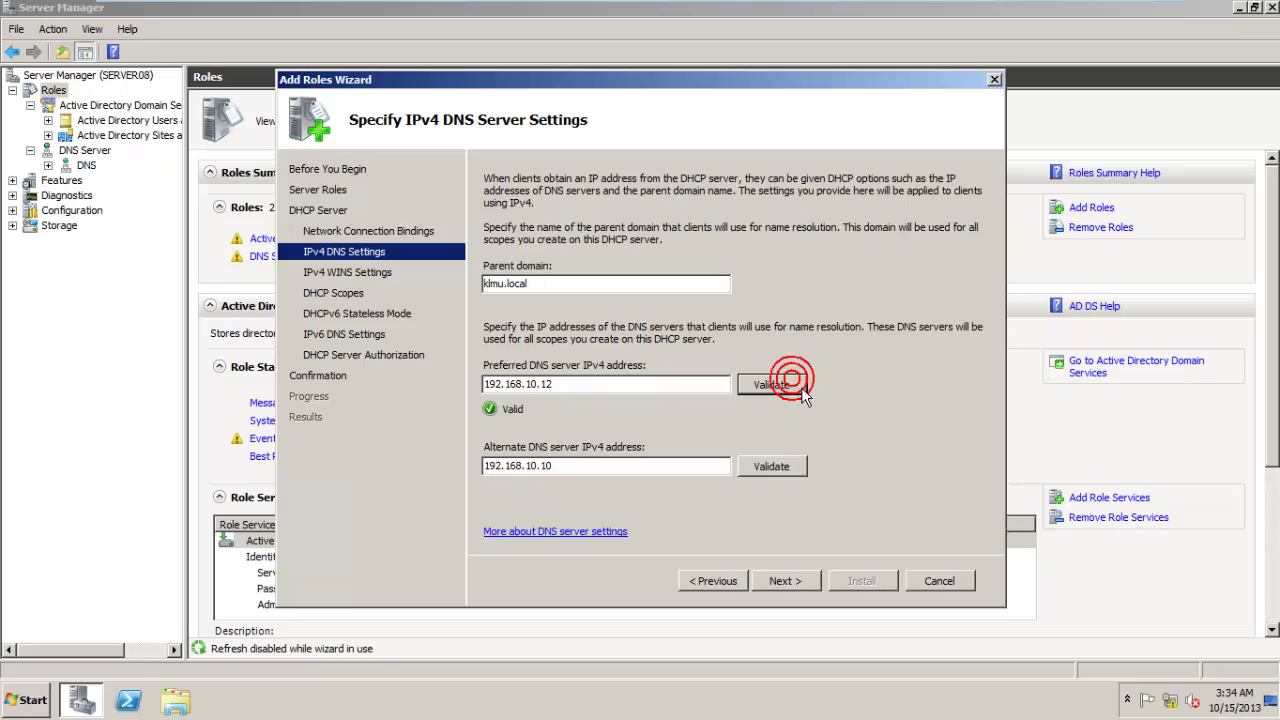
click(803, 482)
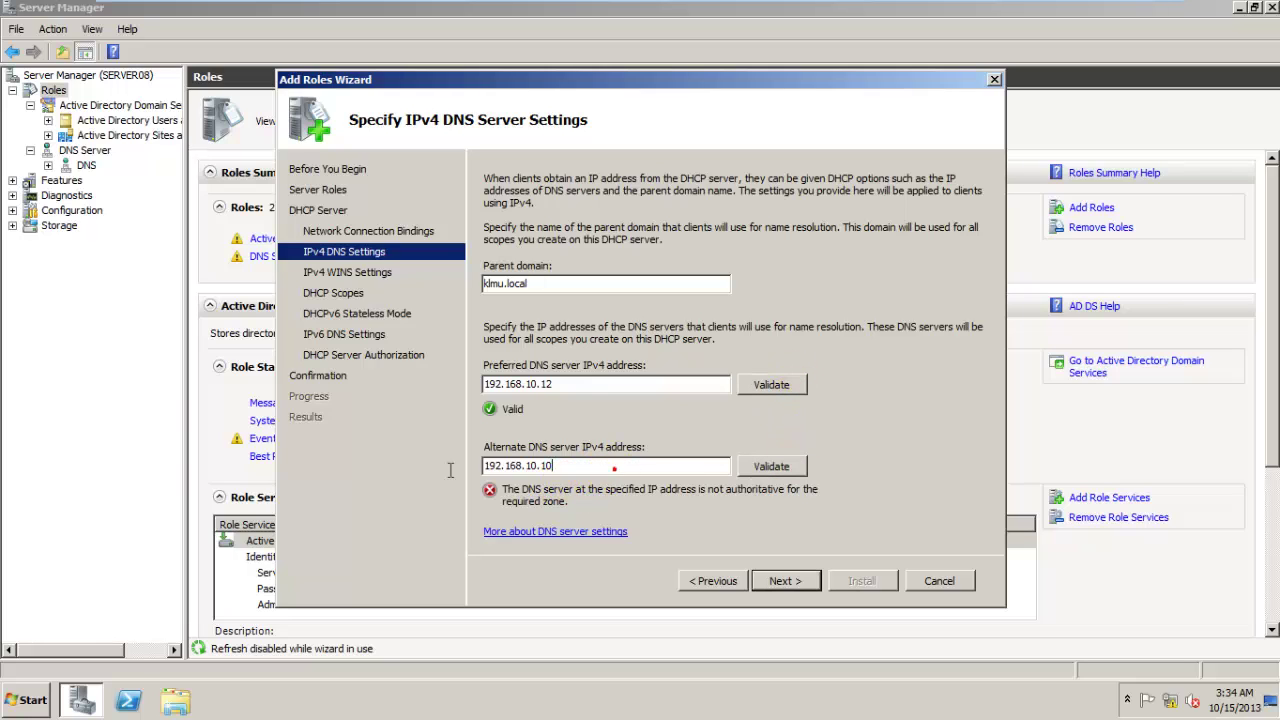
Clear the alternate IPv4 DNS server address and keep WINS as not required for applications on this network
key(Delete)
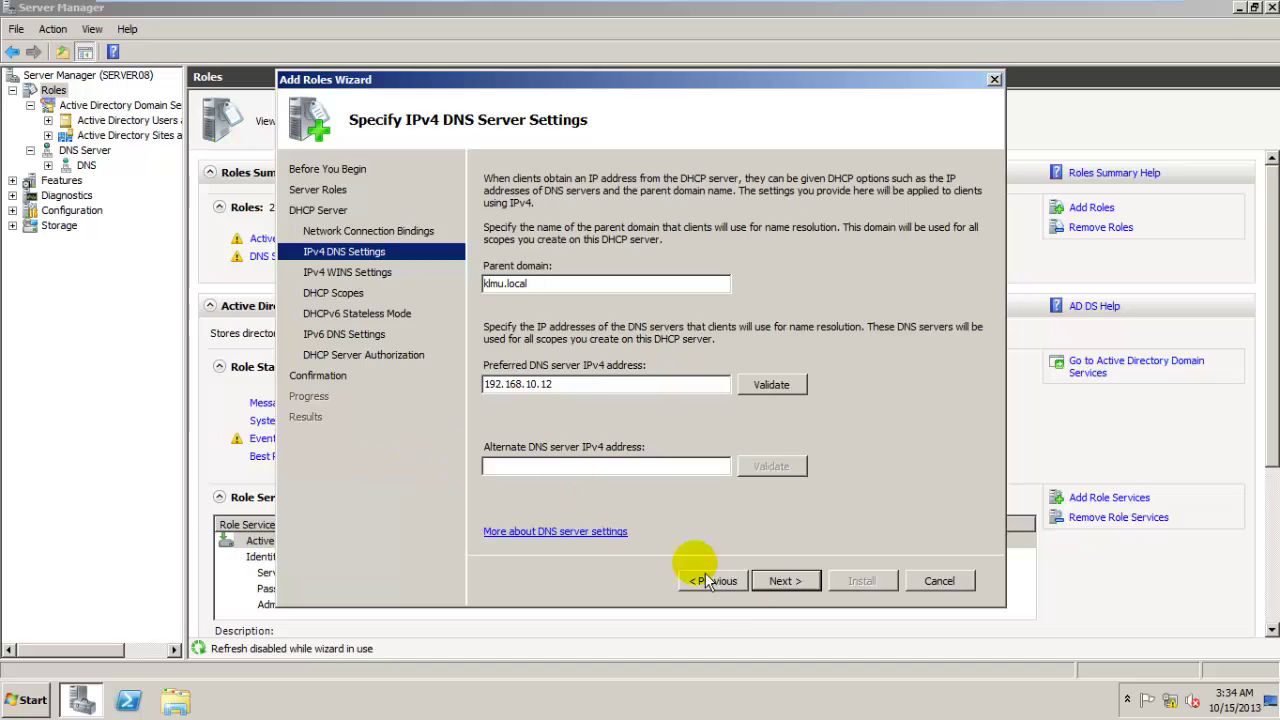
click(795, 583)
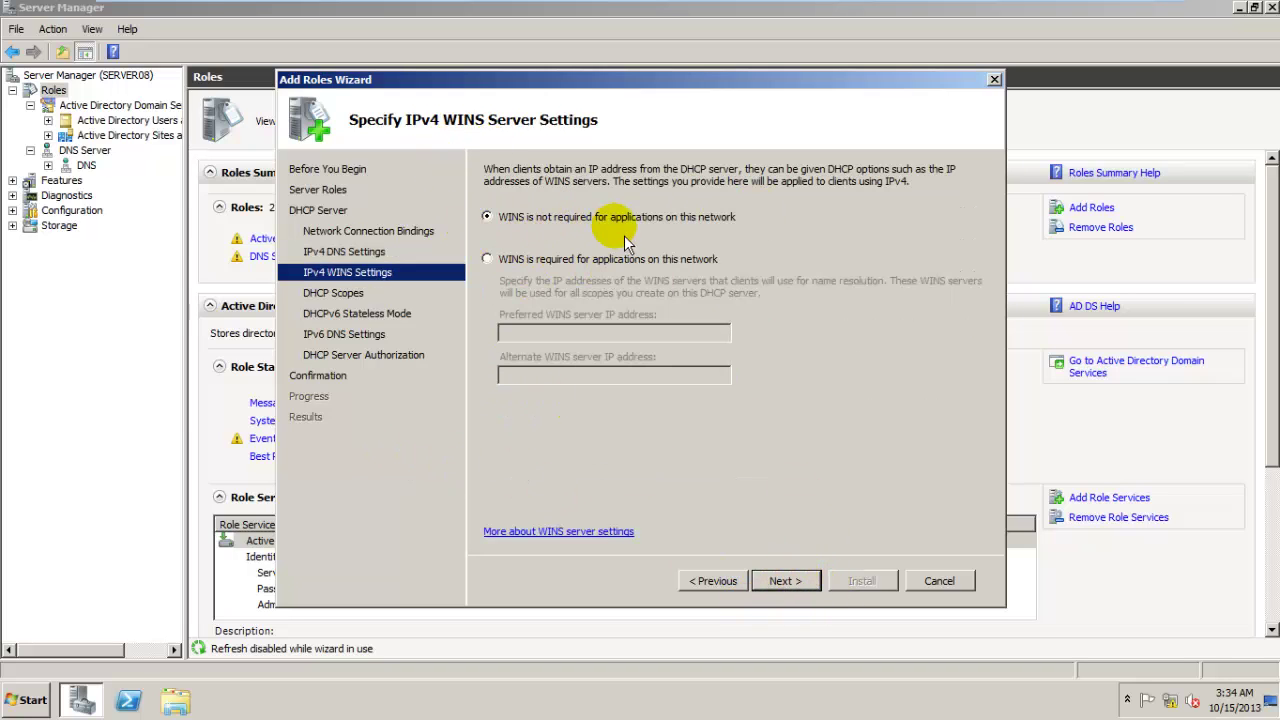
click(785, 581)
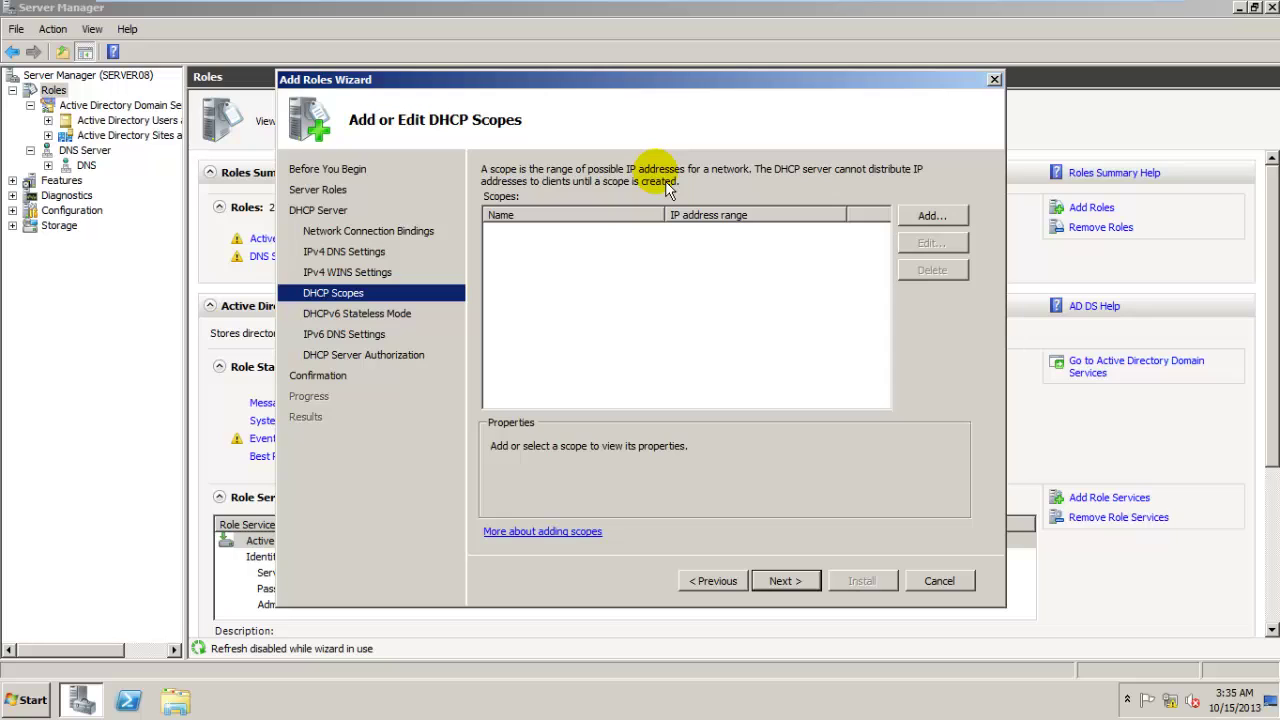
Add an activated DHCP scope named Some New Scope, range 192.168.10.100 to 192.168.10.120, subnet mask 255.255.255.0 and default gateway 192.168.10.10
click(958, 217)
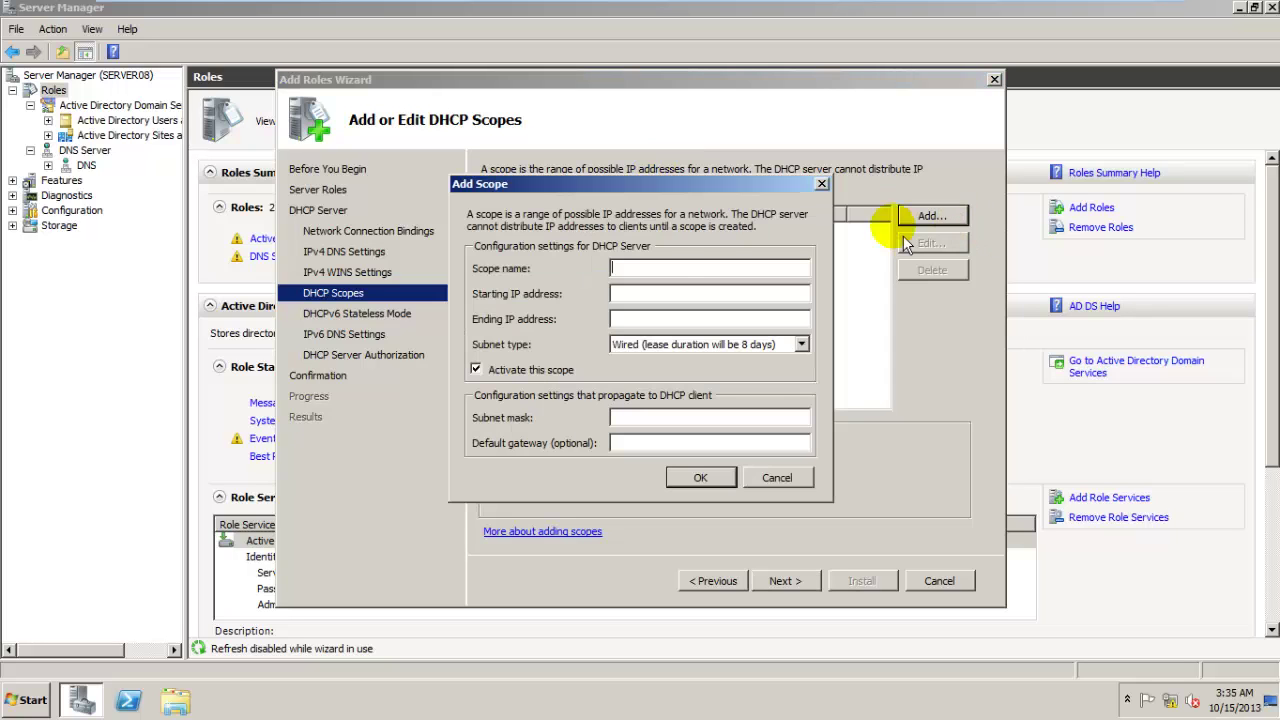
click(676, 270)
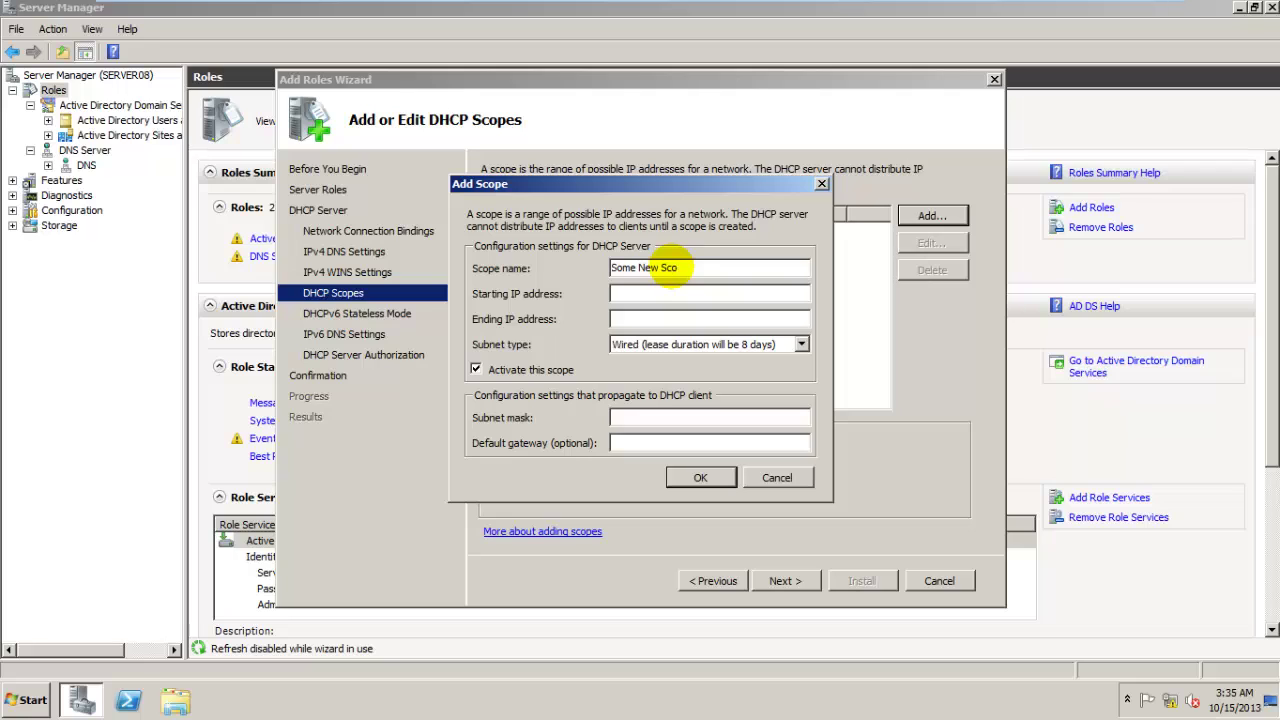
click(700, 295)
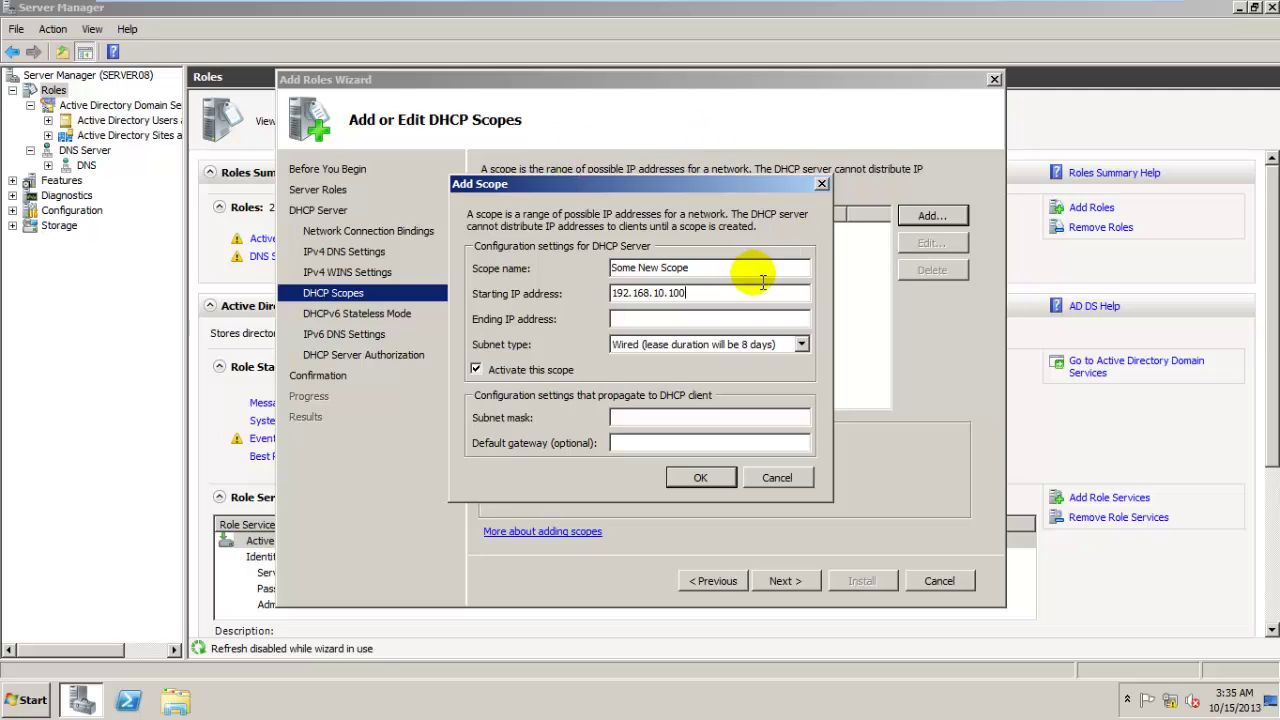
drag(755, 295, 525, 325)
key(ctrl+c)
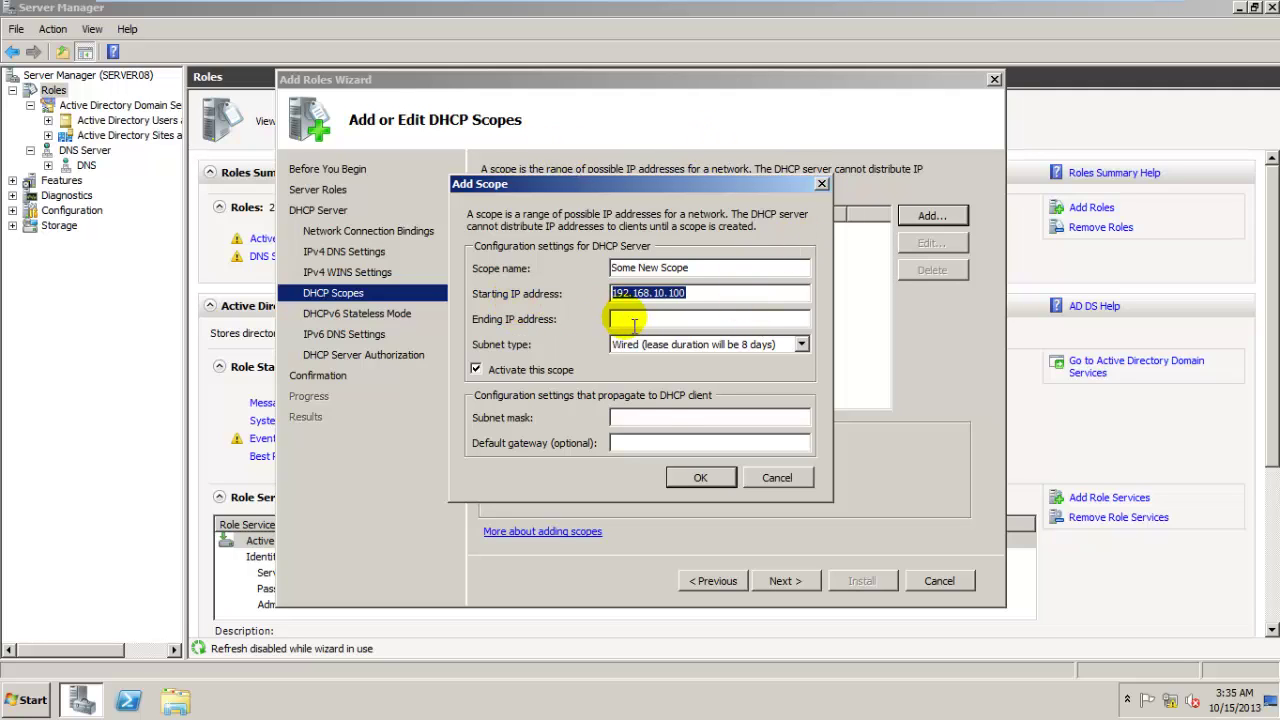
click(622, 319)
key(ctrl+v)
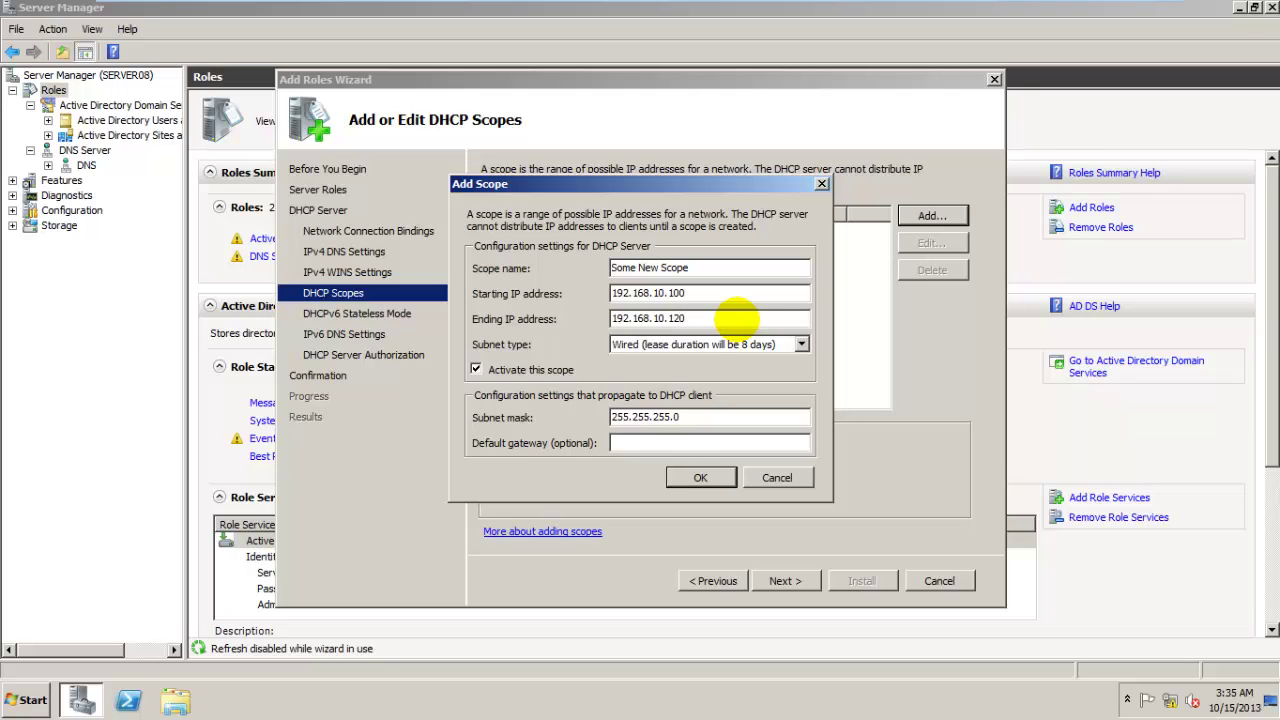
click(655, 443)
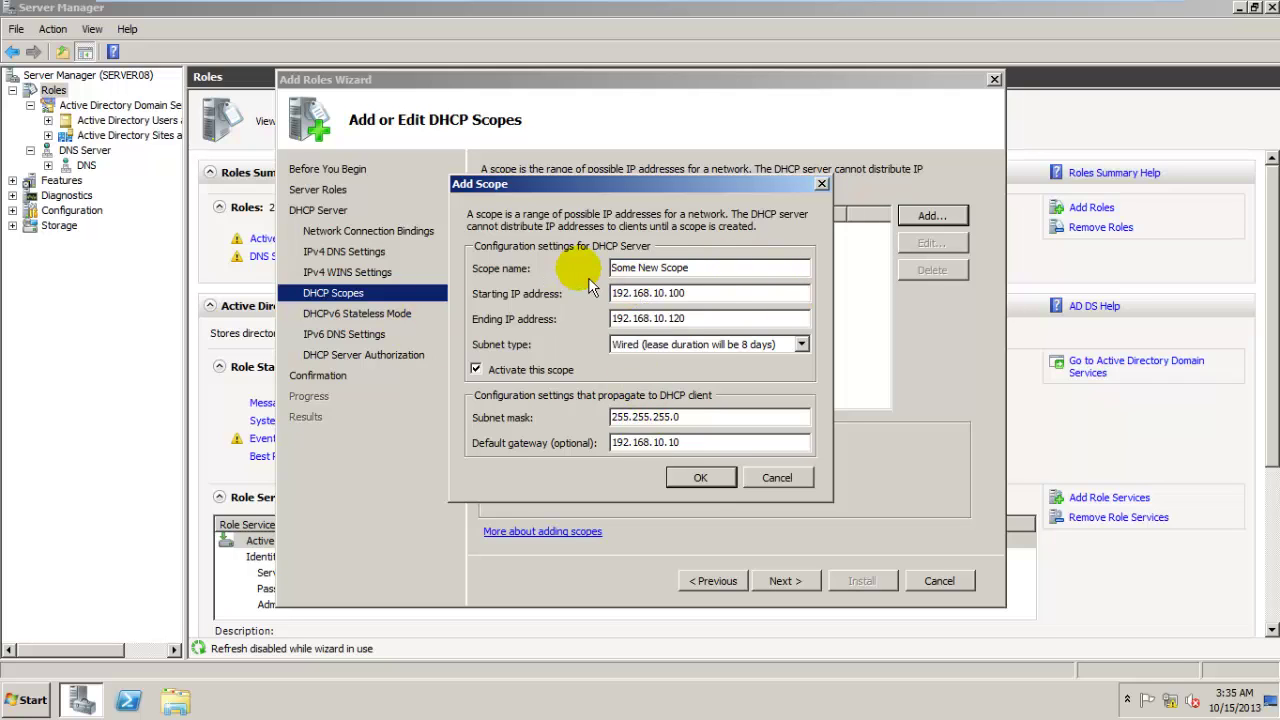
click(700, 477)
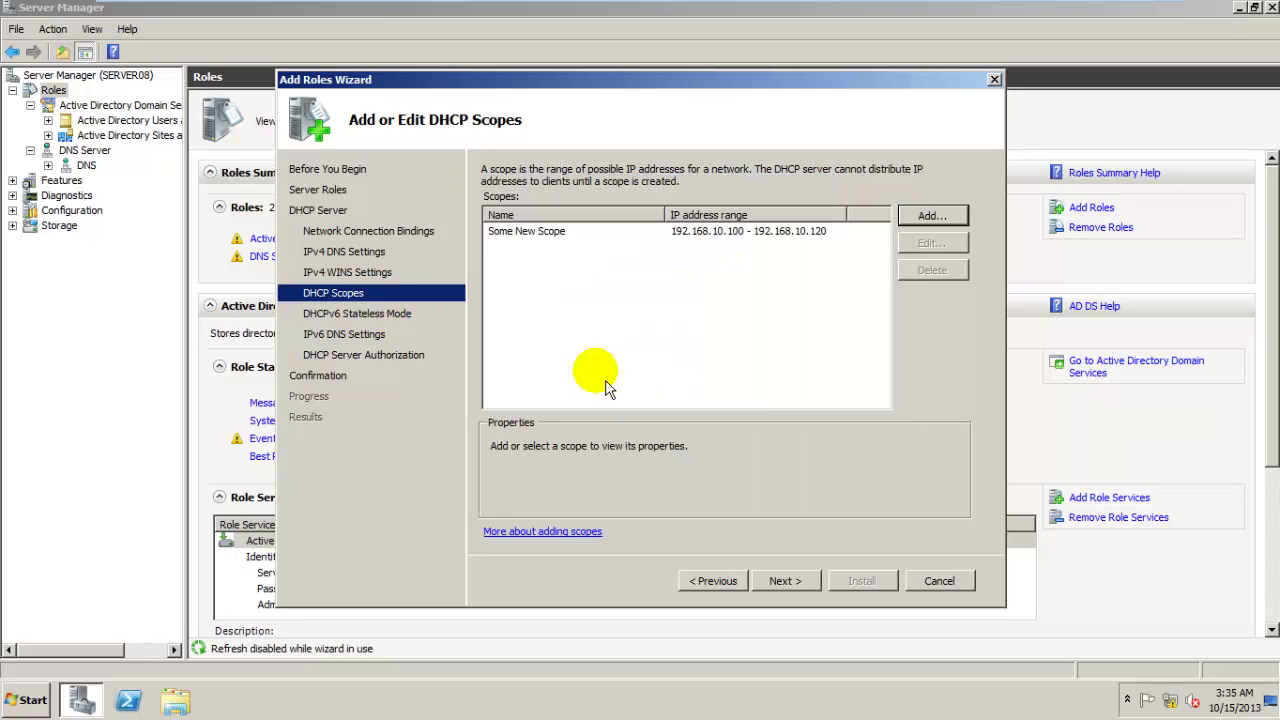
Accept the scope list and disable DHCPv6 stateless mode for this server
click(712, 232)
click(805, 581)
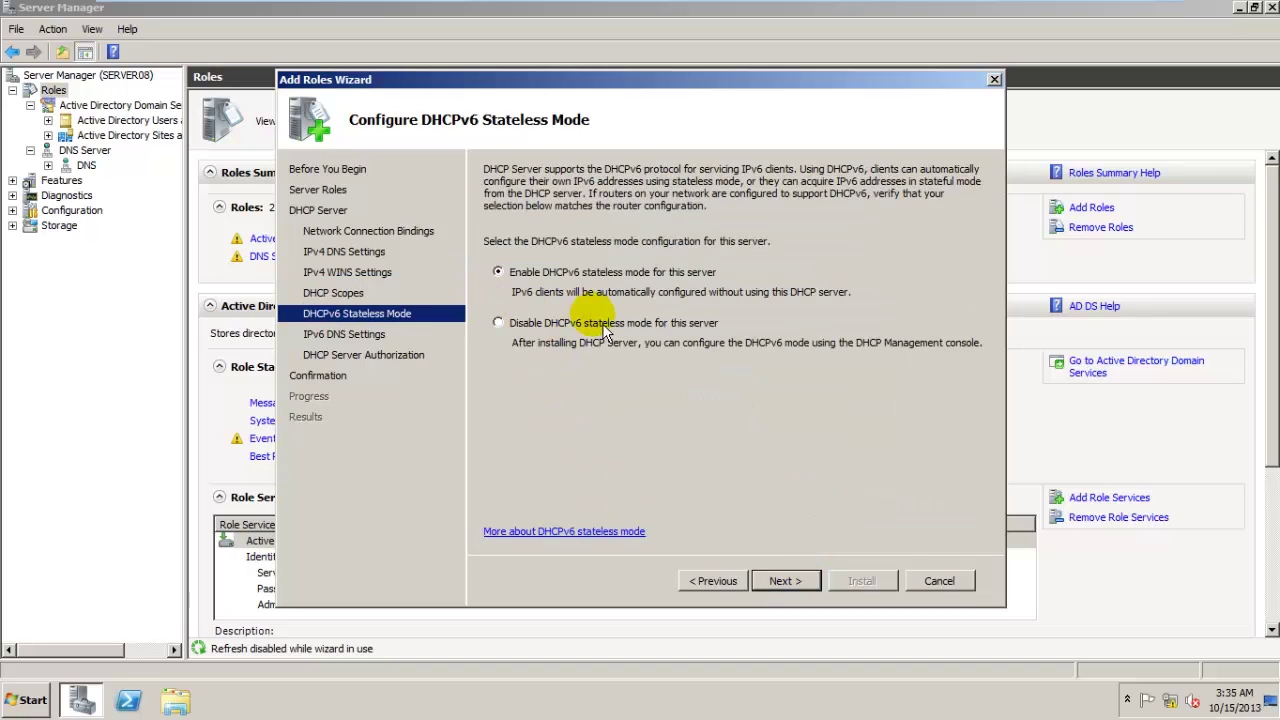
click(499, 322)
click(812, 590)
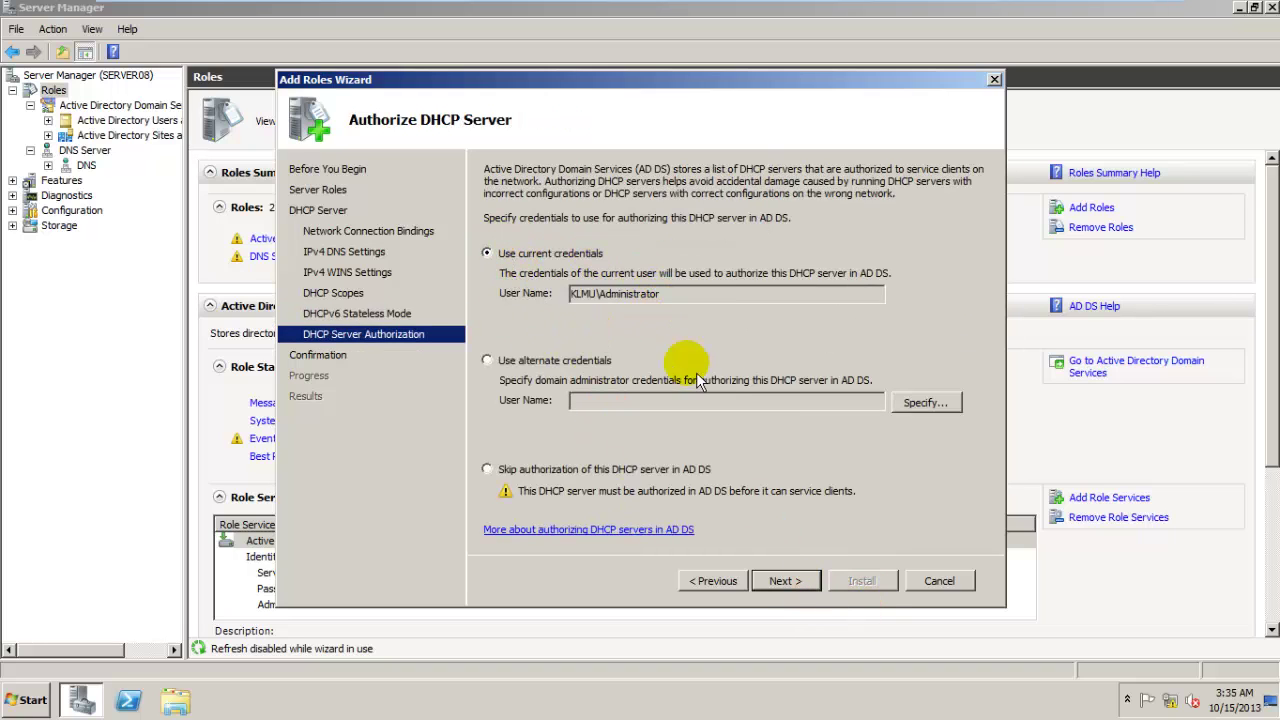
Authorize the DHCP server with the current credentials, install the role and close the wizard
click(786, 581)
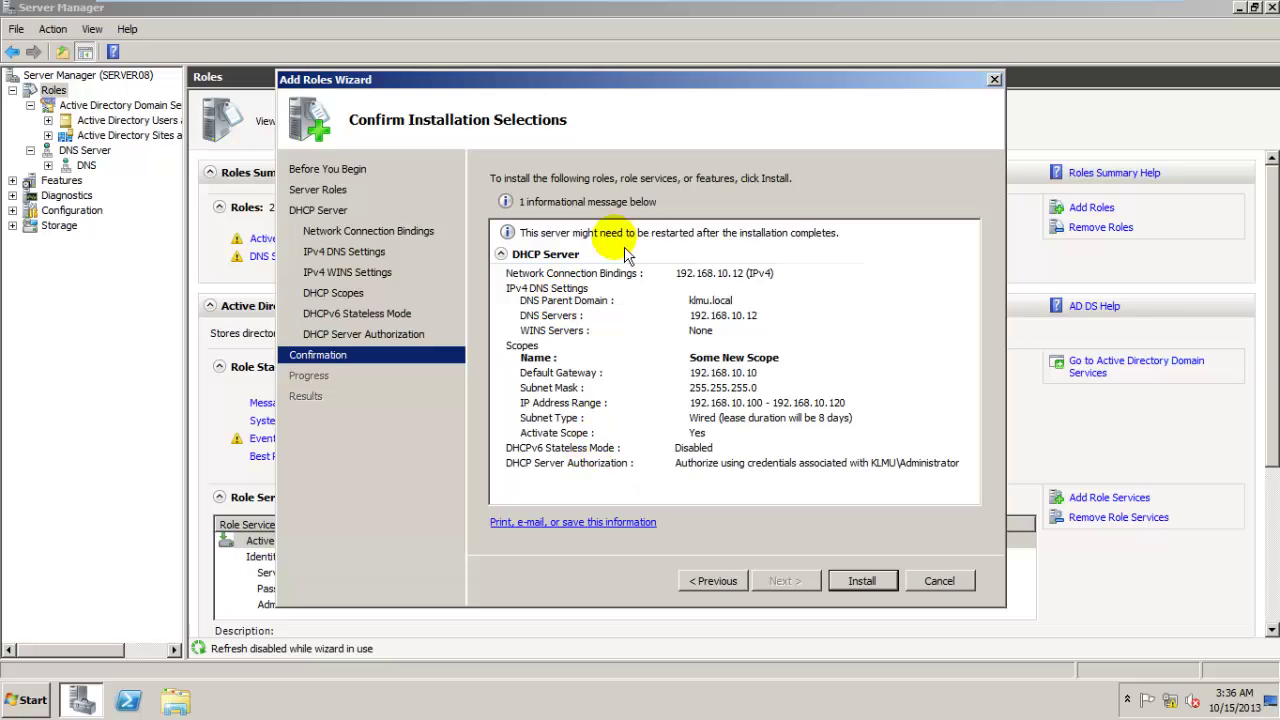
click(862, 586)
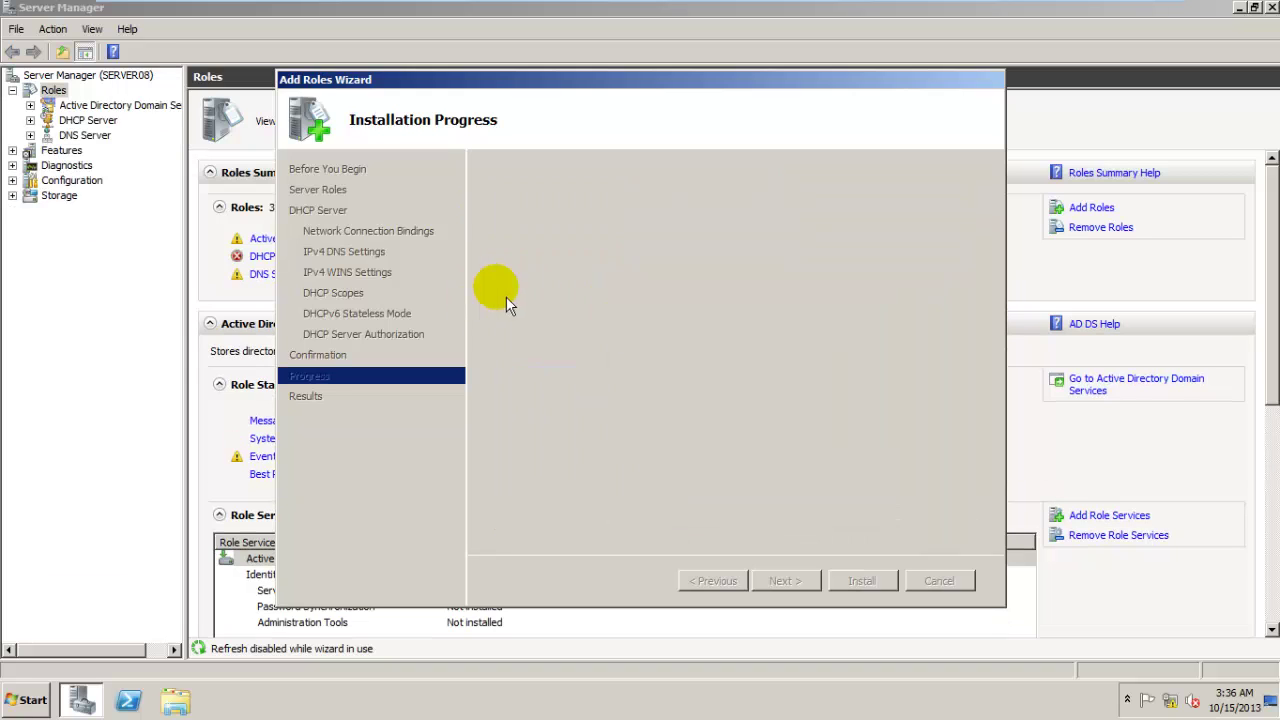
click(882, 580)
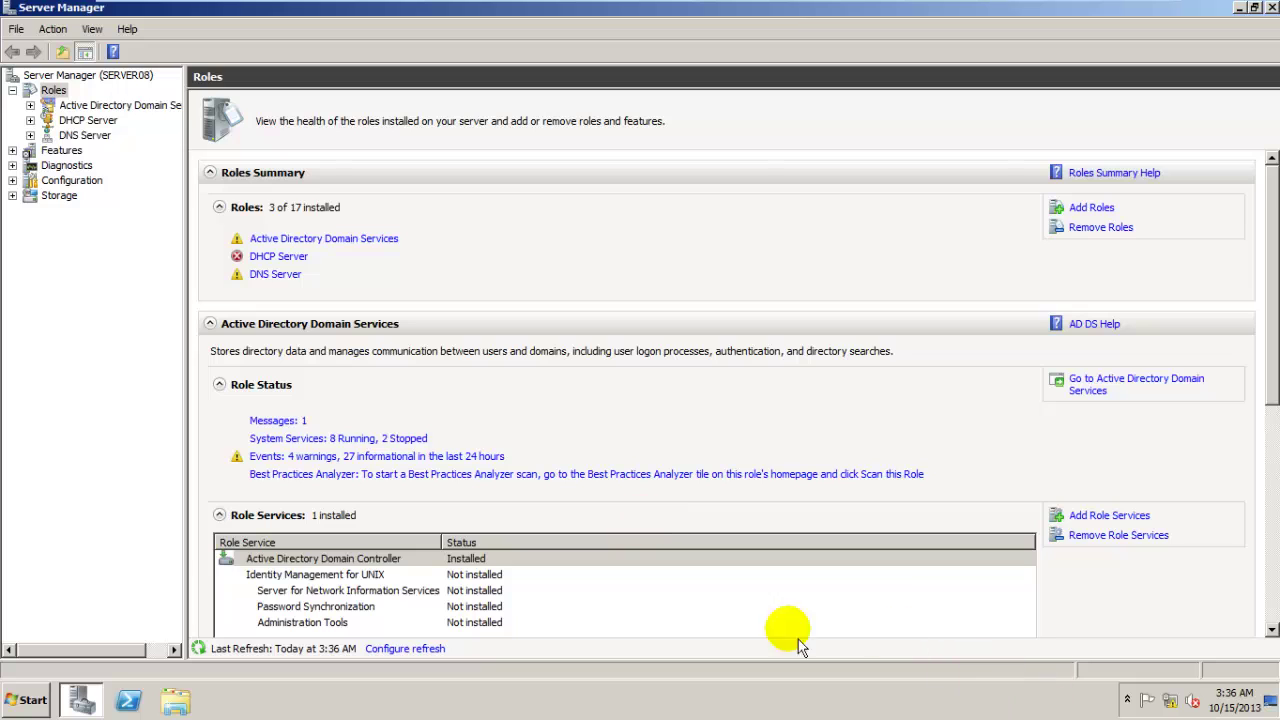
Open the DHCP Server role summary and look through its error events
click(278, 256)
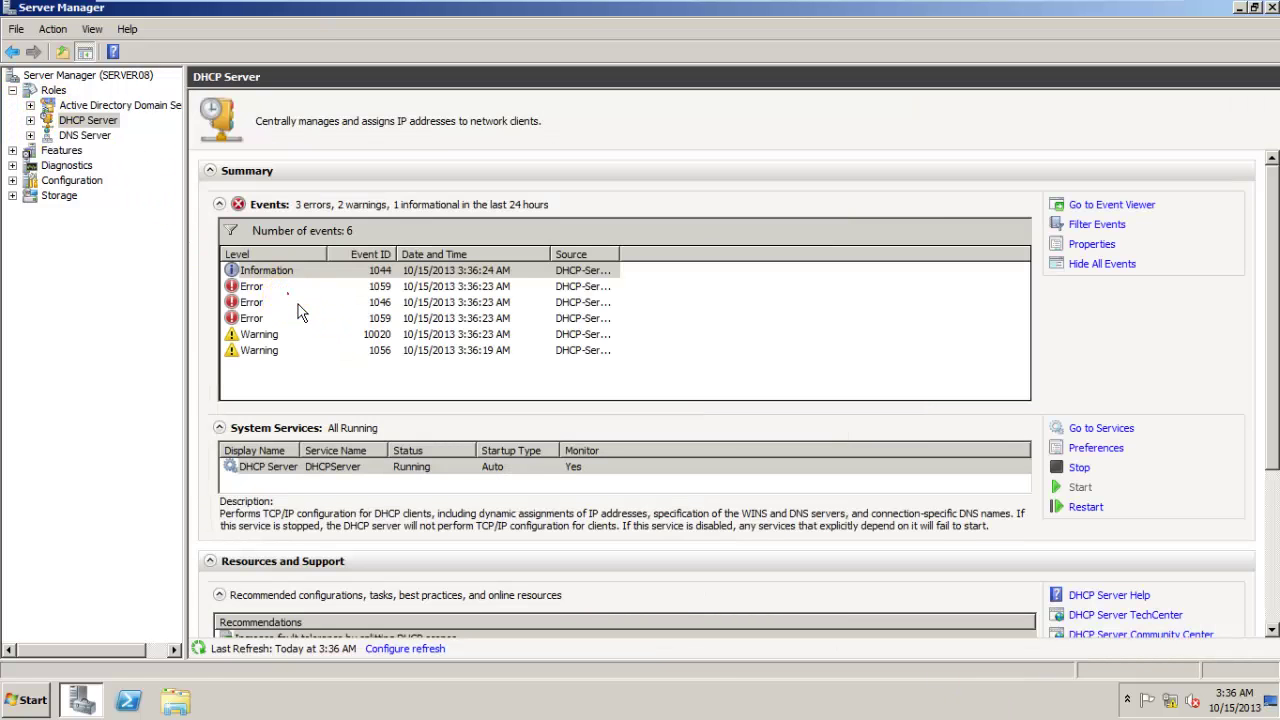
click(280, 302)
click(290, 287)
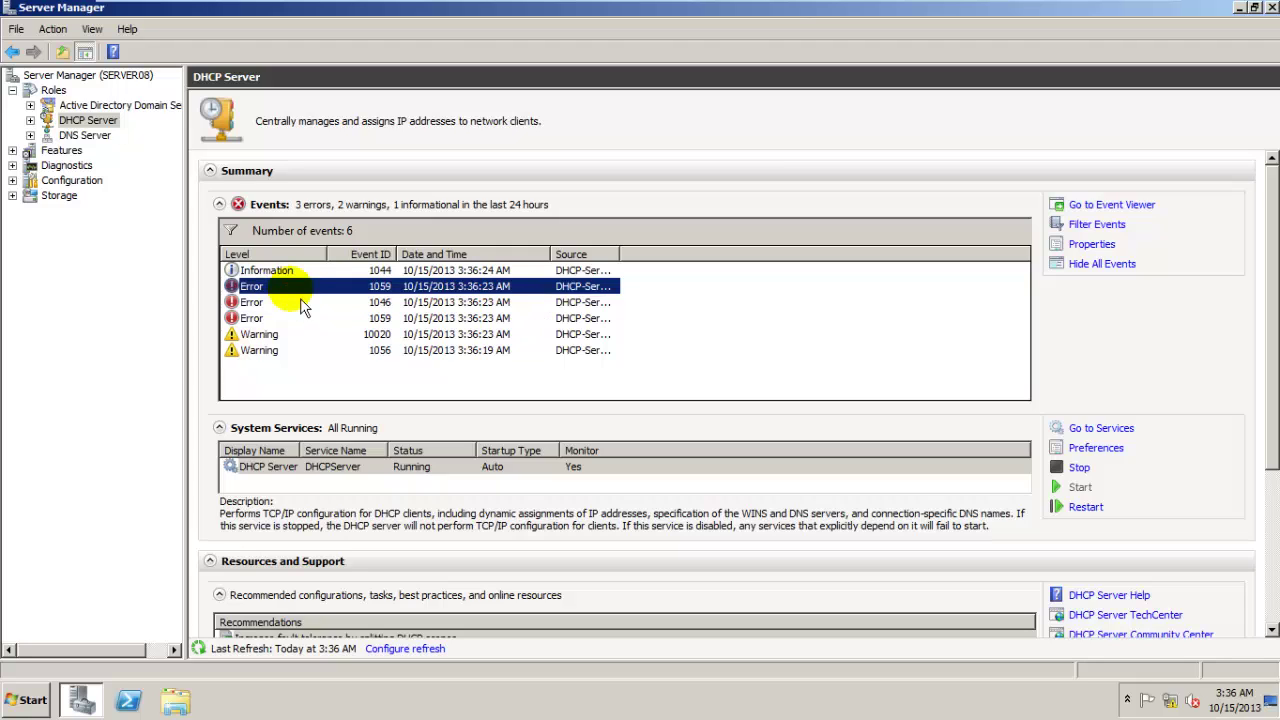
click(251, 302)
click(250, 318)
click(268, 302)
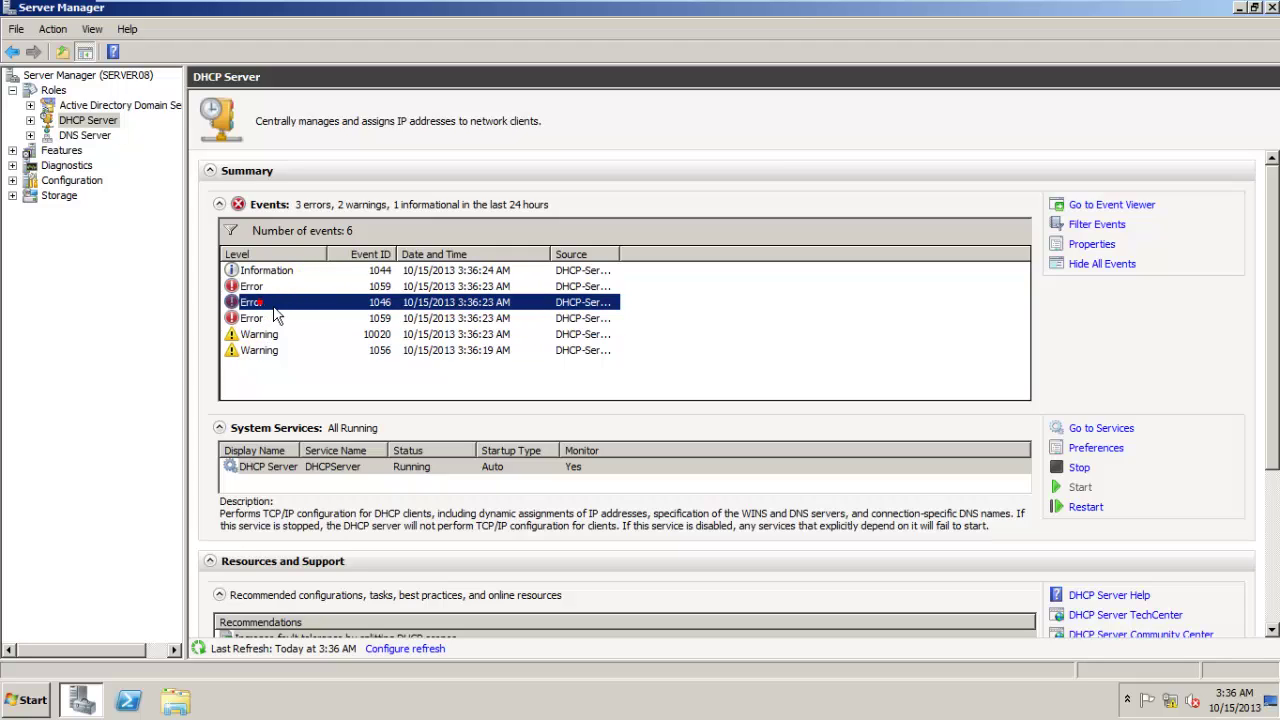
Expand the DHCP Server role down to server08.klmu.local and open the Some New Scope contents under IPv4
click(105, 106)
click(30, 120)
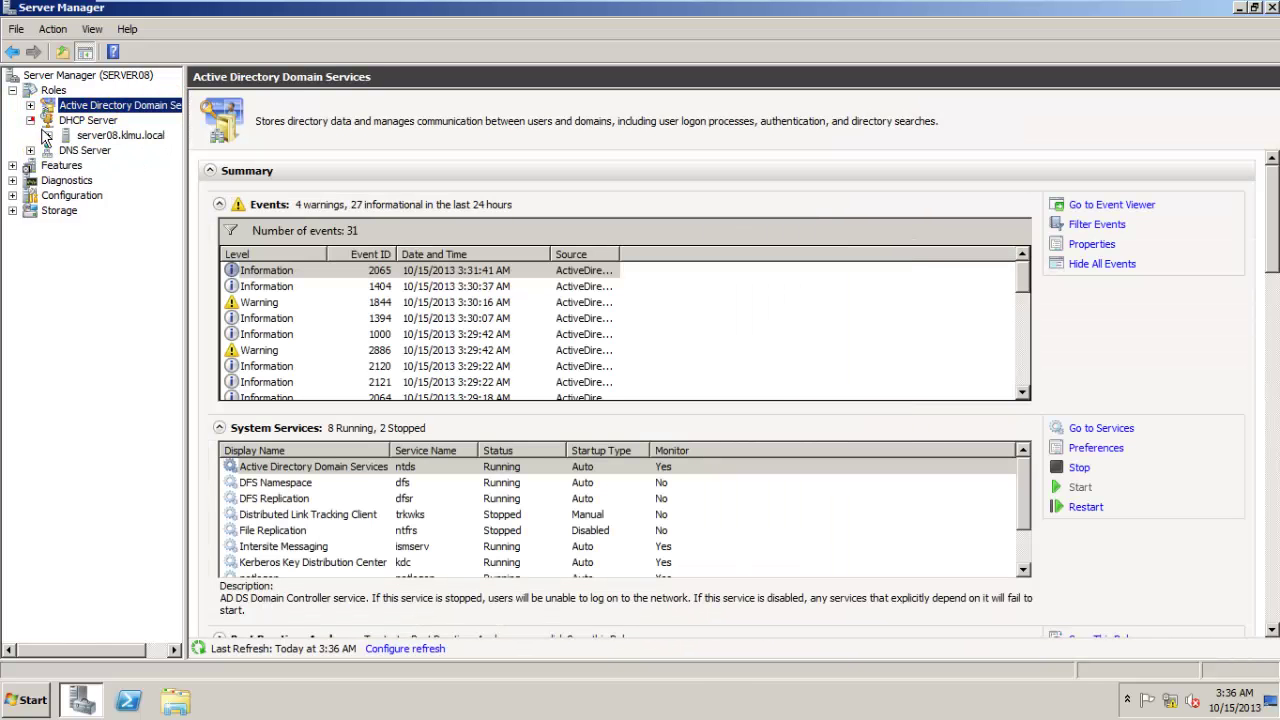
click(48, 135)
click(120, 136)
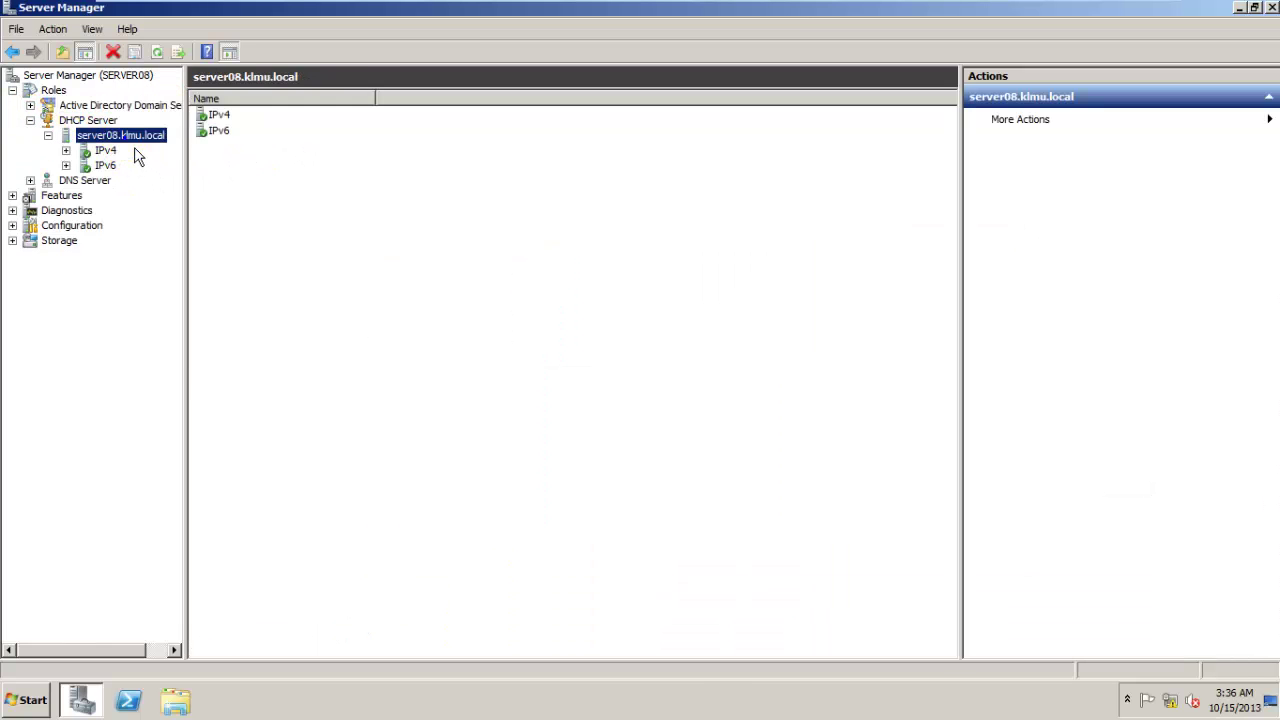
right_click(123, 139)
click(66, 150)
click(66, 150)
double_click(170, 166)
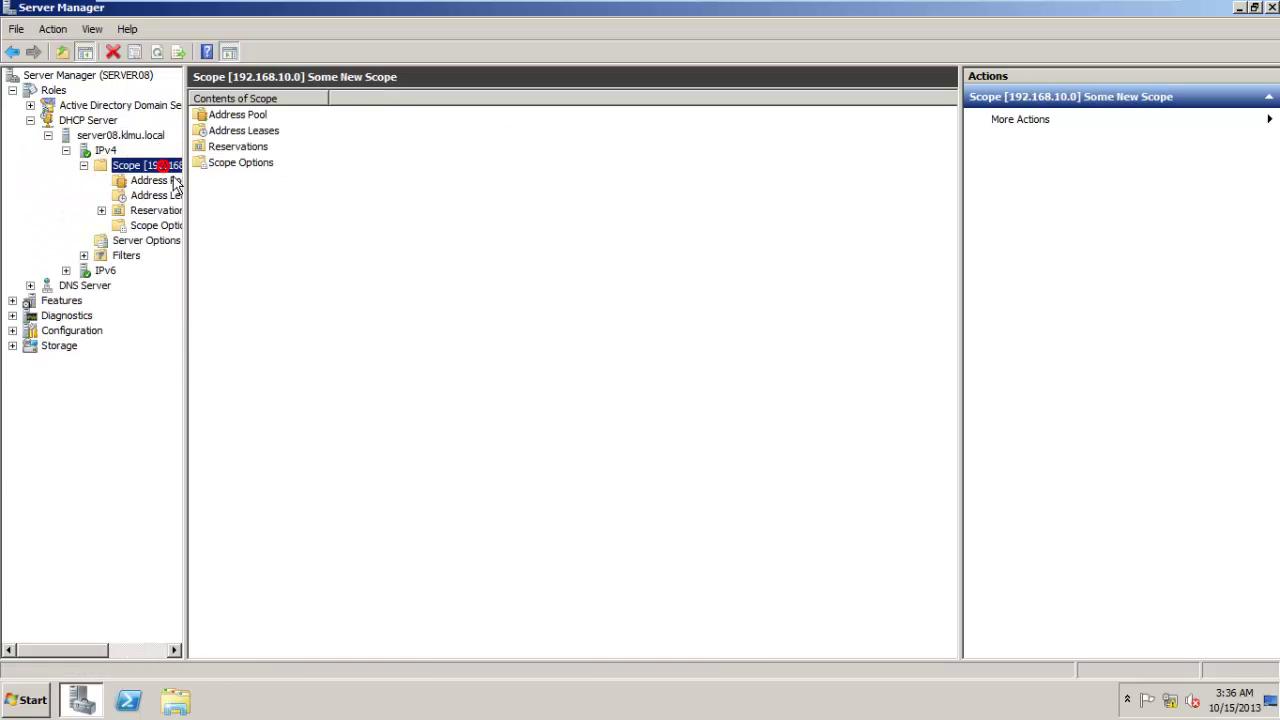
Review the scope's address pool, address leases, reservations and scope options
click(165, 180)
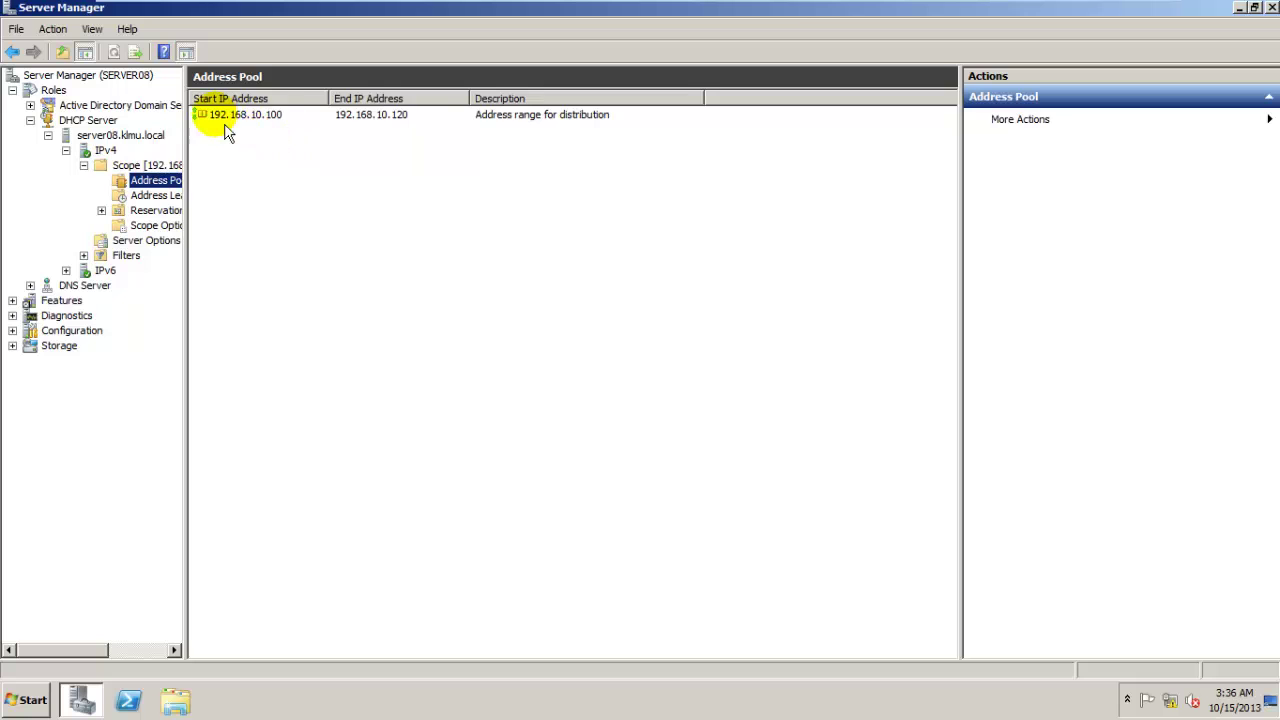
click(160, 197)
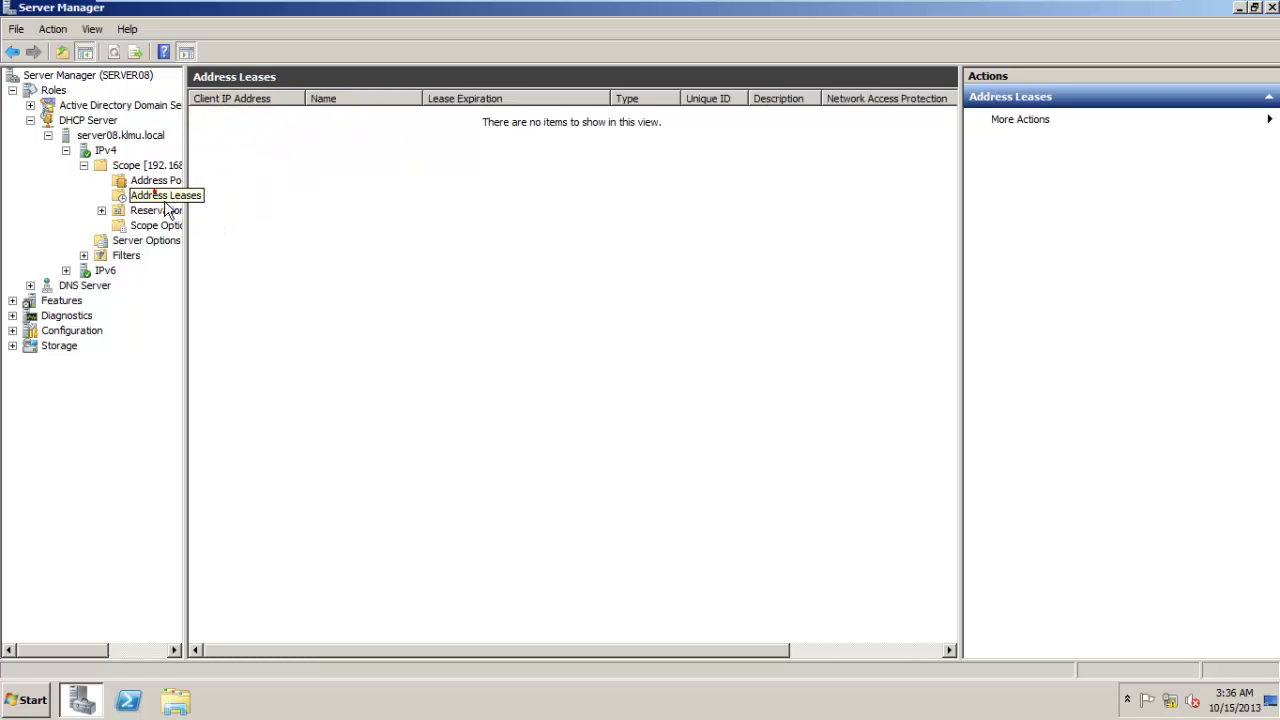
click(160, 226)
click(155, 212)
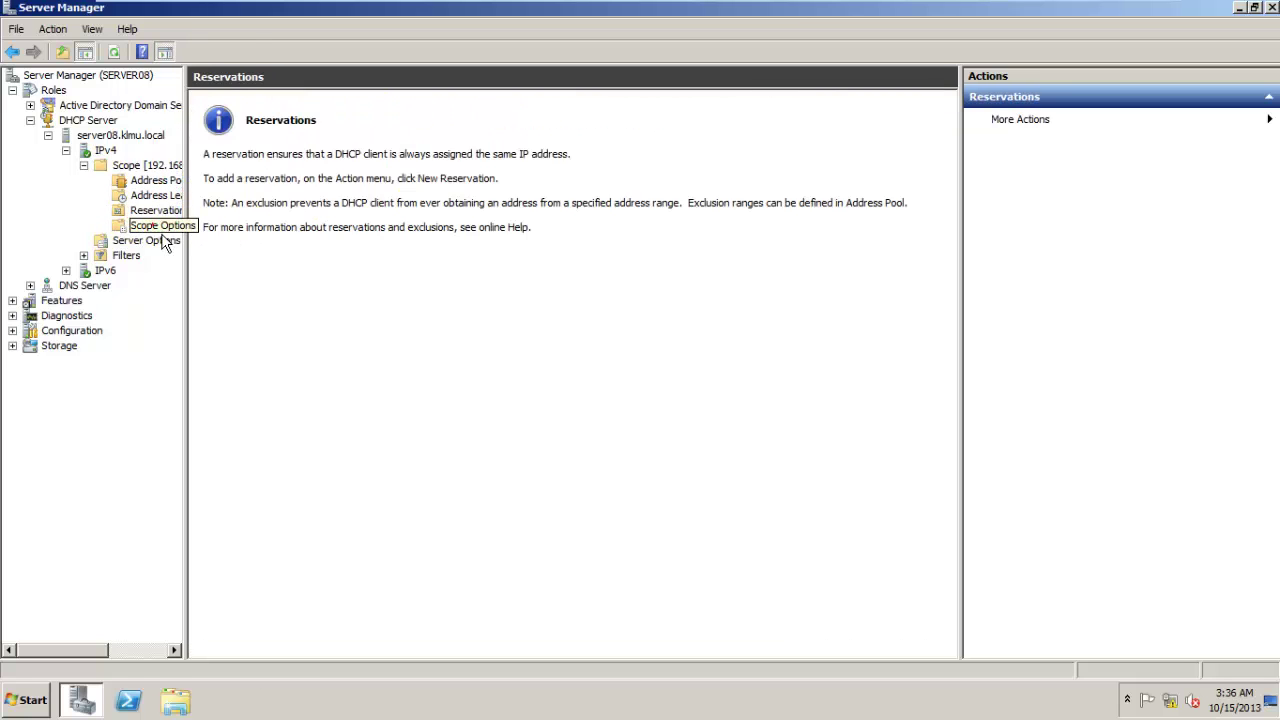
click(161, 228)
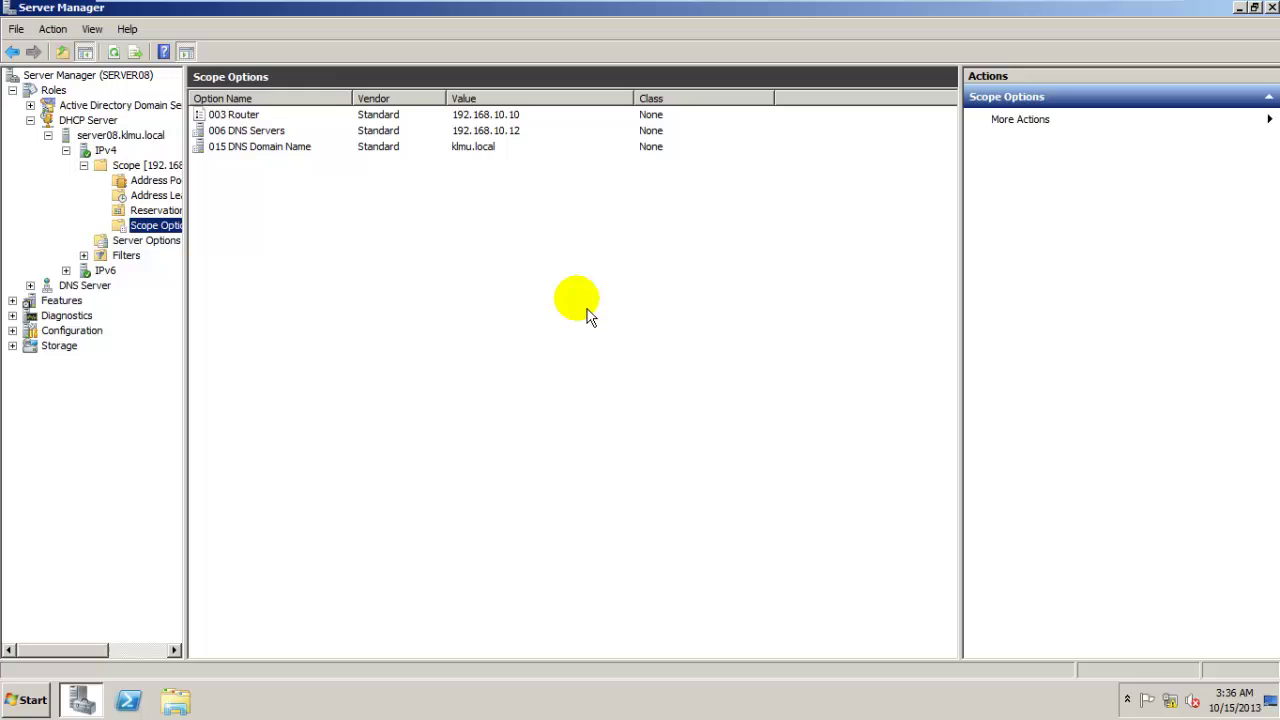
Close Server Manager and restart the server as a planned restart with the comment "going to restart"
double_click(379, 10)
click(854, 122)
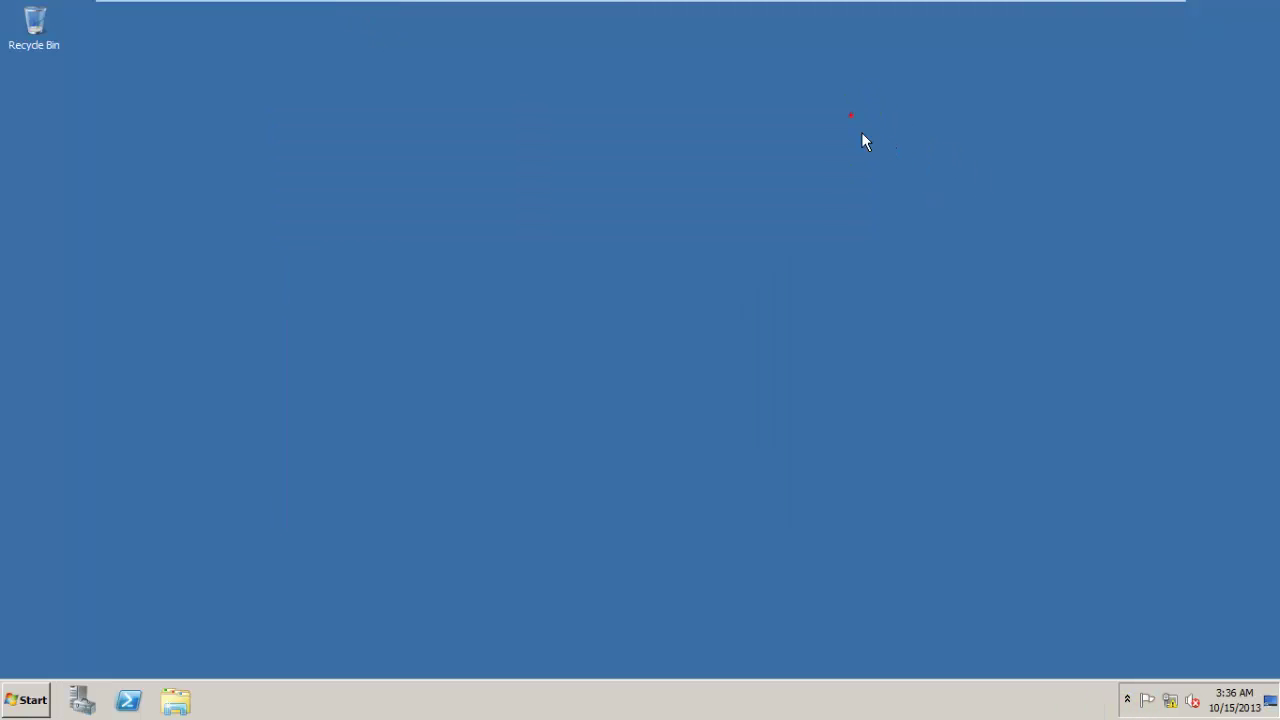
click(25, 700)
click(298, 658)
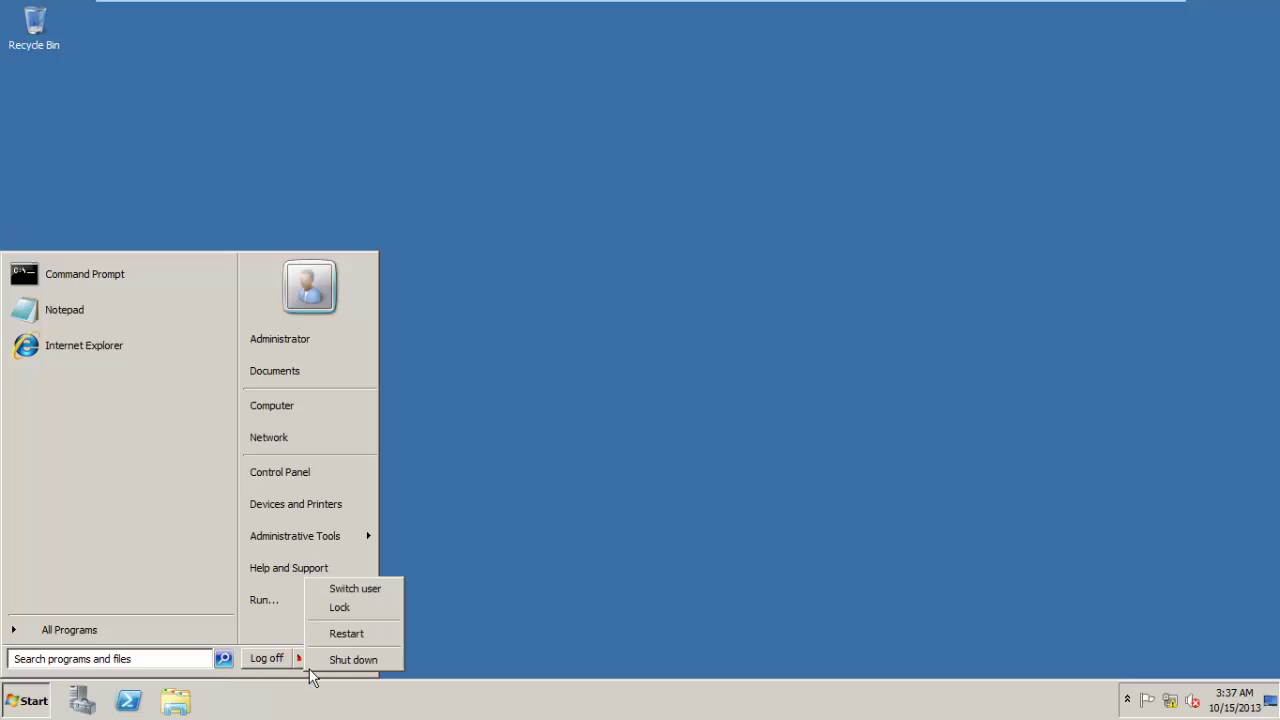
click(398, 640)
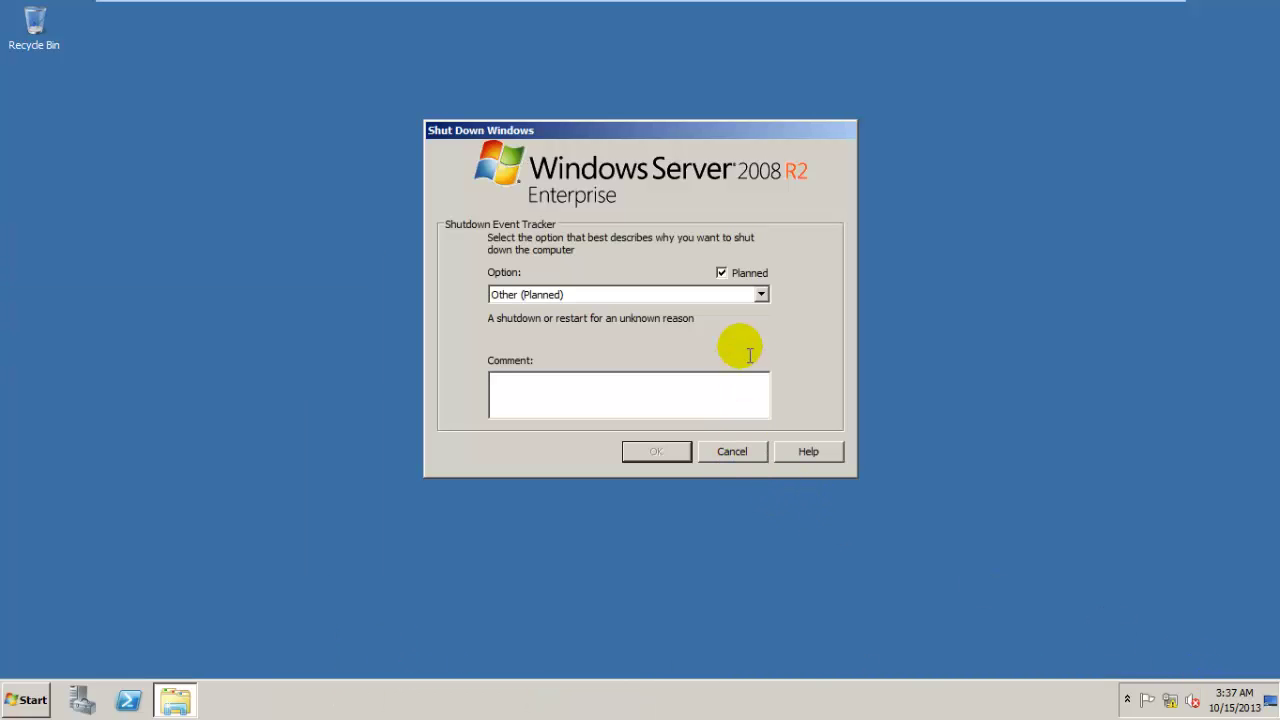
click(710, 405)
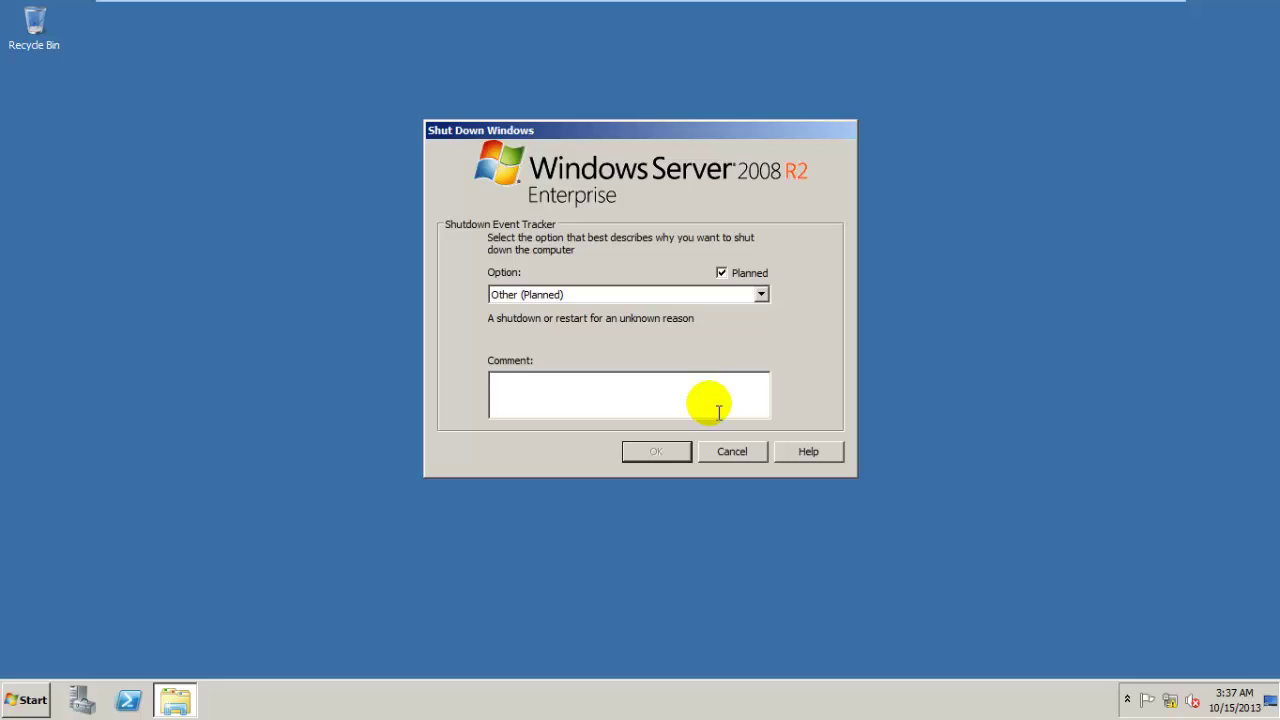
text(going to restart)
click(657, 455)
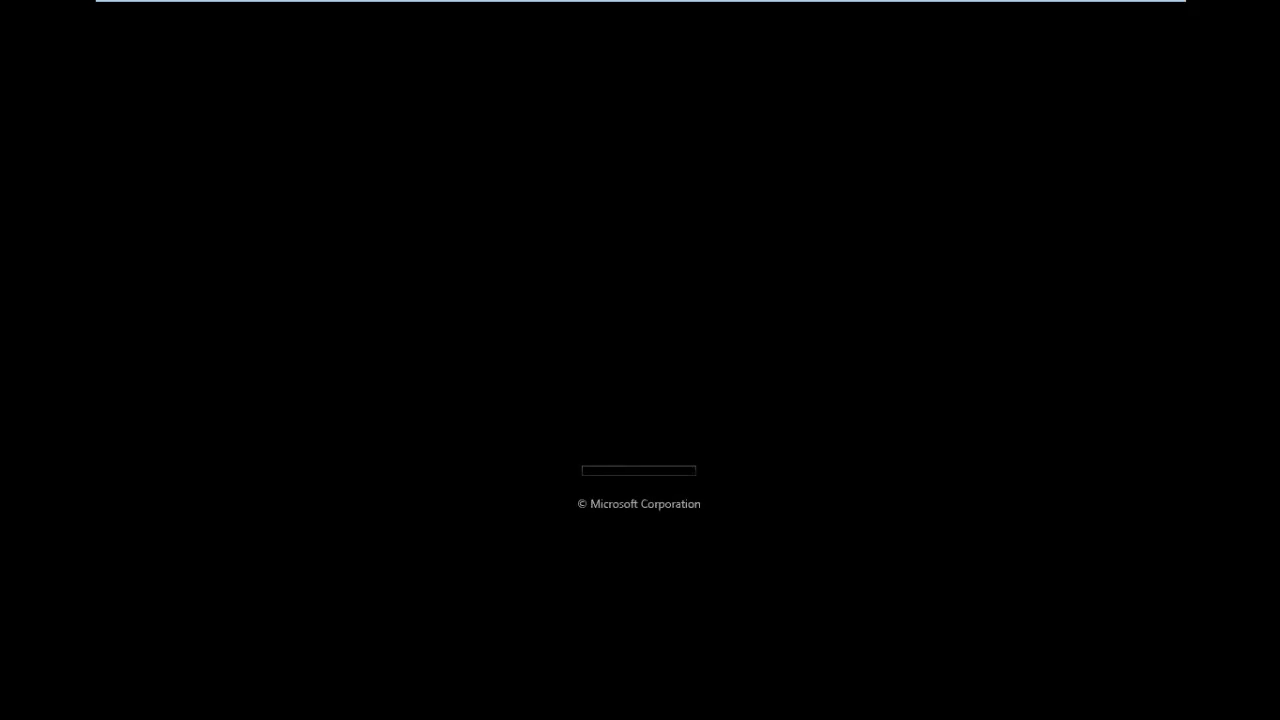
Leave full screen, open the Windows 7 x64 Pro machine in VMware Workstation, and return to the Windows Server 2008 R2 x64 machine in full screen
mouse_move(514, 4)
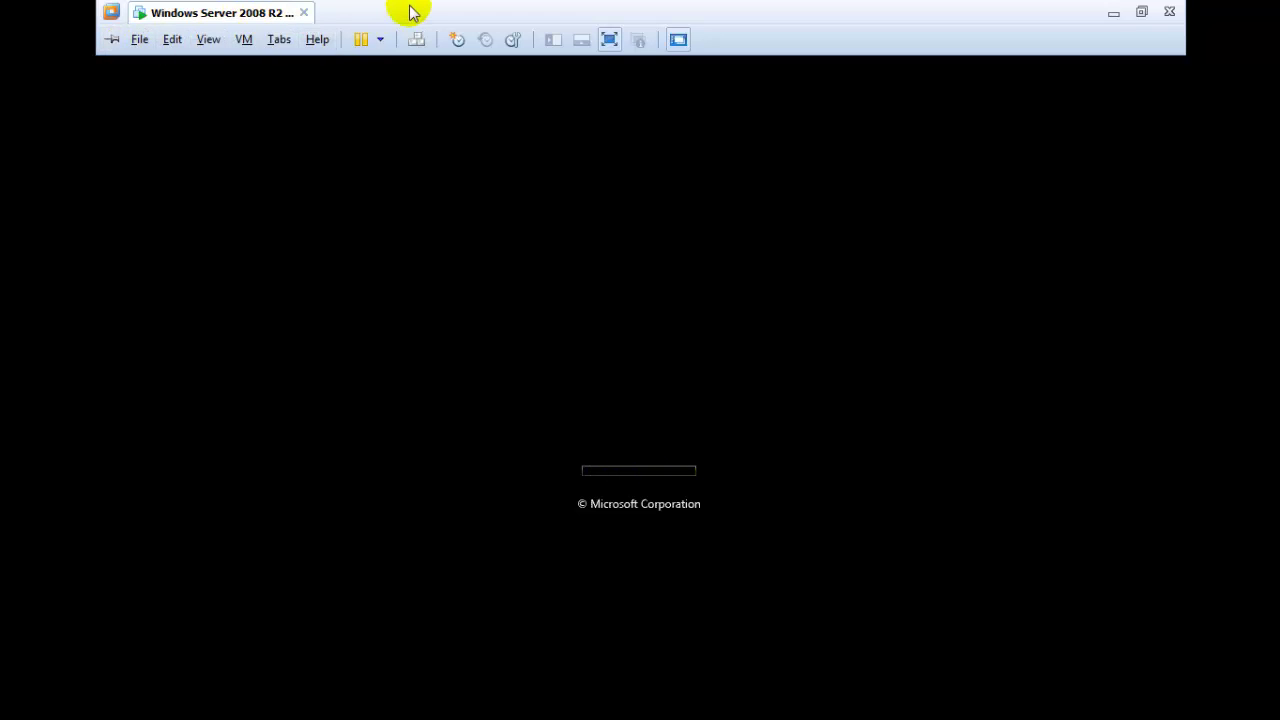
key(ctrl+alt+Return)
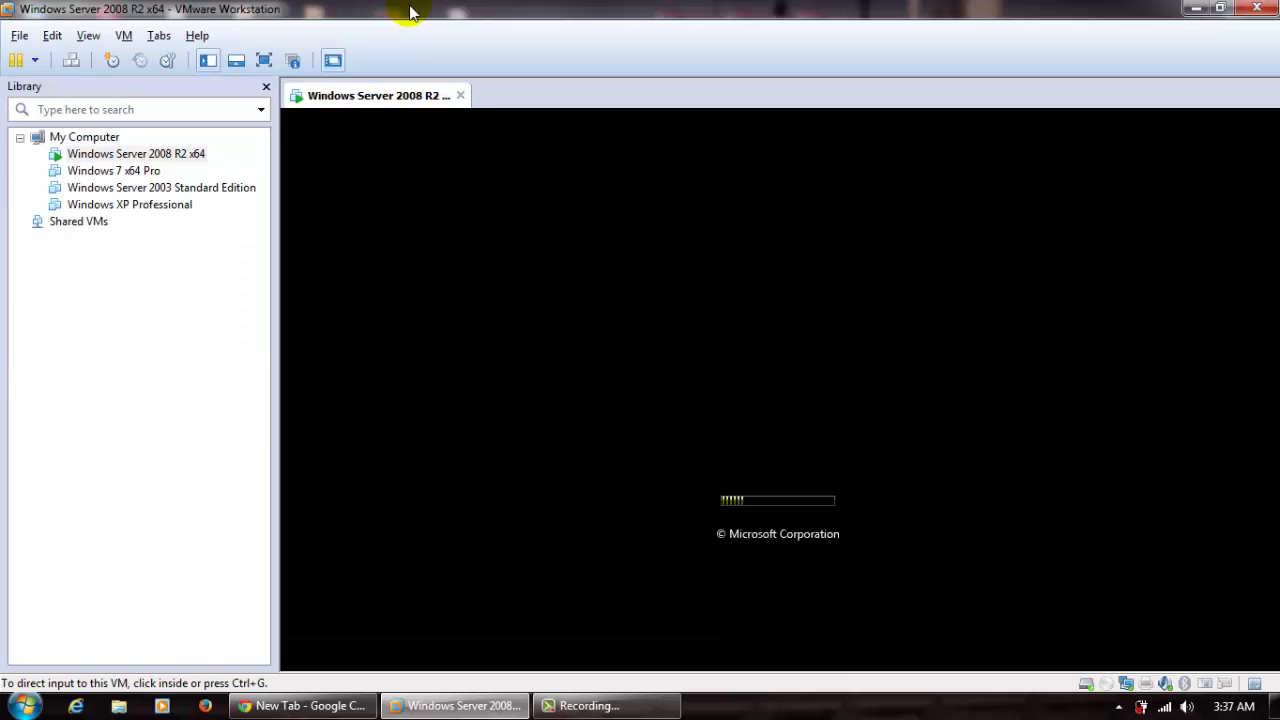
click(100, 171)
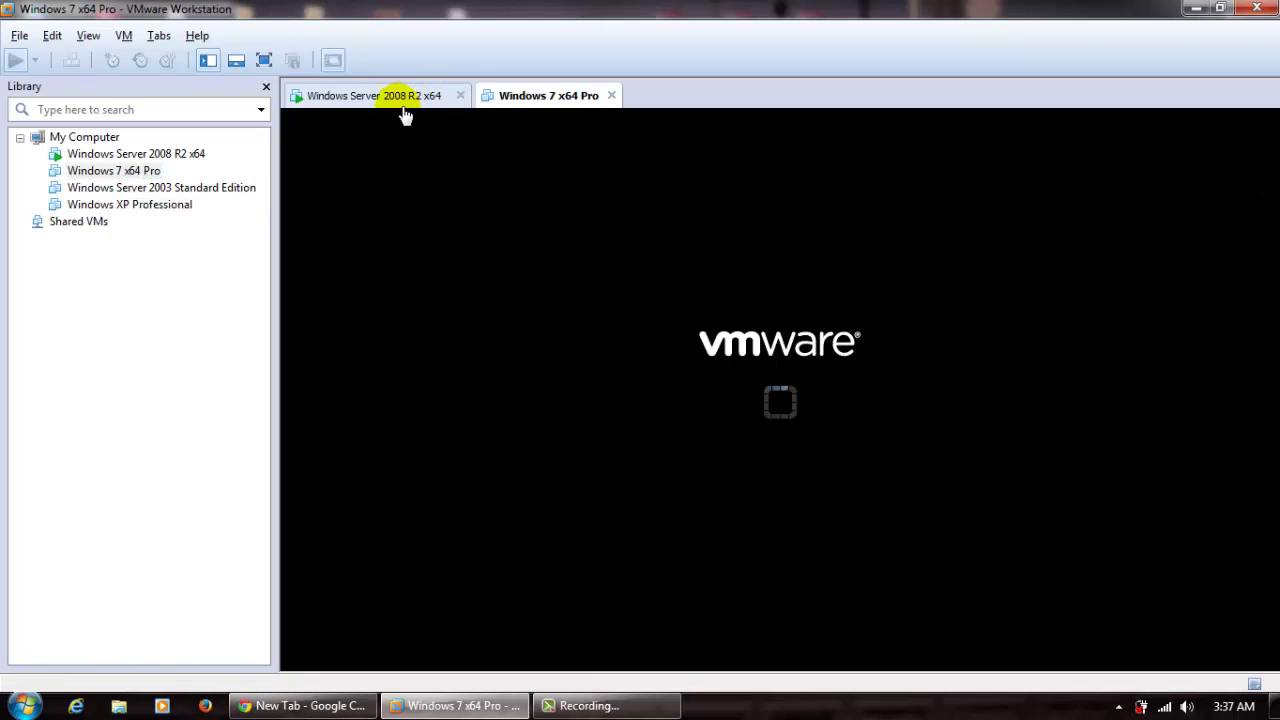
click(415, 94)
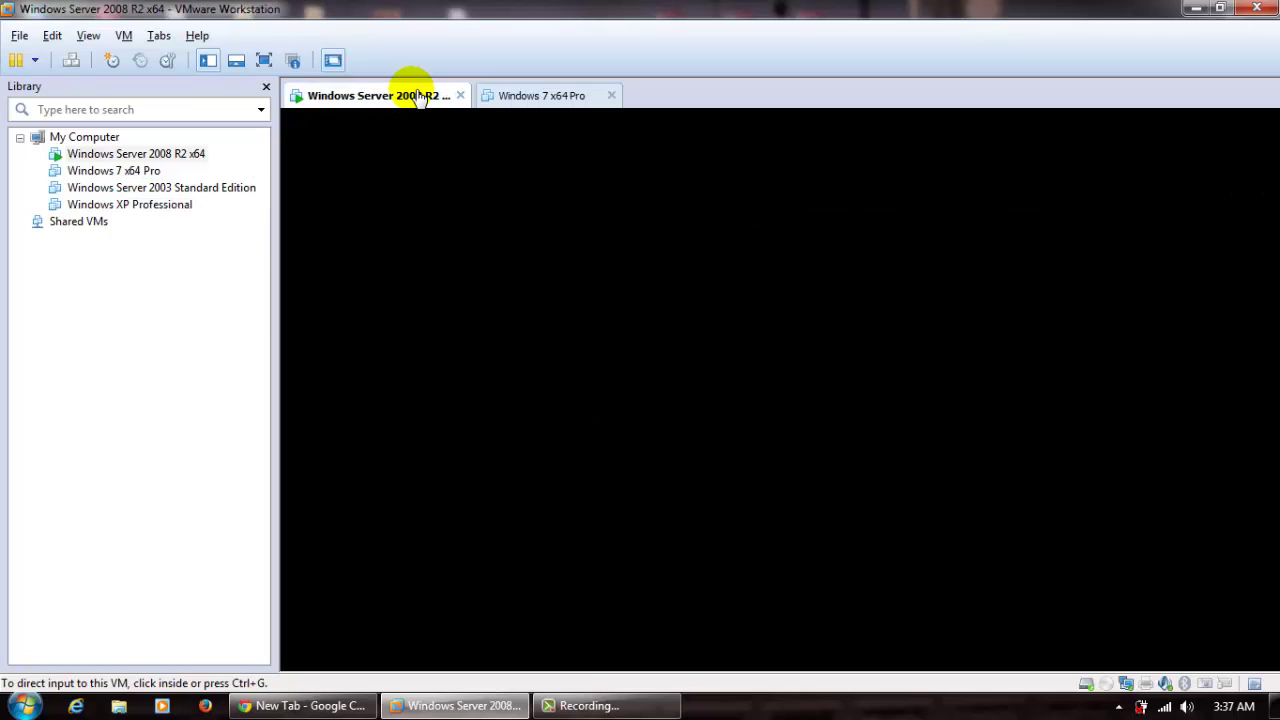
key(ctrl+alt+Return)
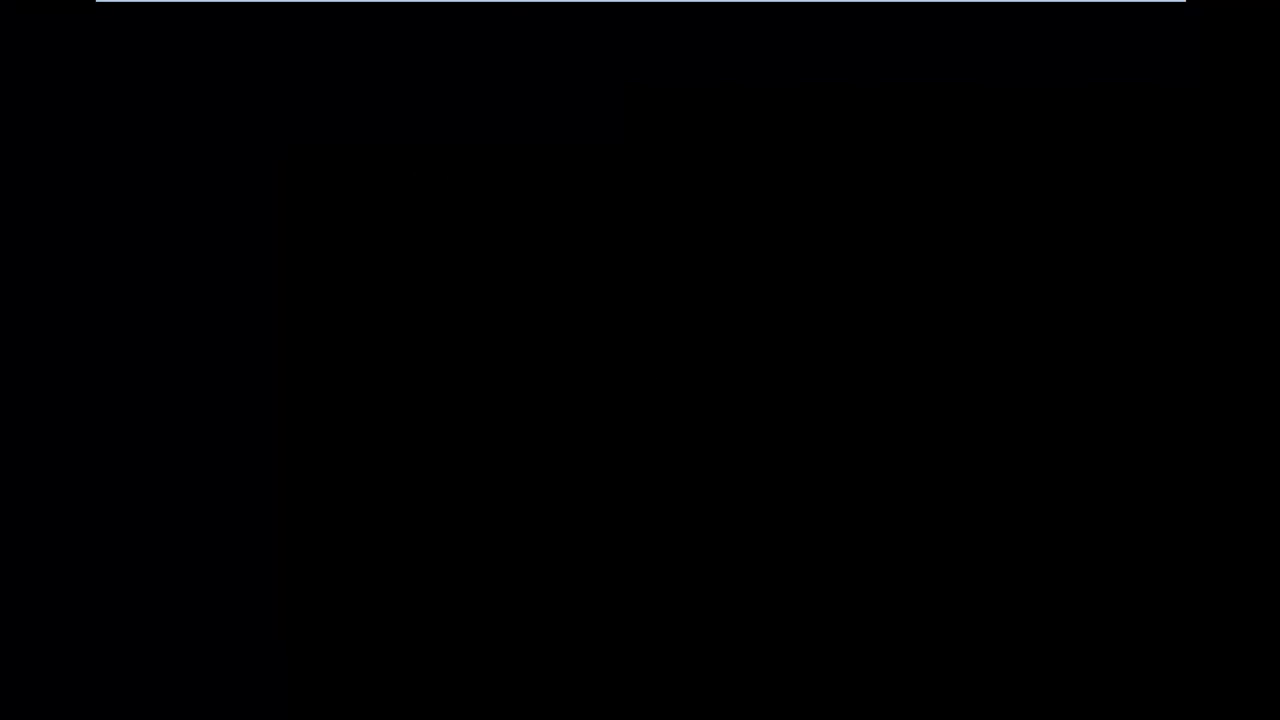
Check the startup progress of the Windows 7 x64 Pro and Windows Server 2008 R2 x64 machines by alternating between them
mouse_move(500, 5)
click(389, 18)
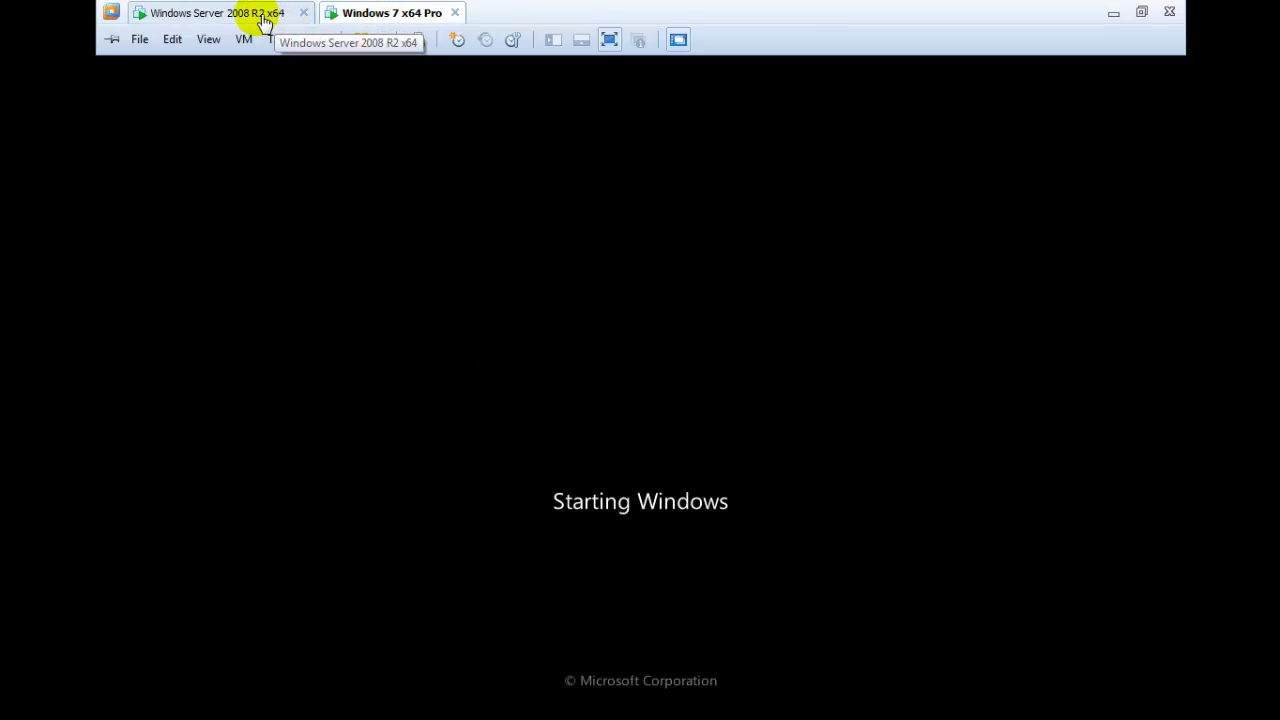
click(265, 20)
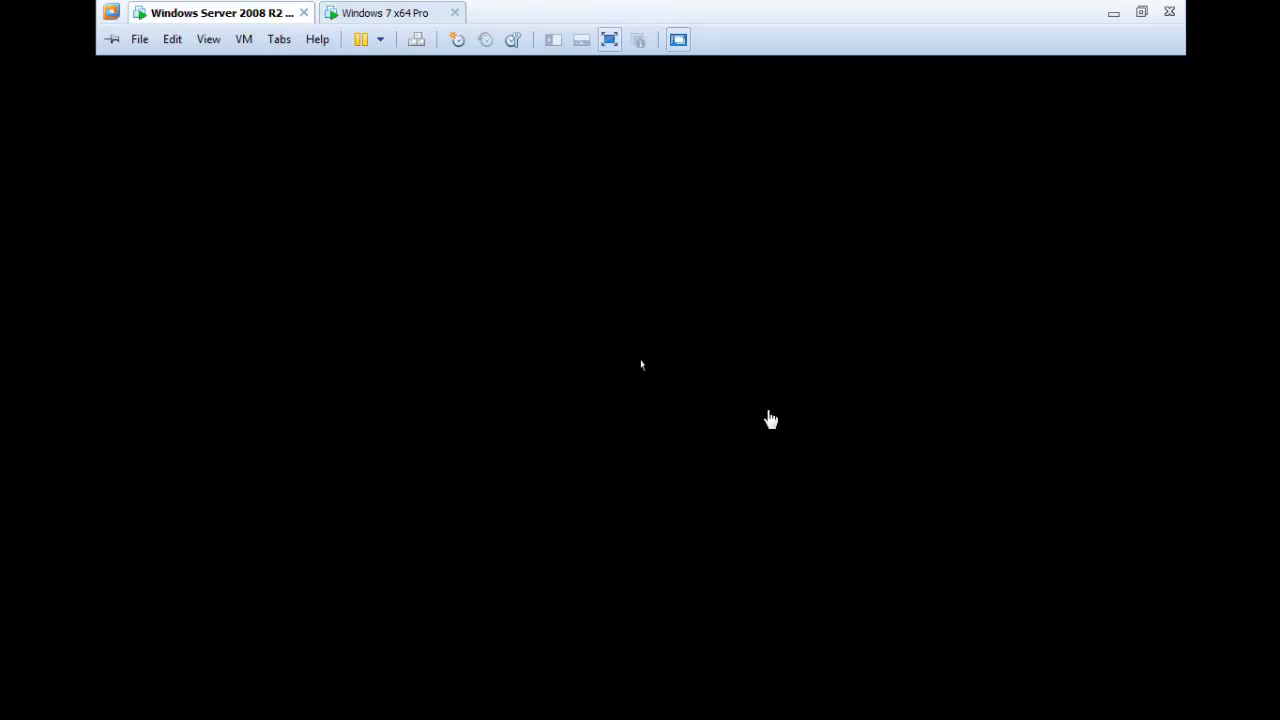
click(688, 380)
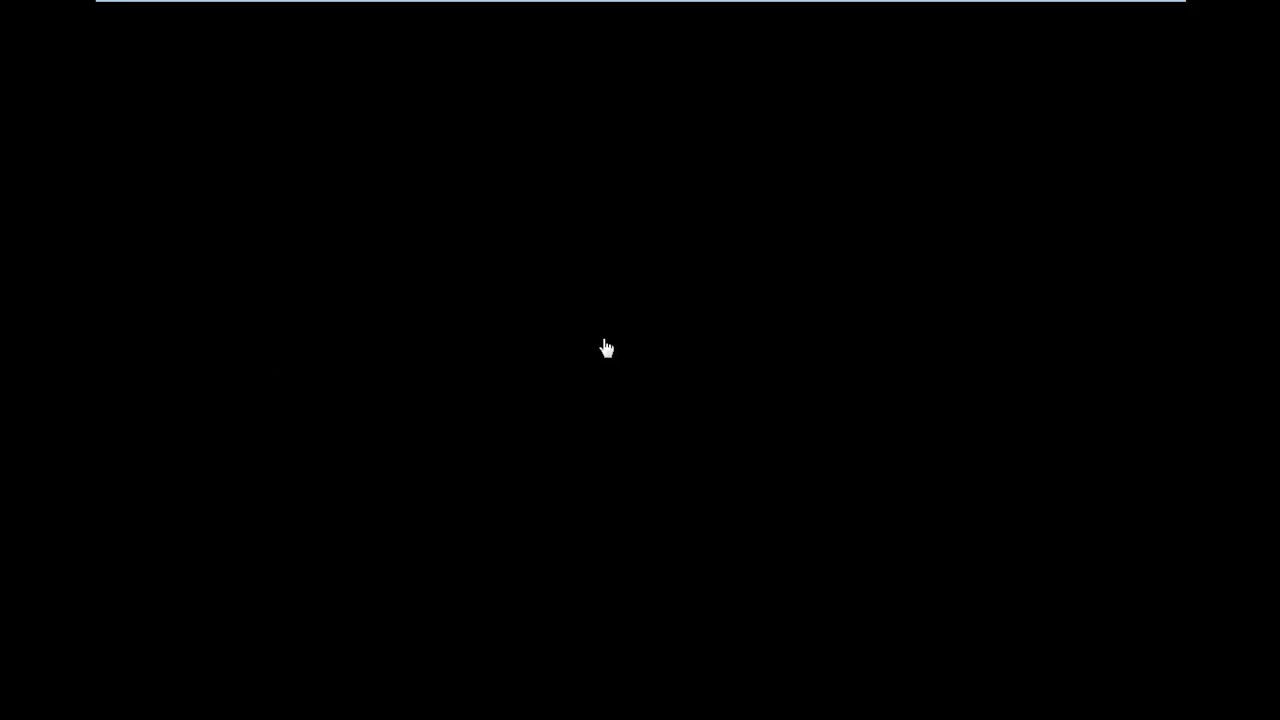
key(ctrl+alt+Return)
key(ctrl+alt+Return)
mouse_move(469, 2)
click(397, 17)
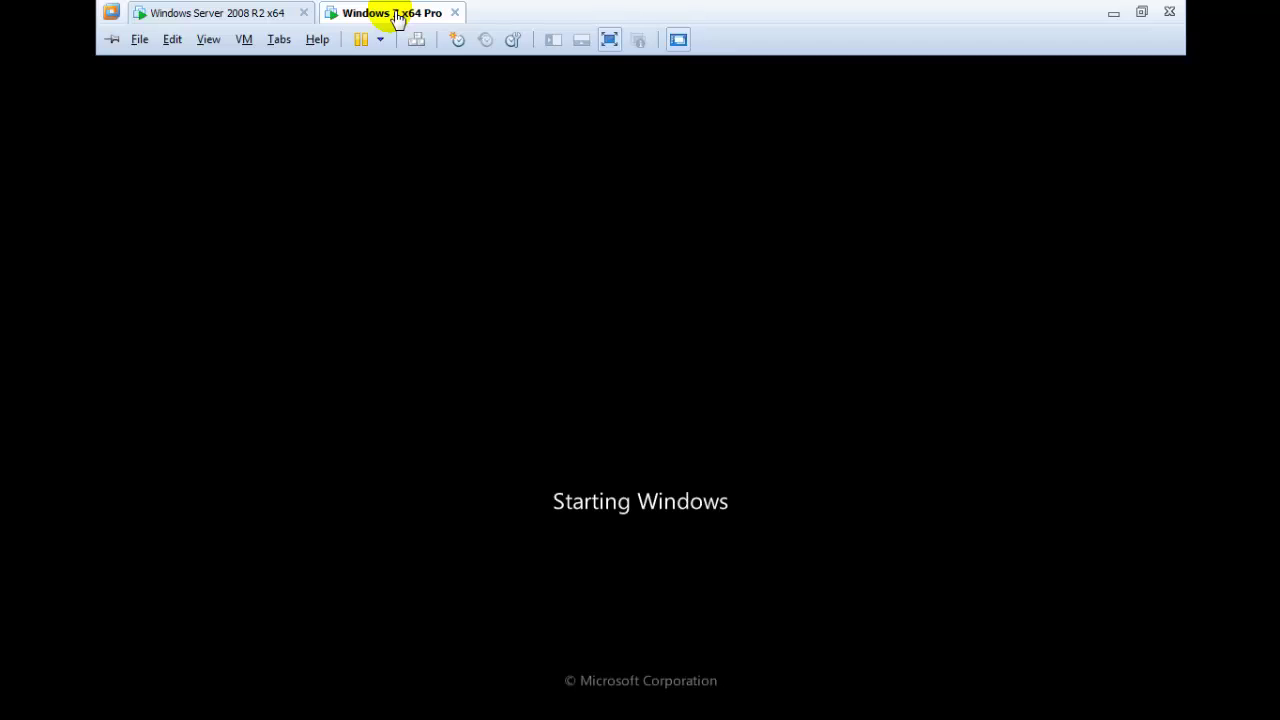
click(263, 20)
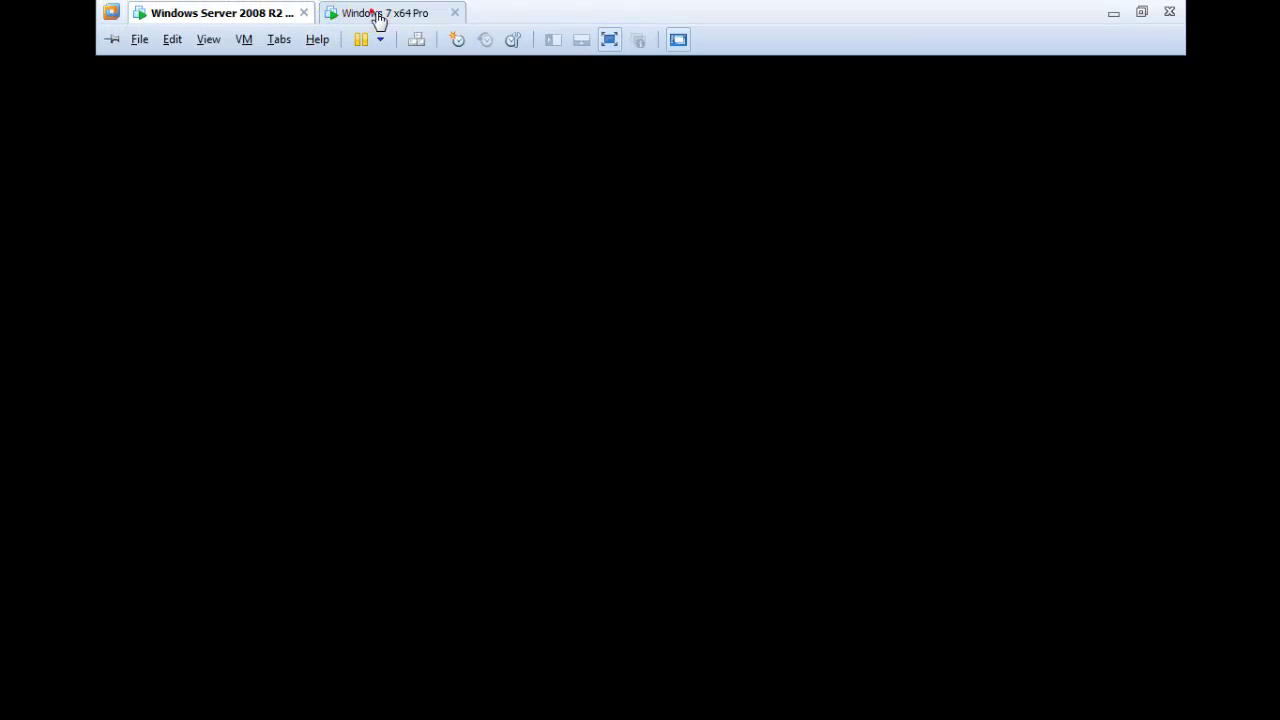
click(378, 16)
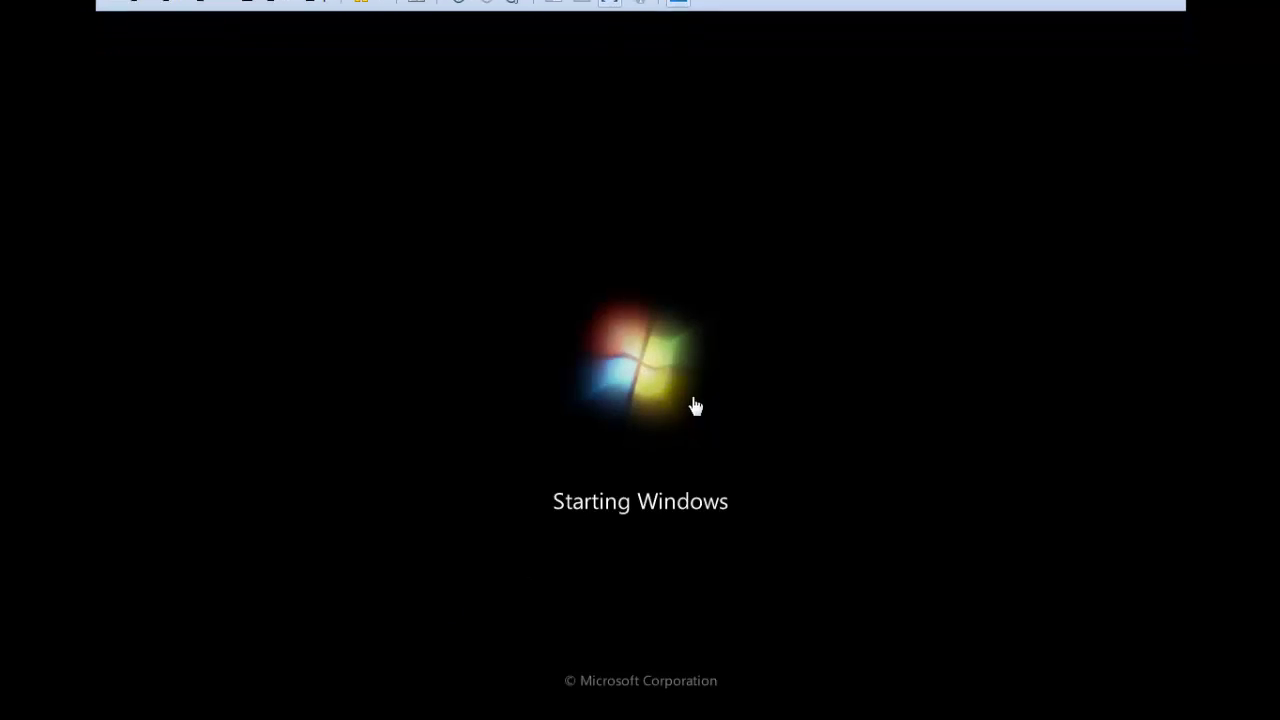
mouse_move(351, 8)
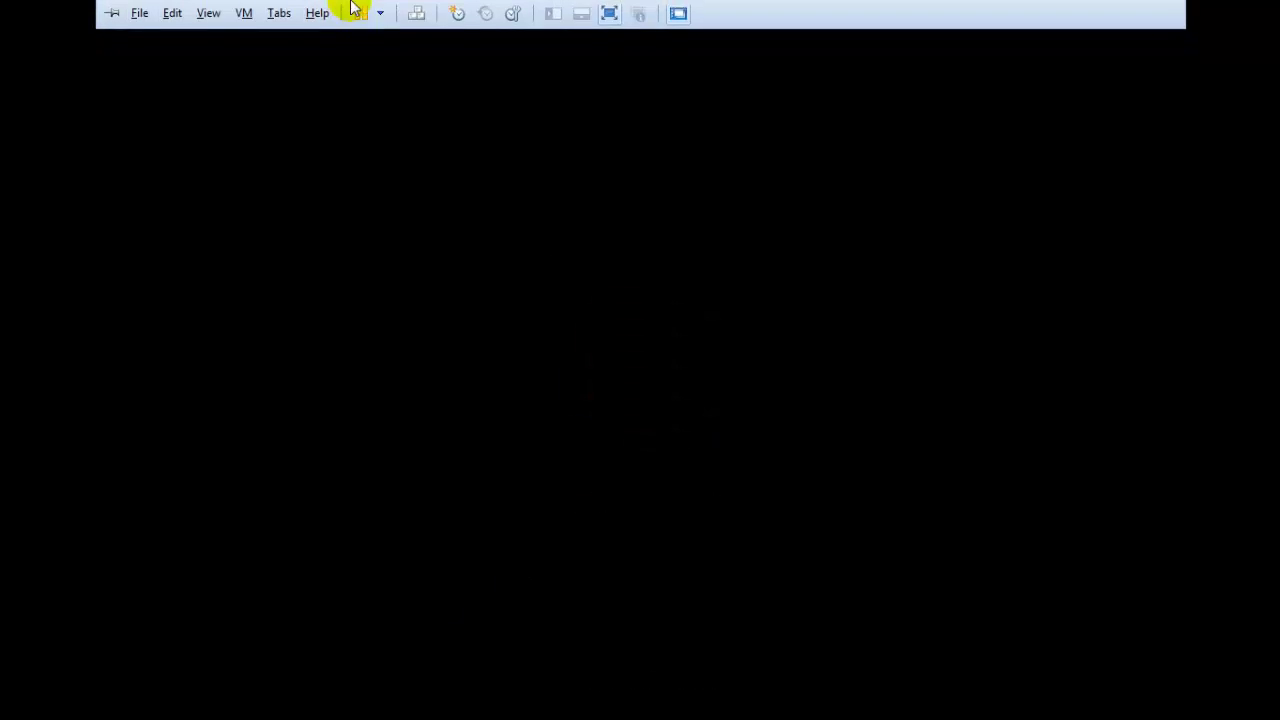
click(246, 20)
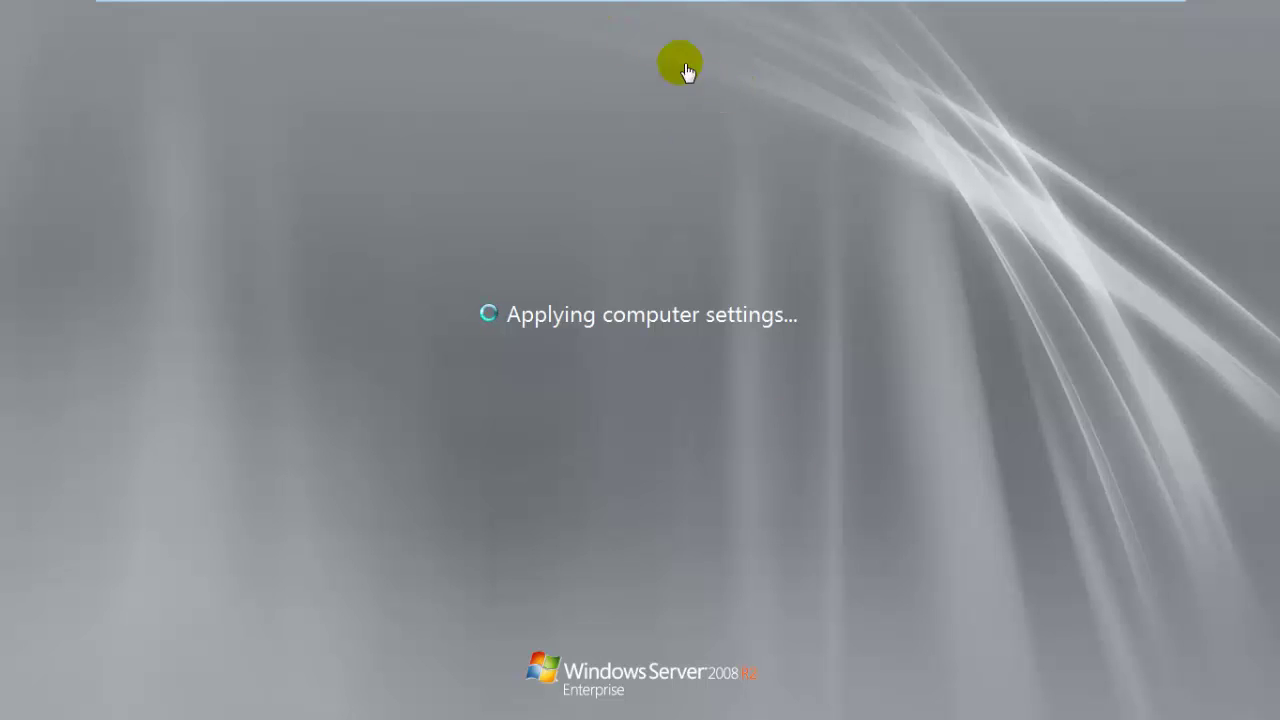
Switch to the Windows 7 x64 Pro machine and set its desktop to small icons
mouse_move(443, 3)
click(362, 16)
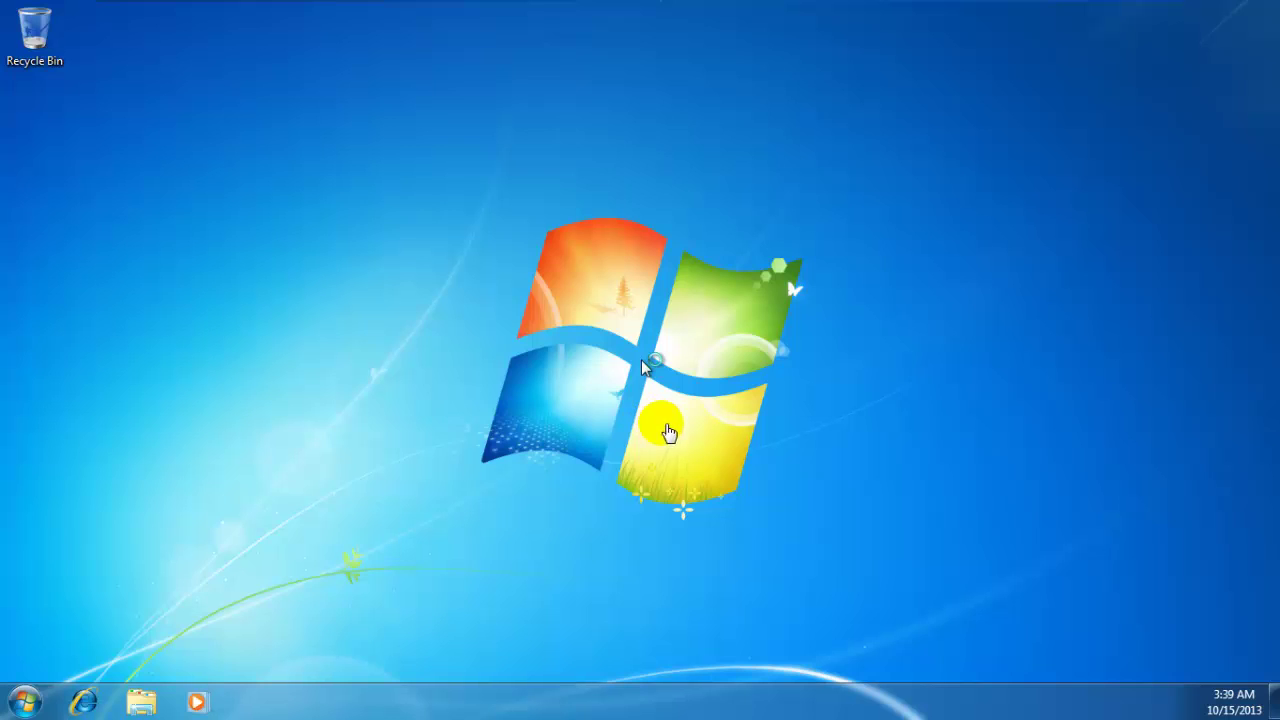
click(655, 374)
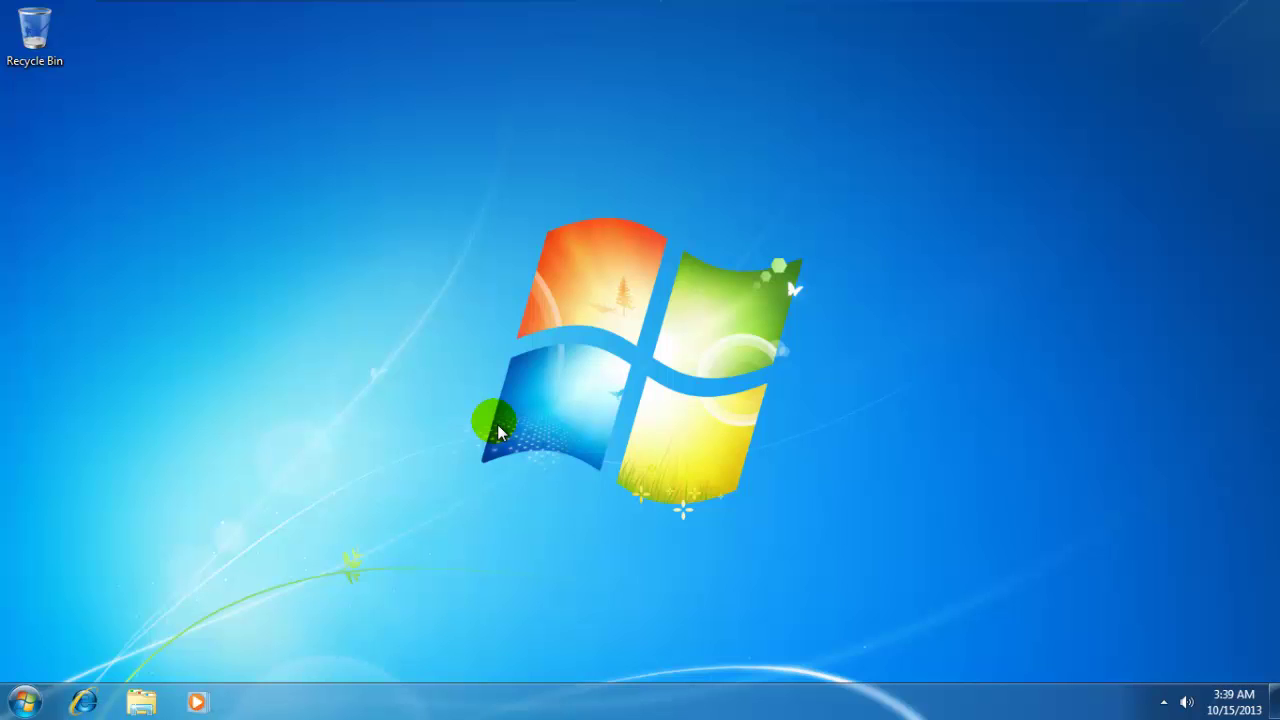
right_click(532, 187)
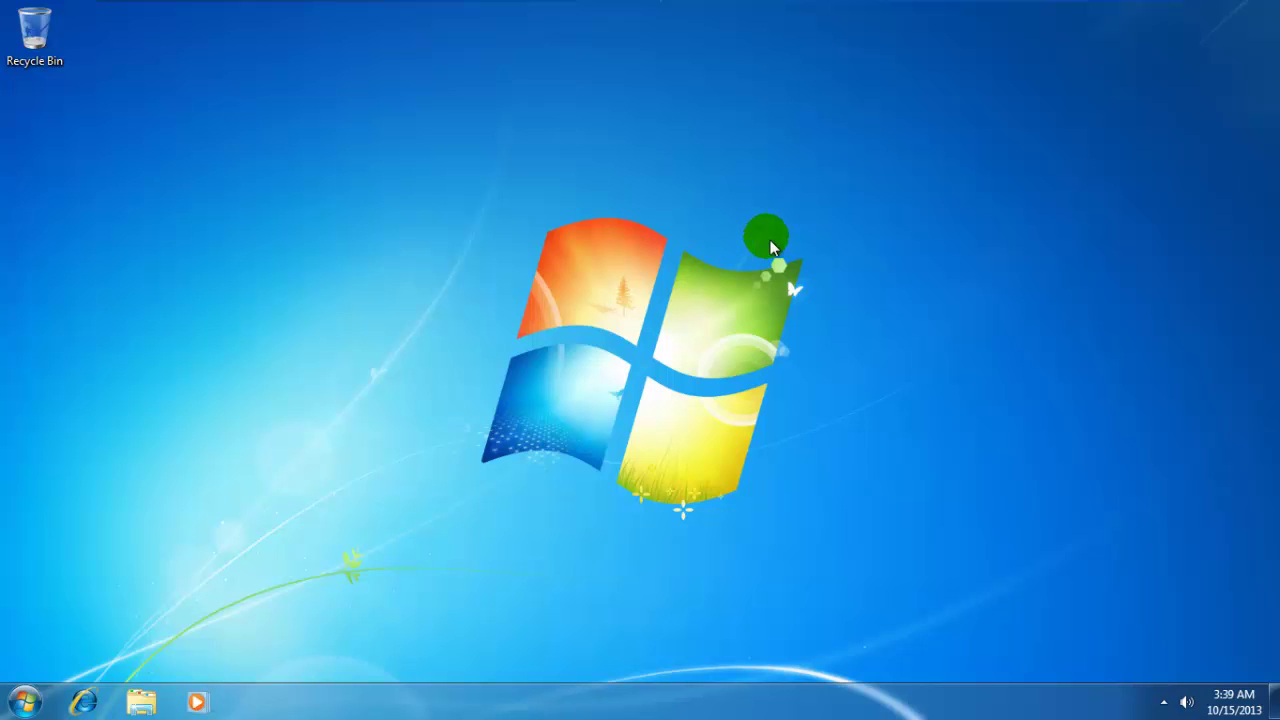
right_click(500, 297)
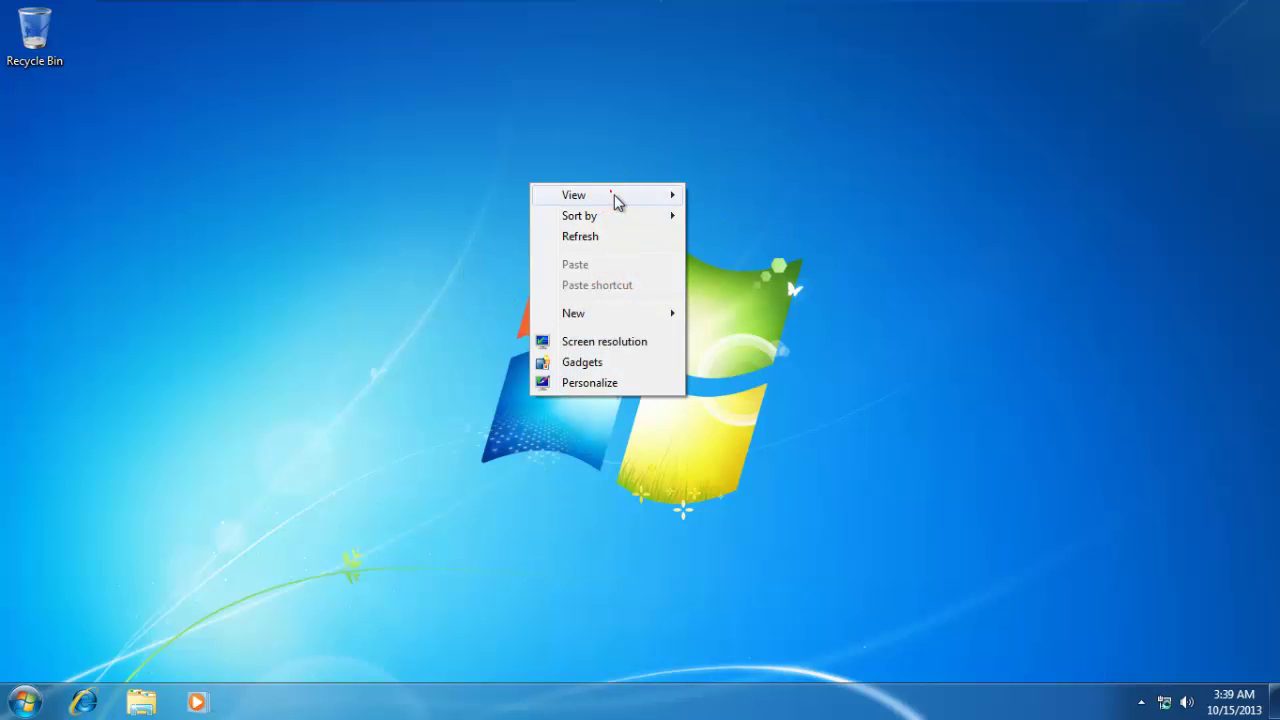
mouse_move(614, 197)
click(731, 240)
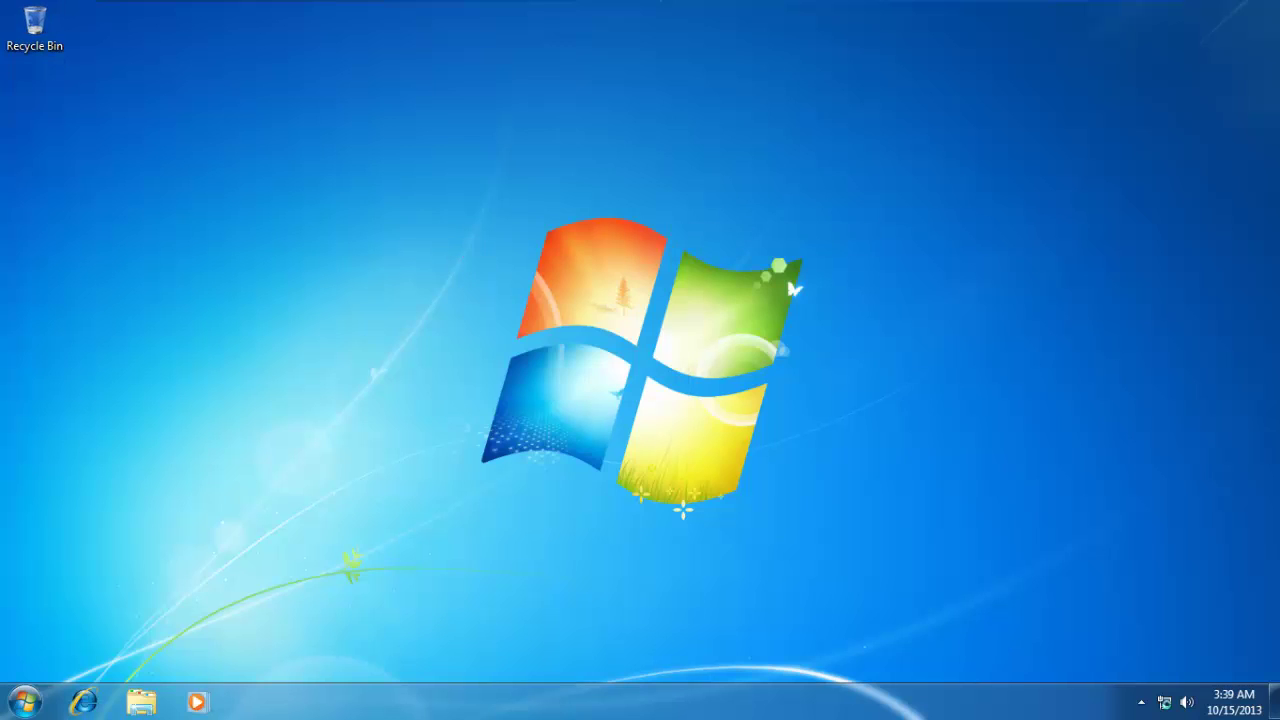
Check the hidden notification icons and the network connection status on the Windows 7 machine
click(1143, 706)
click(993, 603)
click(1164, 703)
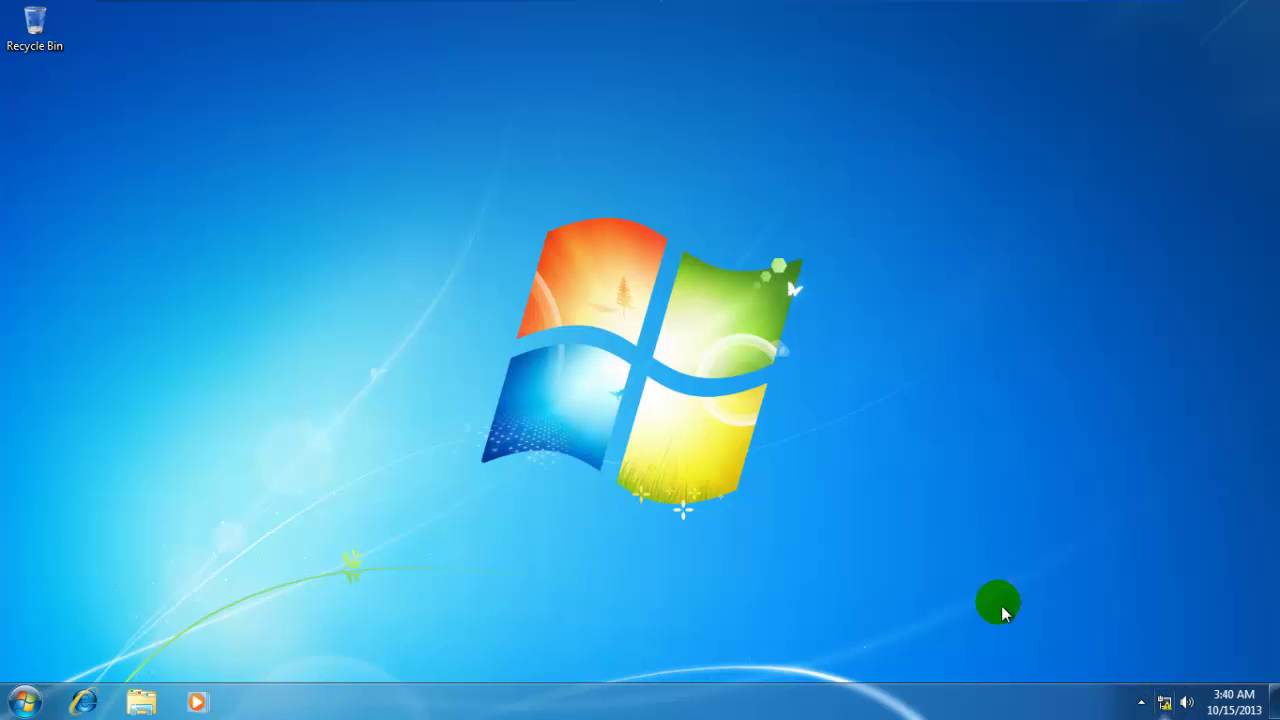
Switch to the Windows Server 2008 R2 x64 machine and log on to KLMU as Administrator with the account password
mouse_move(471, 8)
click(267, 13)
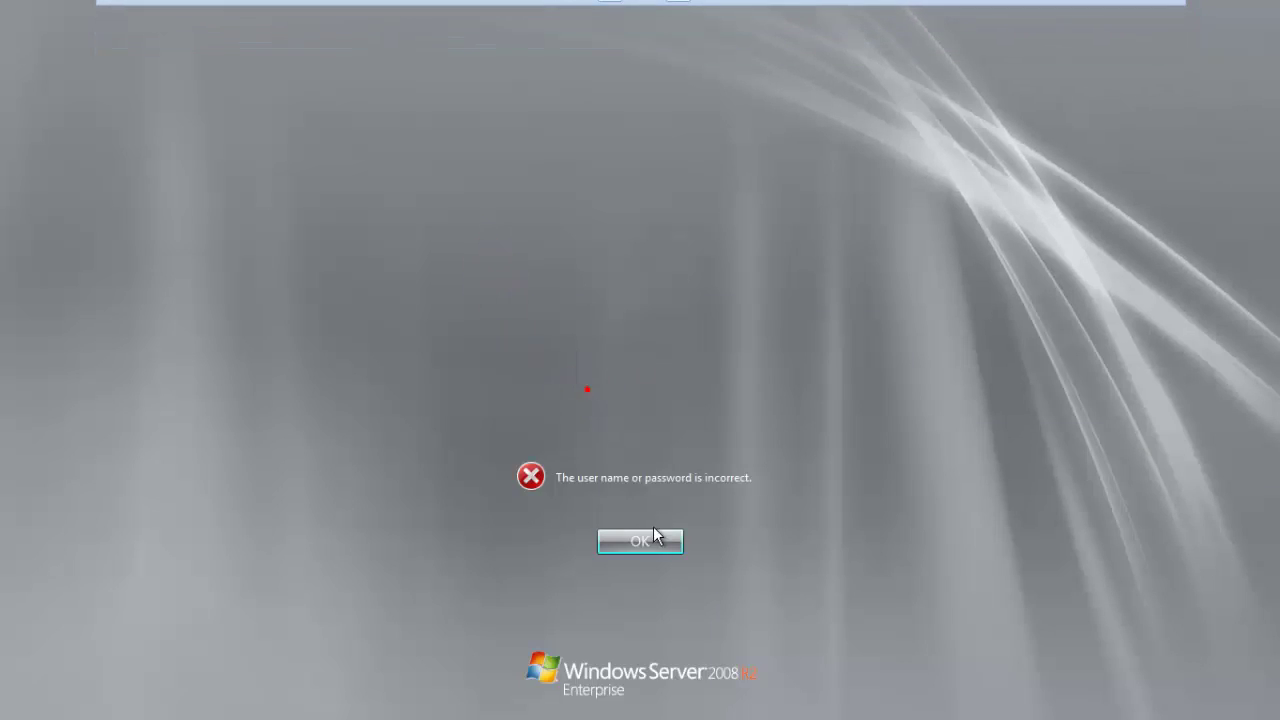
click(658, 545)
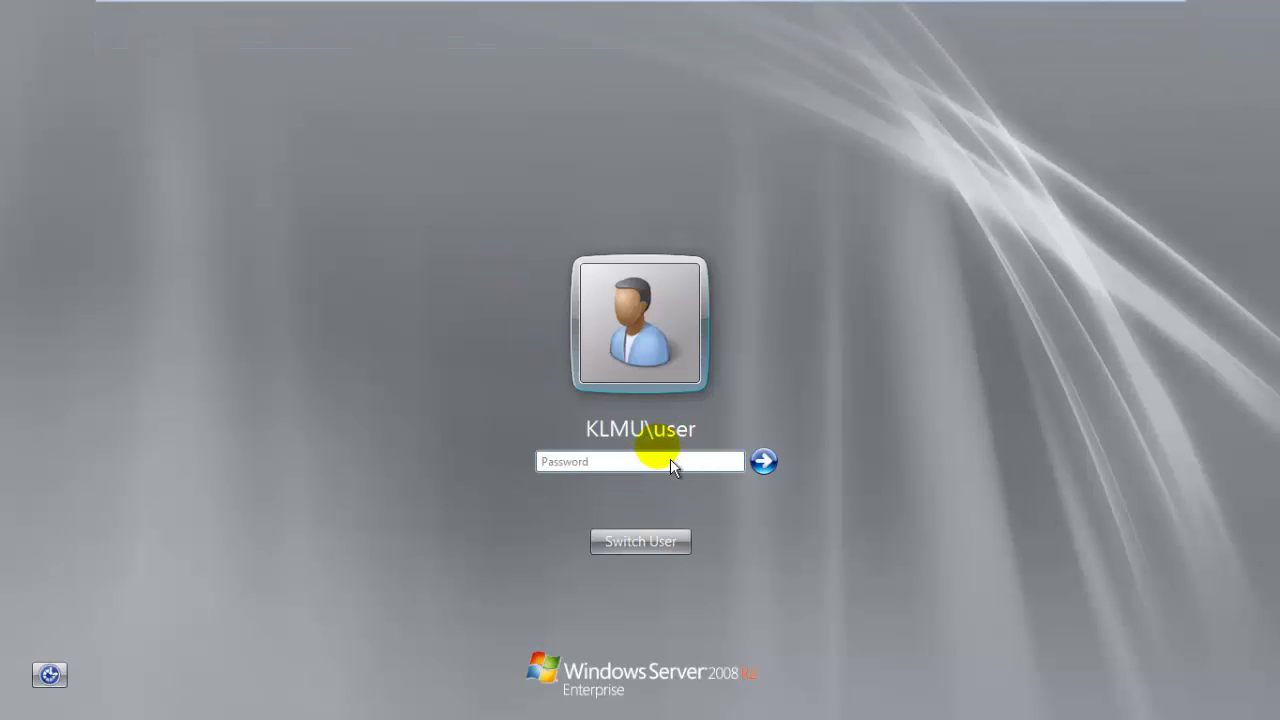
click(657, 545)
click(714, 428)
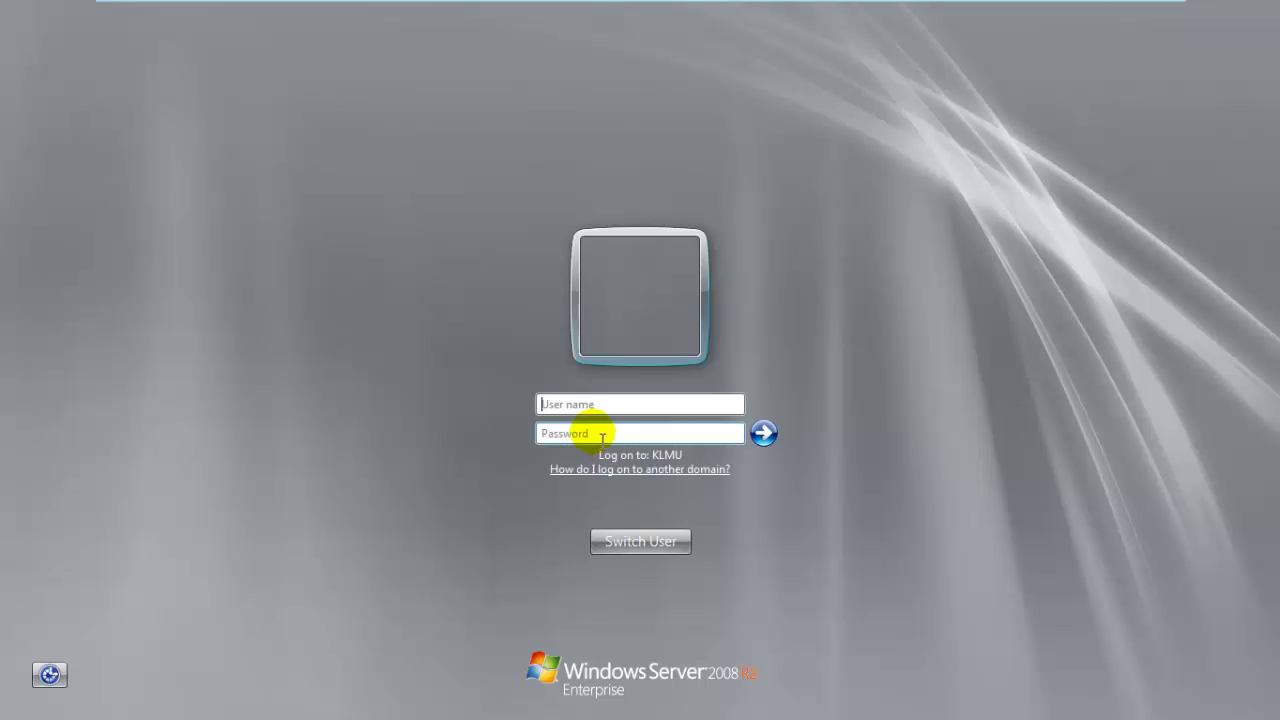
click(628, 408)
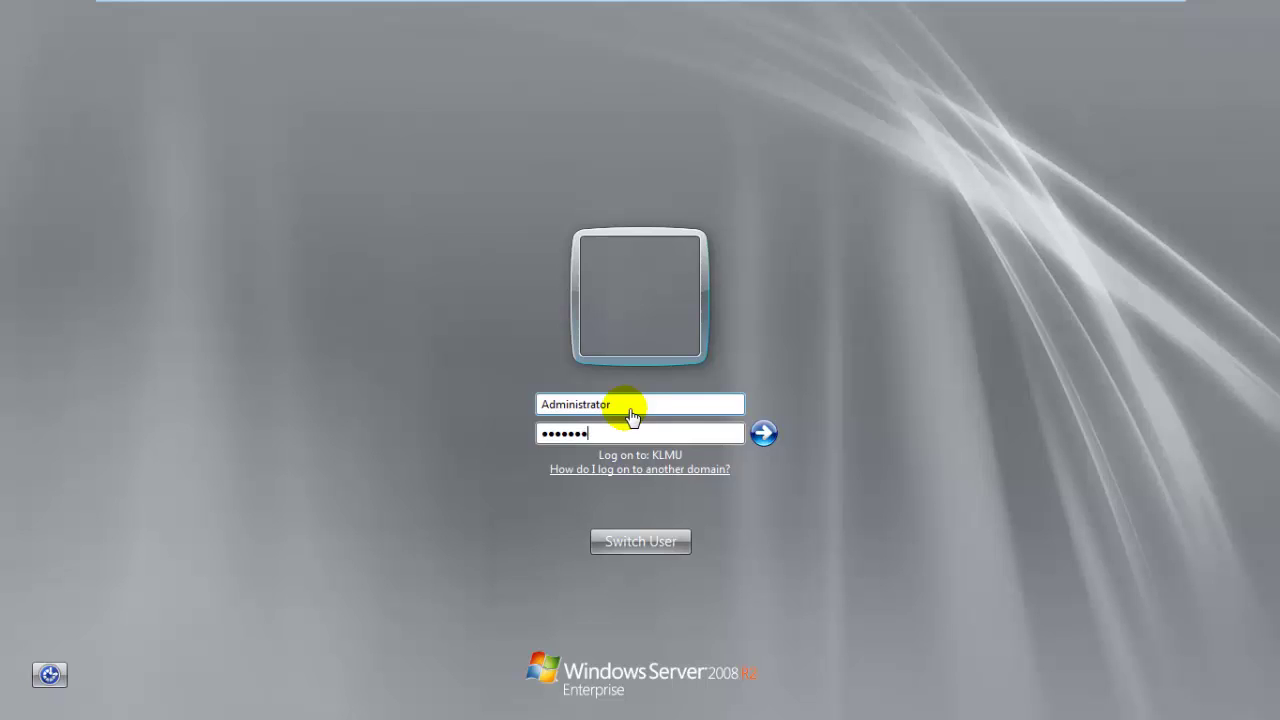
key(Return)
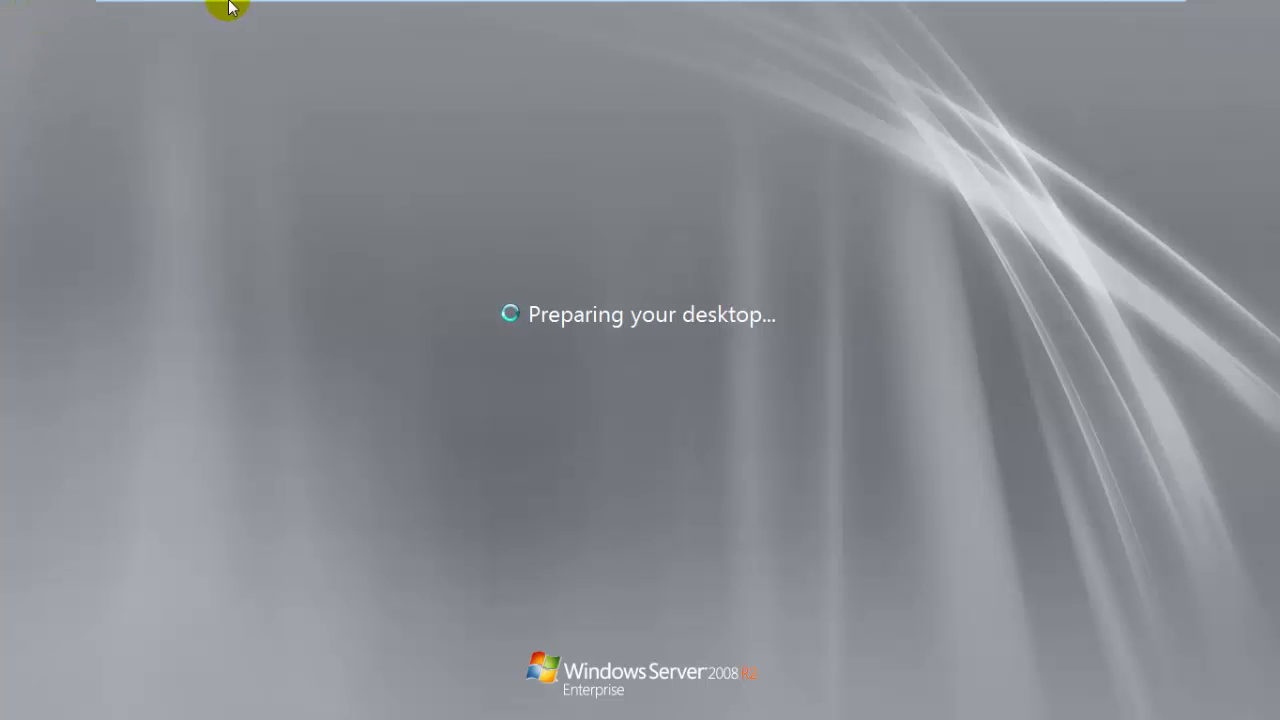
Switch to the Windows 7 machine, open a Command Prompt and run ipconfig to view its IP configuration
mouse_move(228, 5)
click(395, 12)
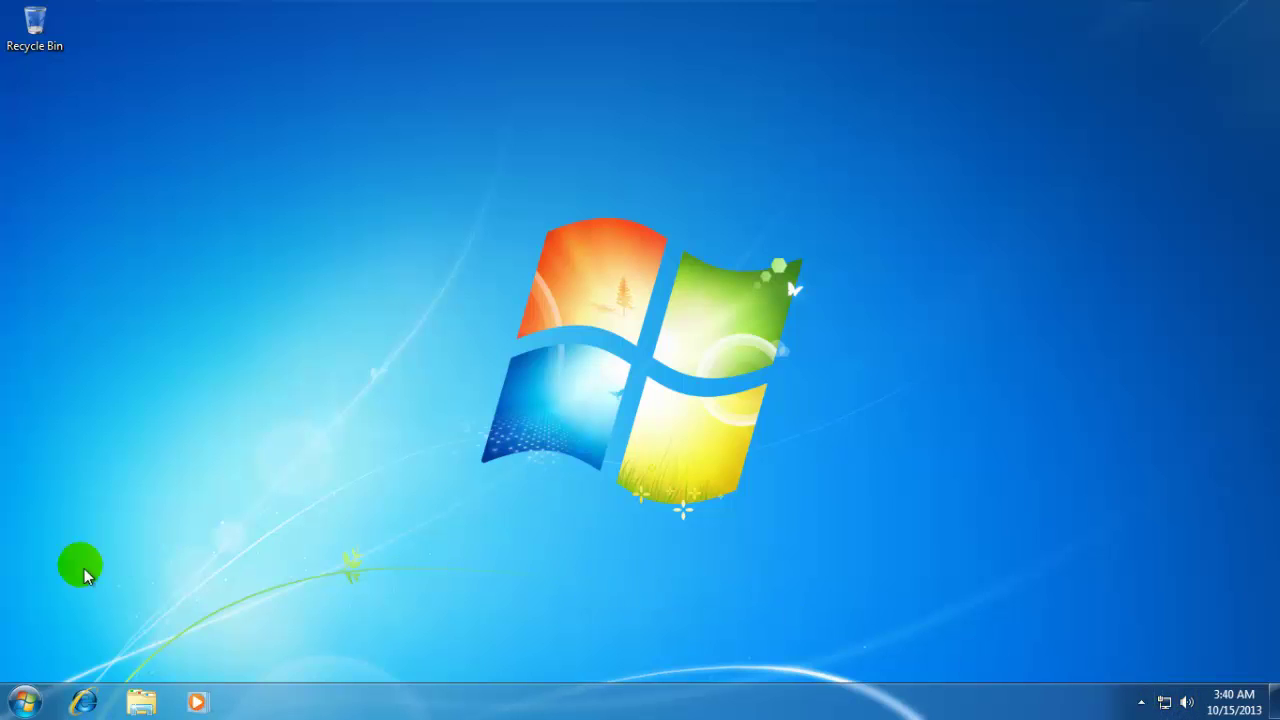
click(25, 700)
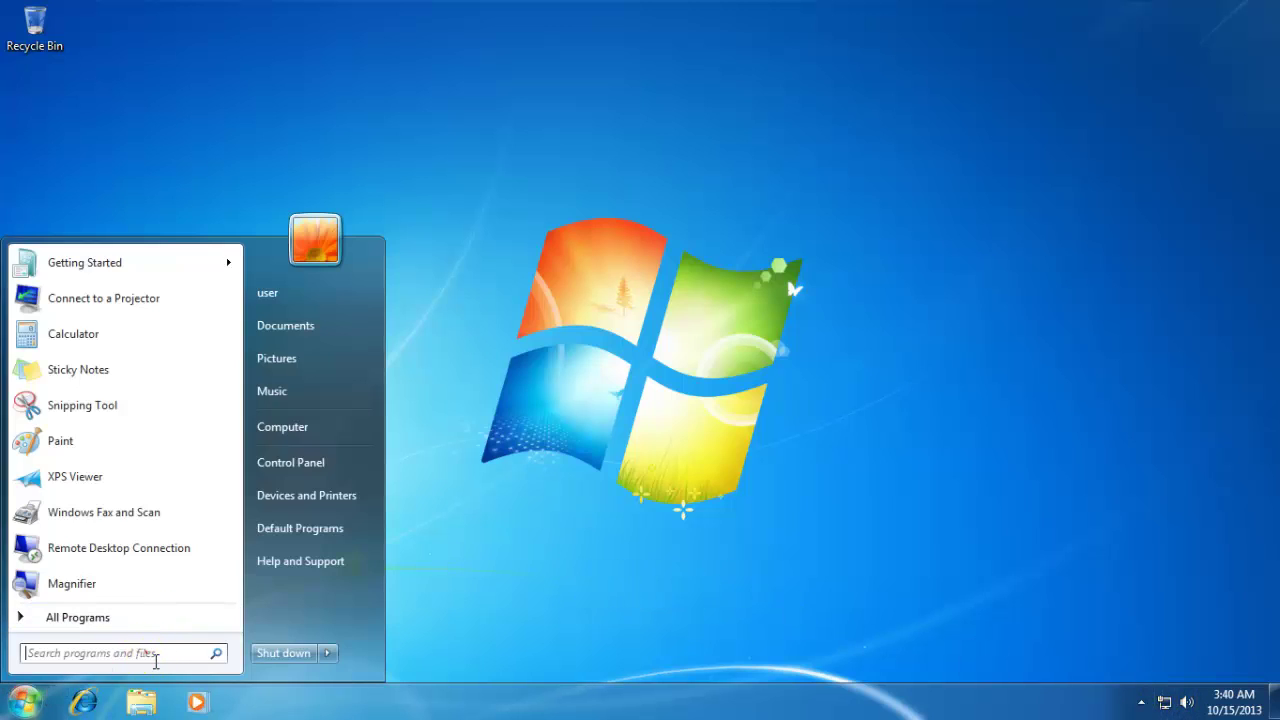
click(156, 655)
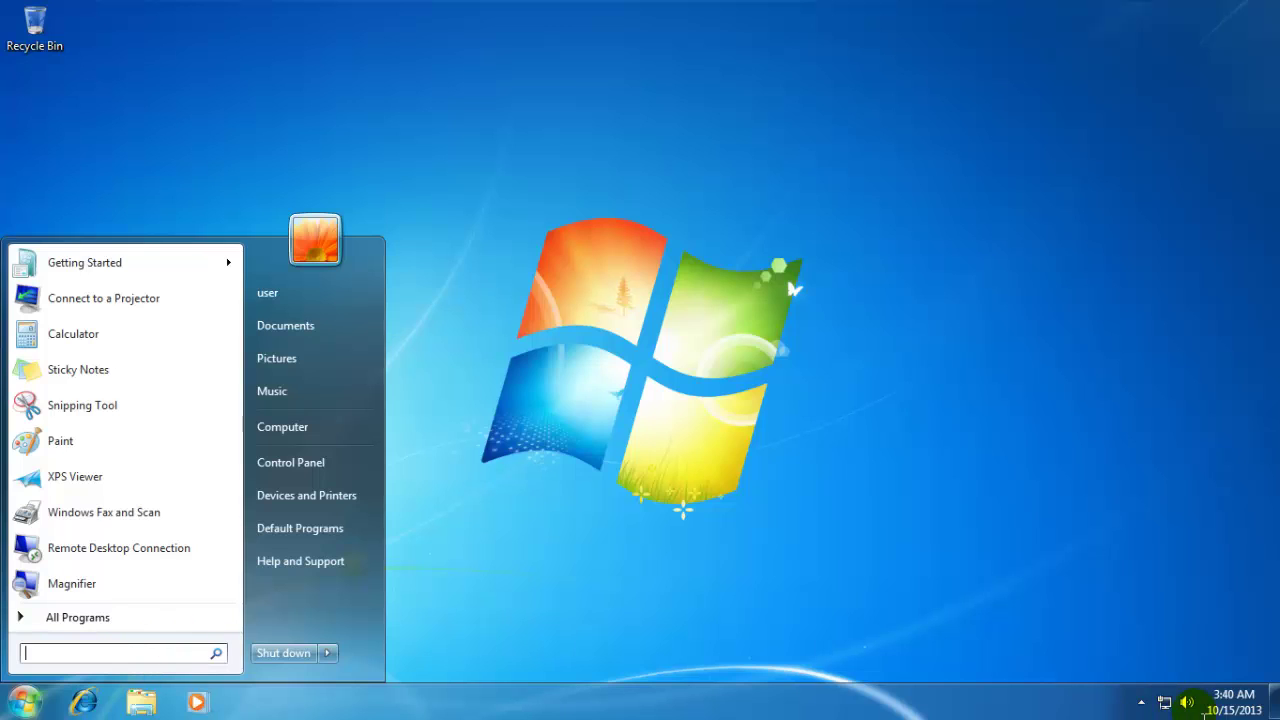
text(cmd)
key(Return)
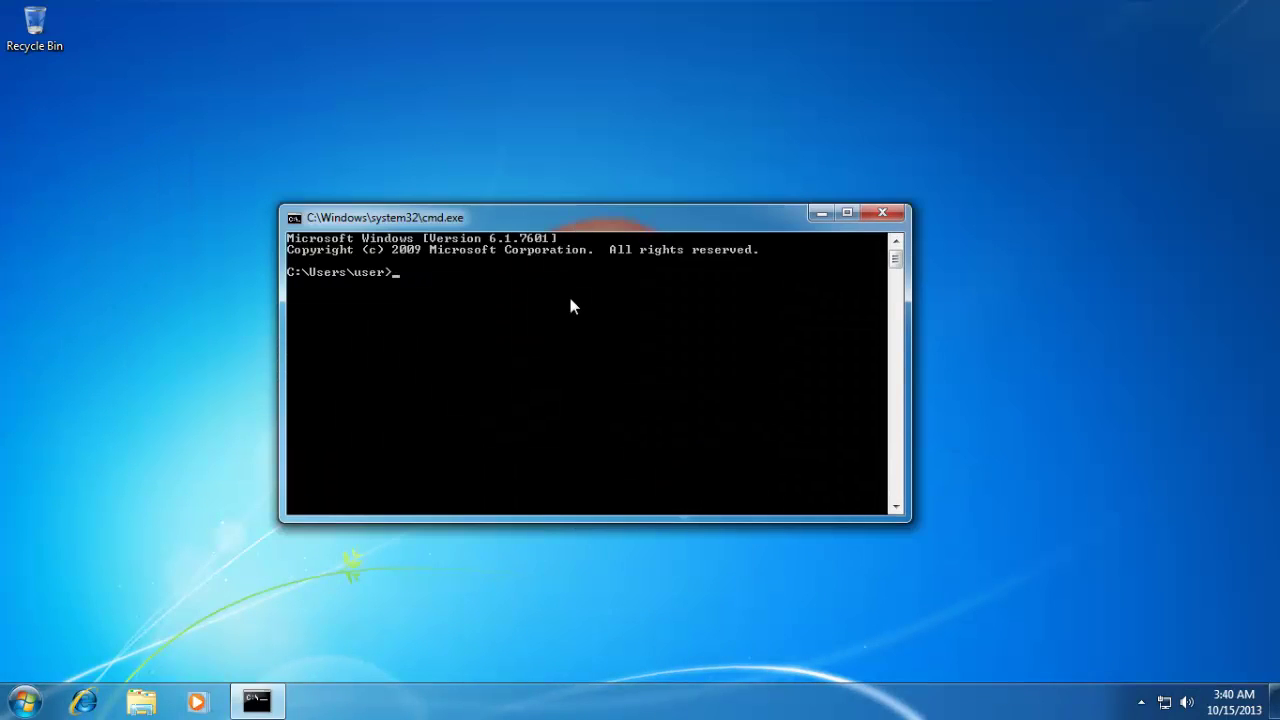
text(ipconfig)
key(Return)
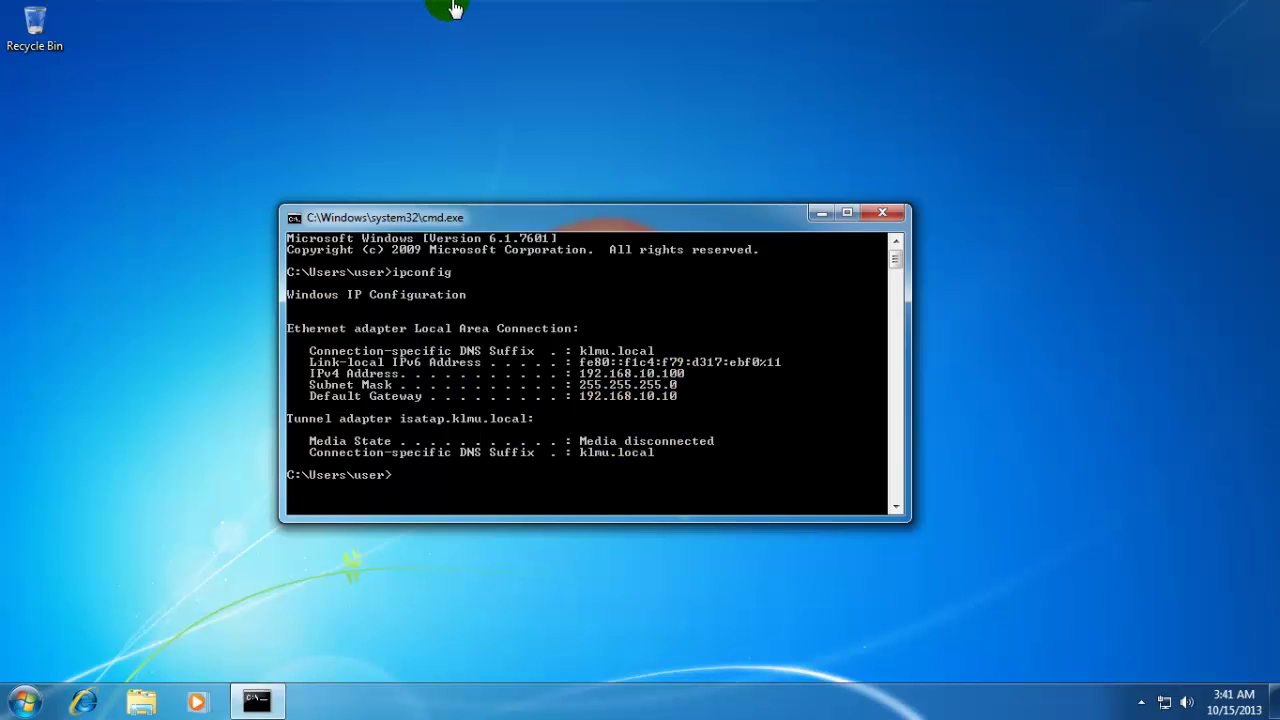
Look up the server's Local Area Connection address in its Initial Configuration Tasks and return to the Windows 7 machine
mouse_move(440, 10)
click(243, 15)
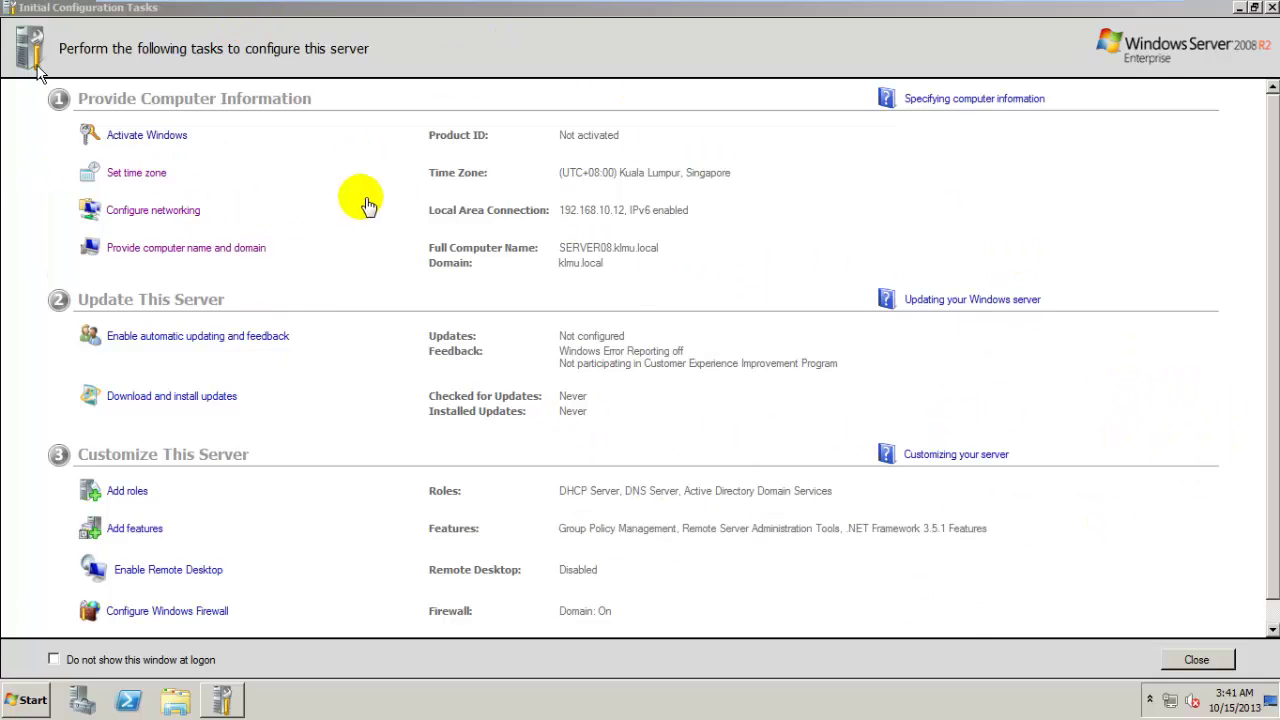
mouse_move(478, 6)
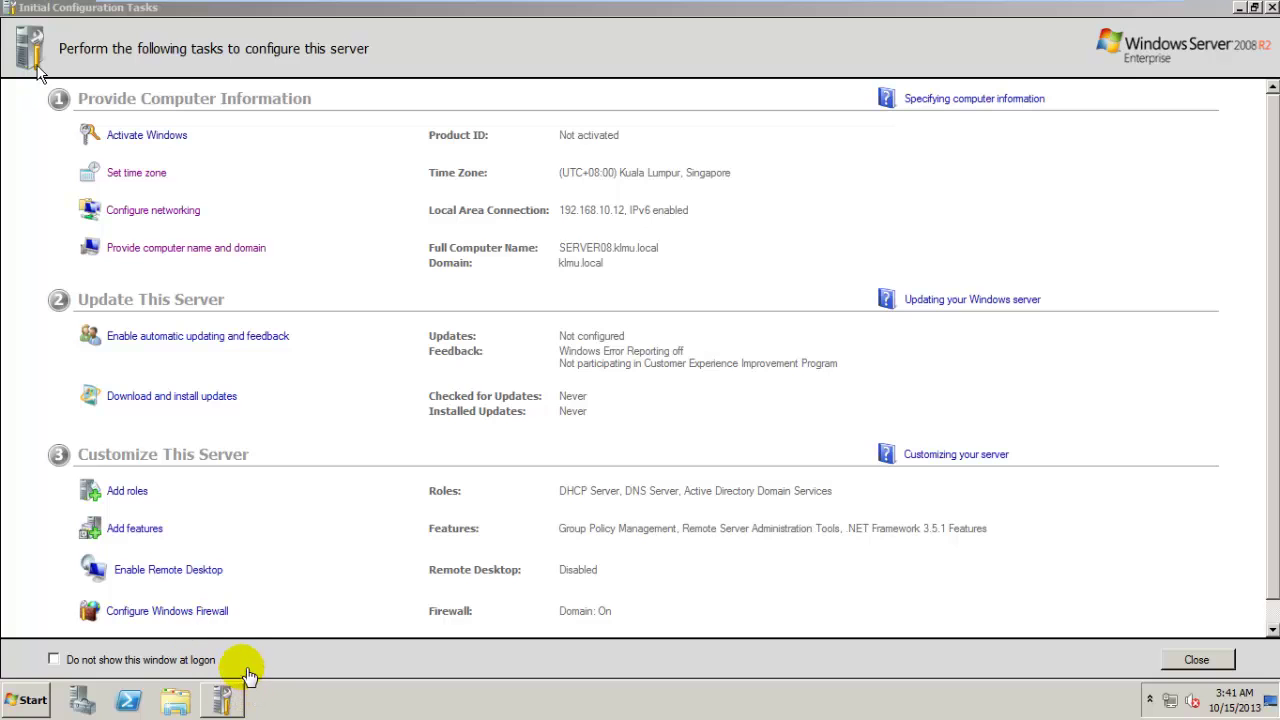
mouse_move(340, 8)
click(395, 13)
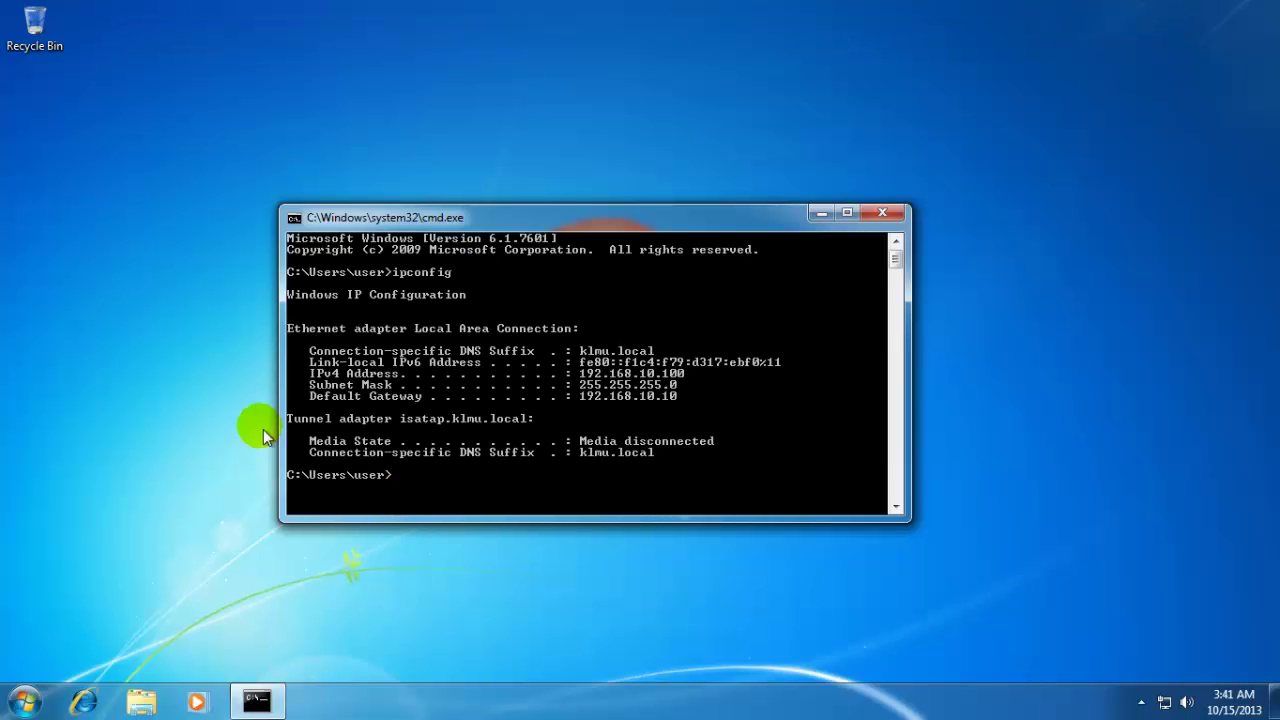
Move the Command Prompt window aside, ping 192.168.10.12 and review the output
drag(515, 225, 567, 193)
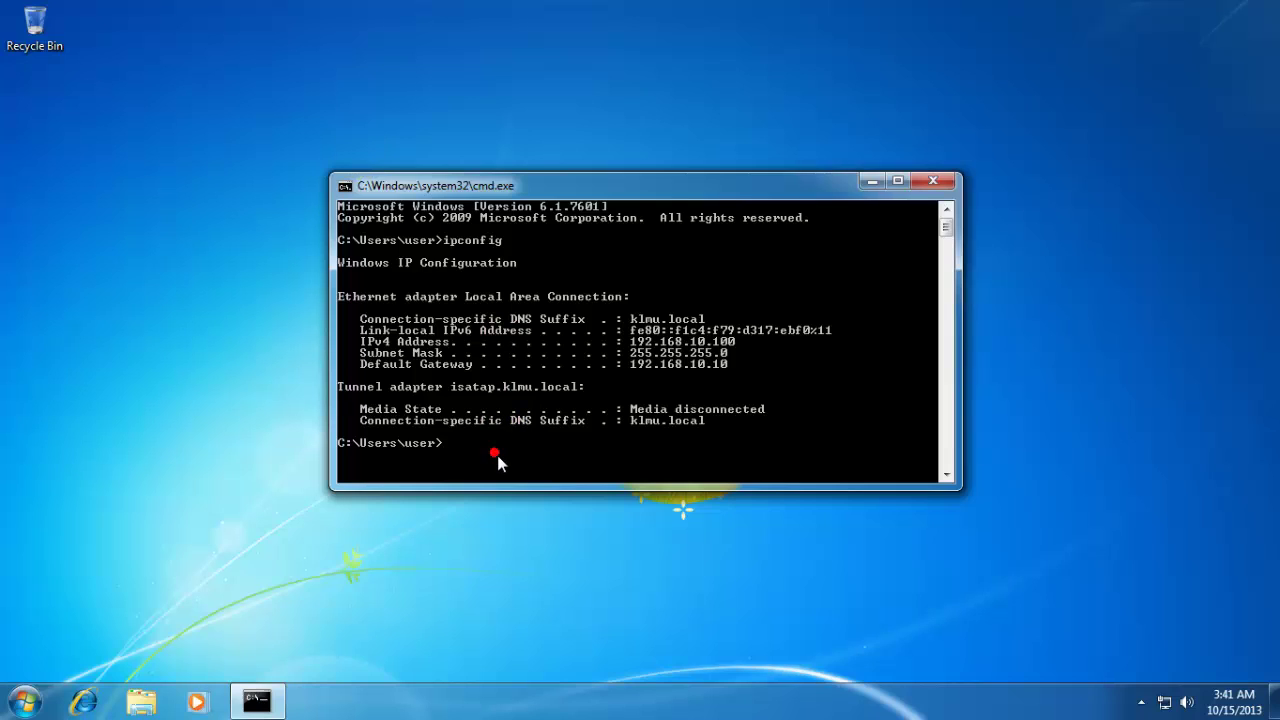
text(ping 192.168.10.12)
key(Return)
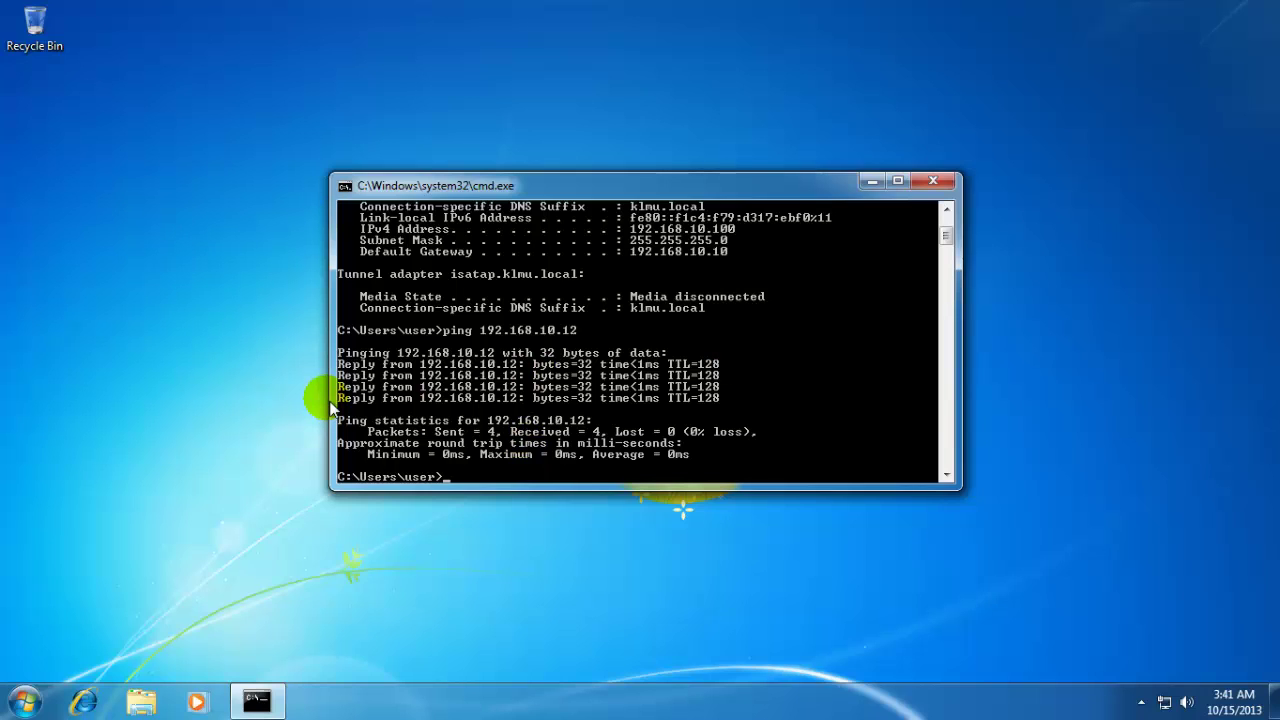
scroll(421, 354, up, 2)
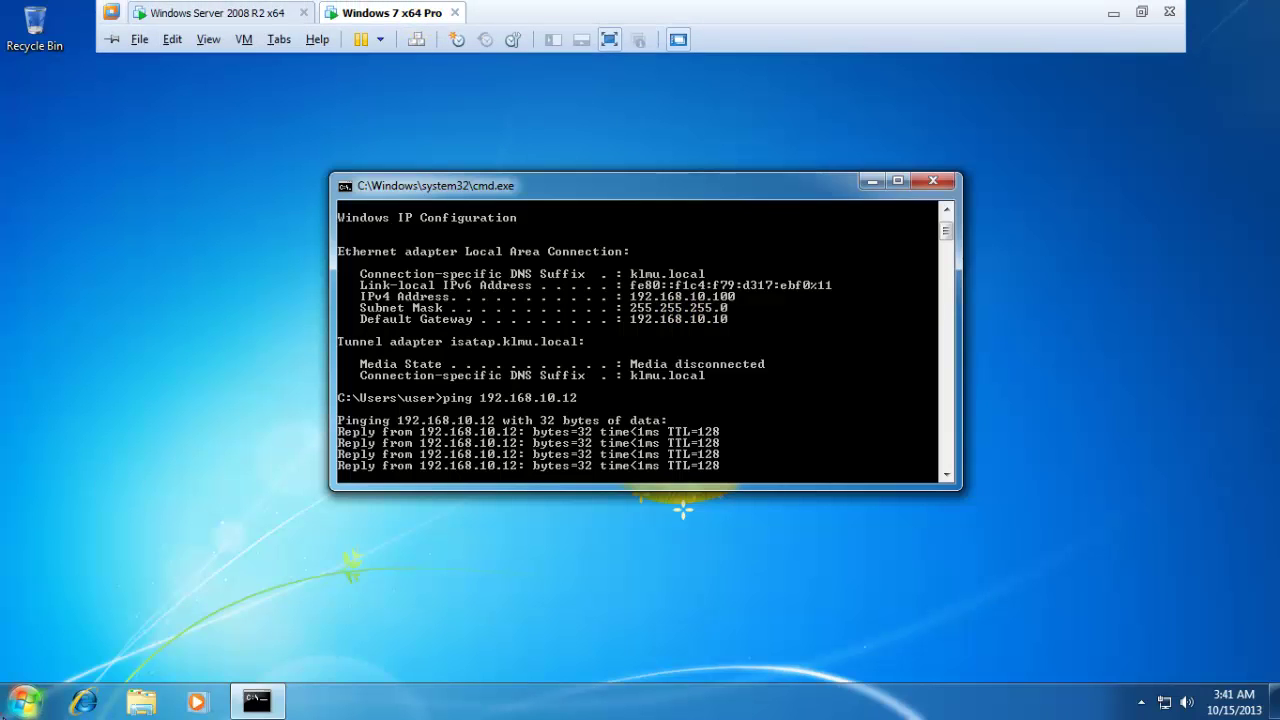
Open the Windows 7 computer's system properties, close the Command Prompt and view the computer name and workgroup settings
key(super)
right_click(278, 432)
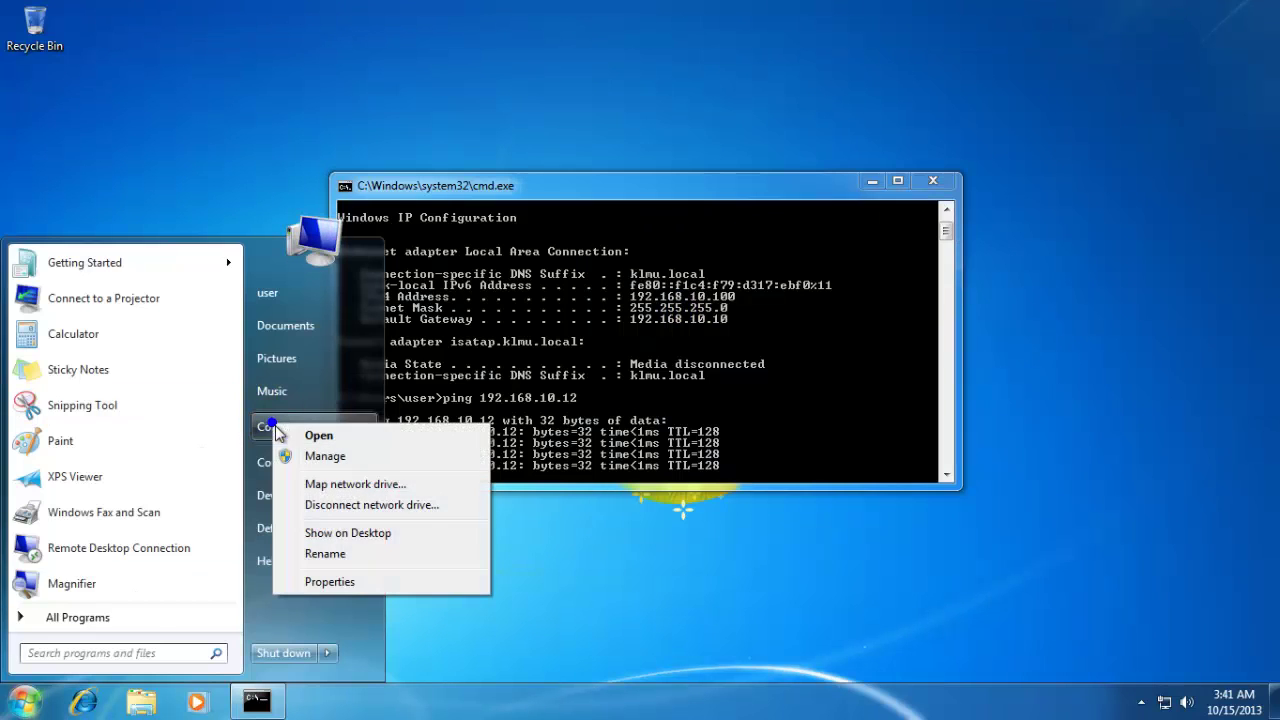
click(380, 580)
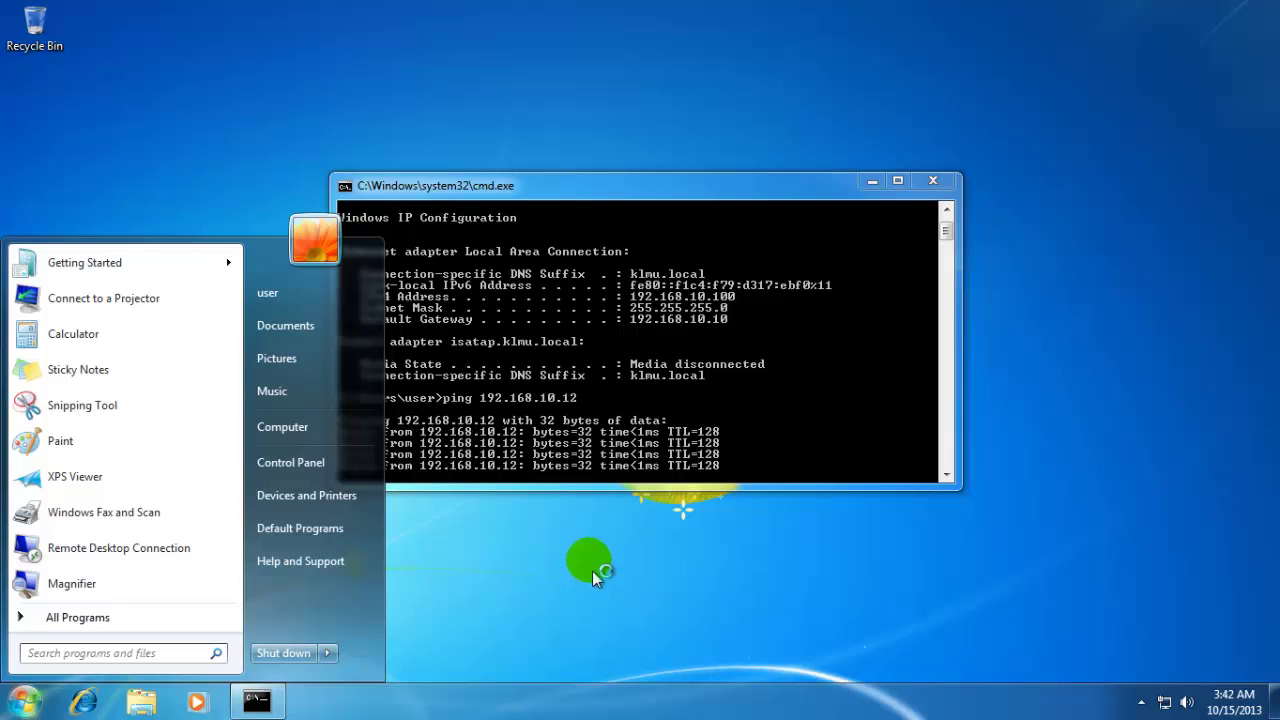
click(930, 188)
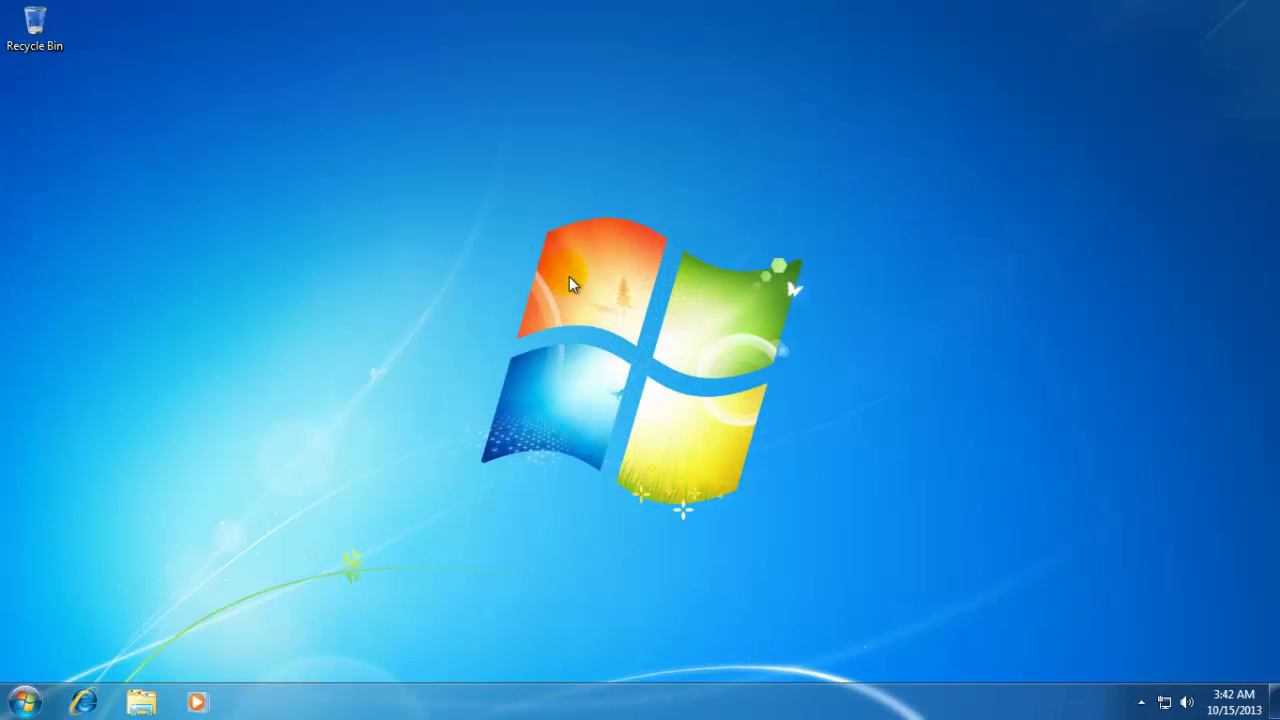
scroll(723, 508, down, 1)
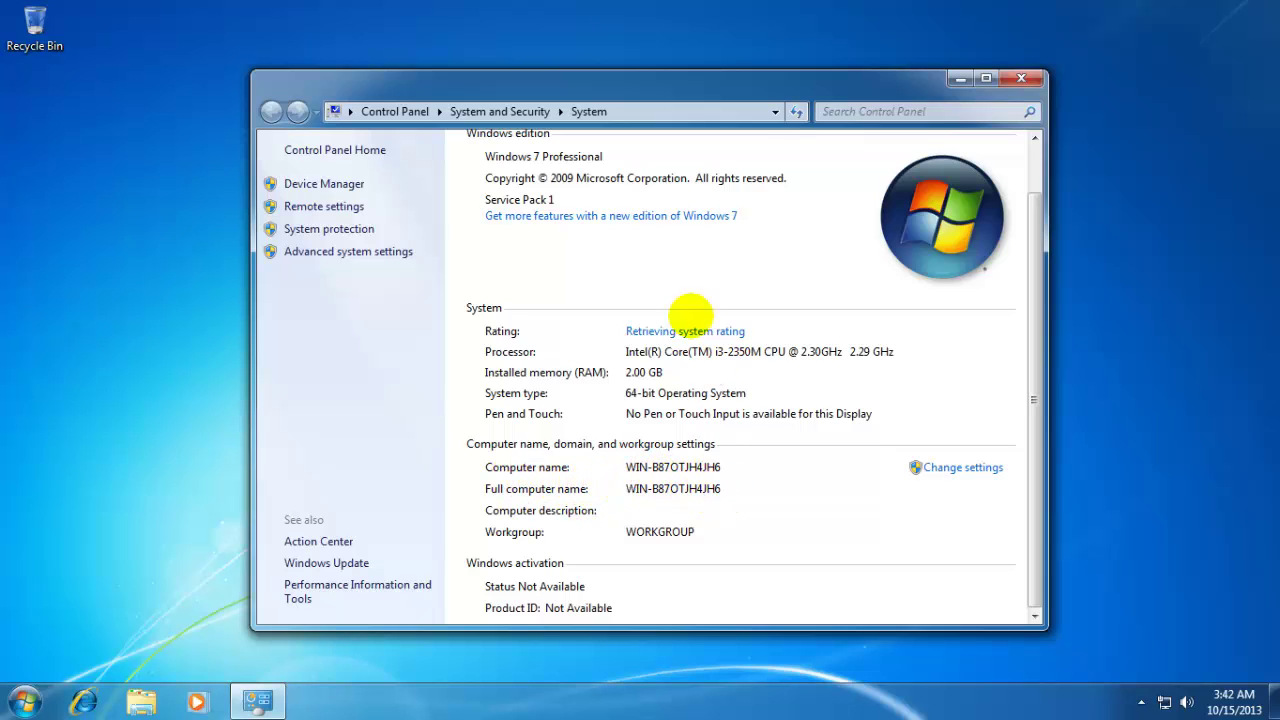
Switch to the Windows Server 2008 R2 machine and close its Initial Configuration Tasks
mouse_move(414, 14)
click(251, 12)
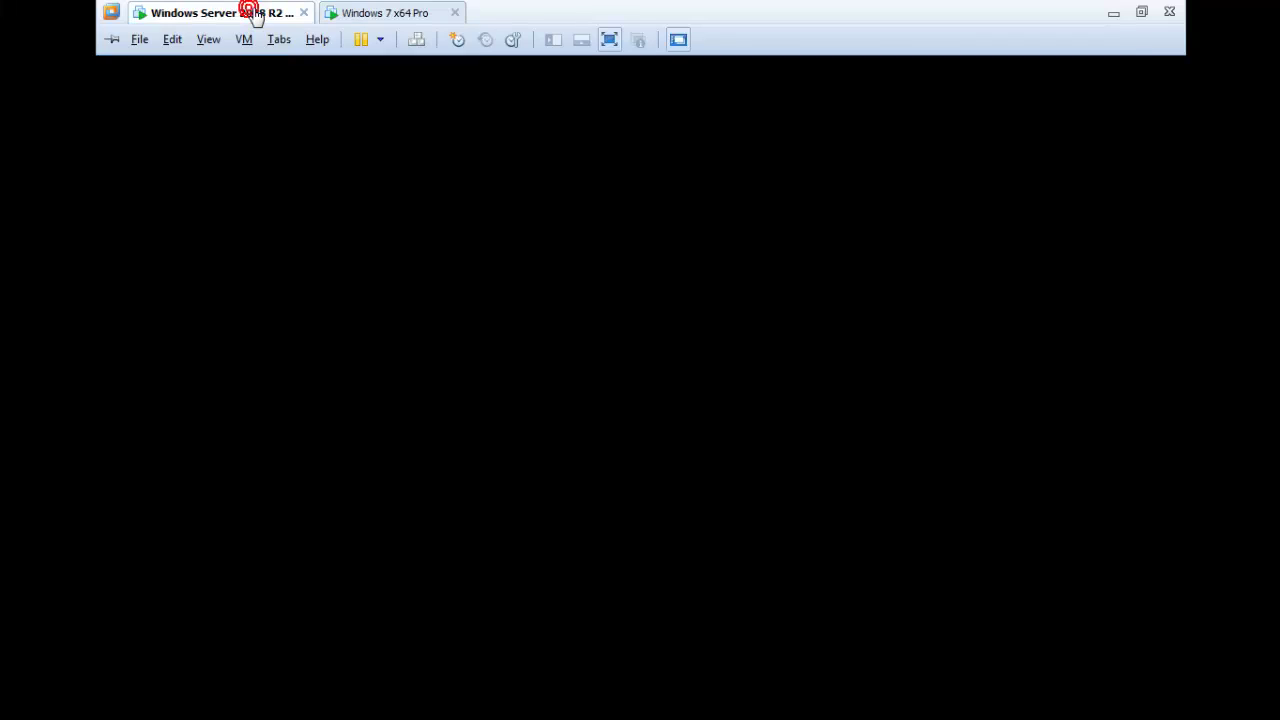
click(1197, 660)
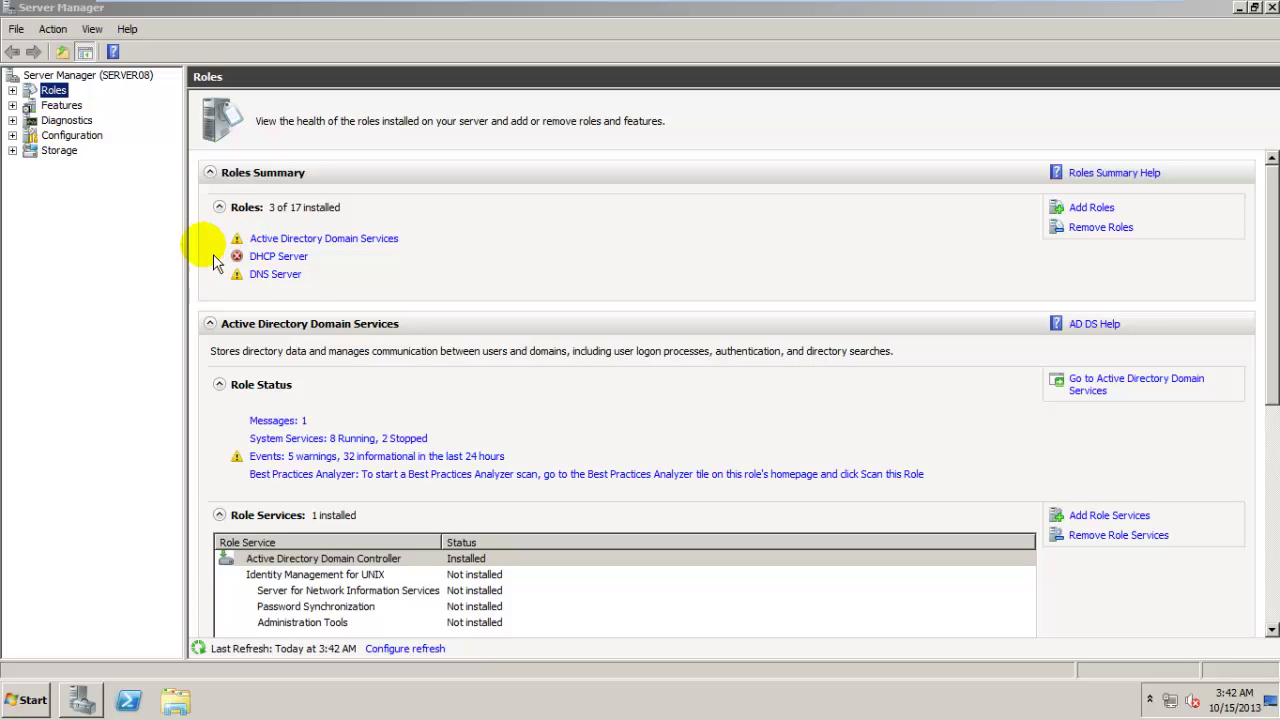
Expand the DHCP Server role in the Server Manager tree down to the contents of the IPv4 scope
click(12, 90)
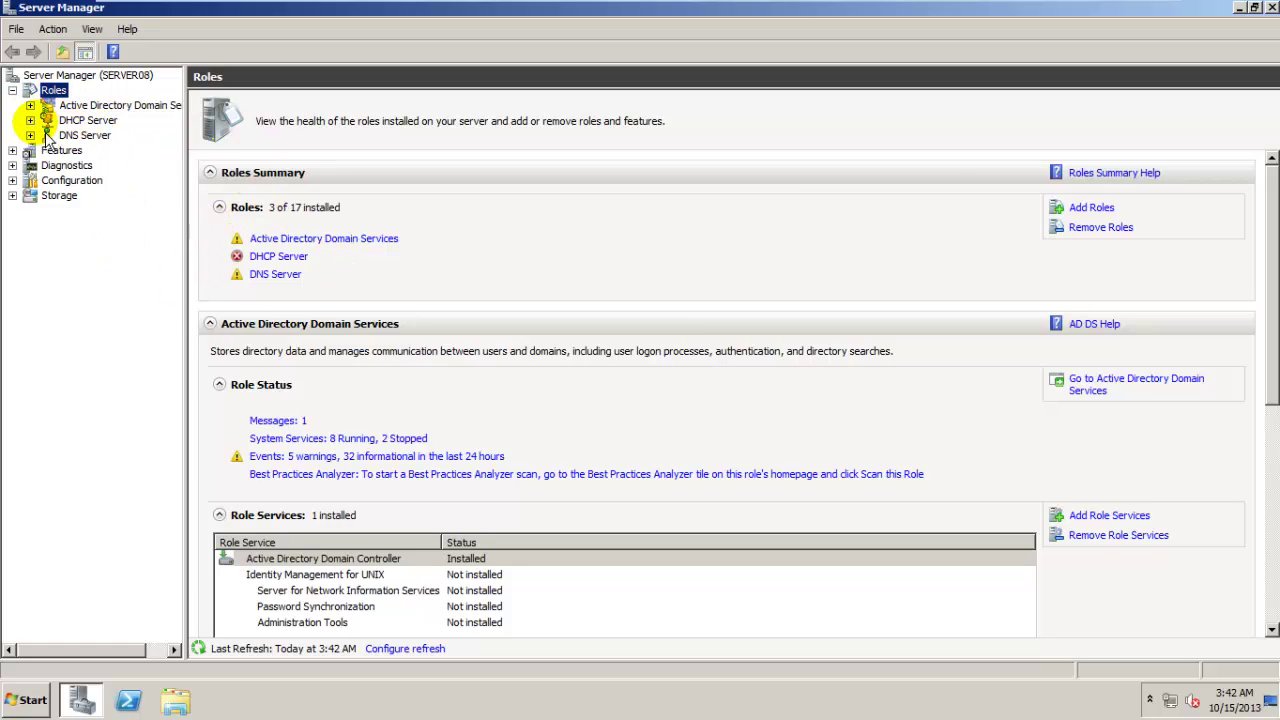
double_click(82, 120)
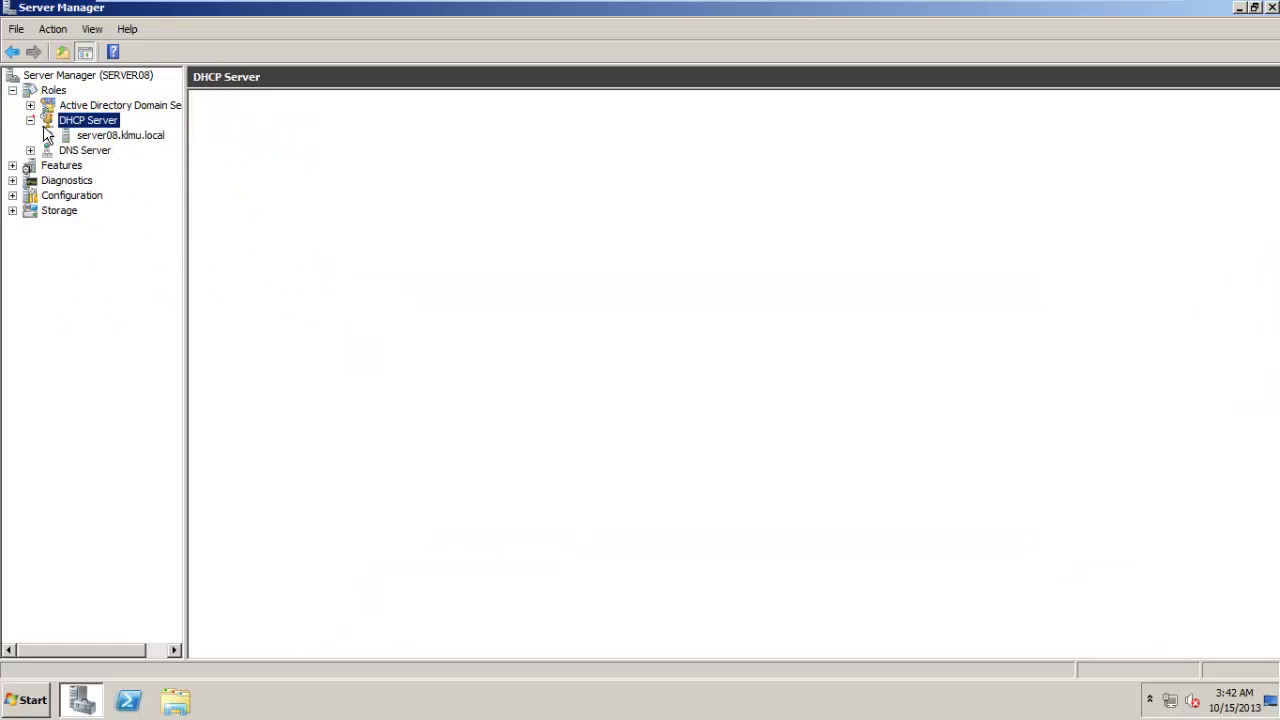
click(48, 135)
click(66, 150)
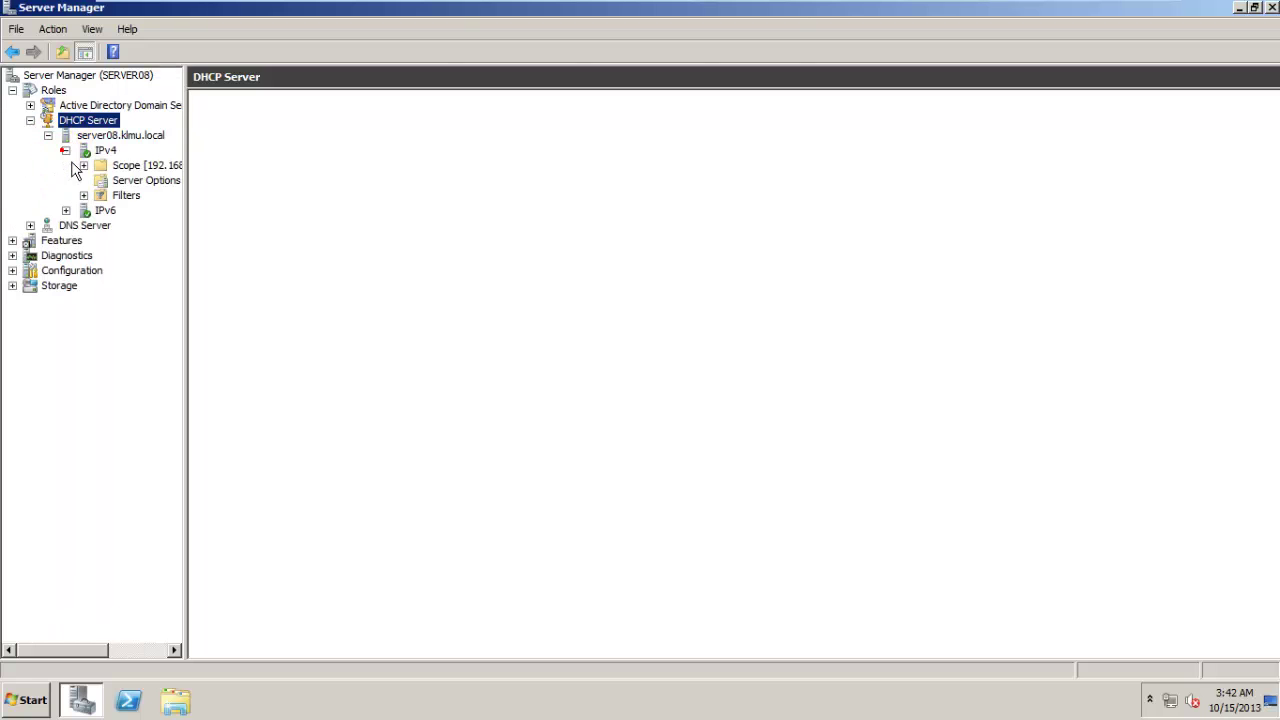
click(84, 165)
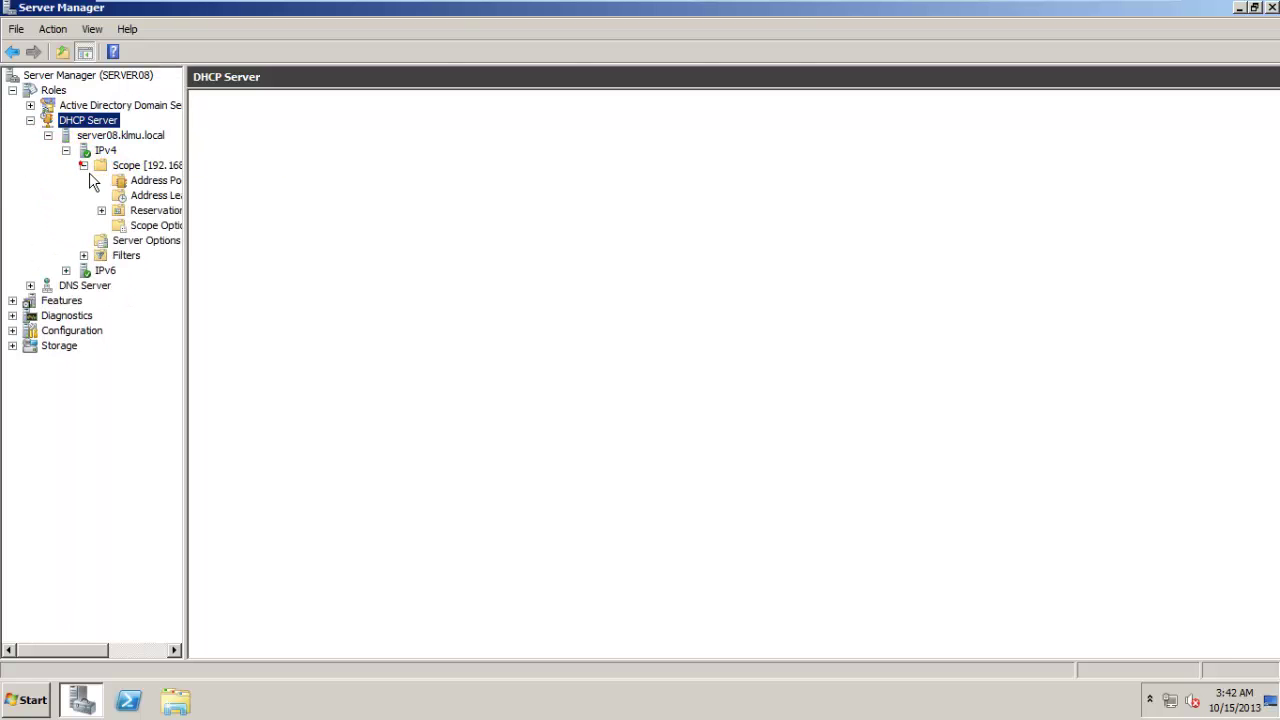
Widen the console tree and view the address pool and address leases of the 192.168.10.0 scope
drag(189, 196, 300, 200)
click(200, 168)
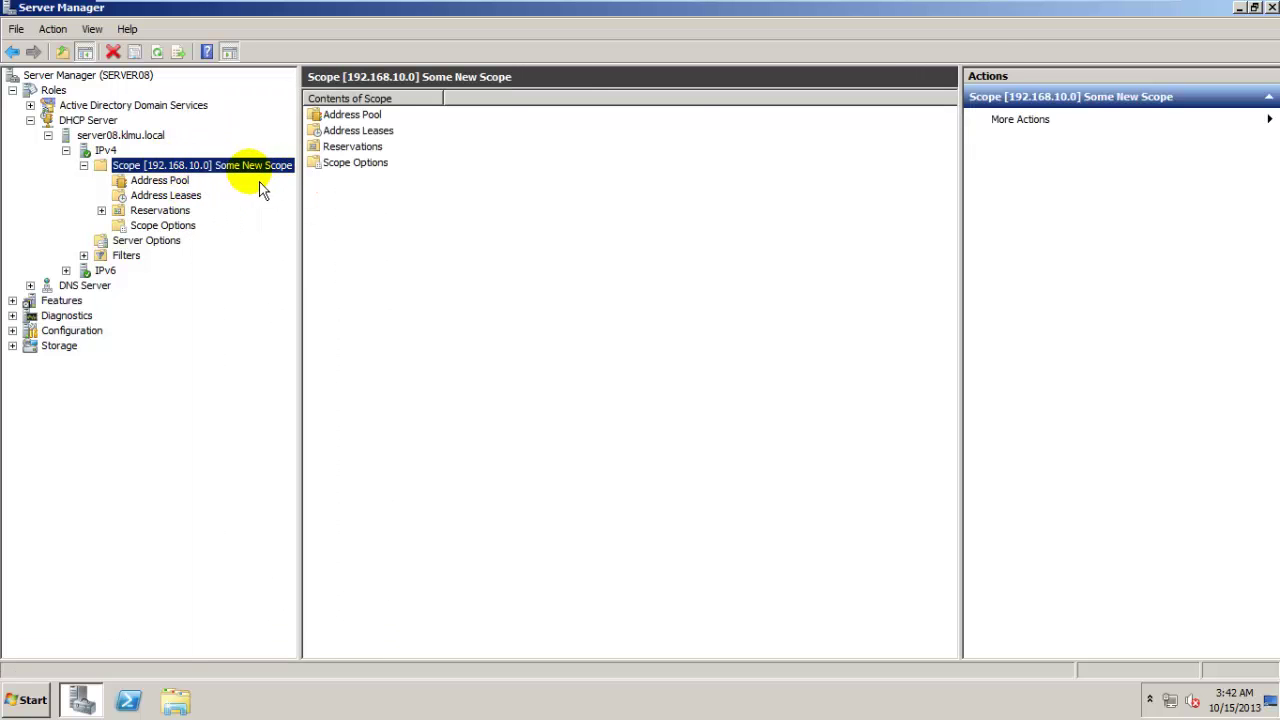
click(145, 181)
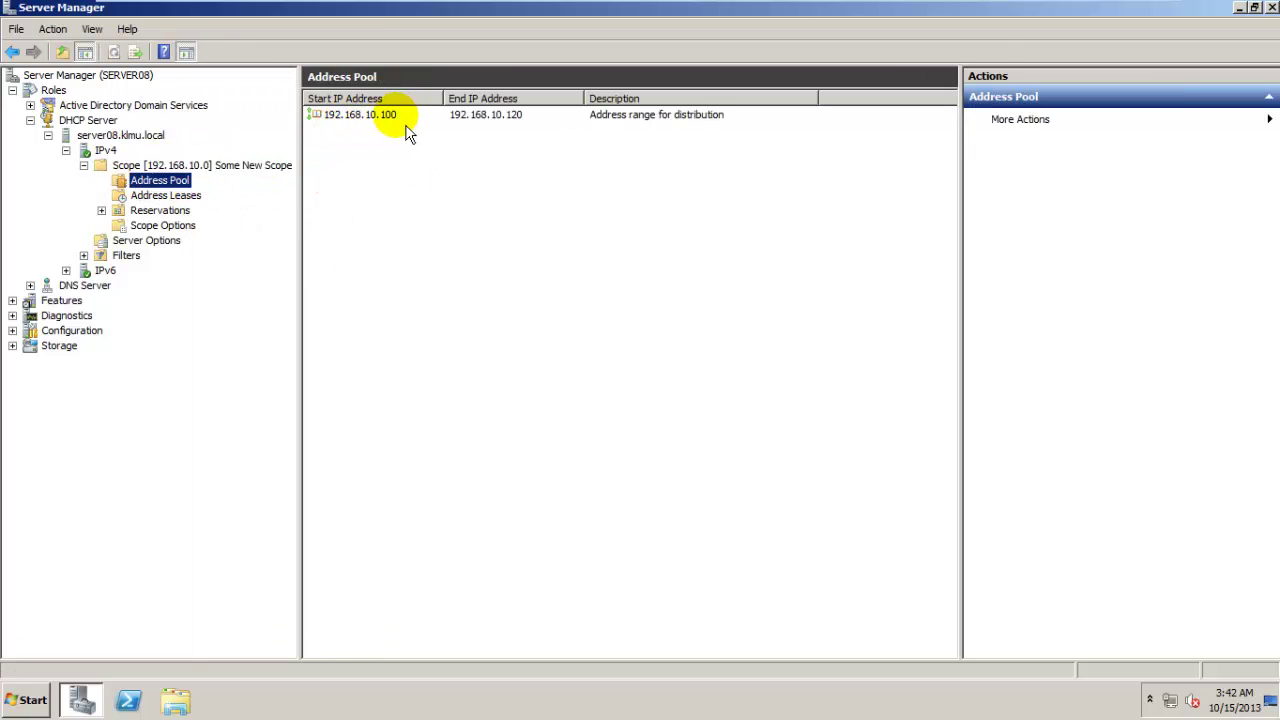
click(195, 196)
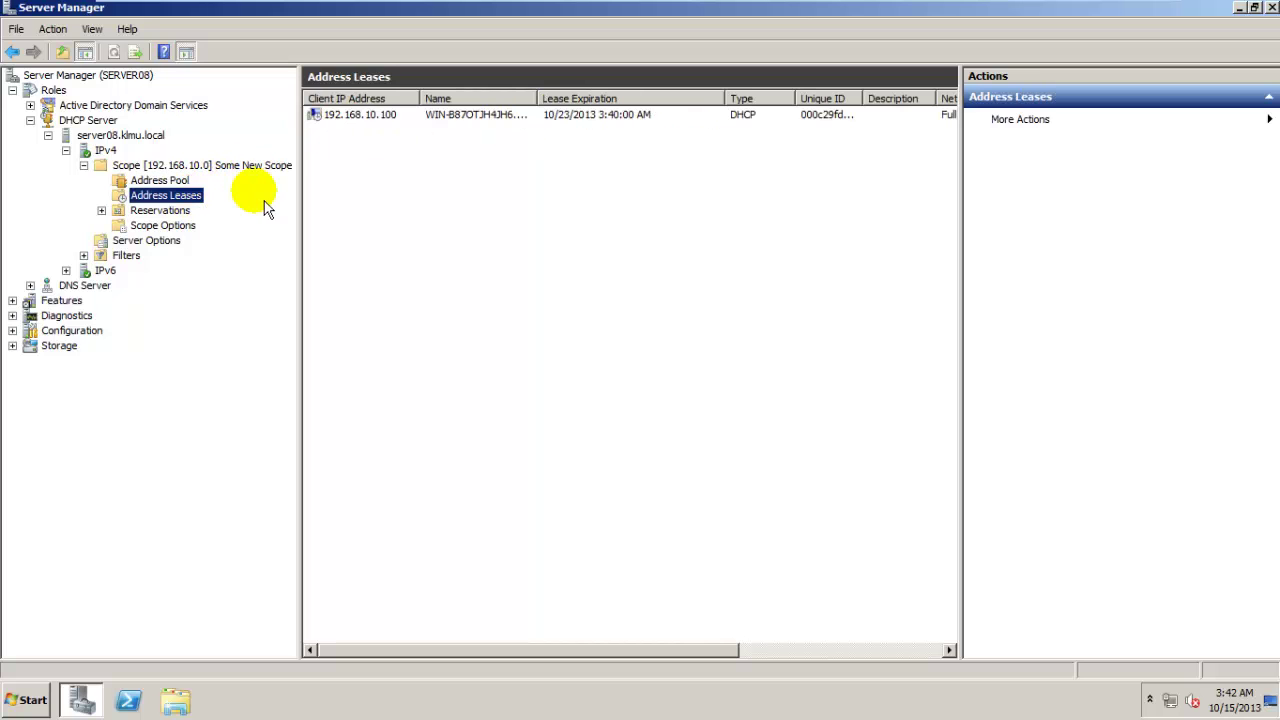
click(478, 116)
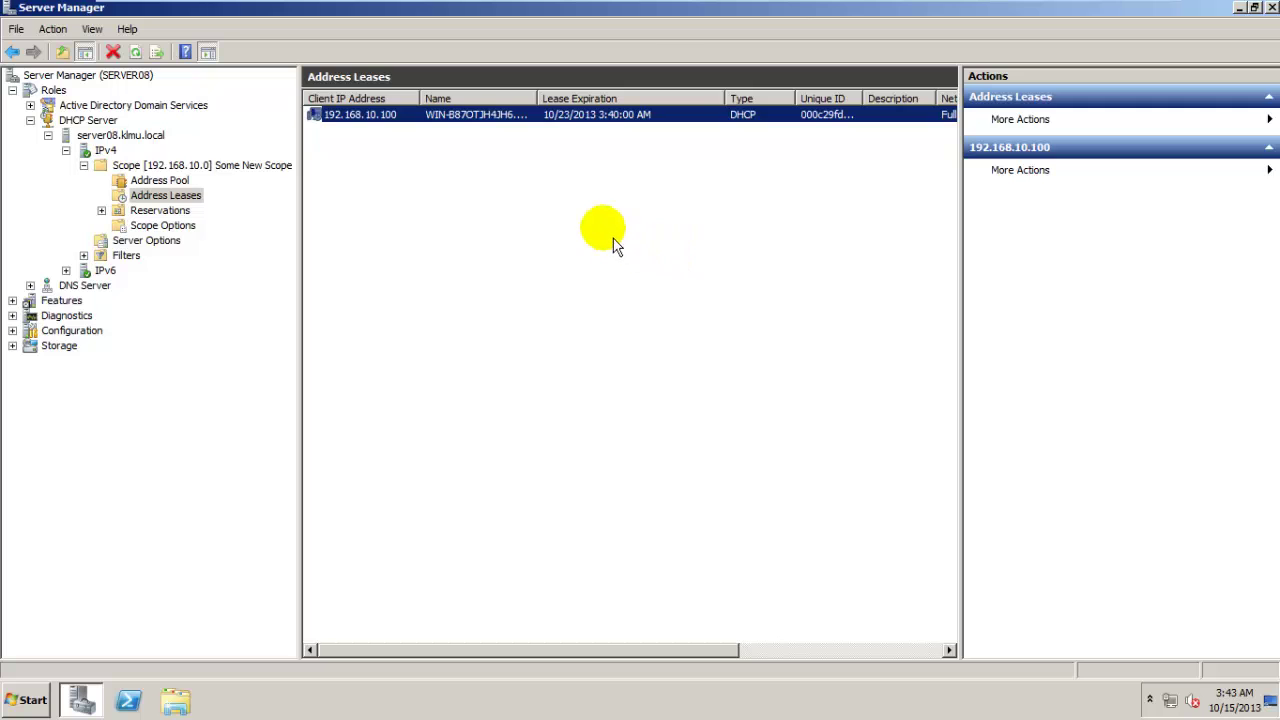
Review the roles summary, the IPv4 scope's status and the DHCP Server role's events and services
click(60, 91)
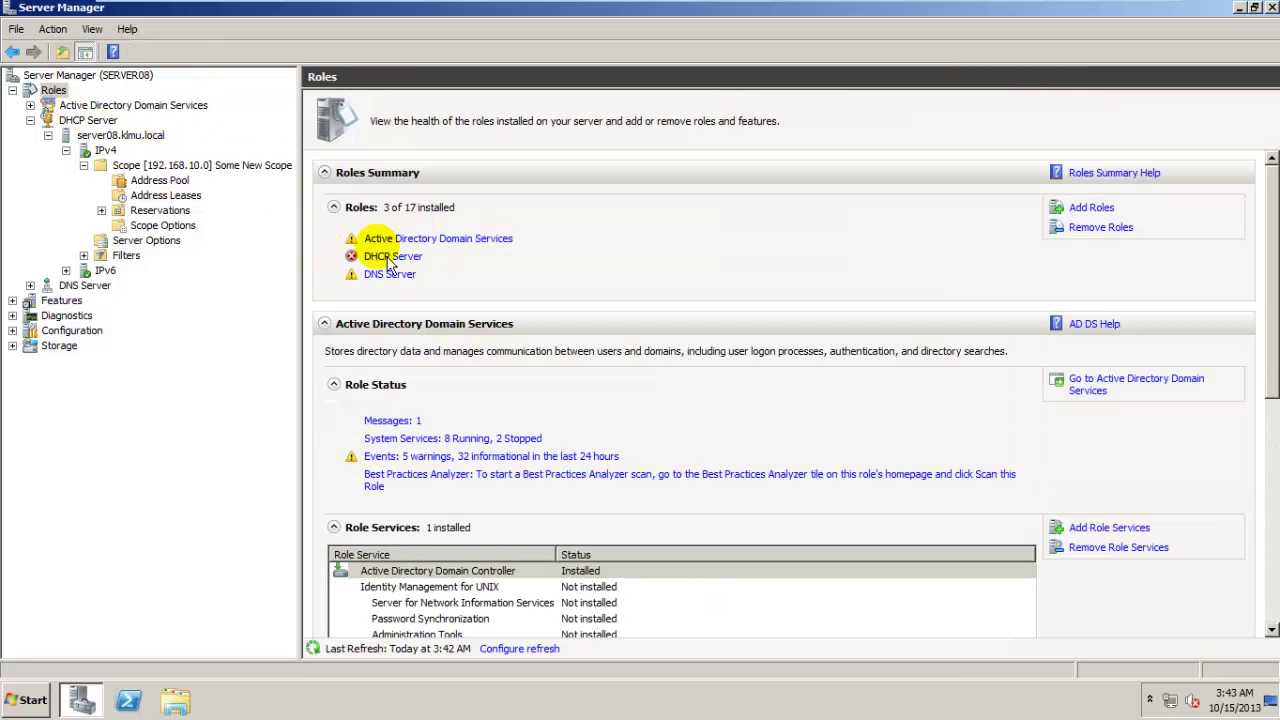
click(180, 165)
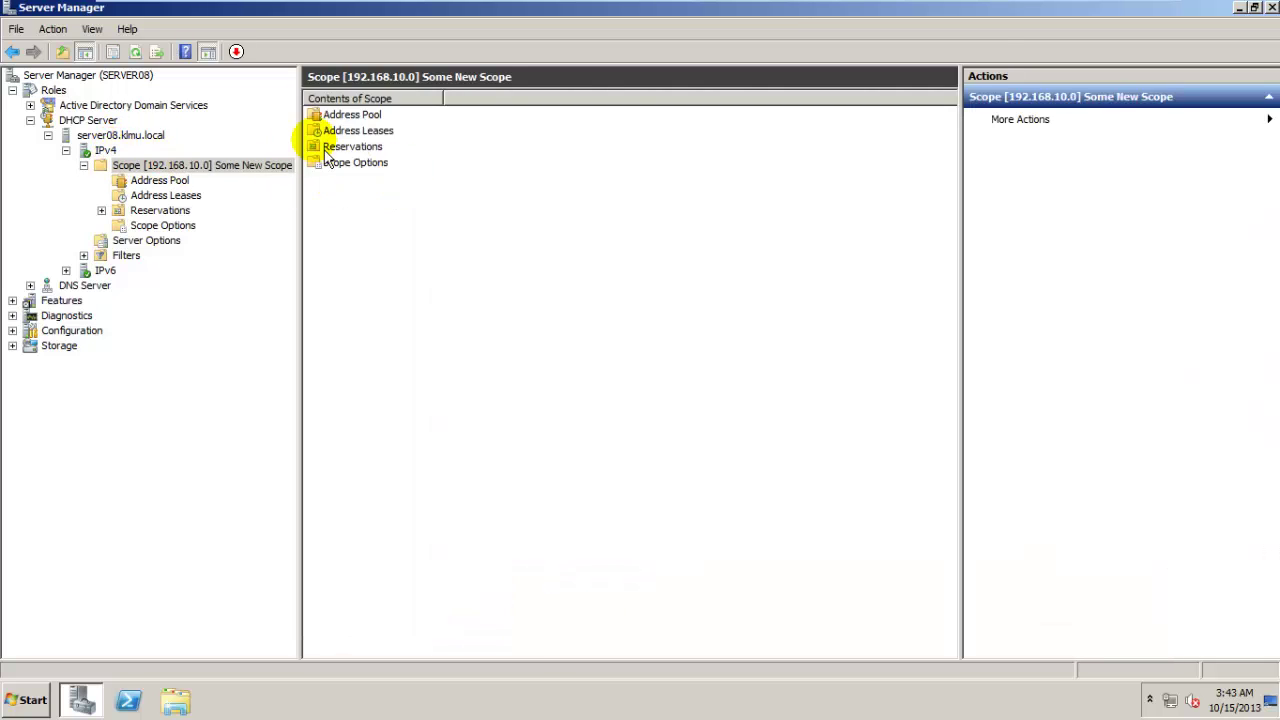
click(165, 181)
click(200, 166)
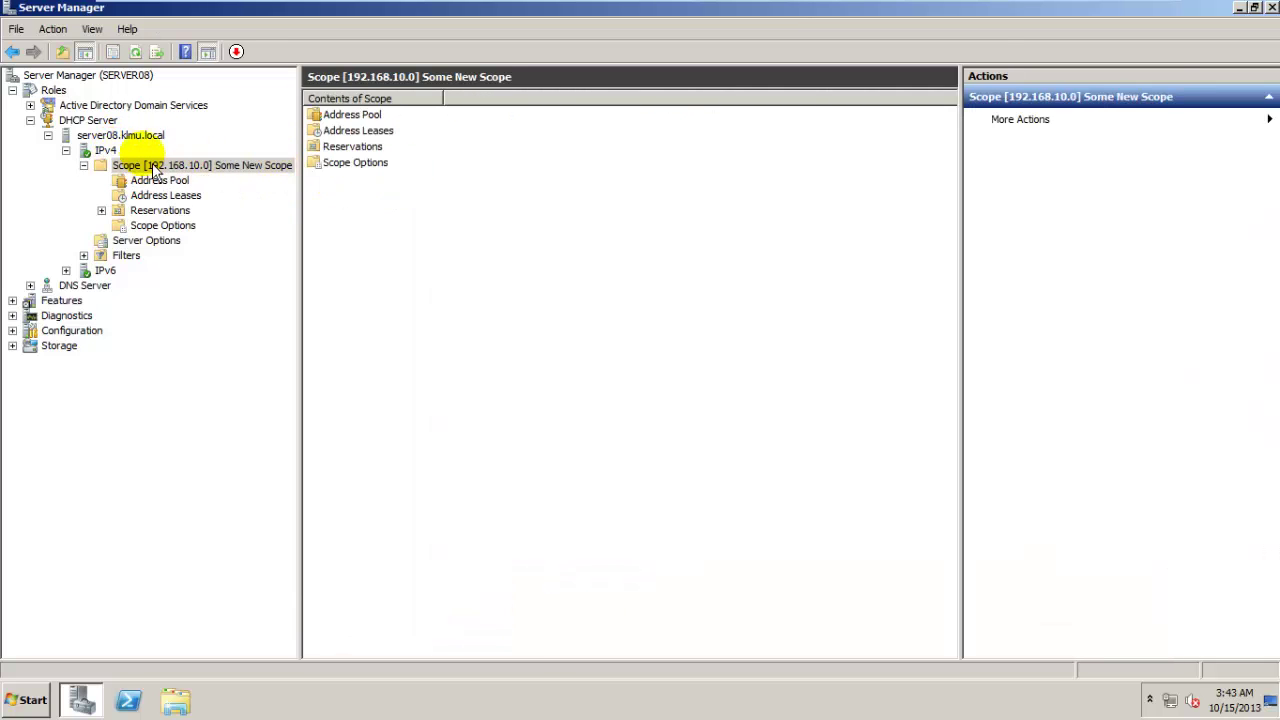
click(105, 150)
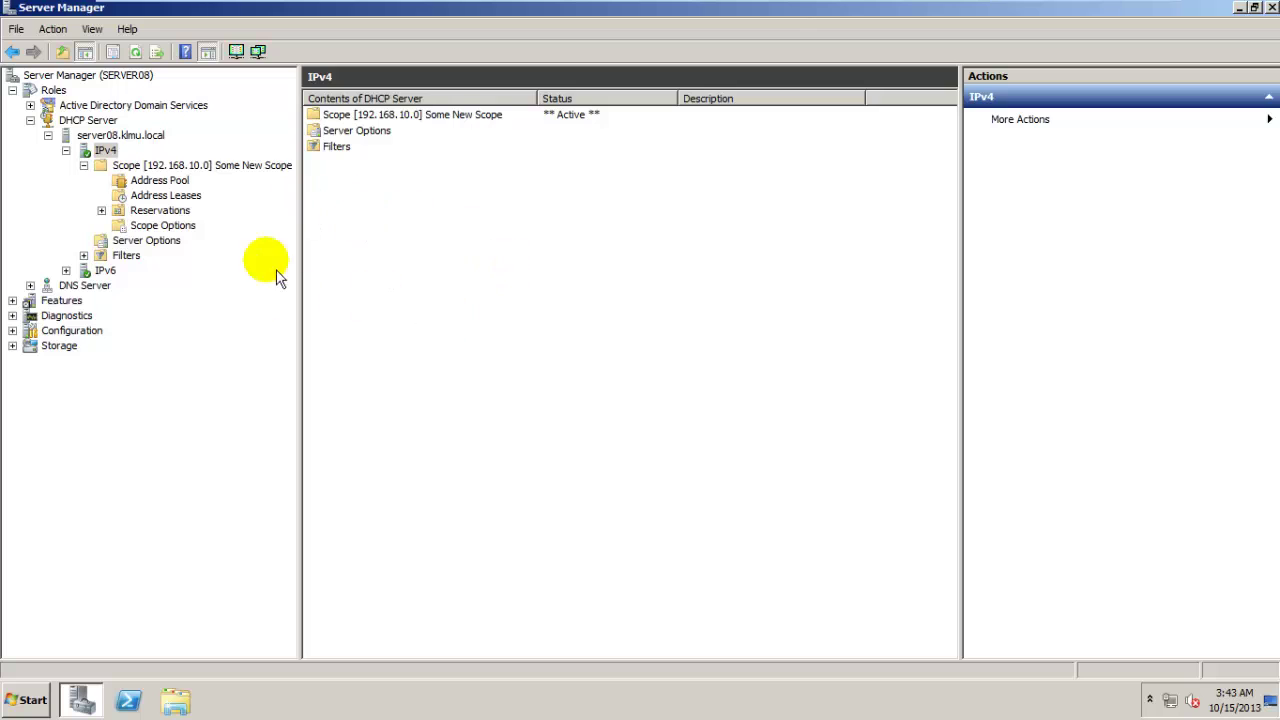
click(90, 121)
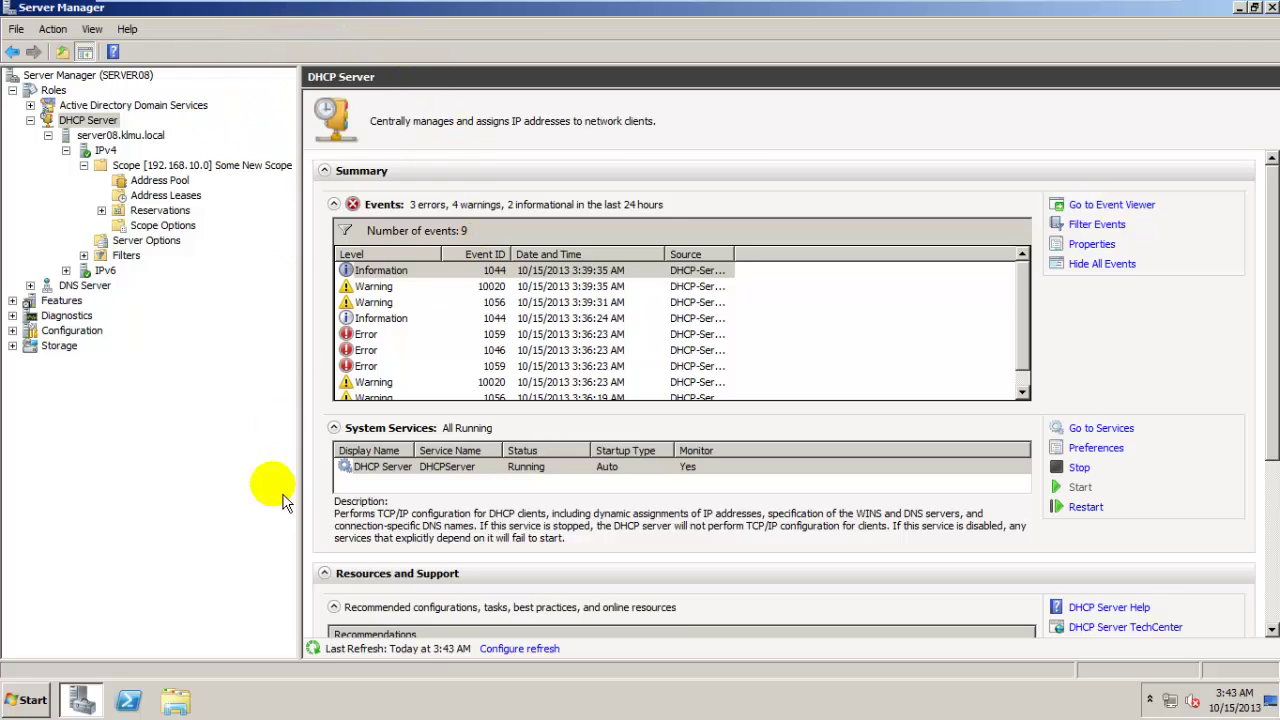
Restore the Server Manager window to a smaller size, move it and close it
double_click(310, 20)
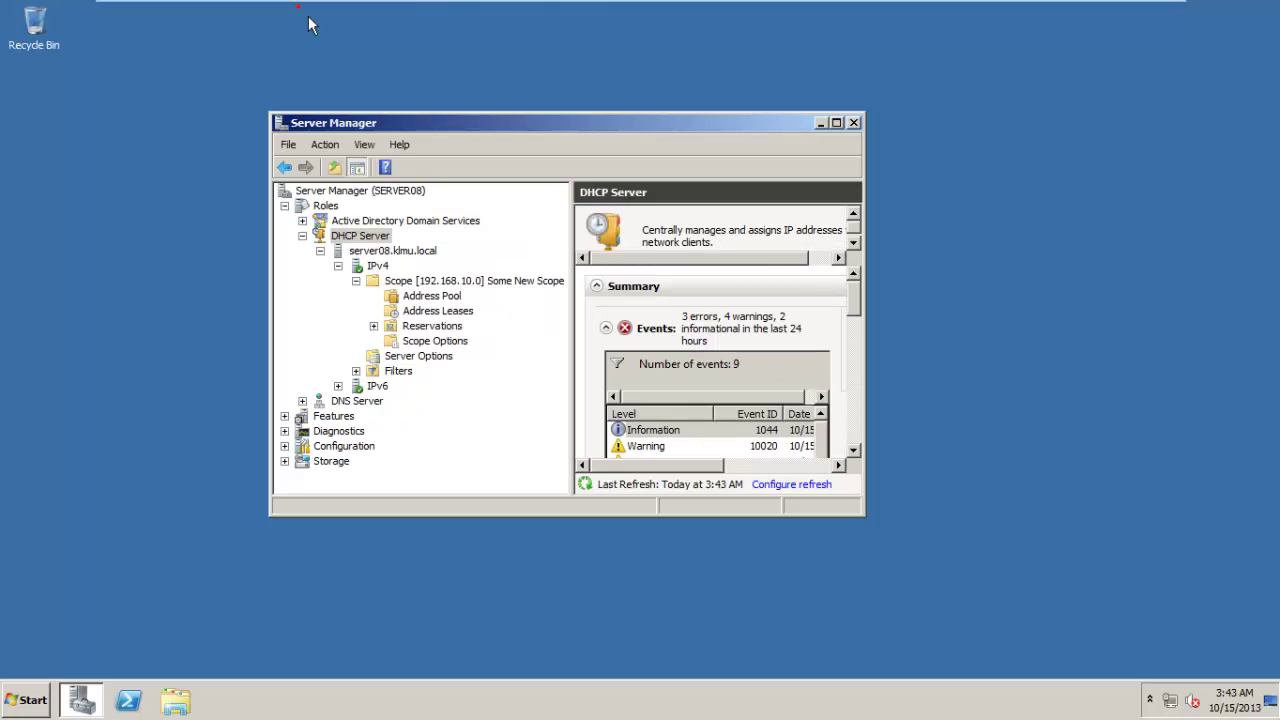
drag(486, 98, 512, 112)
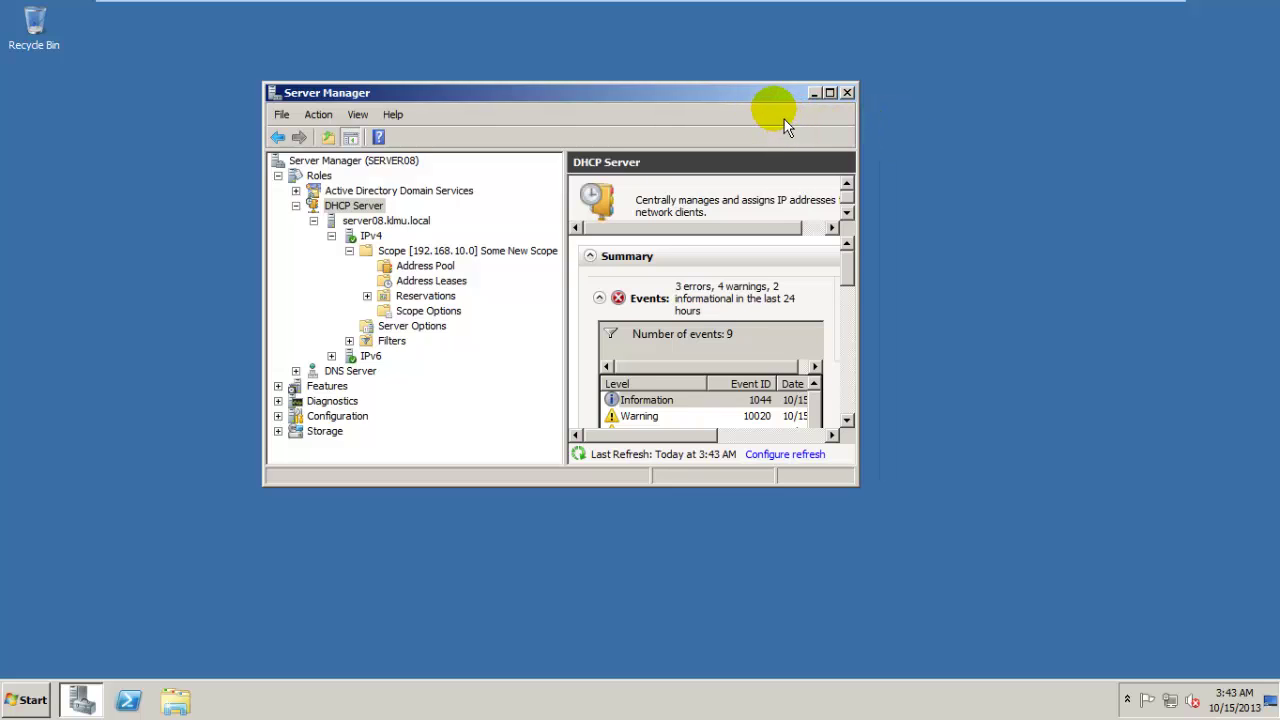
click(847, 93)
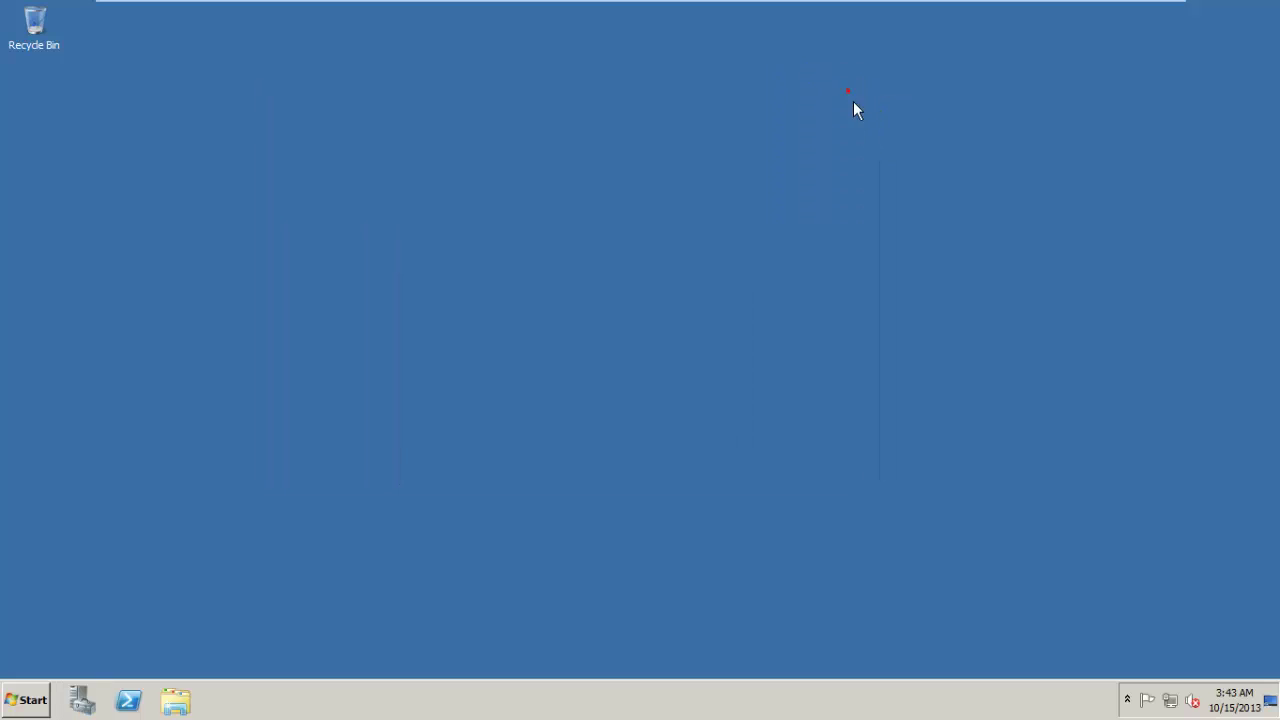
click(12, 703)
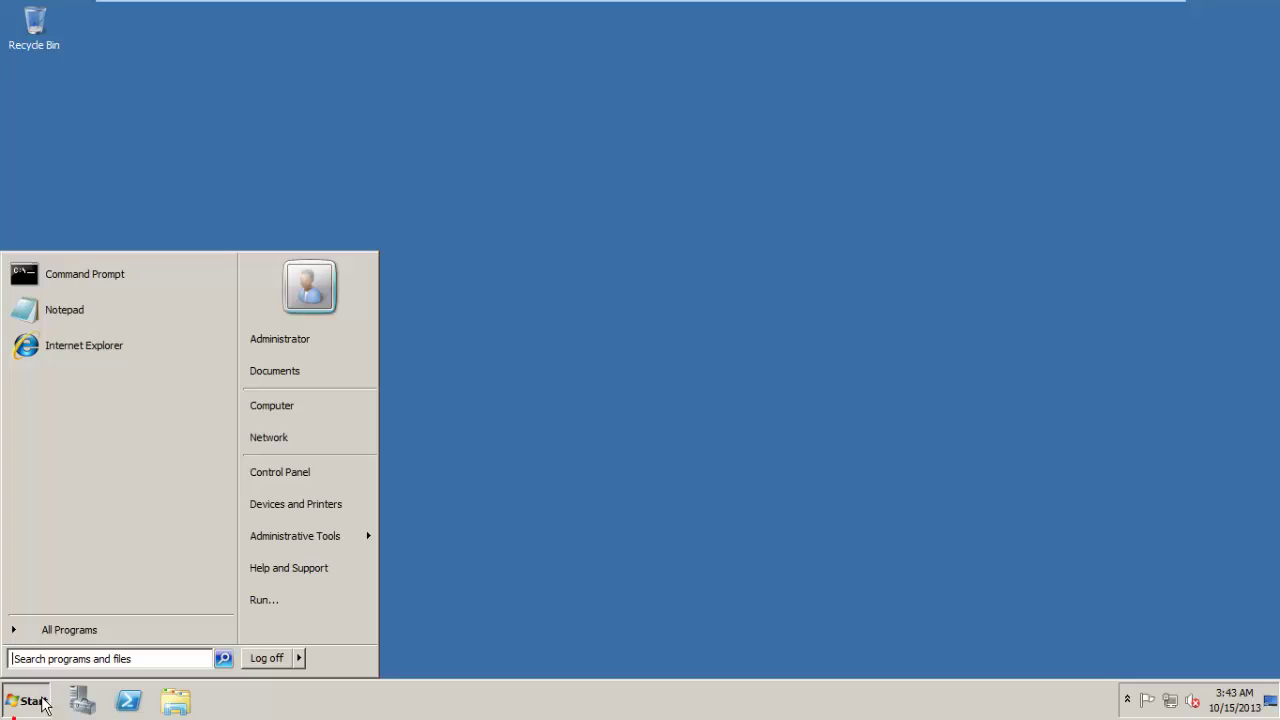
click(129, 631)
right_click(551, 255)
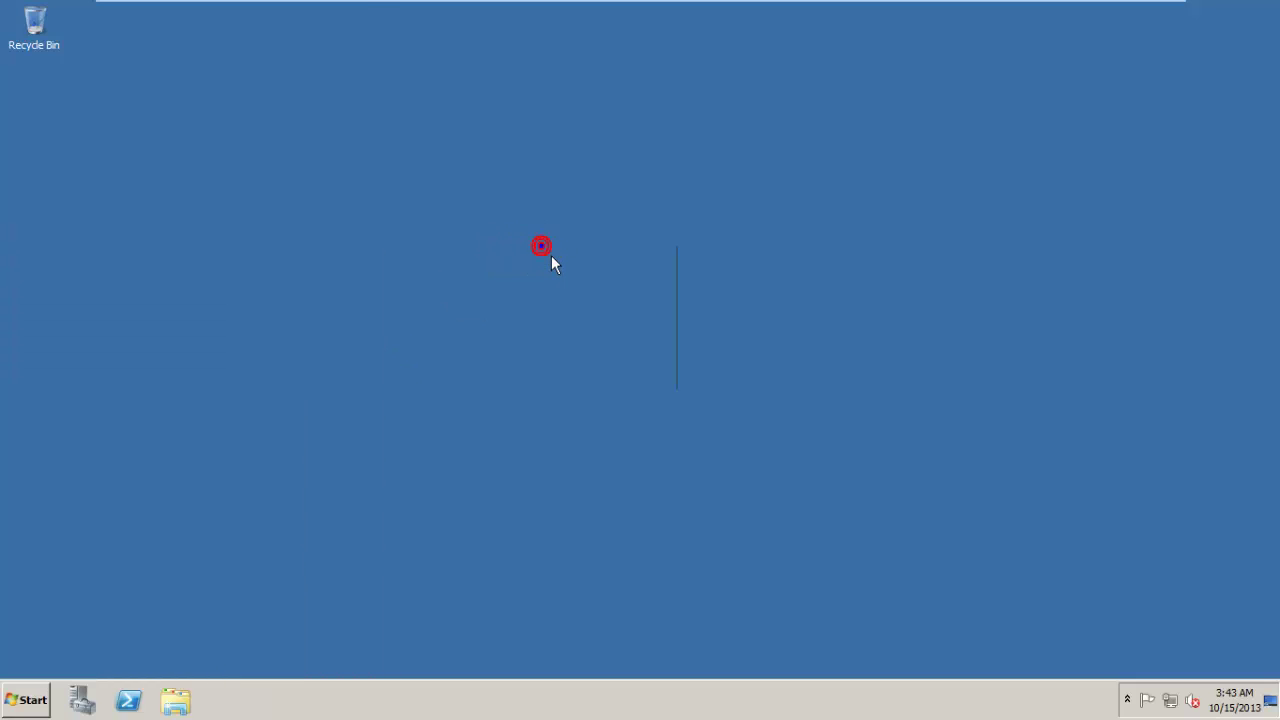
click(584, 303)
click(1146, 700)
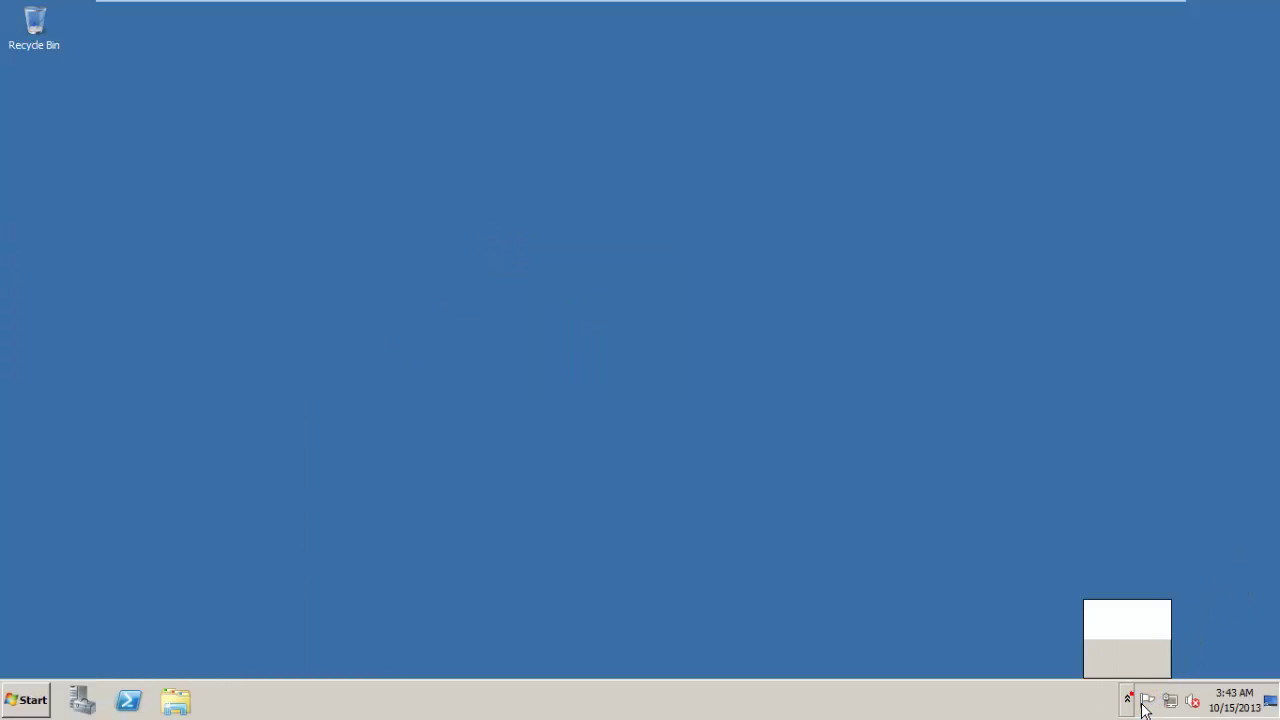
right_click(676, 570)
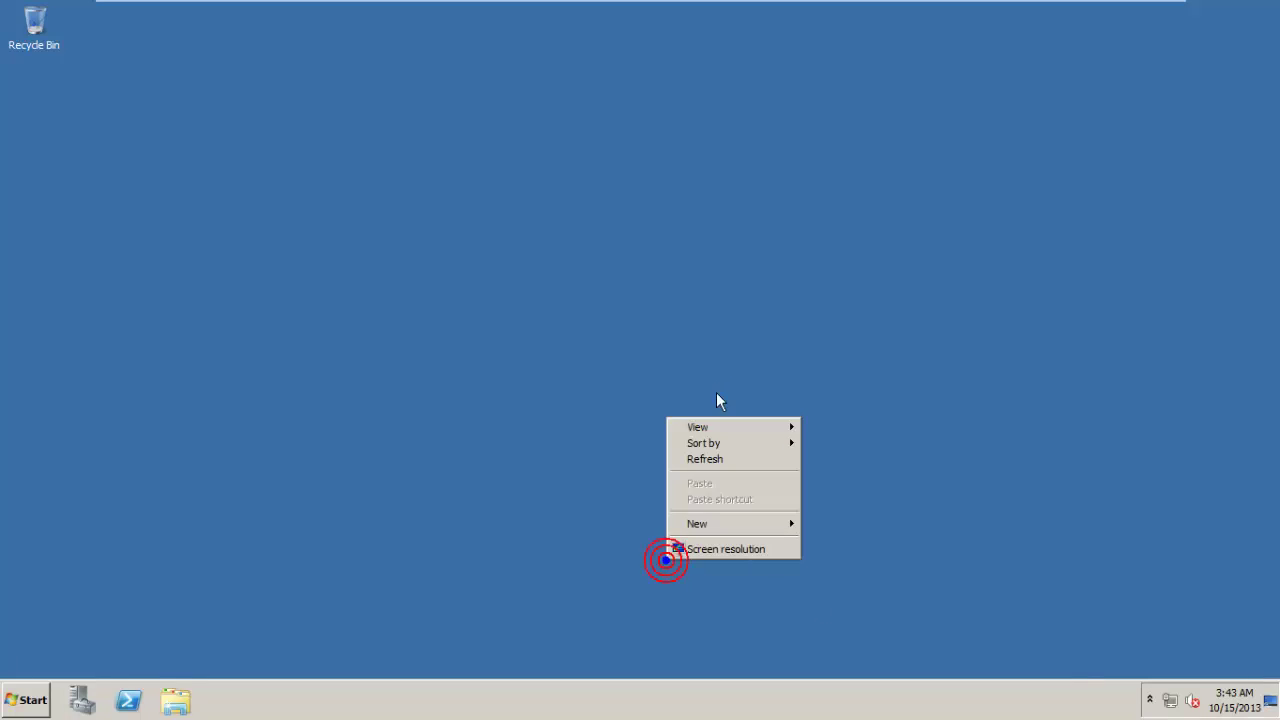
click(716, 458)
Open the Group Policy Management console and expand the klmu.local forest down to the contents of its domain
click(30, 700)
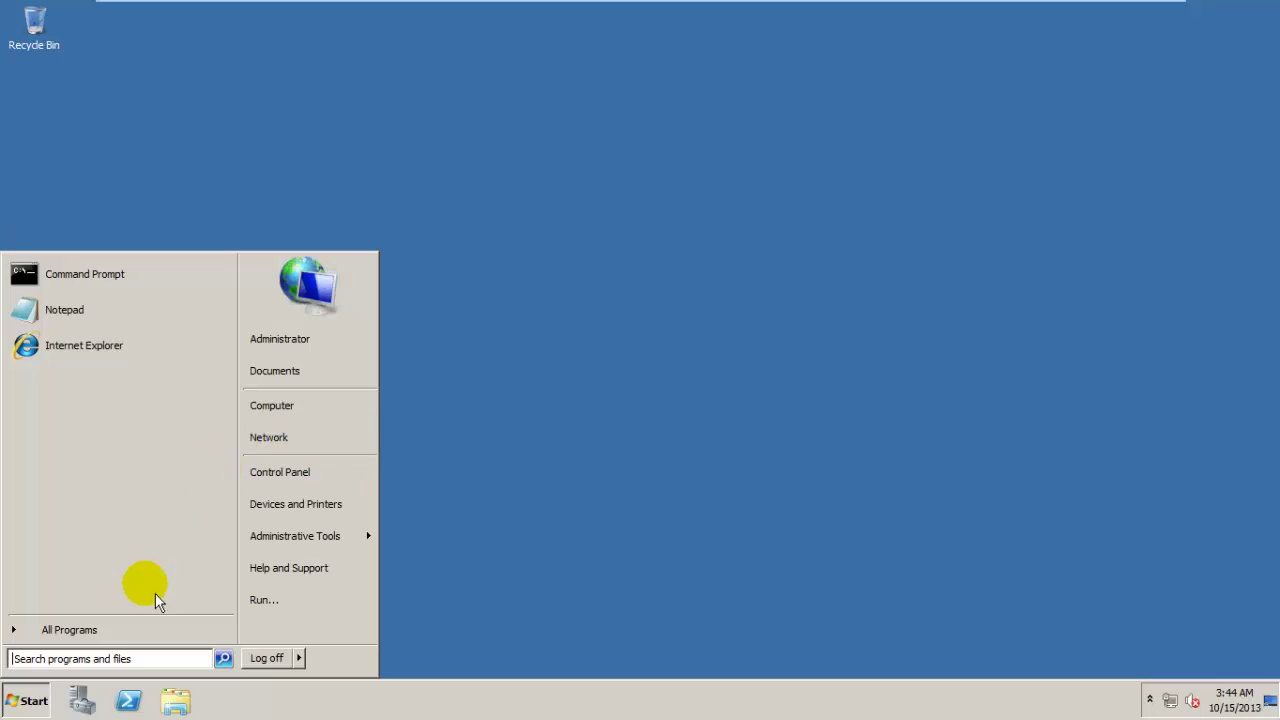
mouse_move(343, 545)
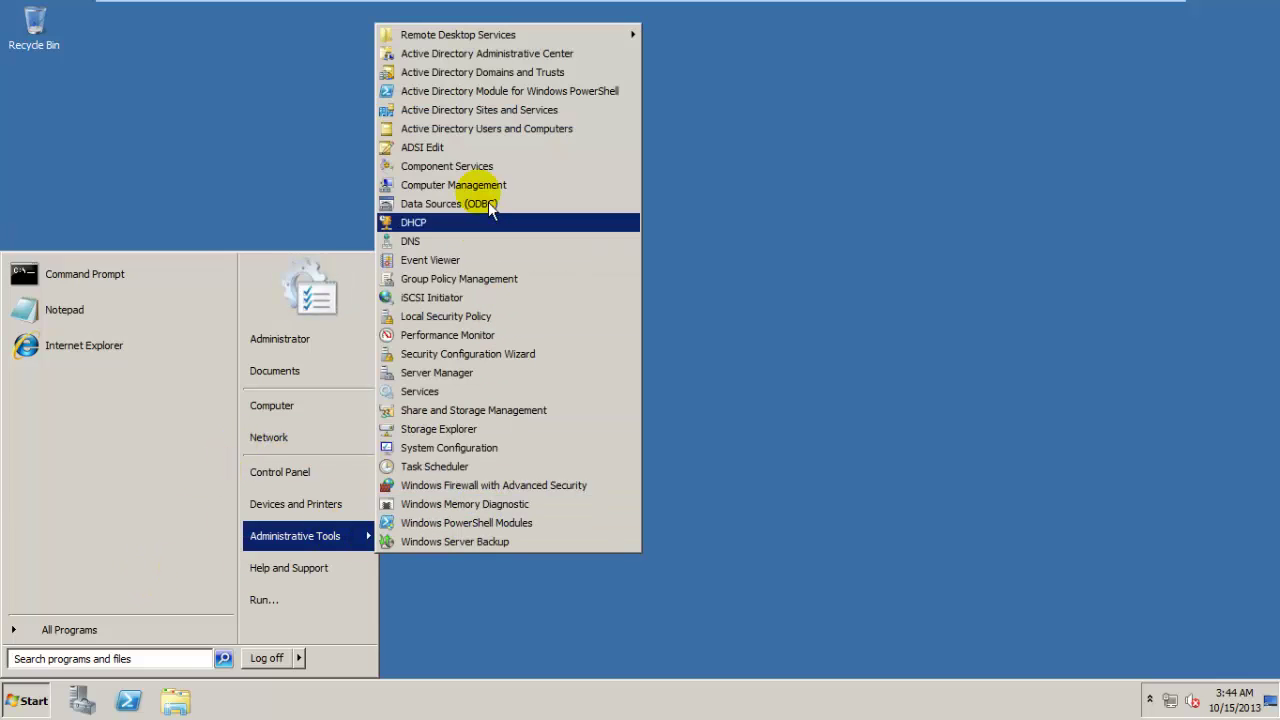
click(533, 292)
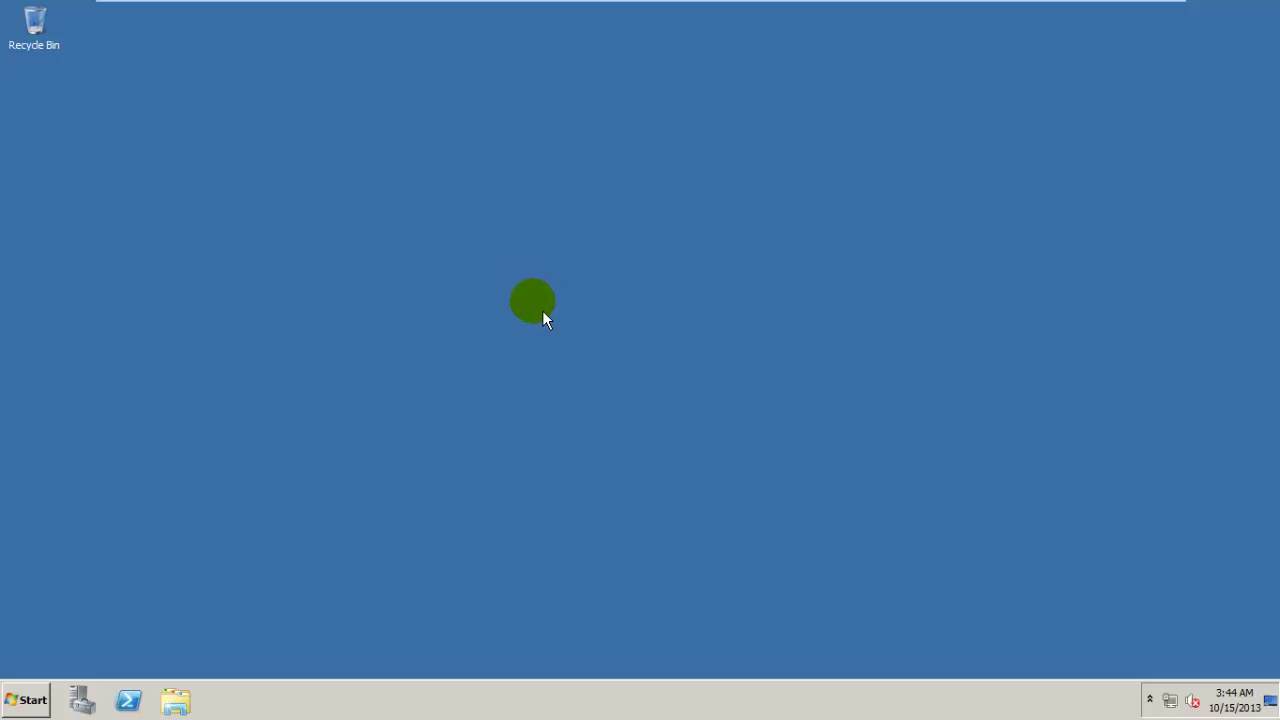
drag(435, 137, 517, 112)
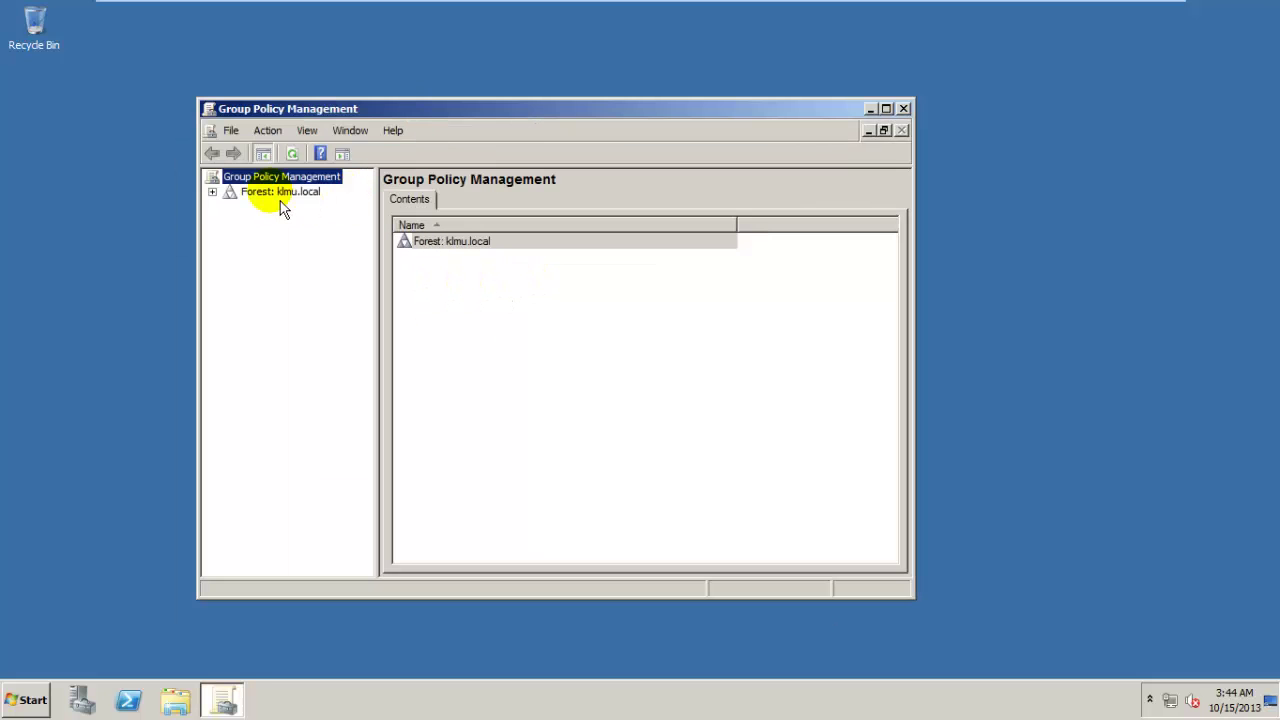
click(209, 190)
click(230, 206)
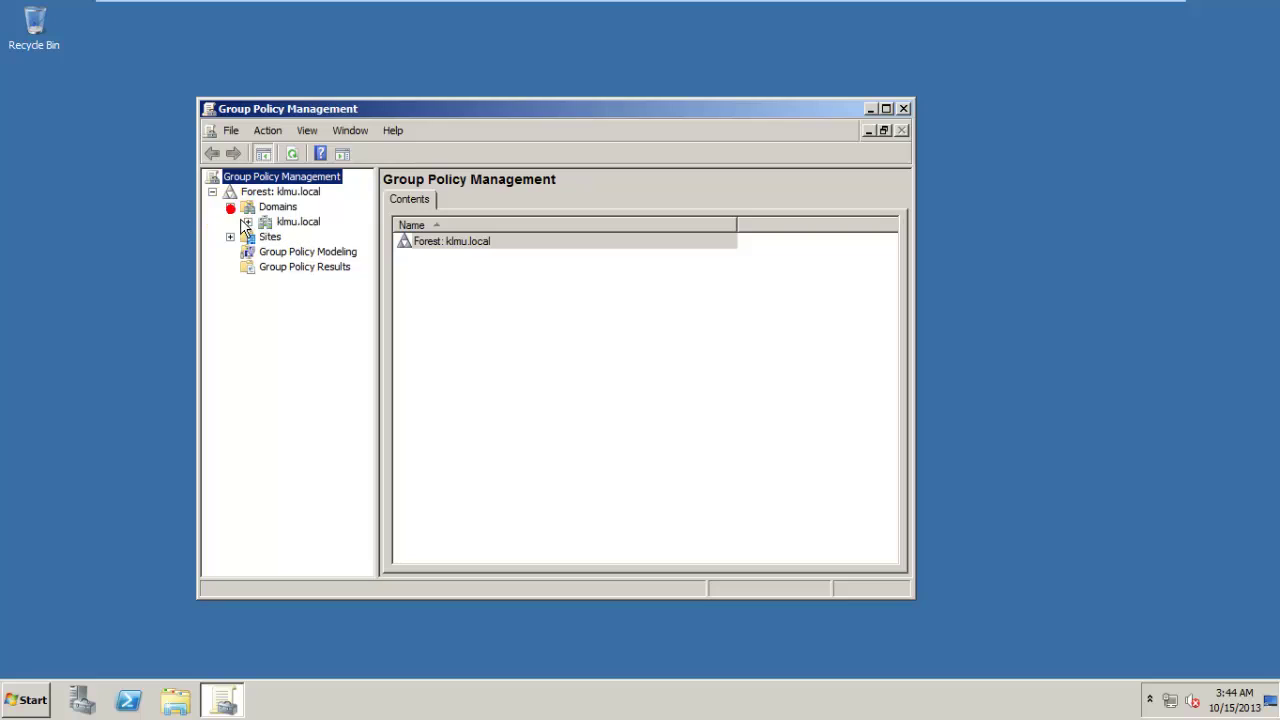
click(248, 221)
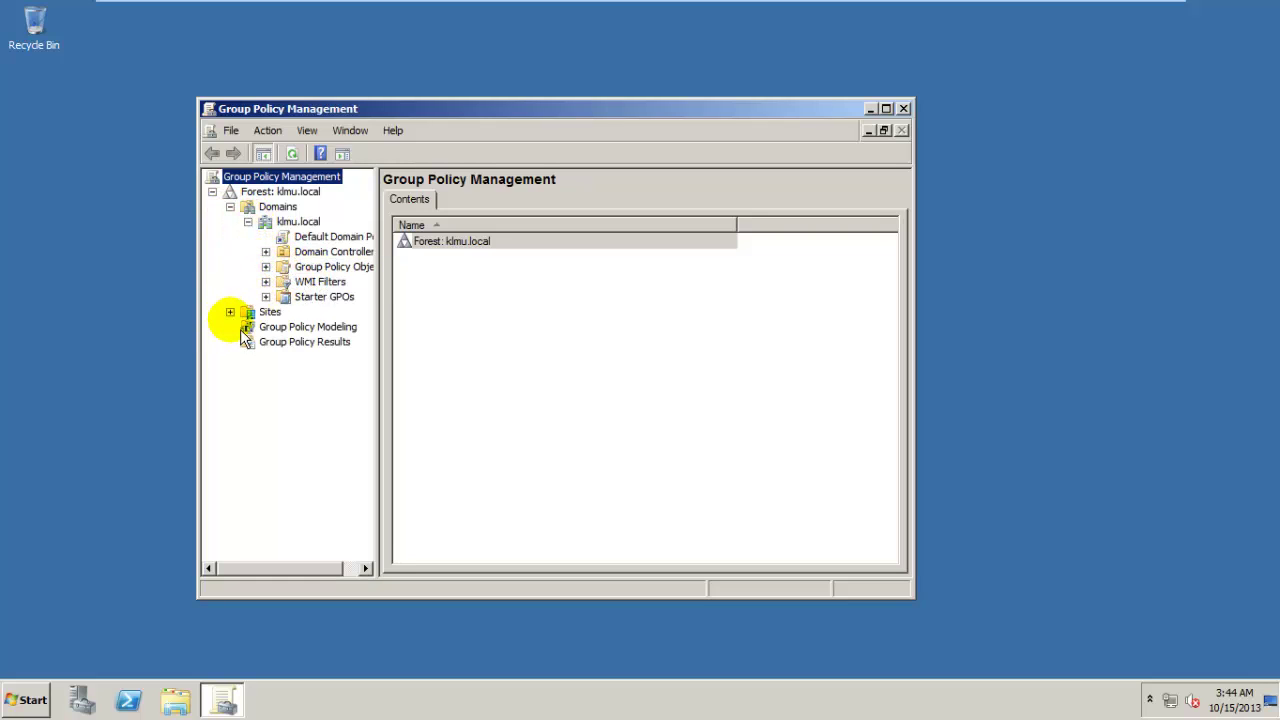
View the klmu.local domain's linked policies, expand Domain Controllers and Group Policy Objects, and close the console
click(283, 191)
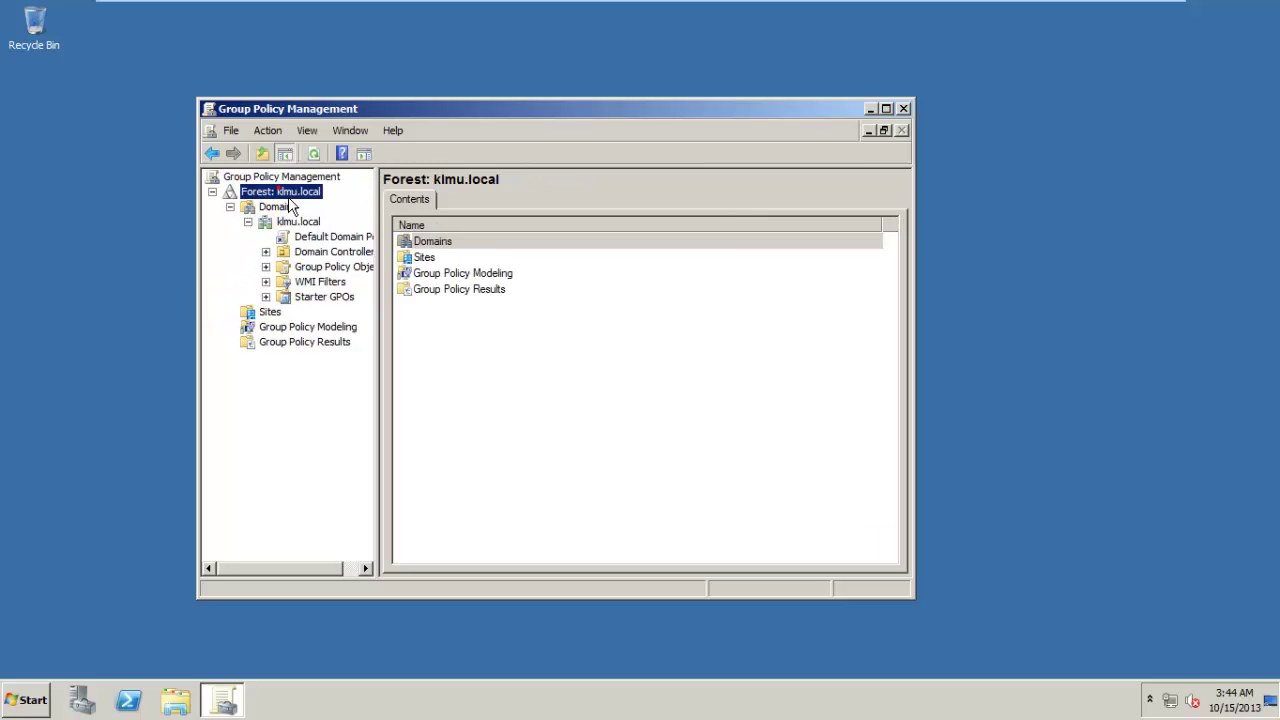
click(292, 221)
click(265, 251)
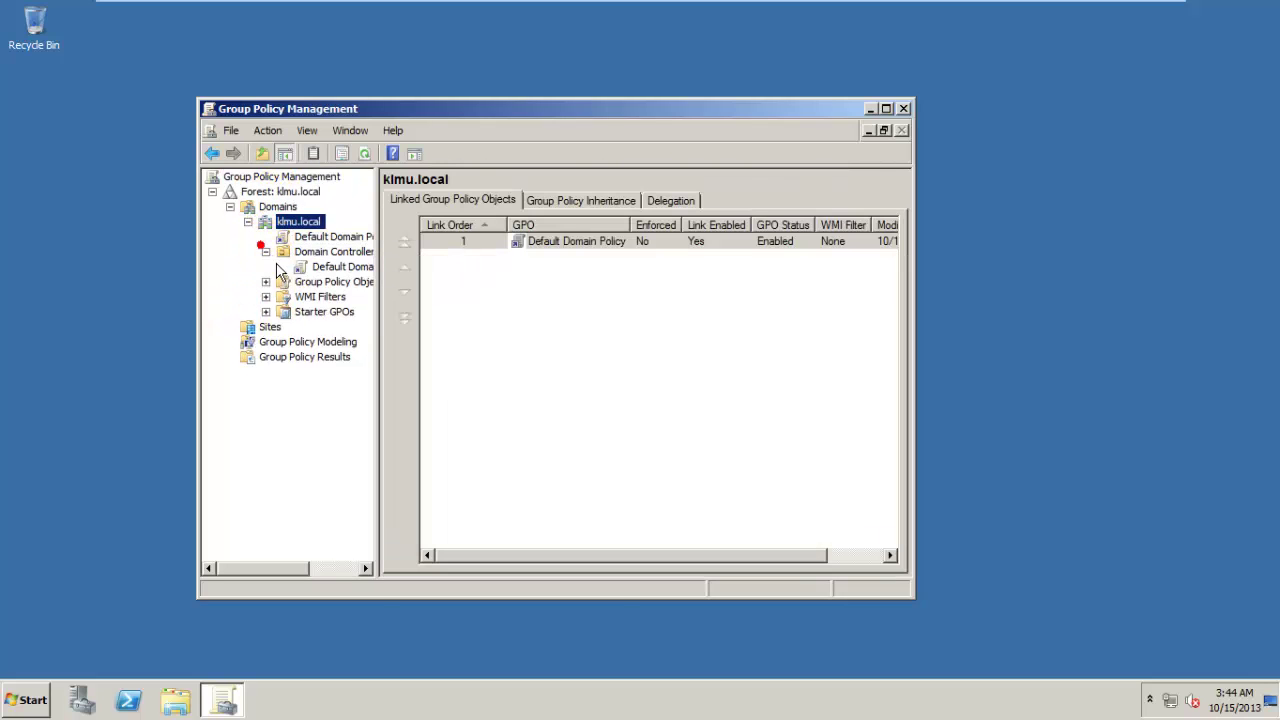
click(265, 281)
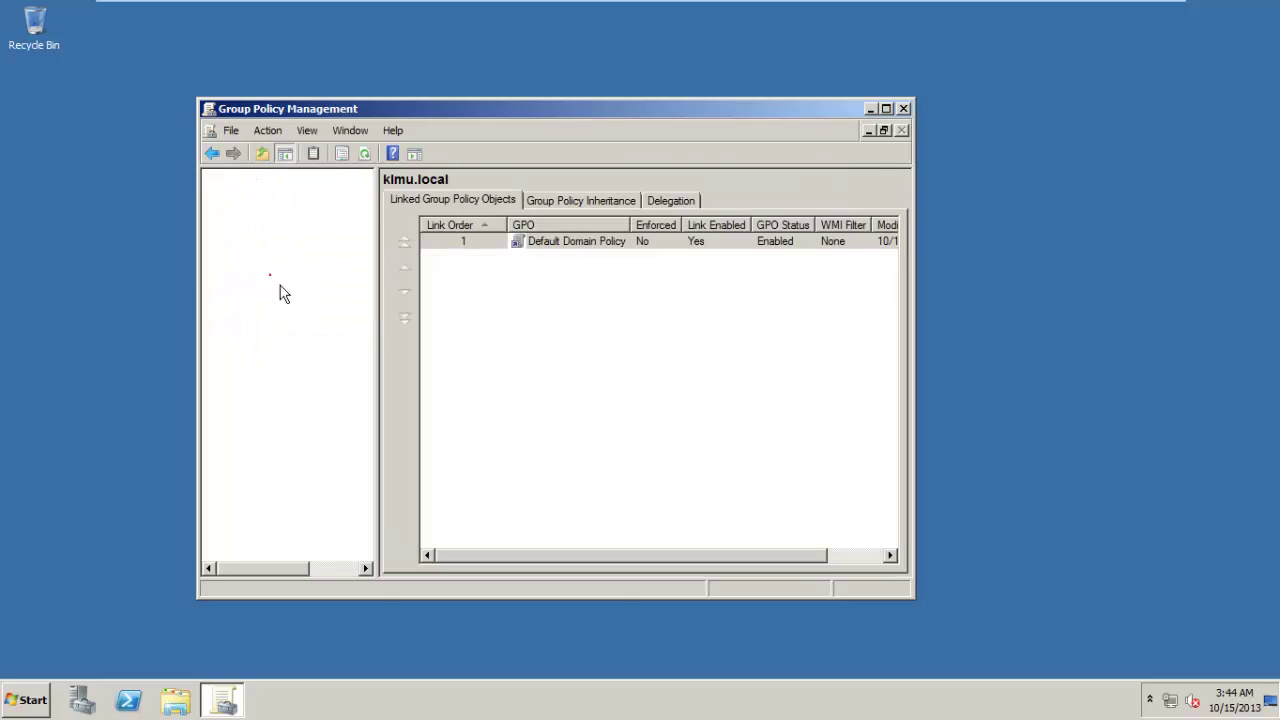
click(903, 109)
Open Local Security Policy from the server's administrative tools
click(25, 700)
click(317, 538)
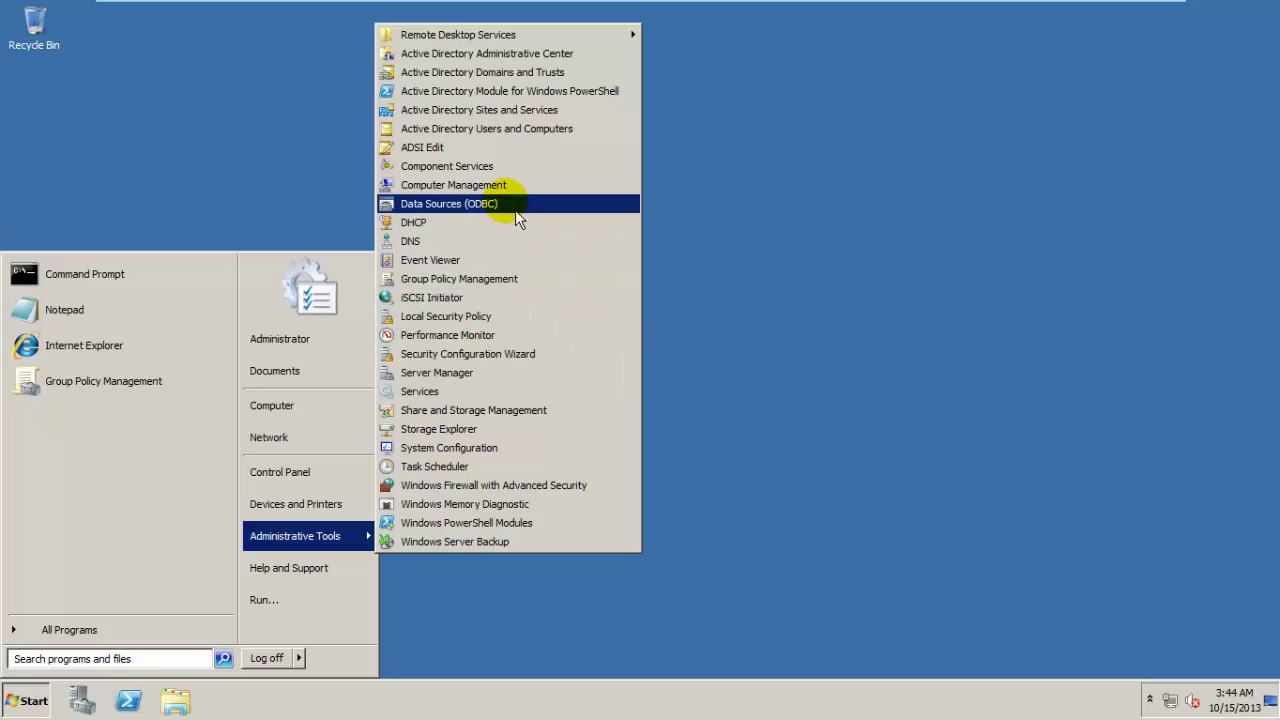
click(470, 320)
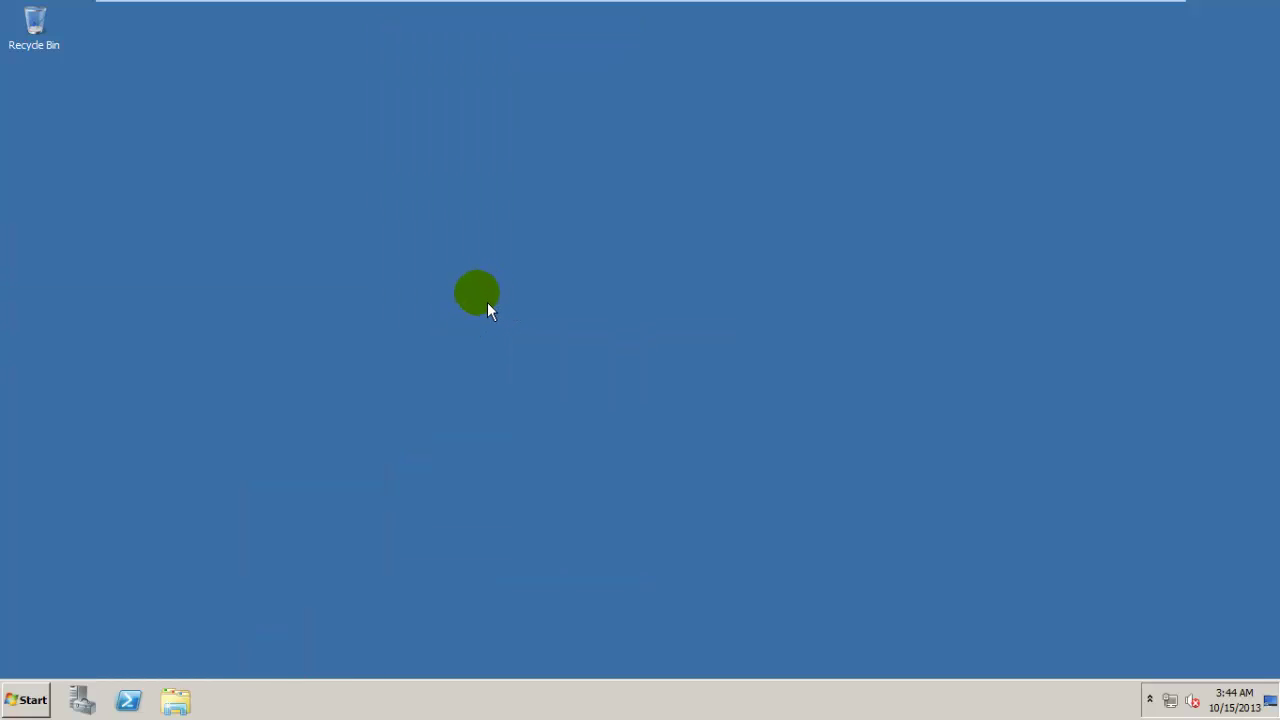
click(20, 700)
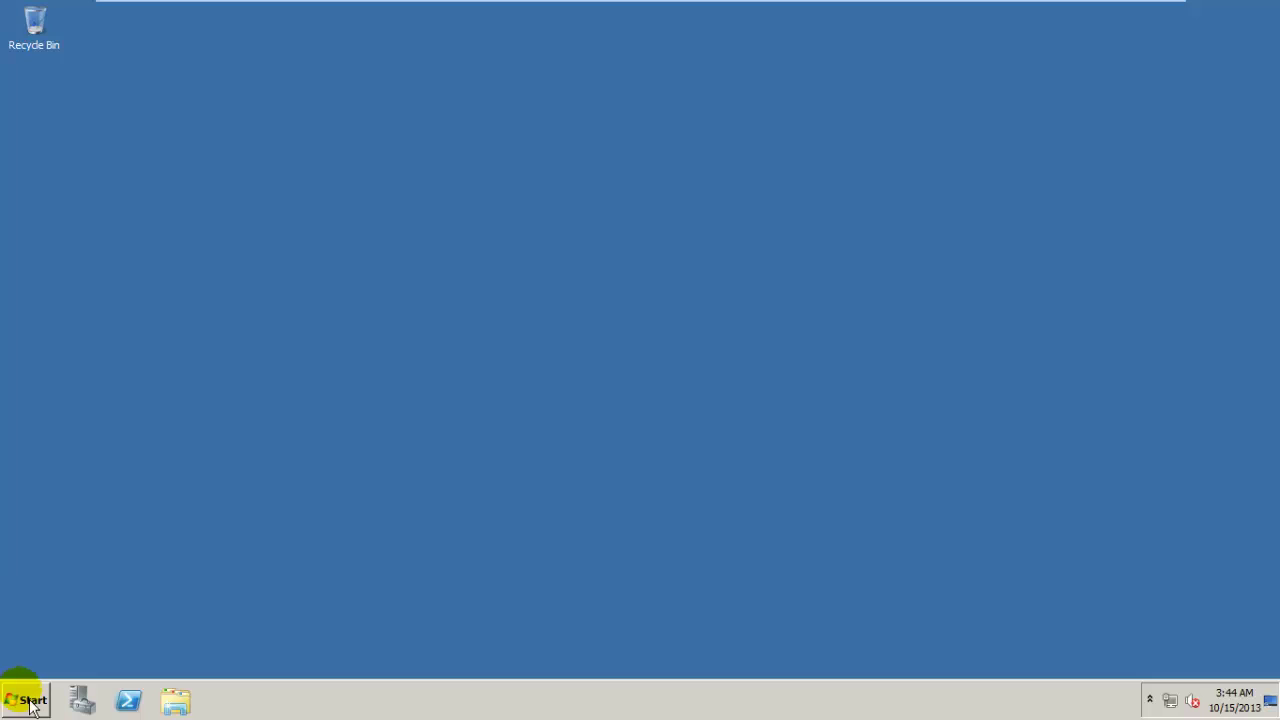
click(100, 630)
click(100, 630)
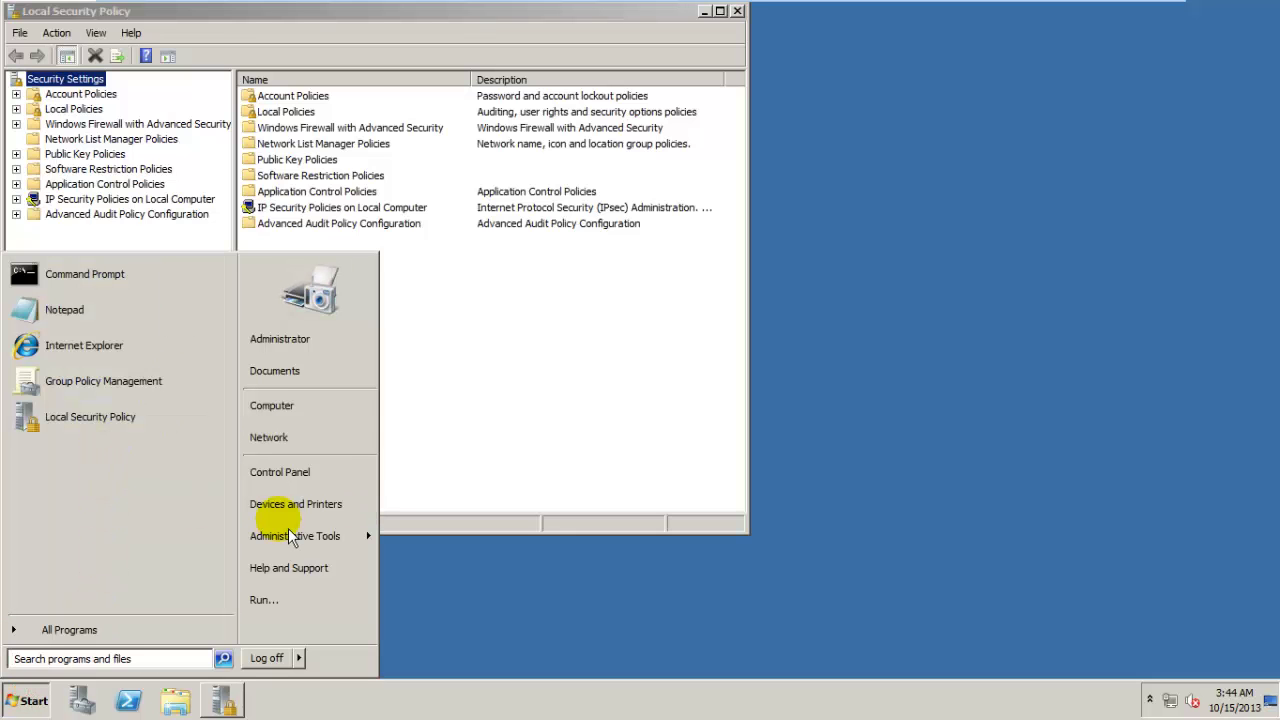
Move and close the Local Security Policy window, and reopen Group Policy Management from the server's administrative tools
drag(193, 18, 417, 68)
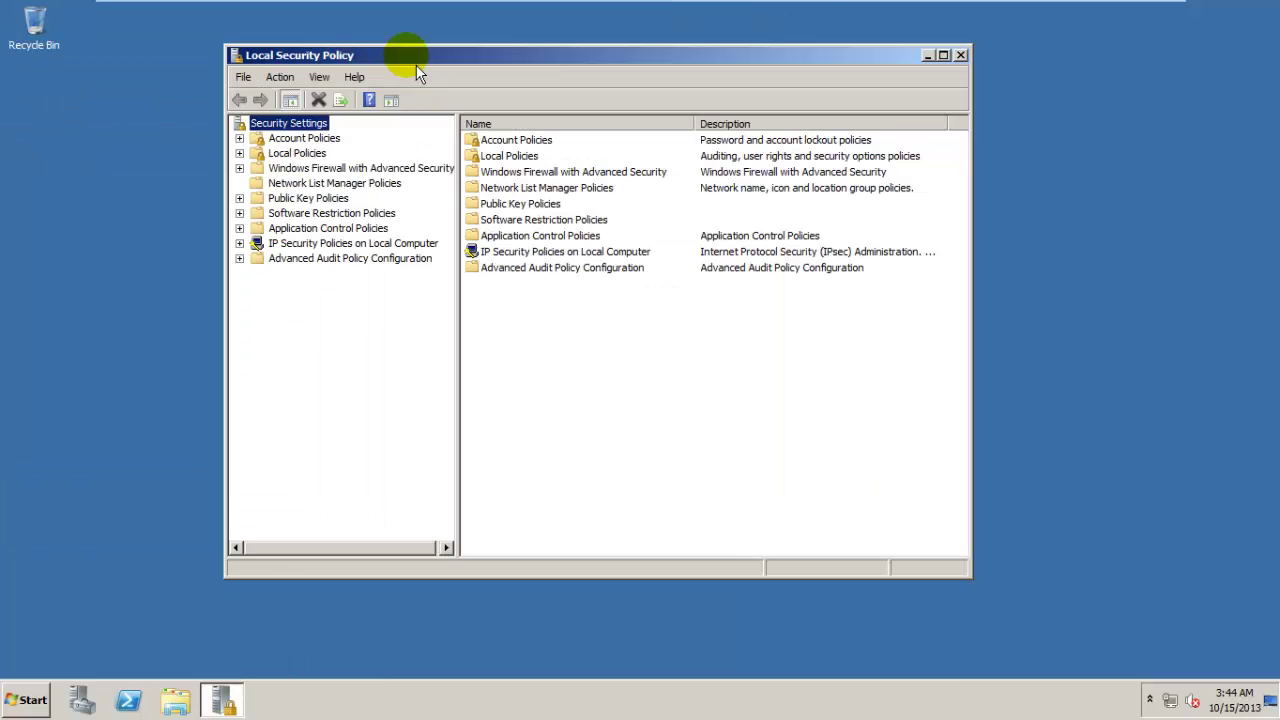
click(961, 56)
click(25, 700)
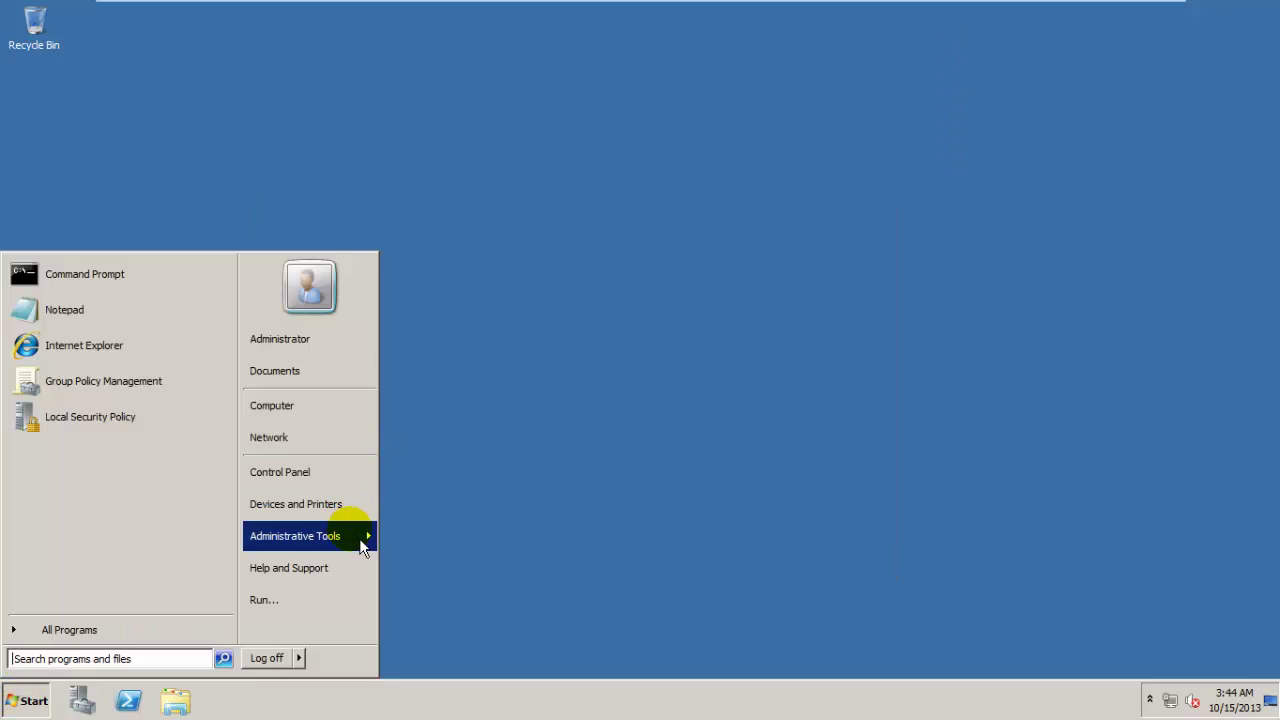
mouse_move(359, 538)
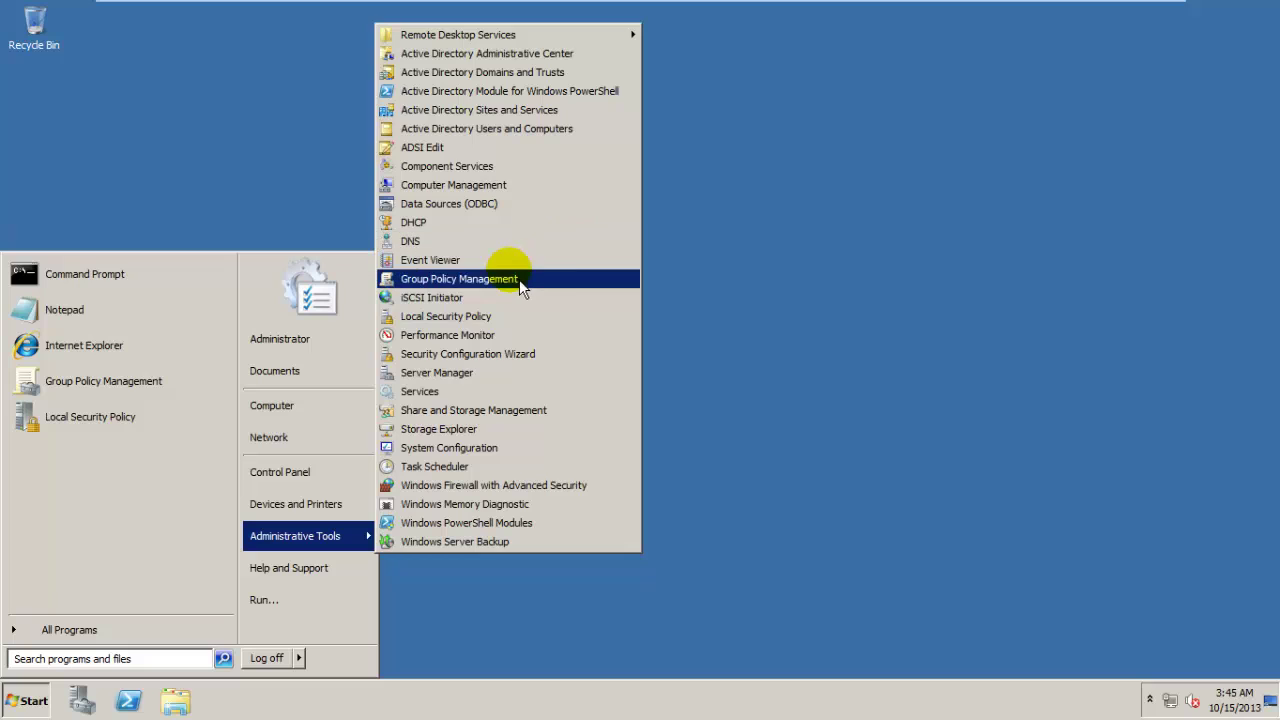
click(597, 283)
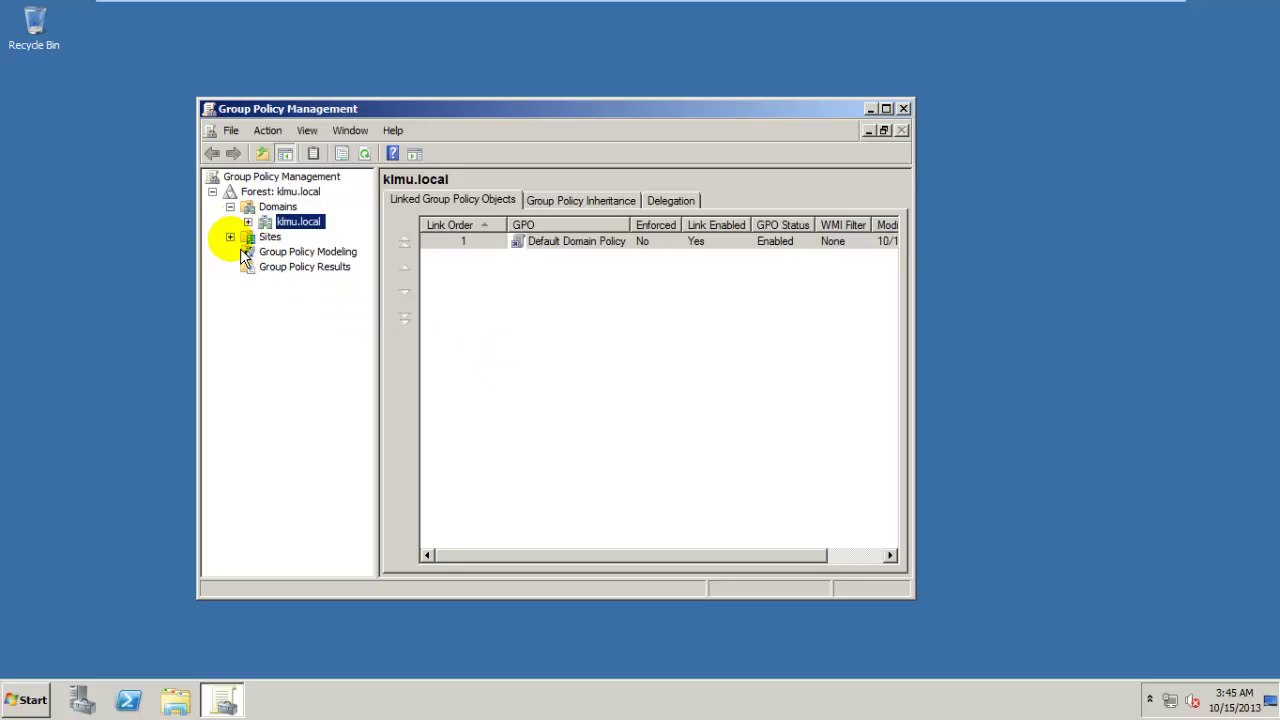
Expand the klmu.local domain and its Domain Controllers, Group Policy Objects, WMI Filters and Starter GPOs nodes
double_click(283, 222)
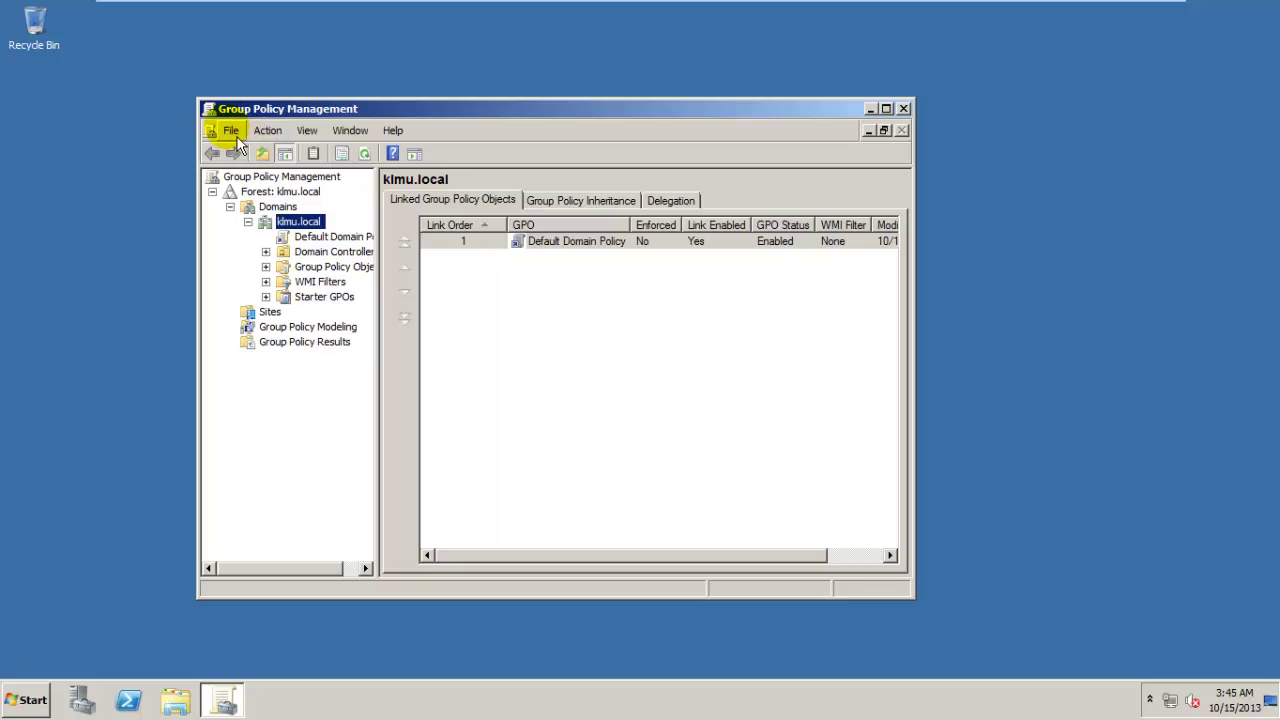
click(256, 177)
right_click(250, 181)
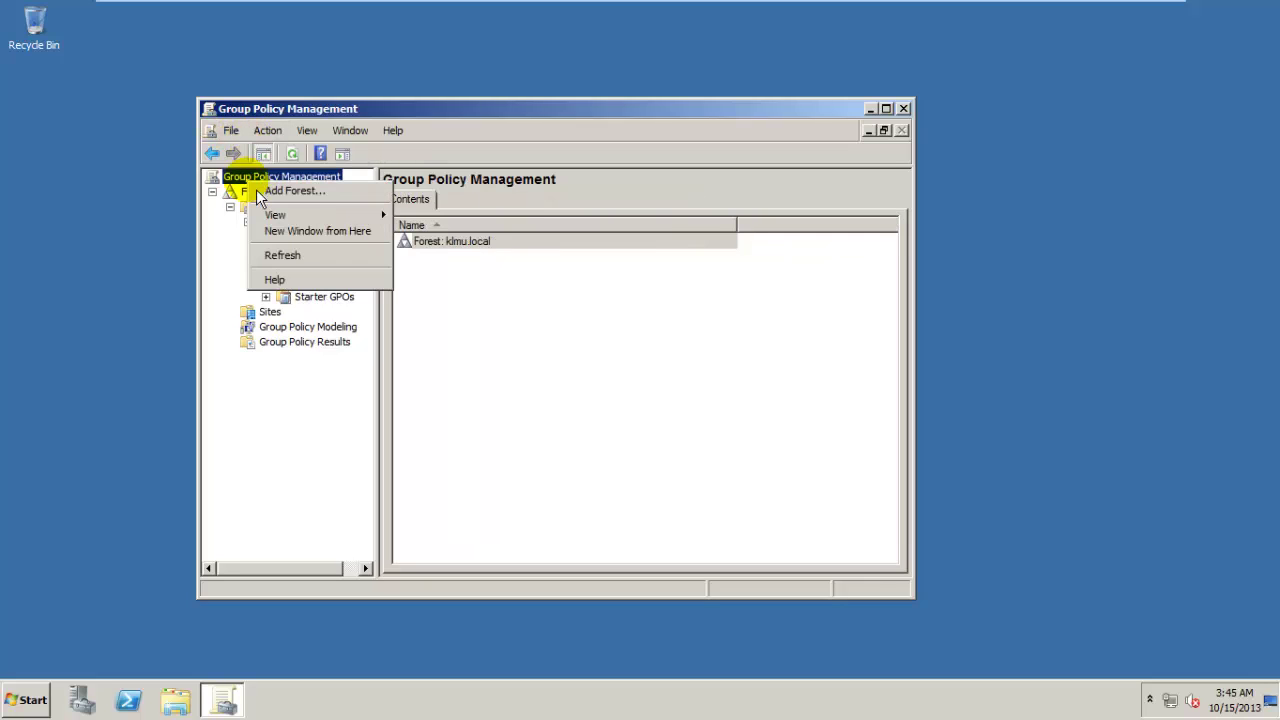
click(243, 251)
click(266, 251)
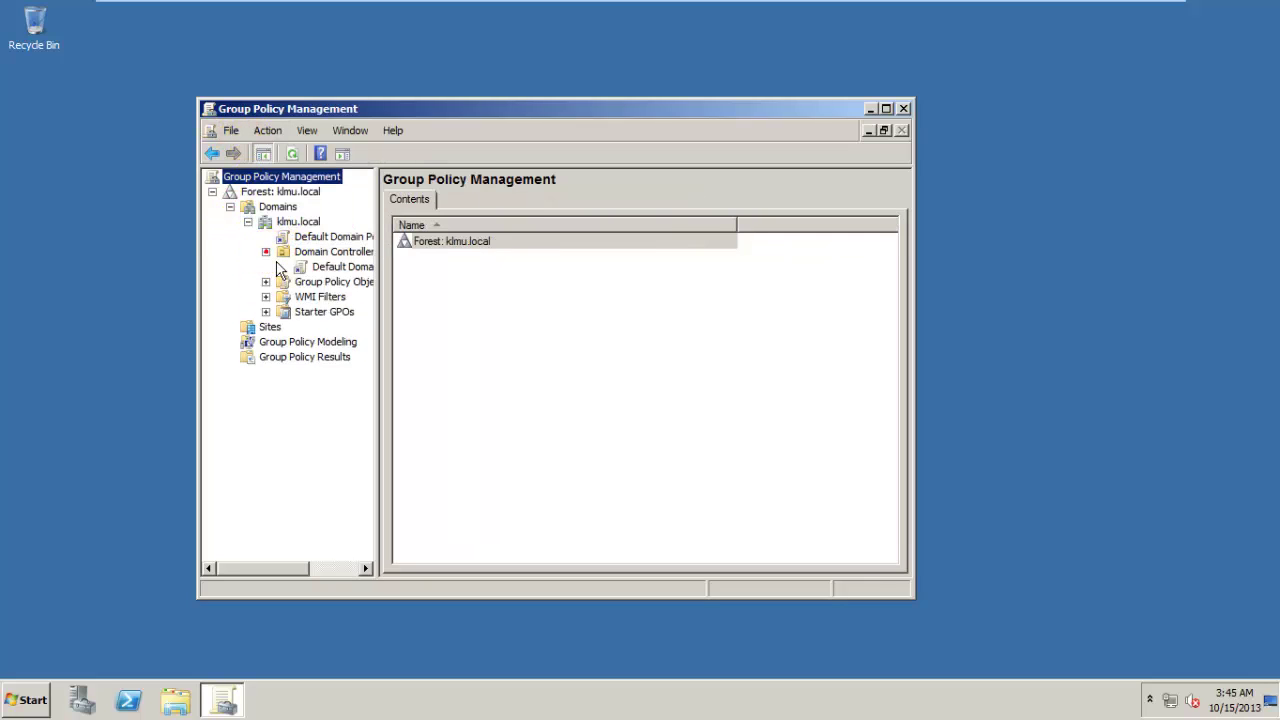
click(266, 281)
click(266, 326)
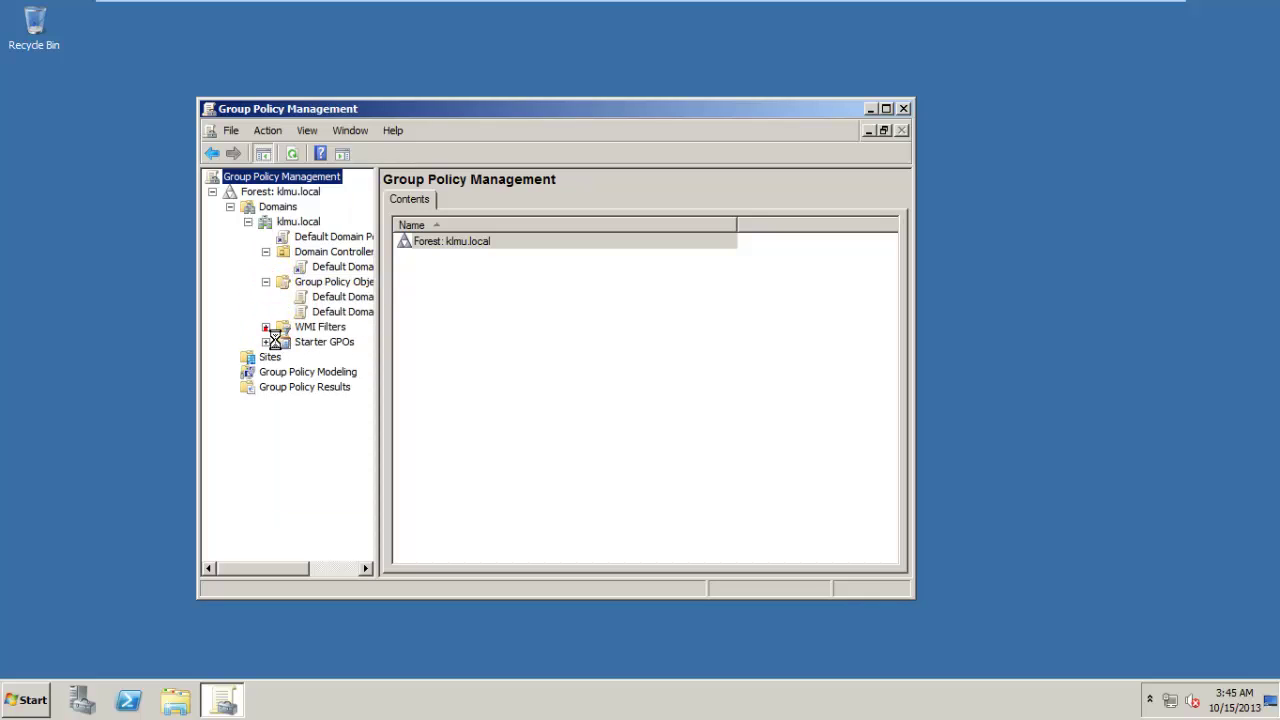
click(266, 341)
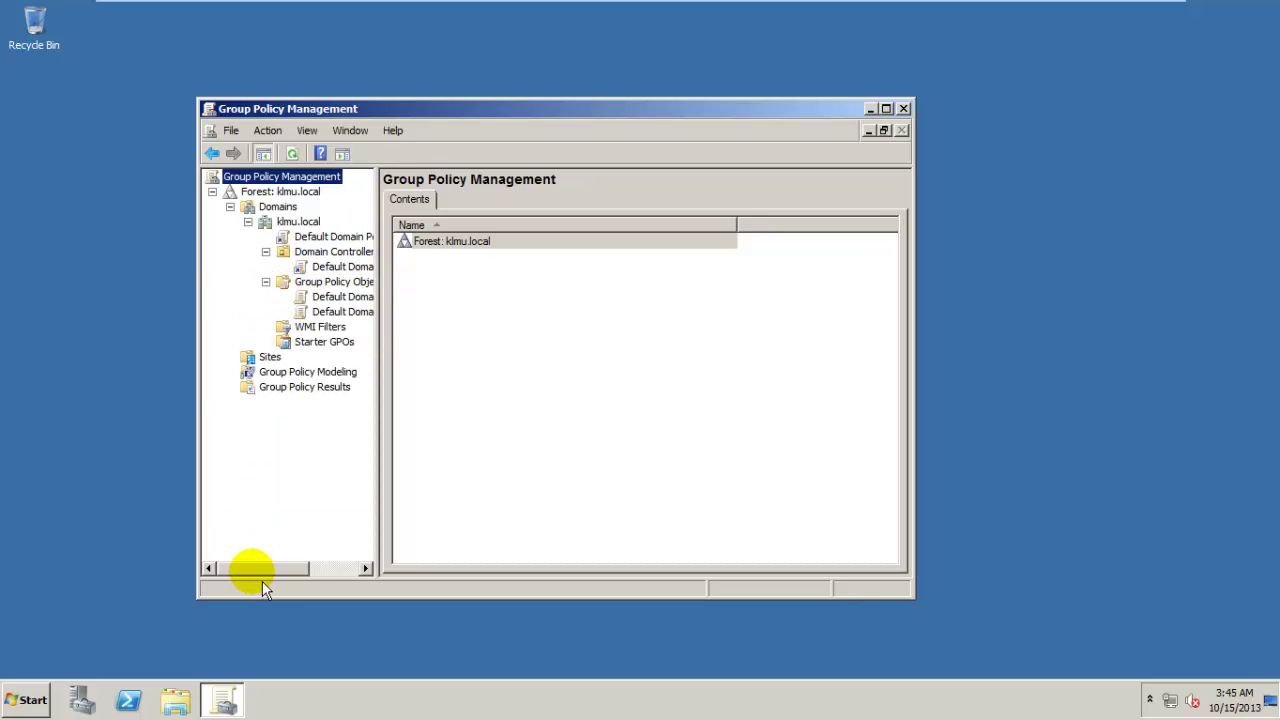
Maximize the Group Policy Management window and widen the console tree so the full policy names fit
drag(262, 581, 280, 471)
double_click(505, 108)
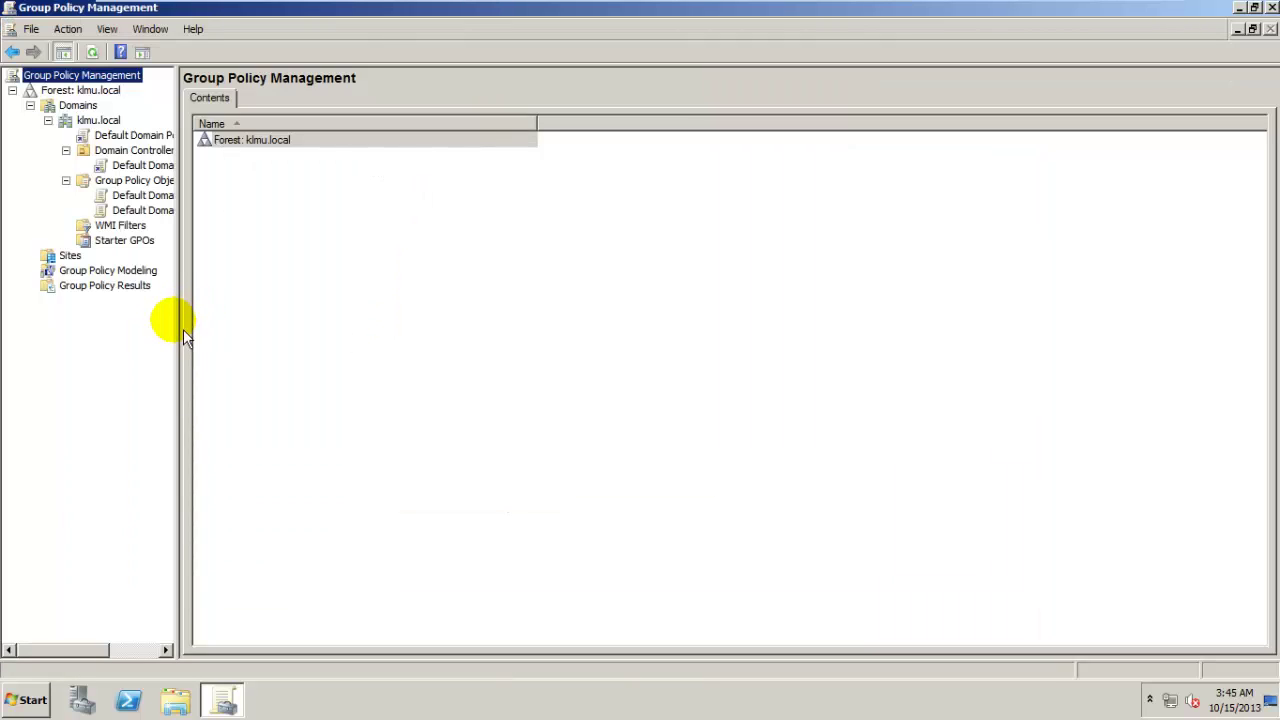
drag(183, 330, 330, 329)
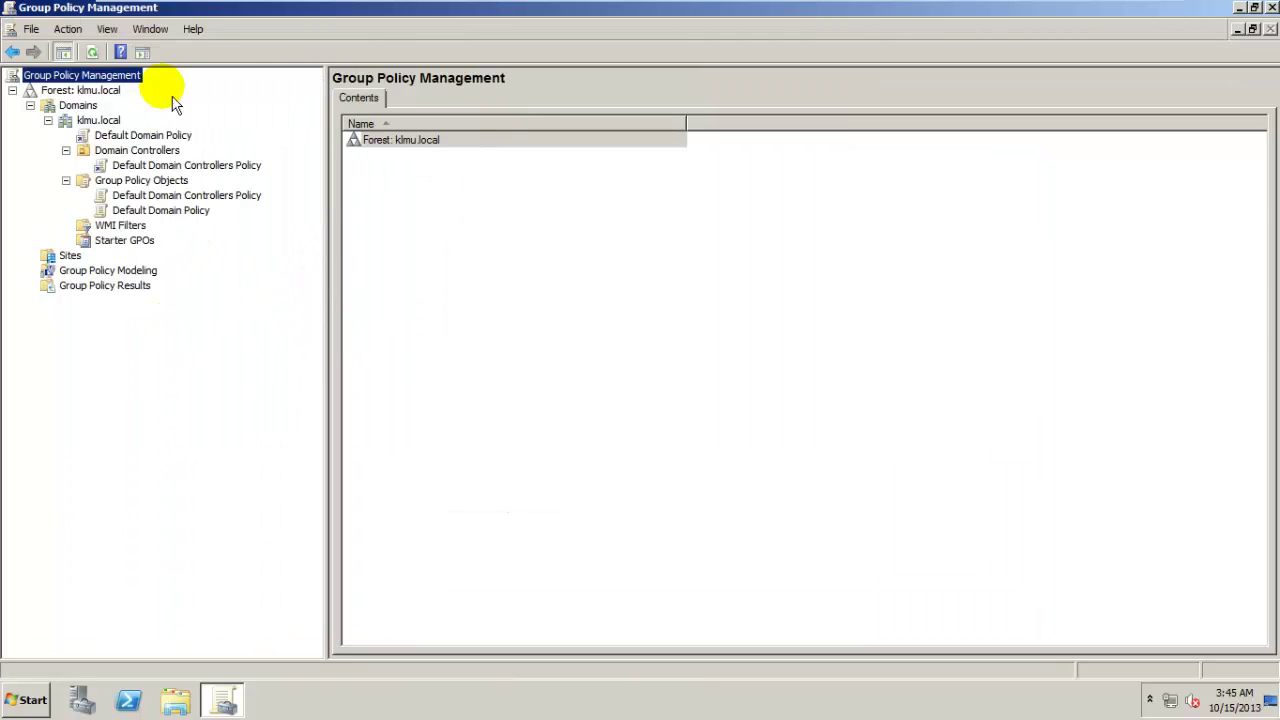
View the klmu.local forest, its Domains node, the klmu.local domain and its Default Domain Policy link, dismissing the link notice
click(100, 90)
click(85, 106)
click(92, 120)
click(105, 135)
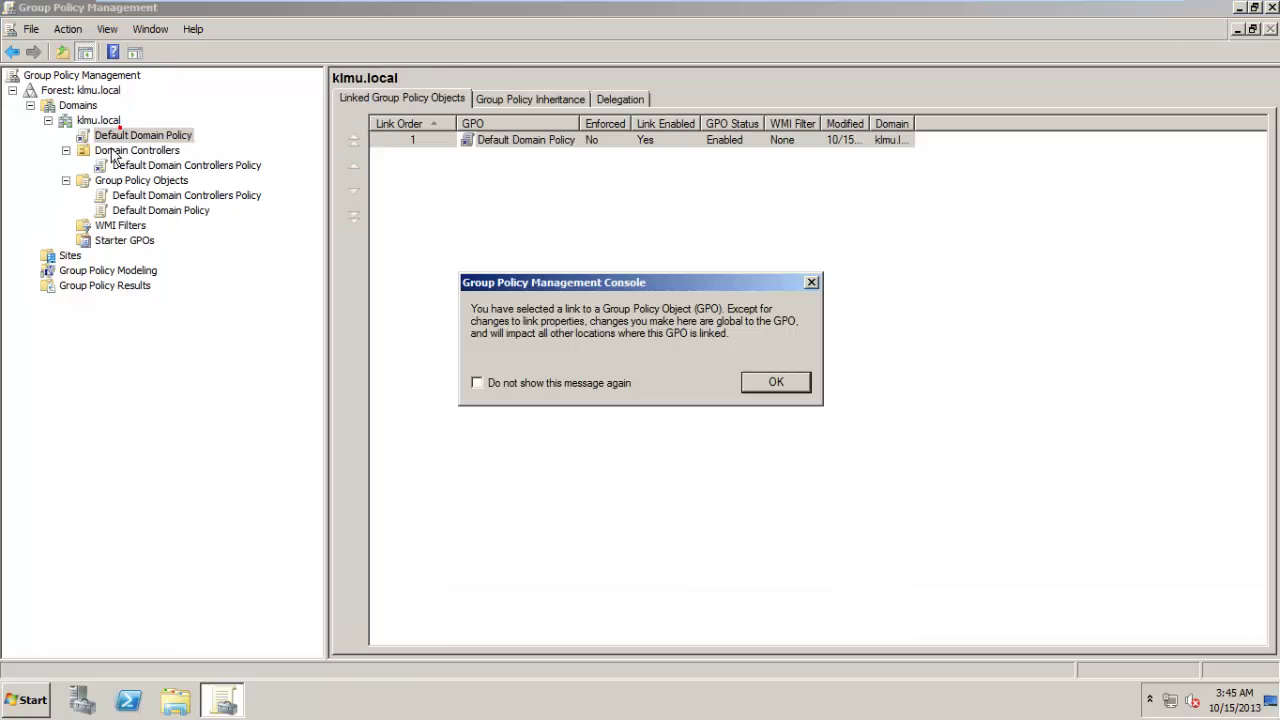
click(811, 283)
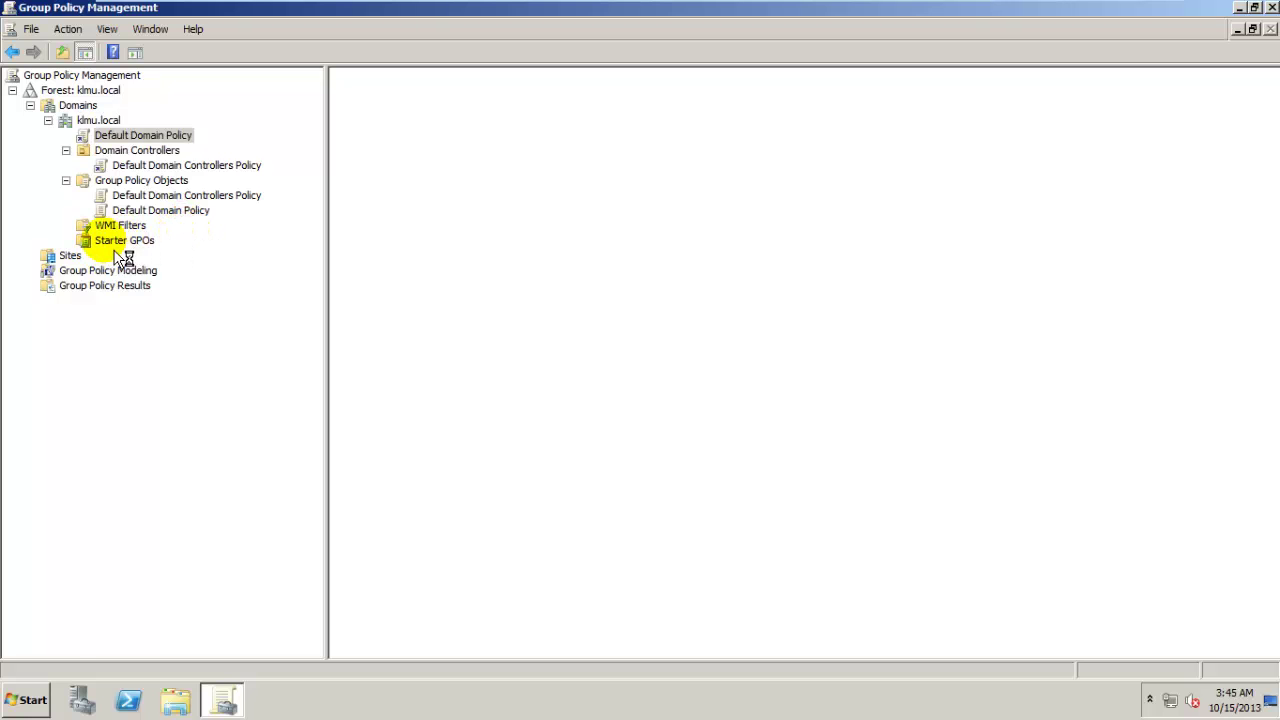
Review the Default Domain Policy and Default Domain Controllers Policy, and the policies linked to Domain Controllers and klmu.local
click(150, 230)
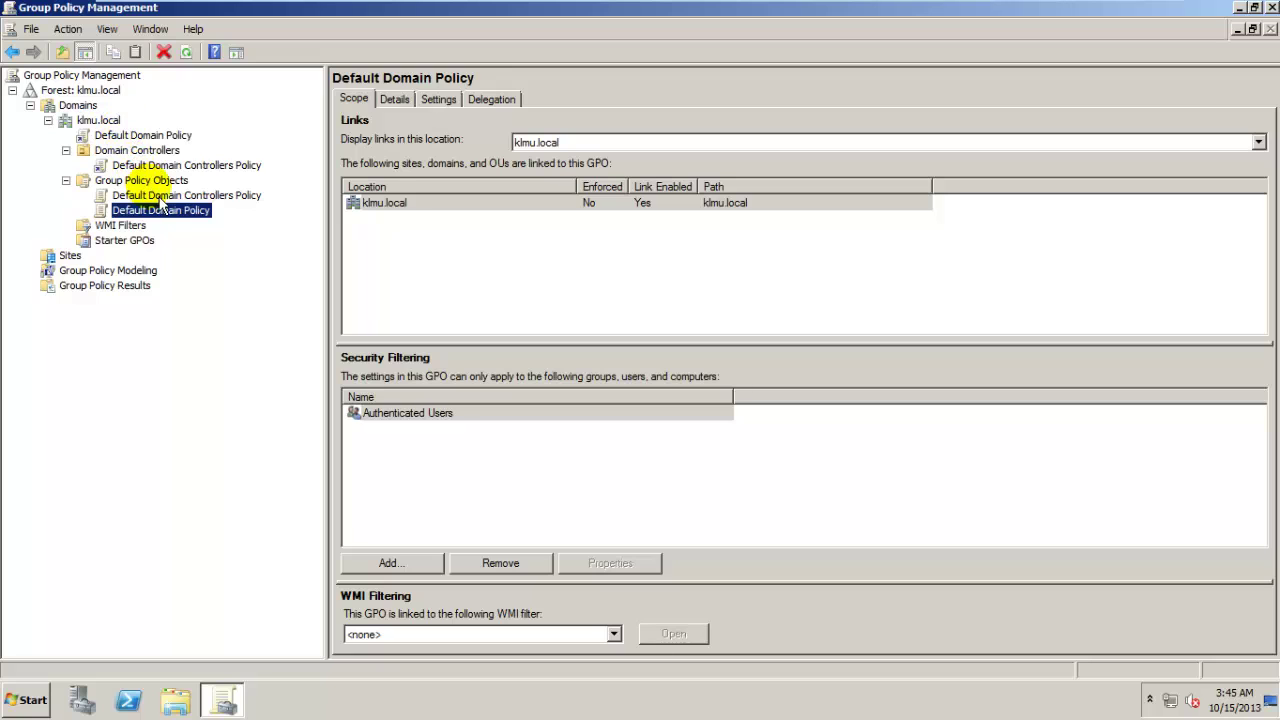
click(152, 194)
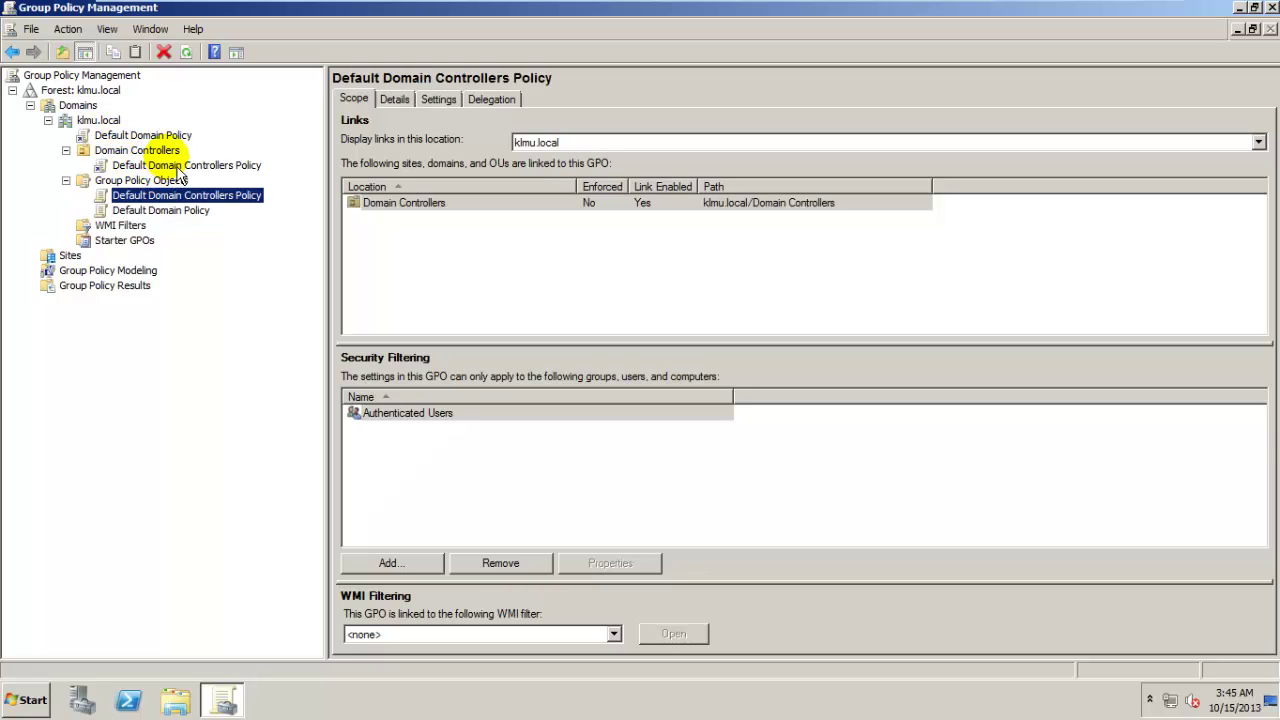
click(150, 167)
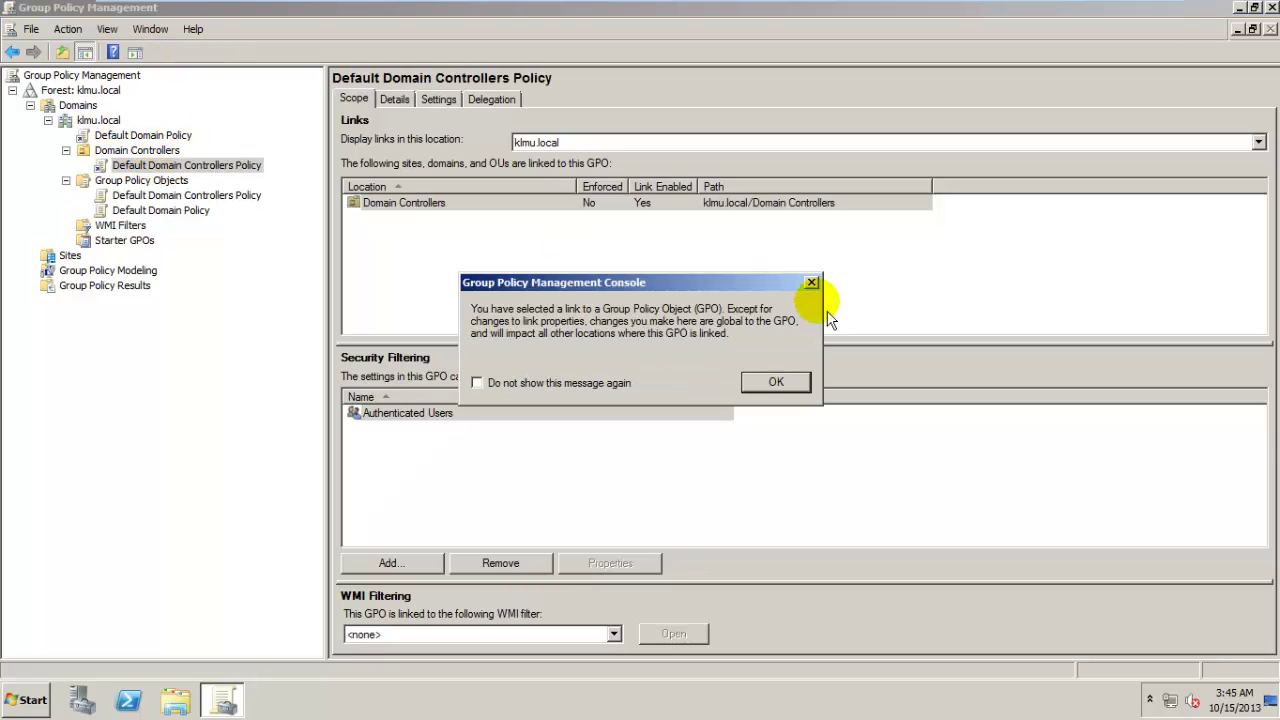
click(813, 284)
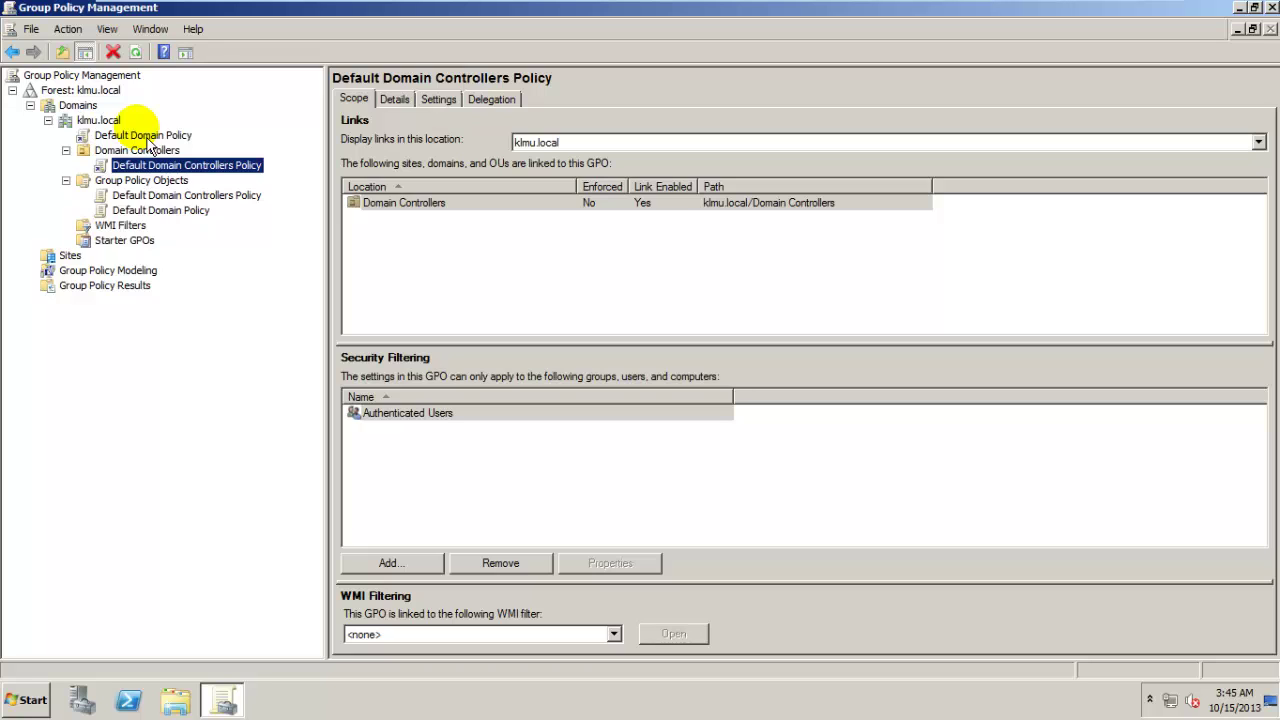
click(86, 149)
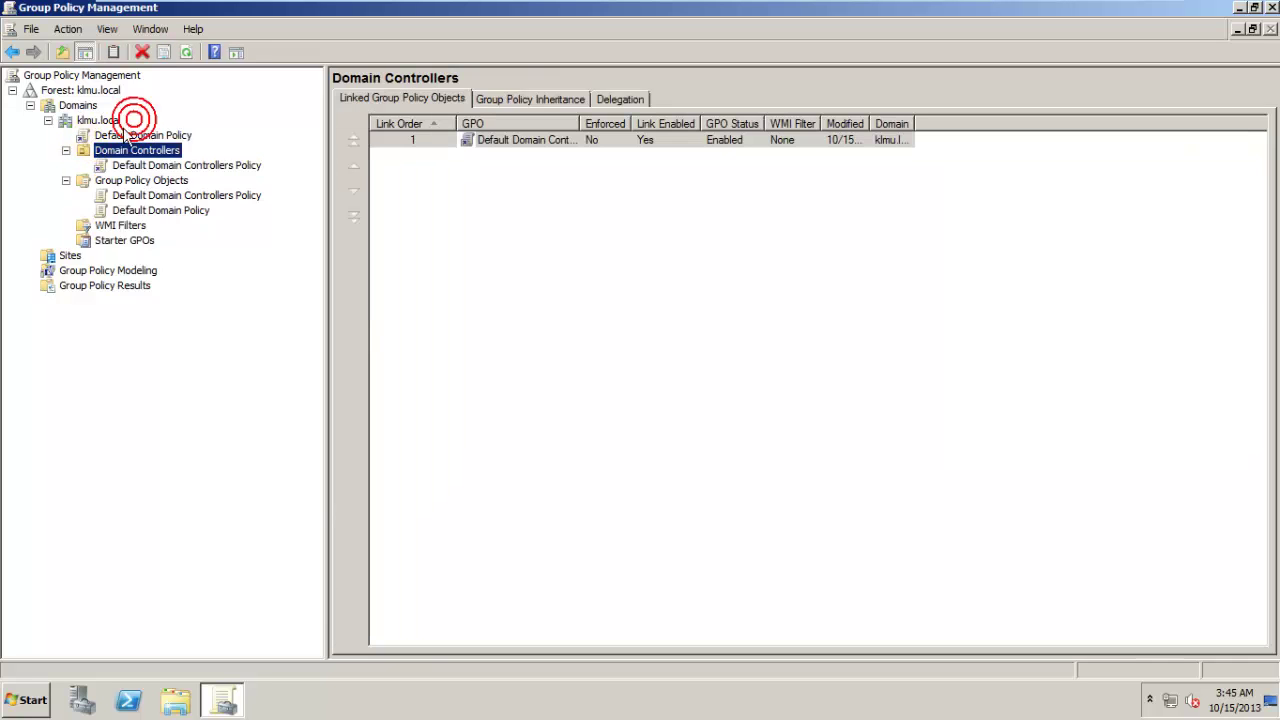
click(110, 120)
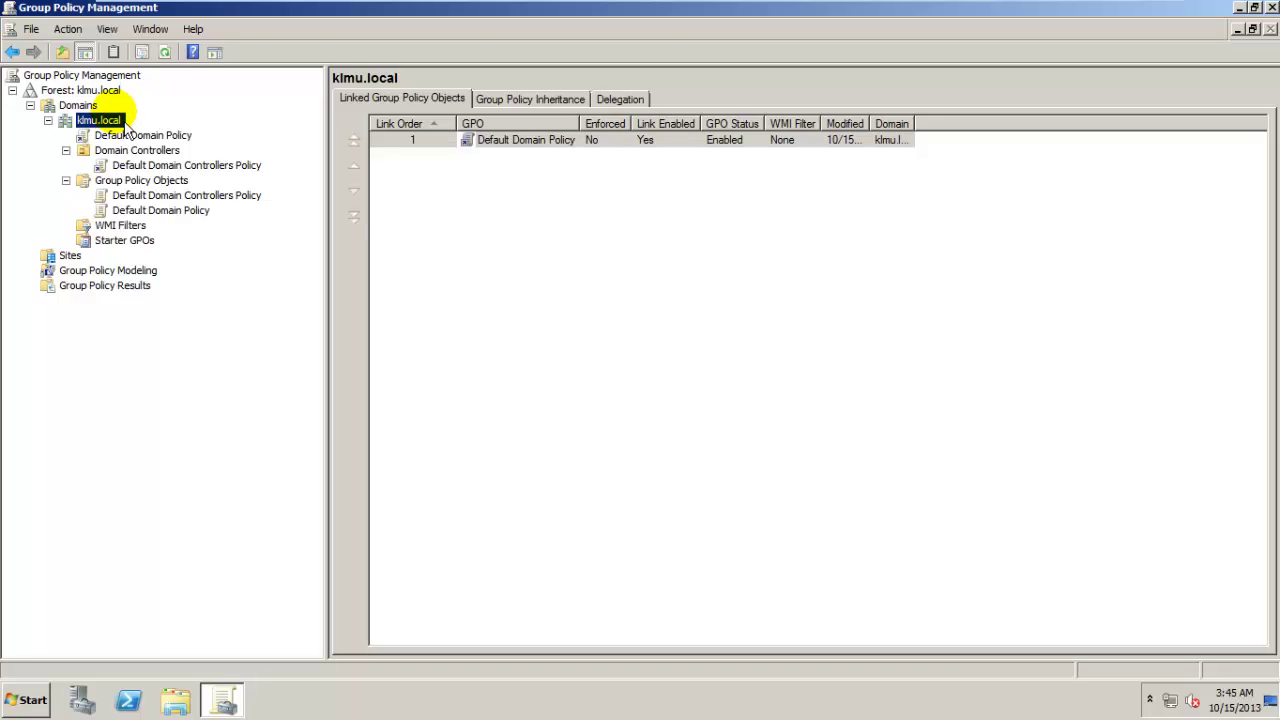
Take the Windows Server 2008 R2 virtual machine out of full-screen mode, back to the VMware Workstation window
mouse_move(1138, 9)
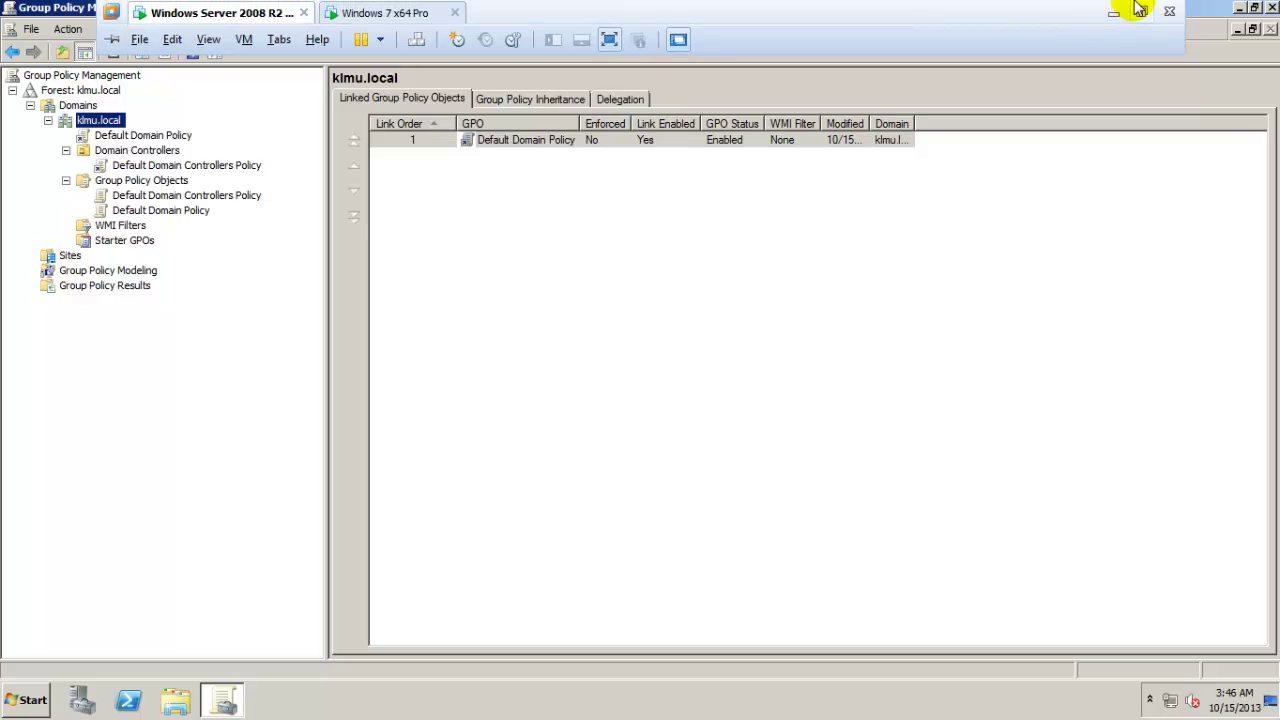
click(1138, 9)
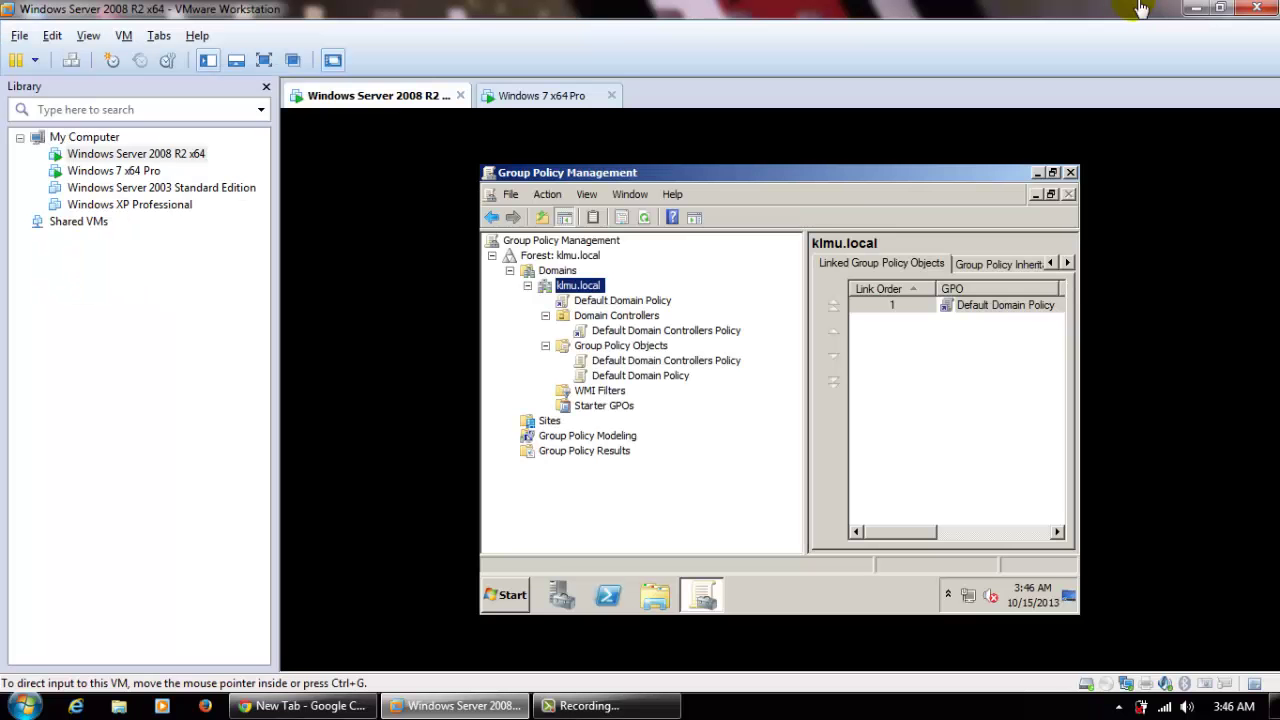
click(600, 712)
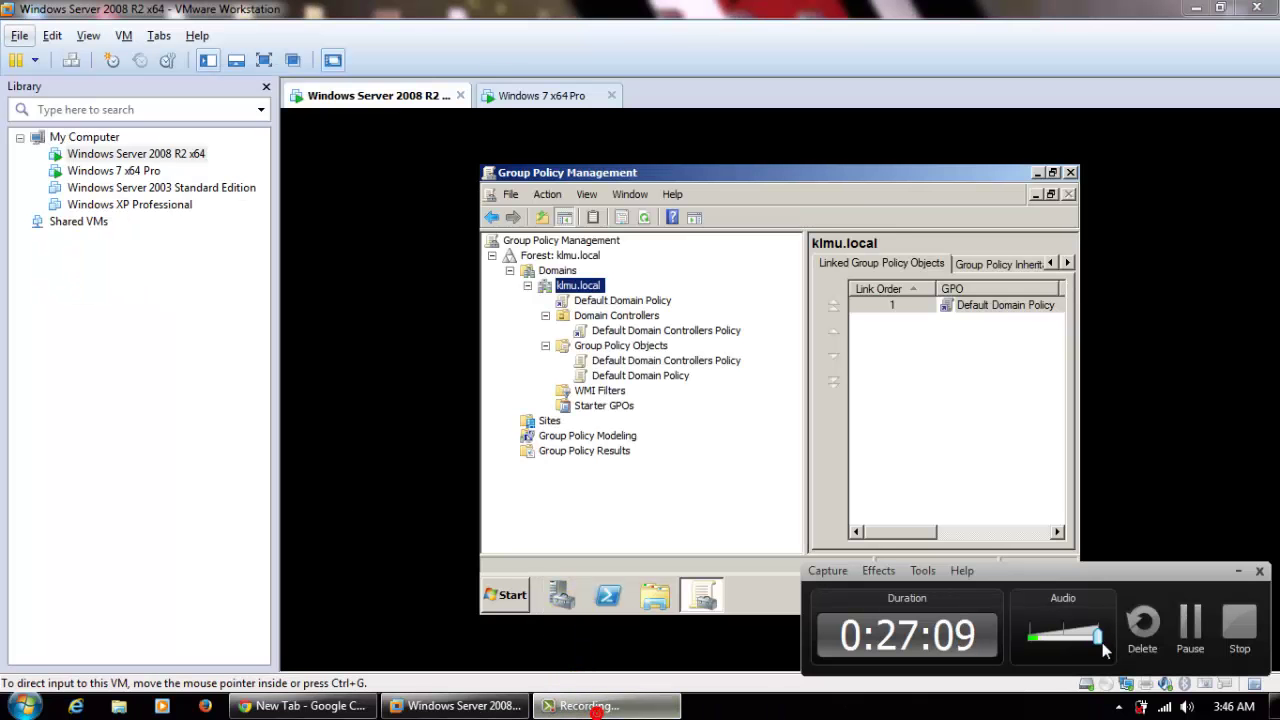